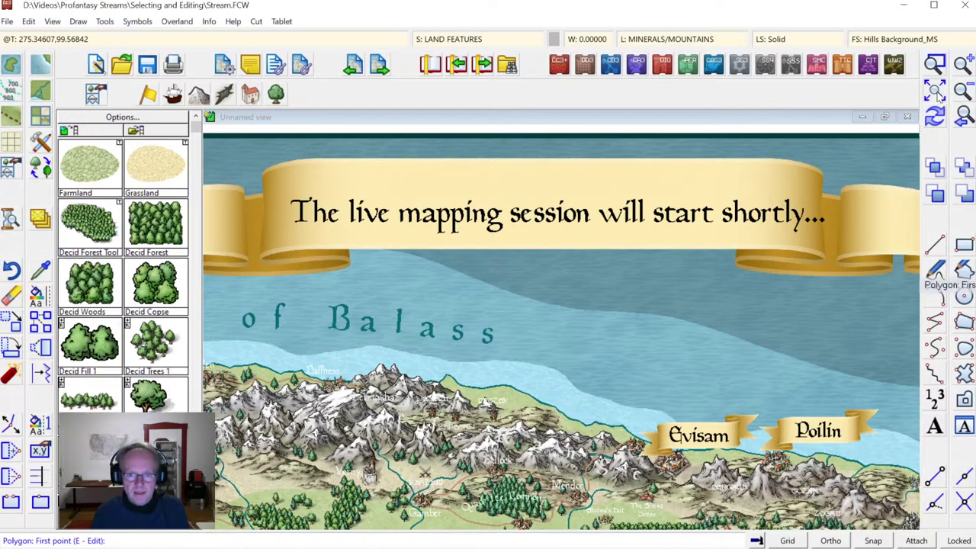
Step: List the properties of the lone tree beside the Creft label, then close the listing
left_click(938, 92)
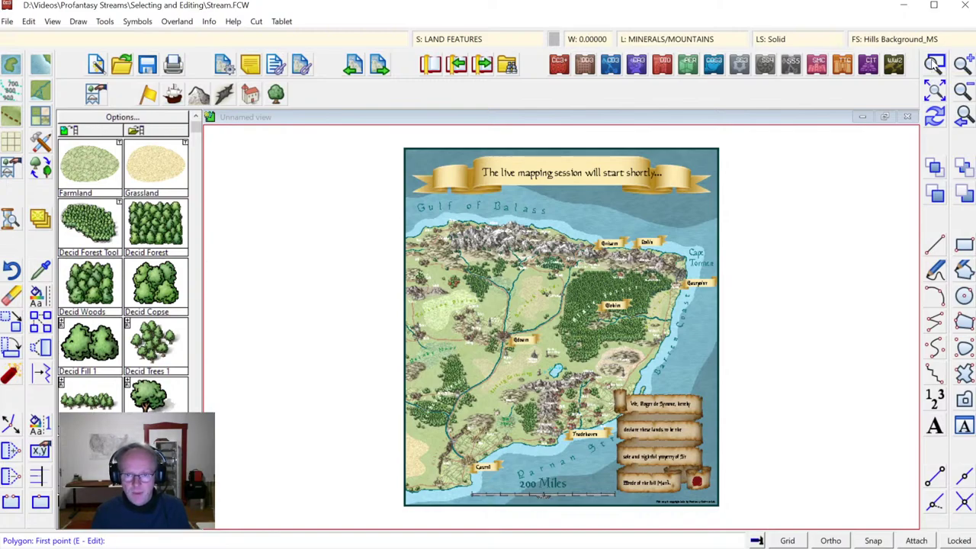
left_click(935, 65)
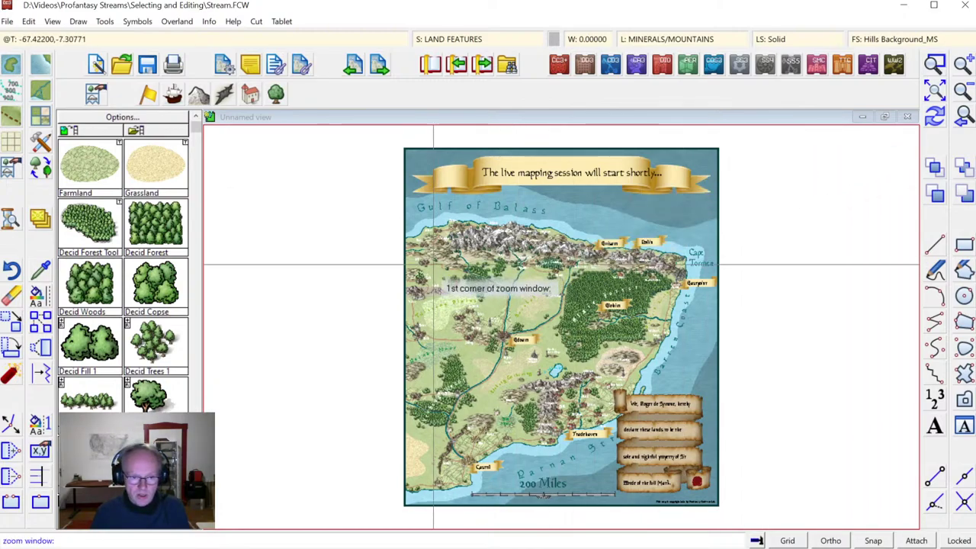
left_click(433, 266)
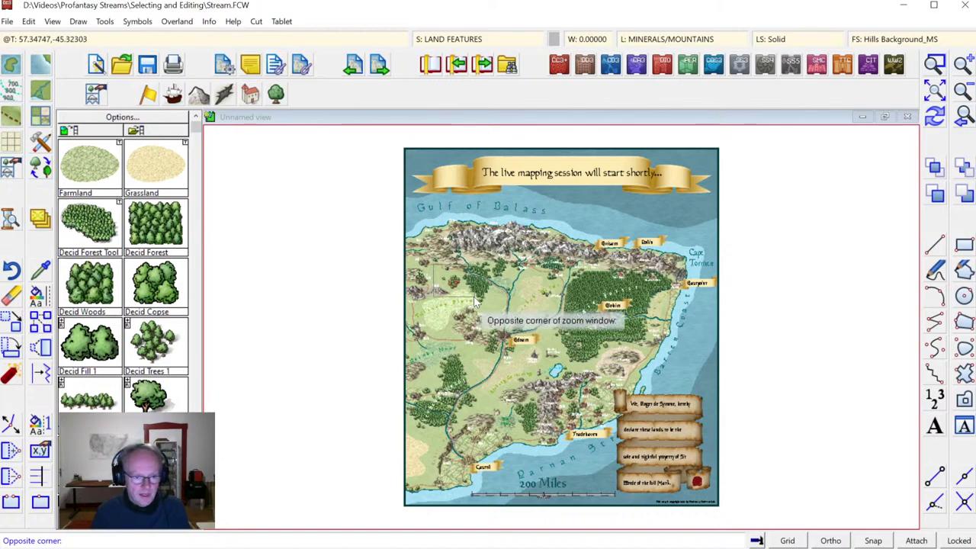
key("Escape")
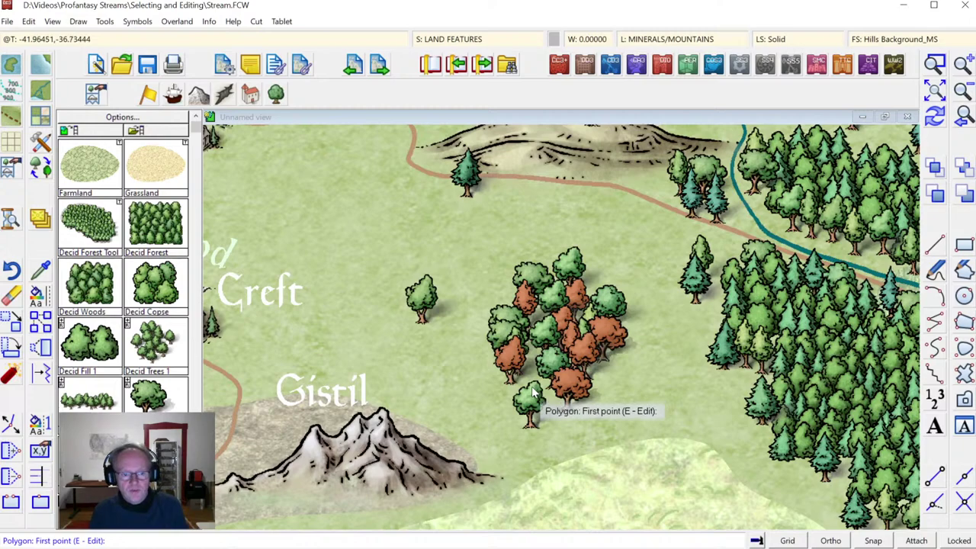
left_click(208, 21)
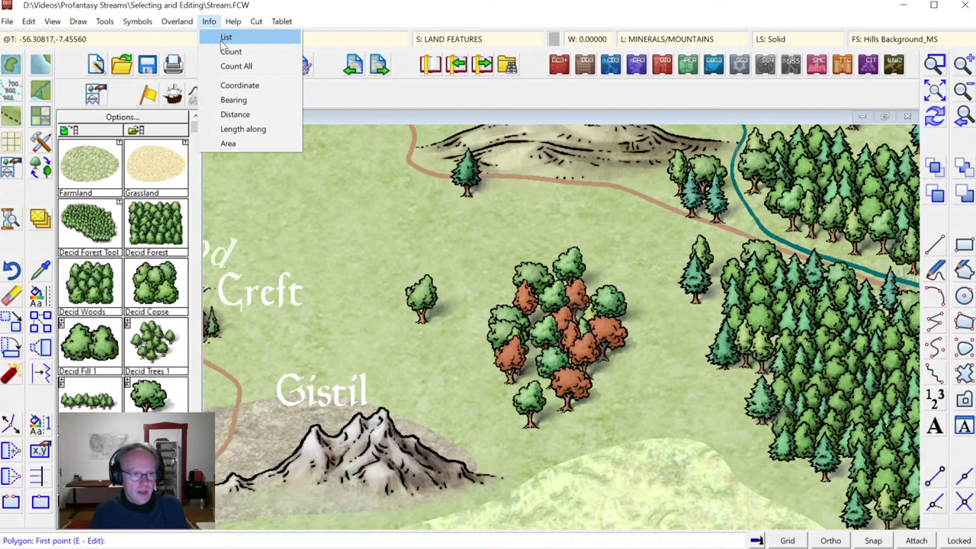
left_click(224, 37)
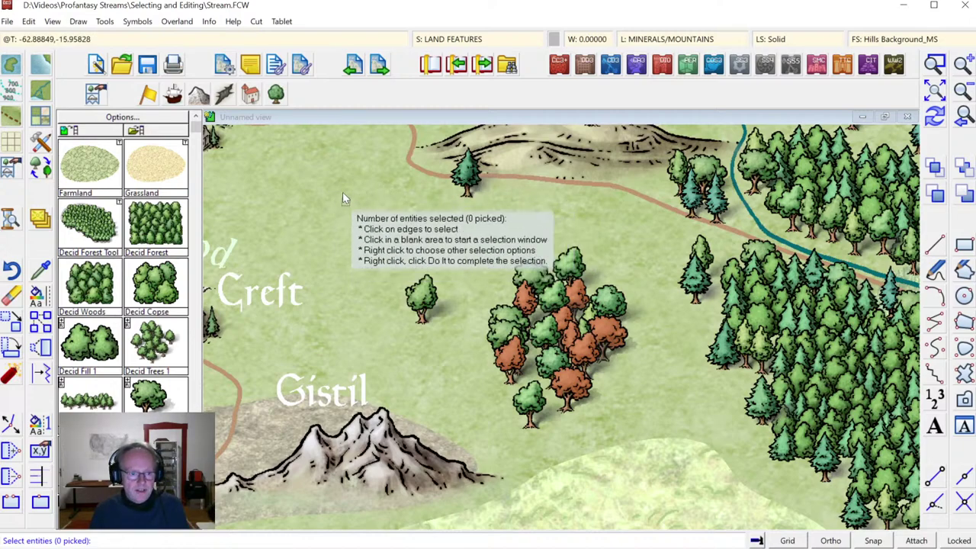
left_click(429, 289)
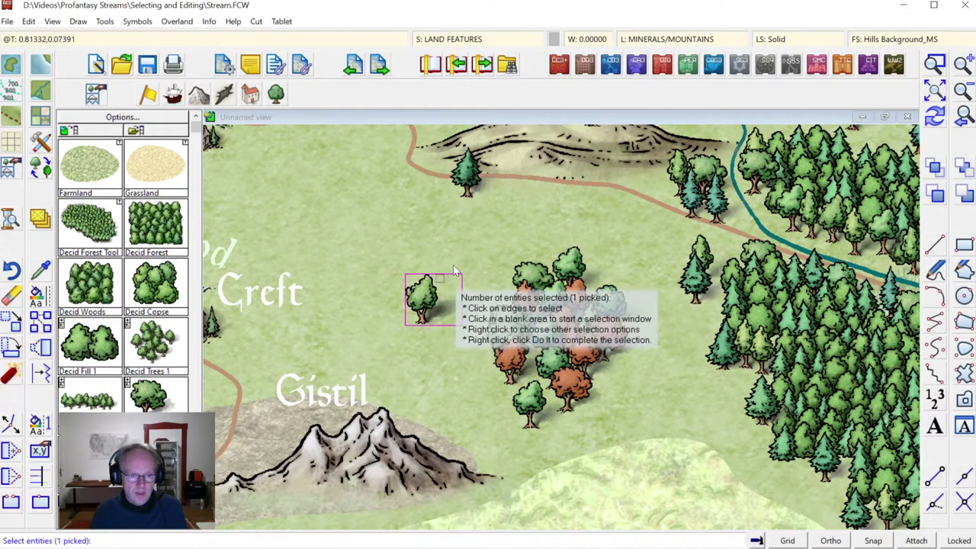
right_click(447, 227)
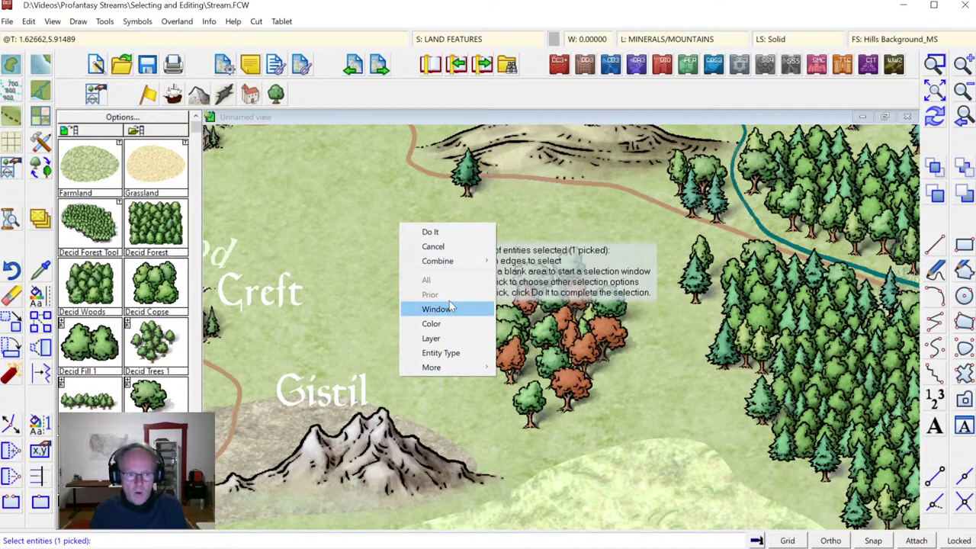
left_click(430, 233)
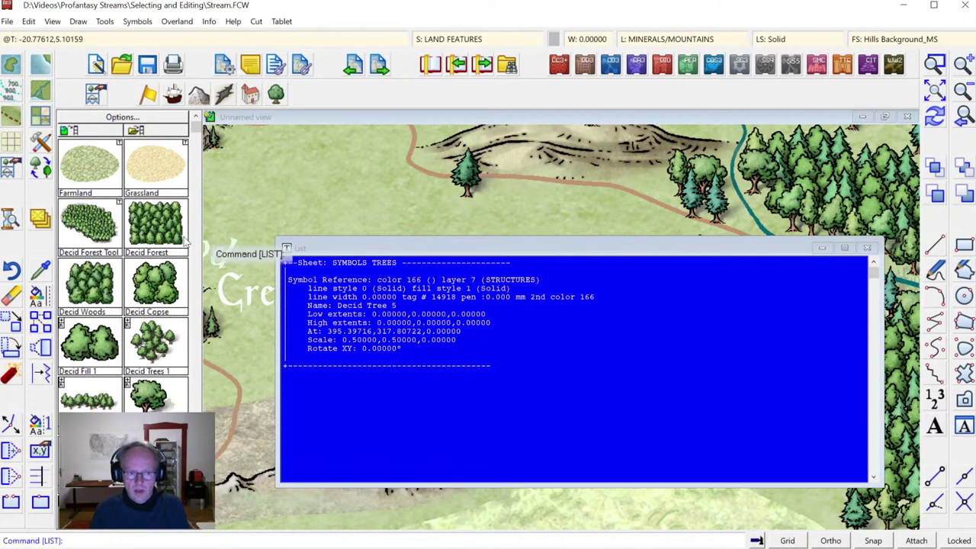
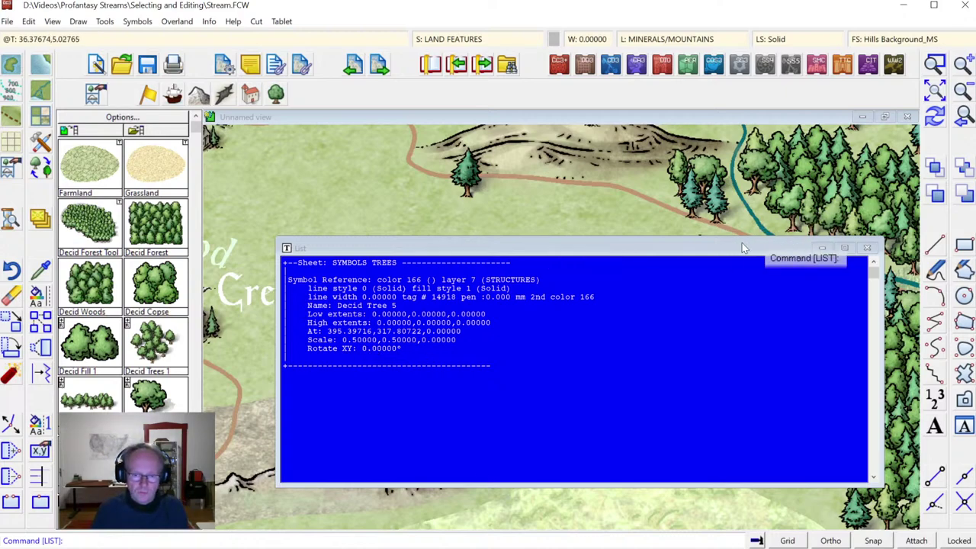
left_click(866, 249)
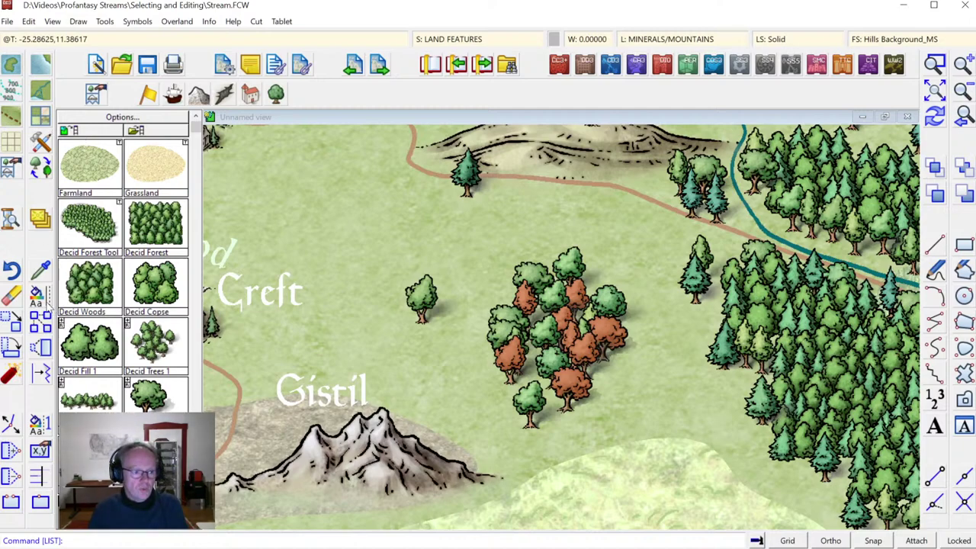
Step: Start a property change and individually pick the lone tree and four trees in the upper part of the nearby grove
left_click(44, 302)
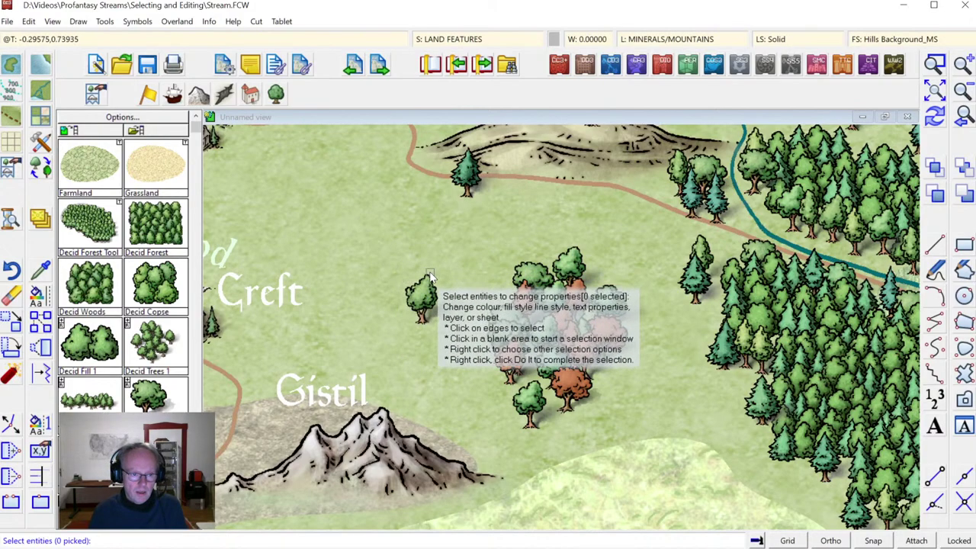
left_click(429, 277)
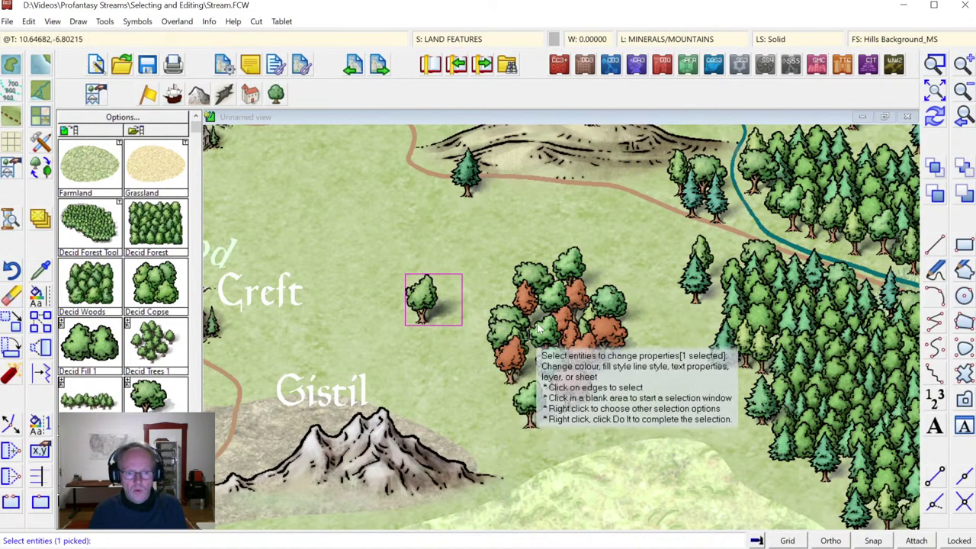
left_click(543, 268)
left_click(579, 263)
left_click(577, 257)
left_click(574, 294)
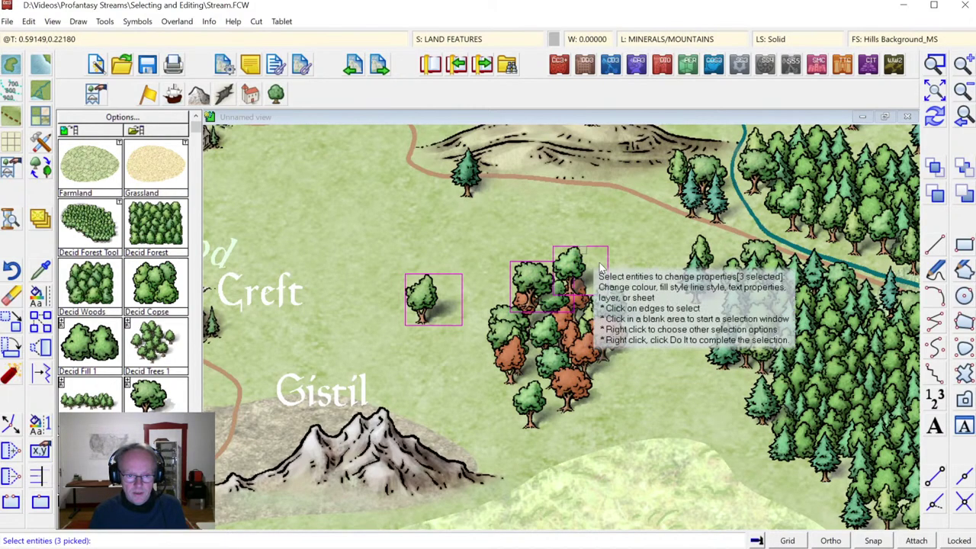
left_click(617, 301)
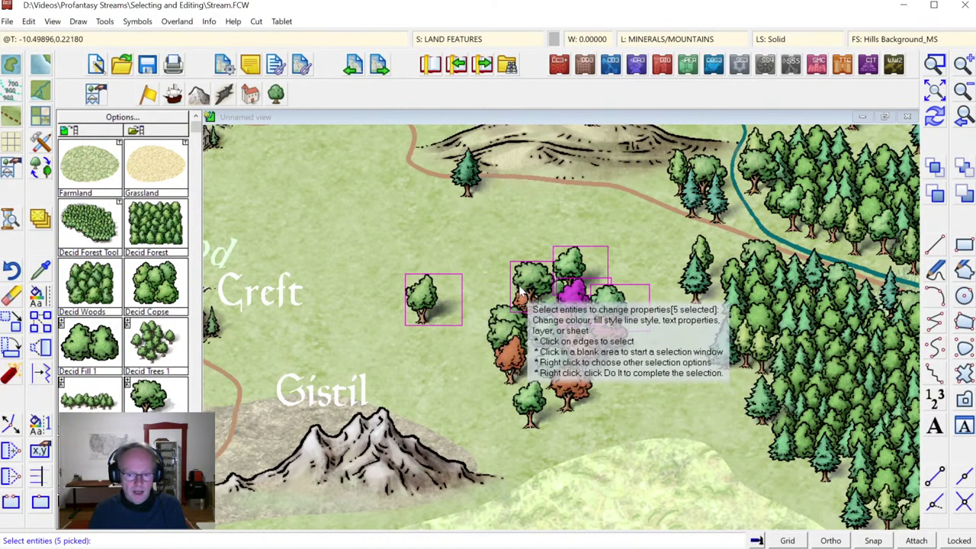
Step: Add the remaining trees of the grove to the selection using selection windows
right_click(470, 245)
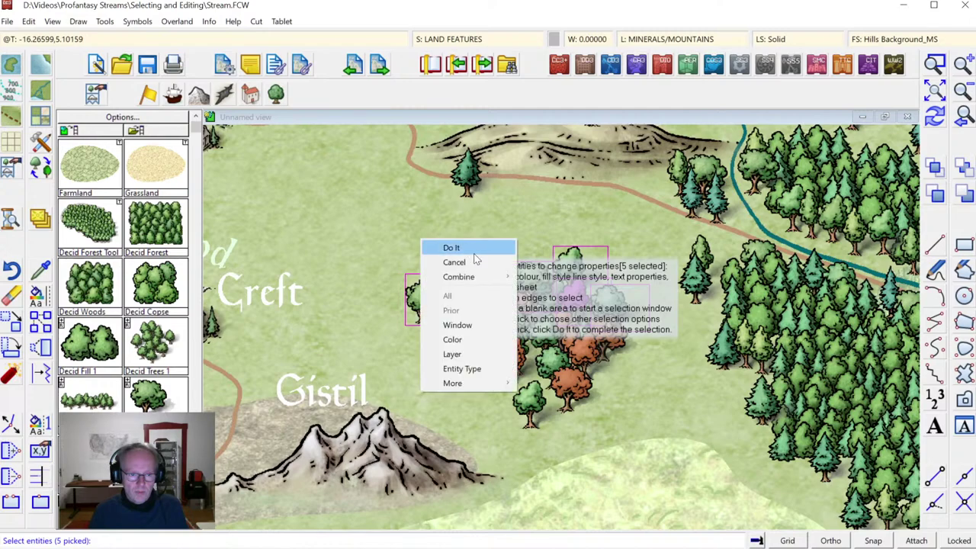
left_click(478, 326)
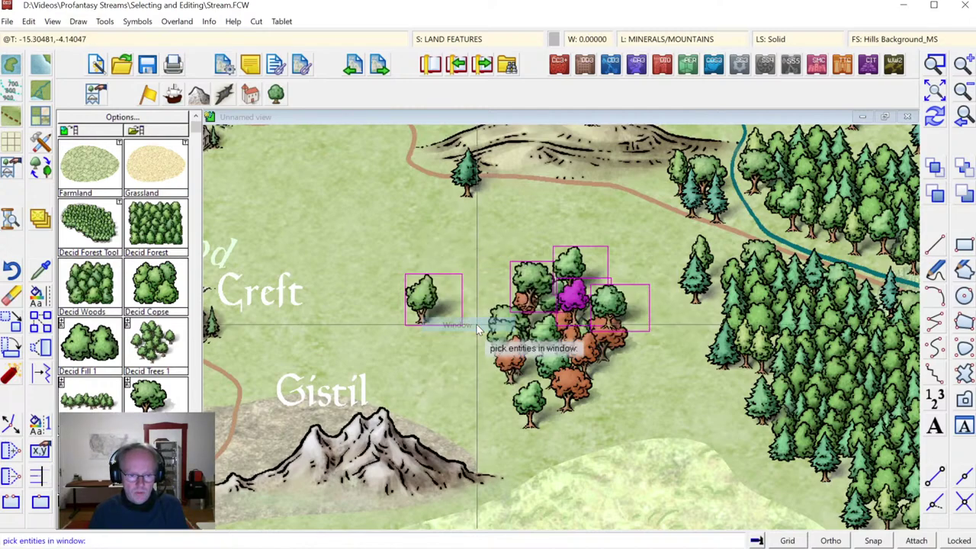
left_click(469, 251)
left_click(614, 341)
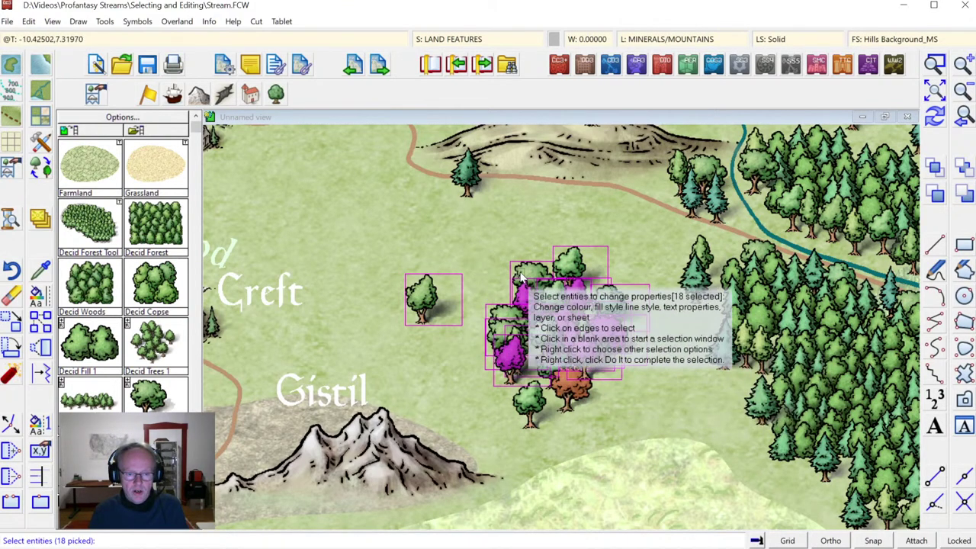
left_click(434, 243)
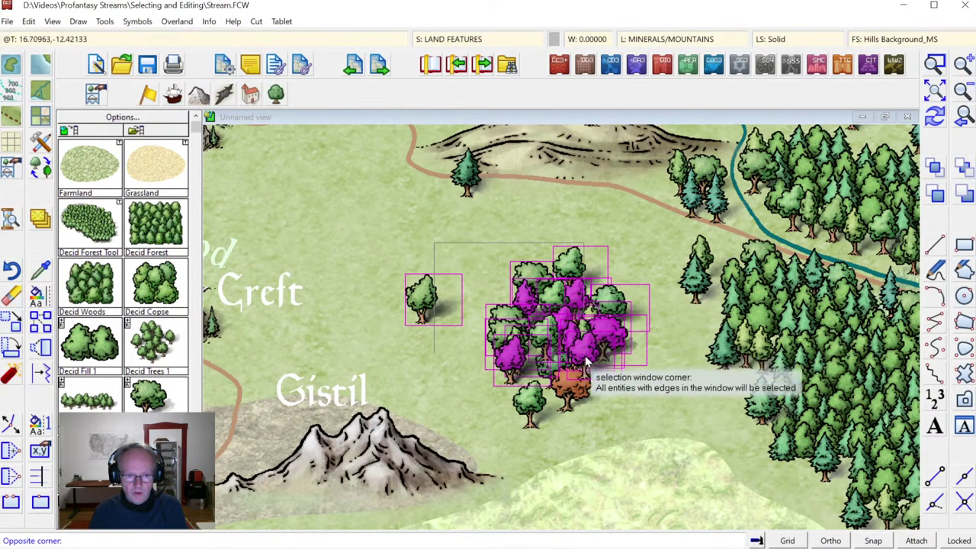
left_click(651, 421)
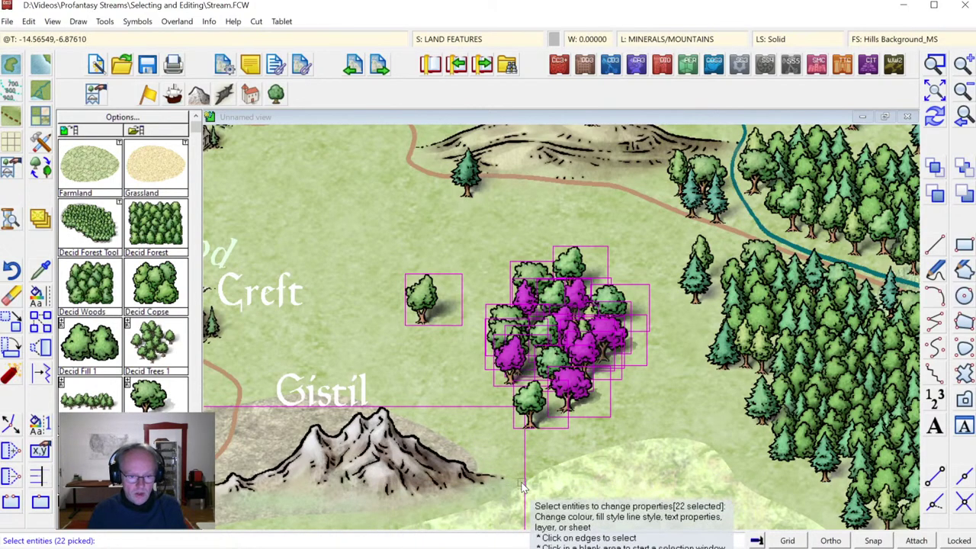
Step: Remove the mountain below the Gistil label from the selection, keeping only the trees picked
right_click(398, 345)
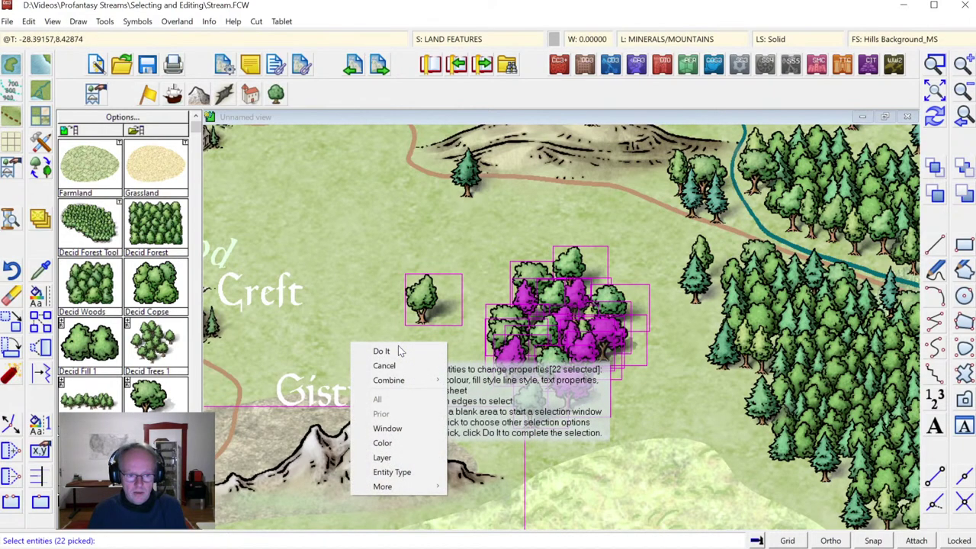
mouse_move(418, 389)
left_click(395, 331)
left_click(394, 331)
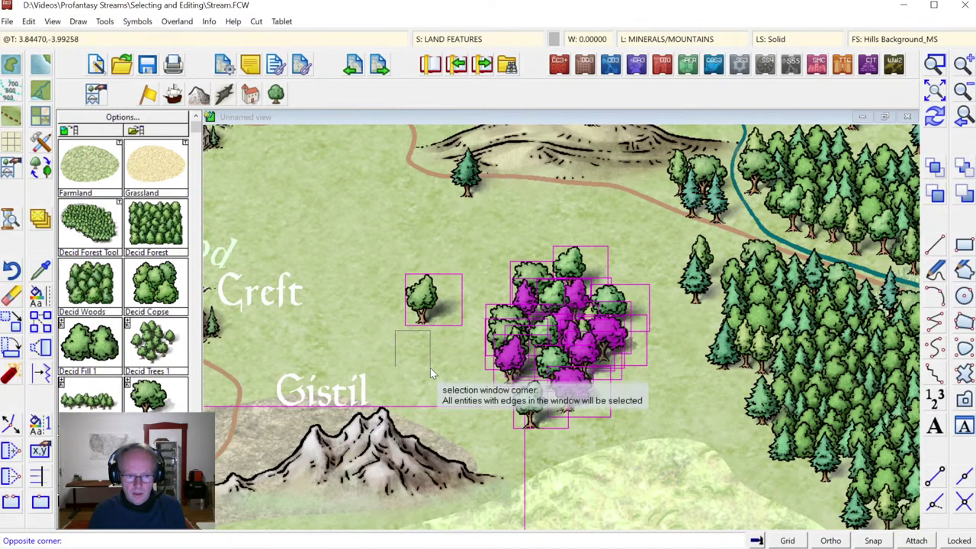
left_click(381, 347)
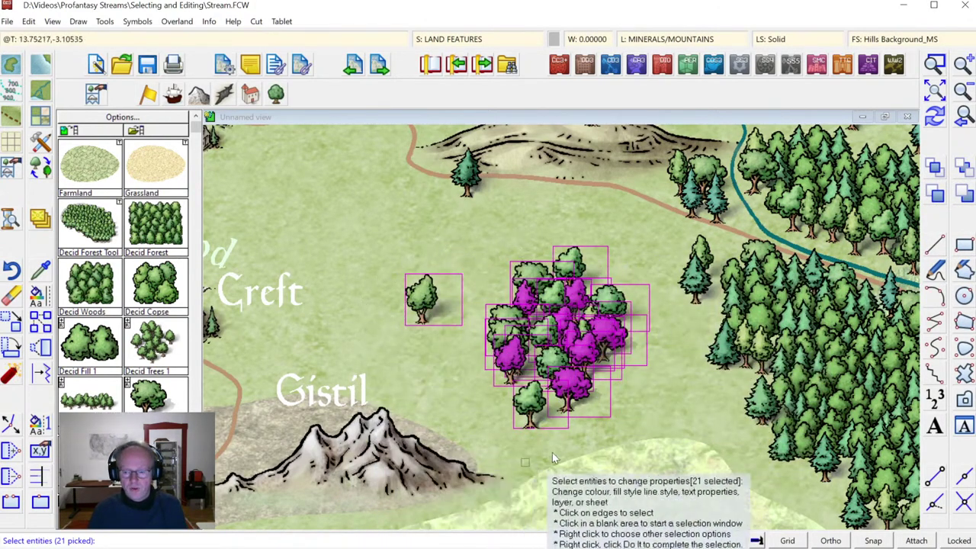
Step: Assign the selected trees to the VEGETATION layer and redraw the map
right_click(452, 369)
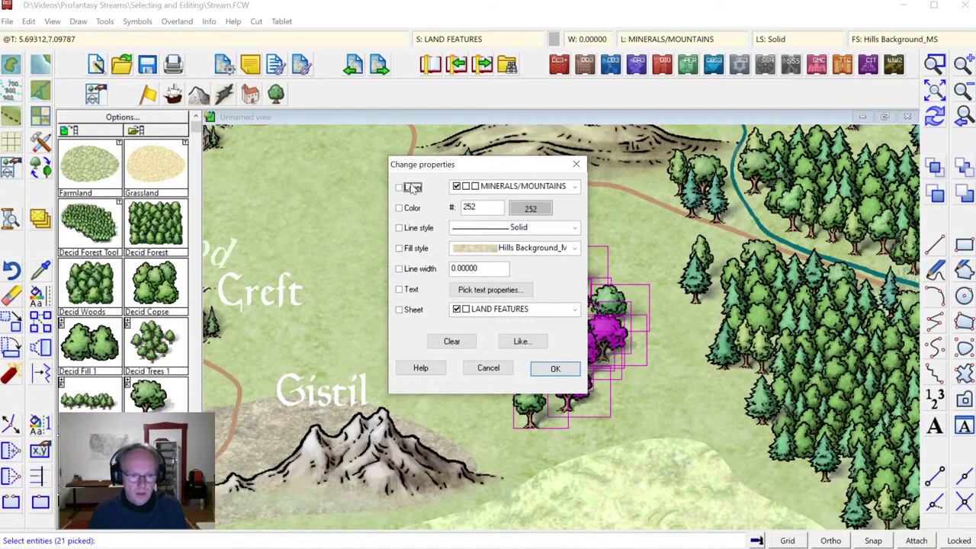
left_click(555, 189)
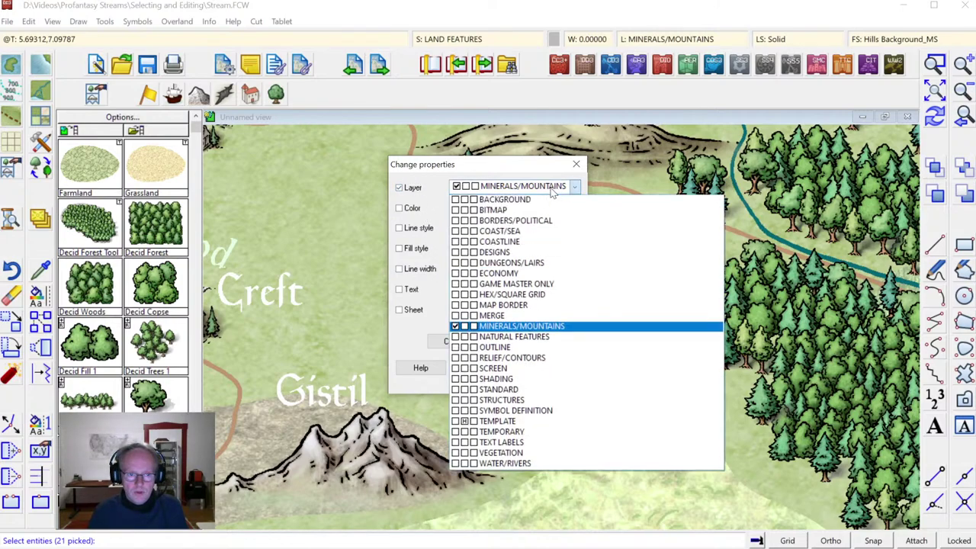
left_click(481, 453)
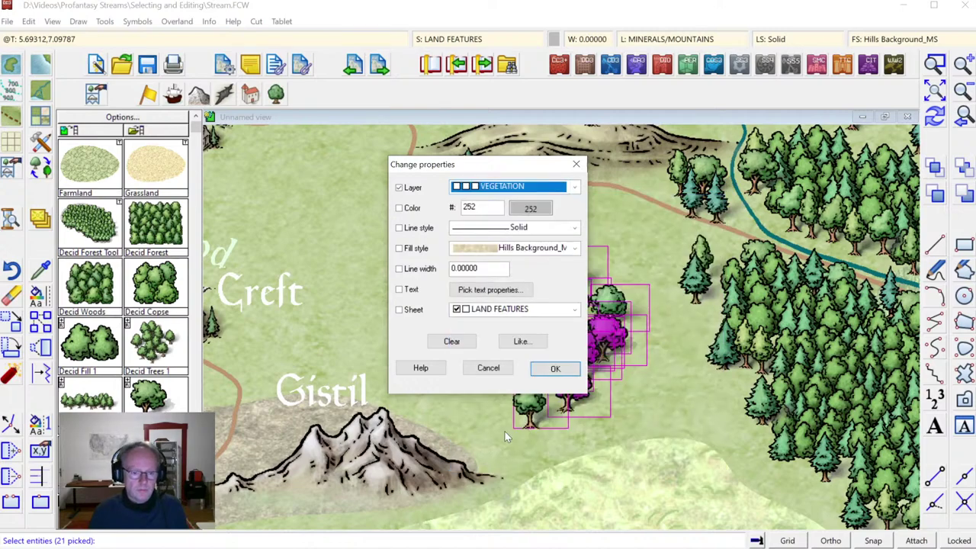
left_click(556, 369)
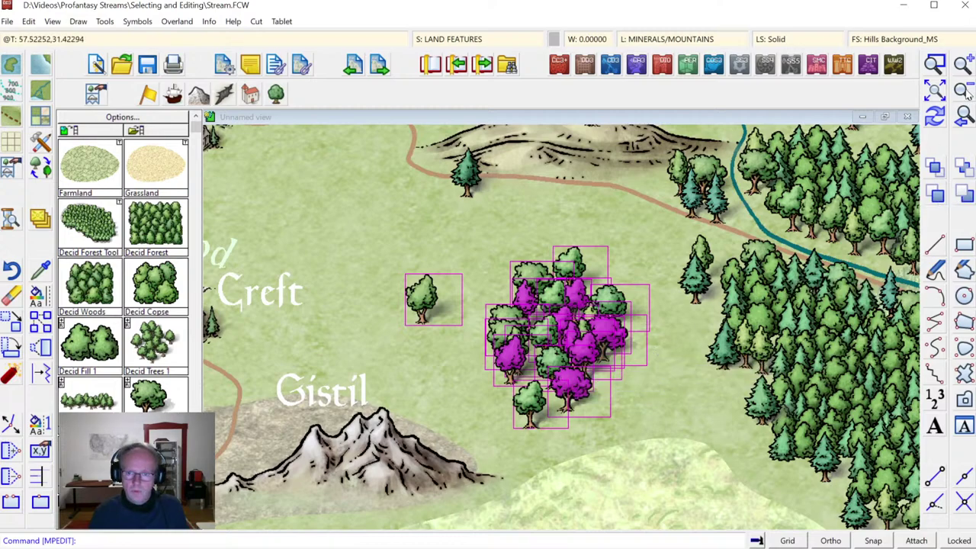
left_click(935, 116)
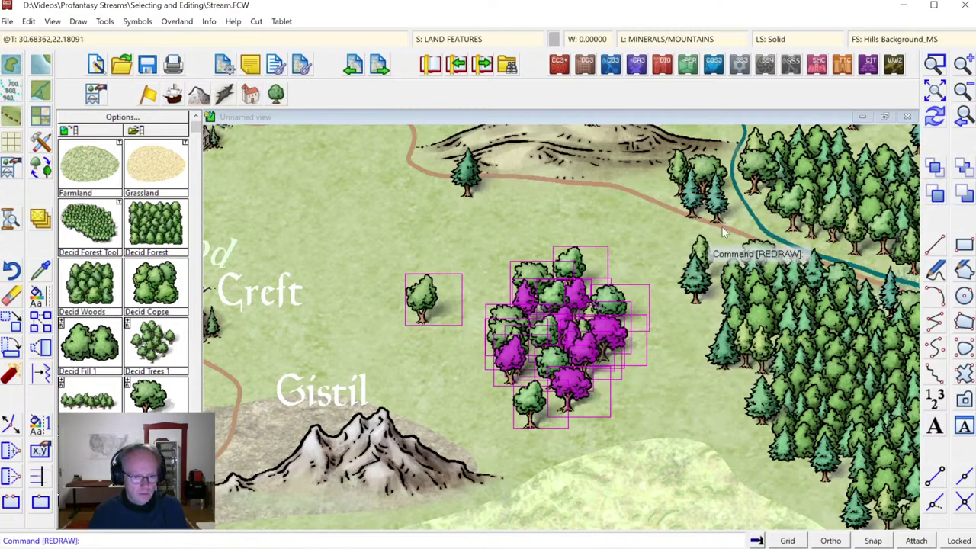
Step: List the properties of the lone tree and the neighbouring grove trees to check their layer, and close the listing
left_click(377, 234)
left_click(641, 440)
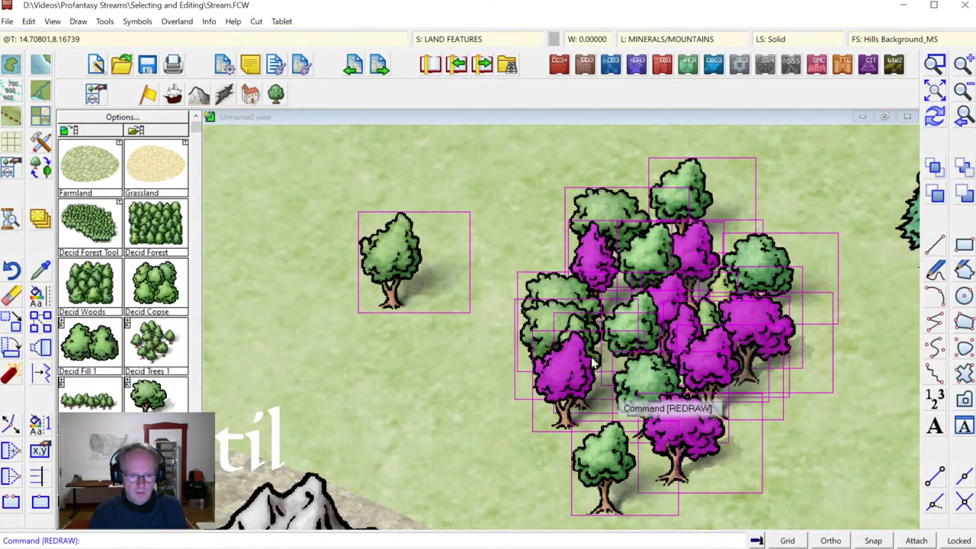
left_click(209, 21)
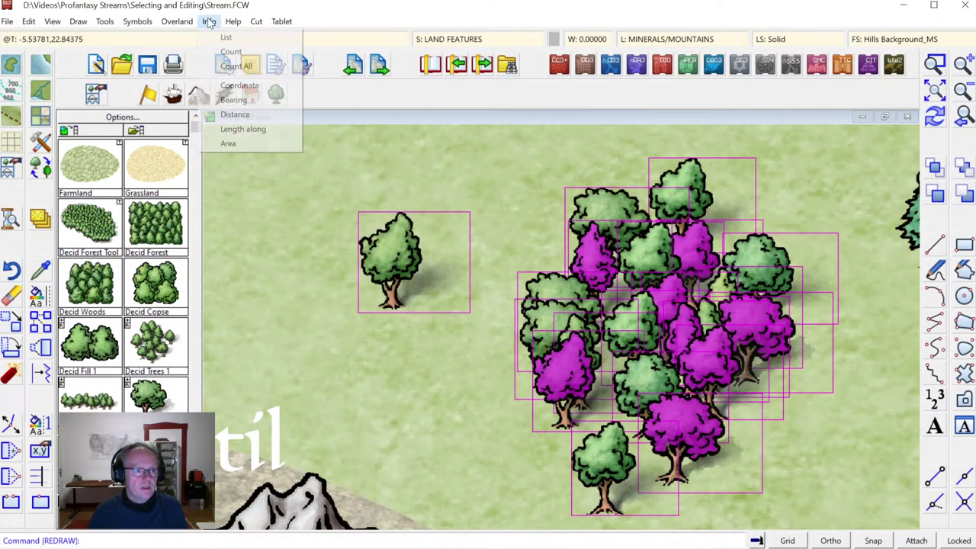
left_click(233, 43)
left_click(333, 170)
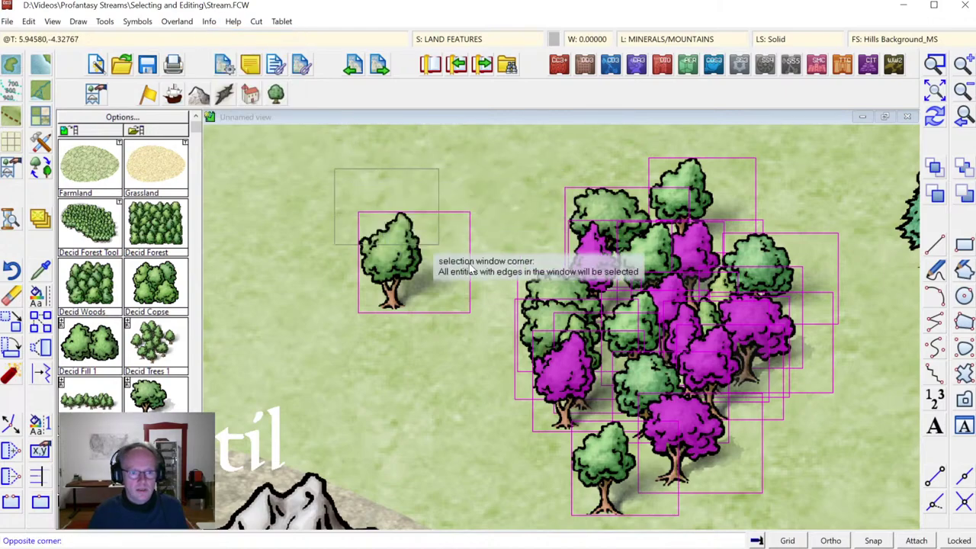
left_click(678, 372)
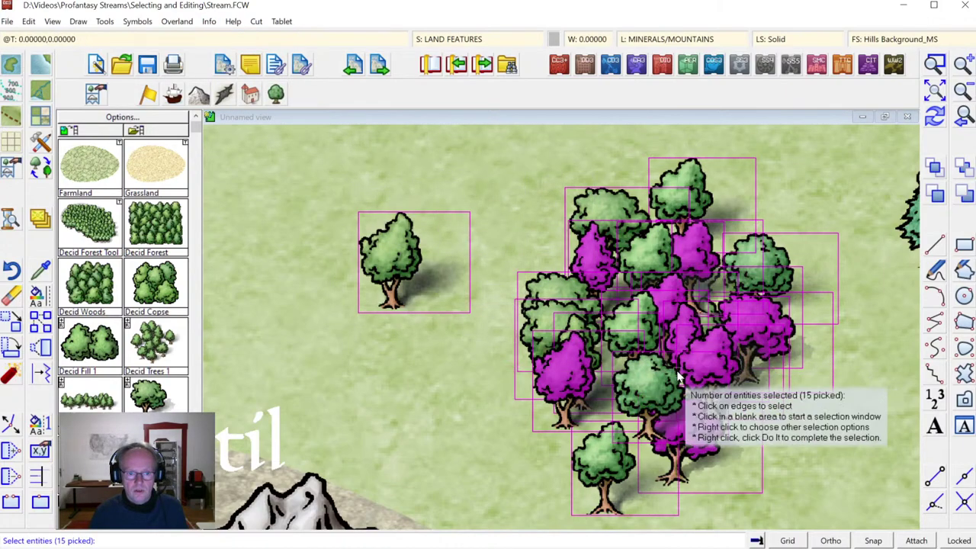
right_click(533, 219)
left_click(538, 225)
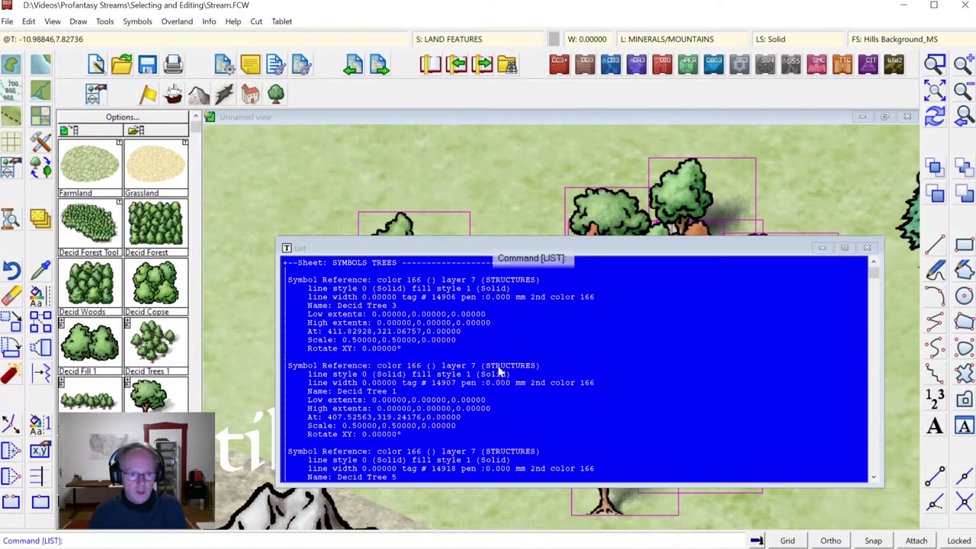
left_click(870, 249)
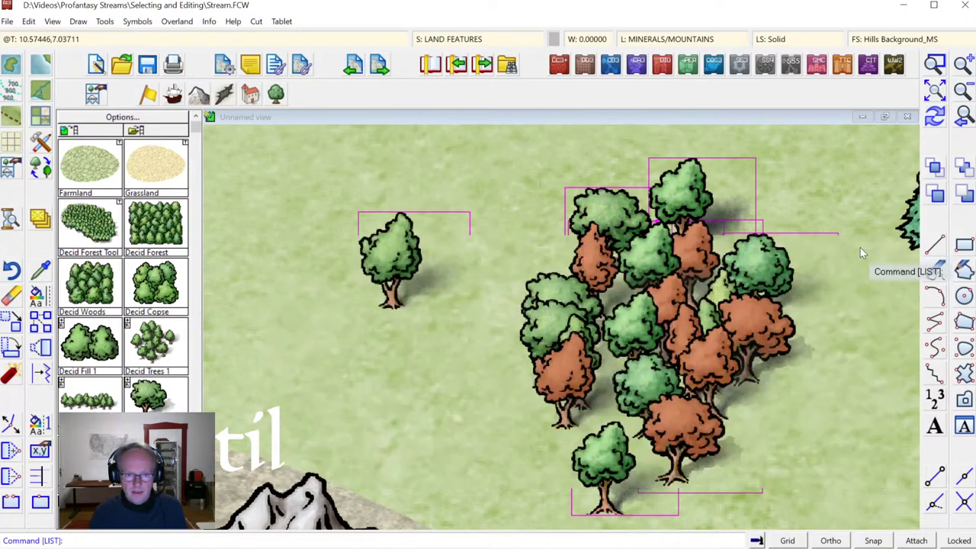
left_click(963, 114)
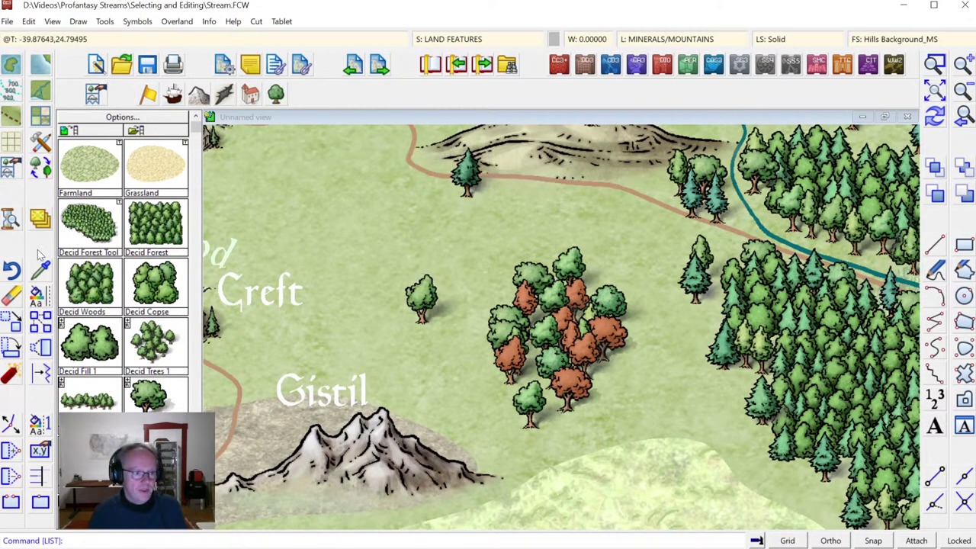
Step: Select the lone tree and the neighbouring grove with a selection window and assign them to the VEGETATION layer
left_click(40, 295)
left_click(401, 246)
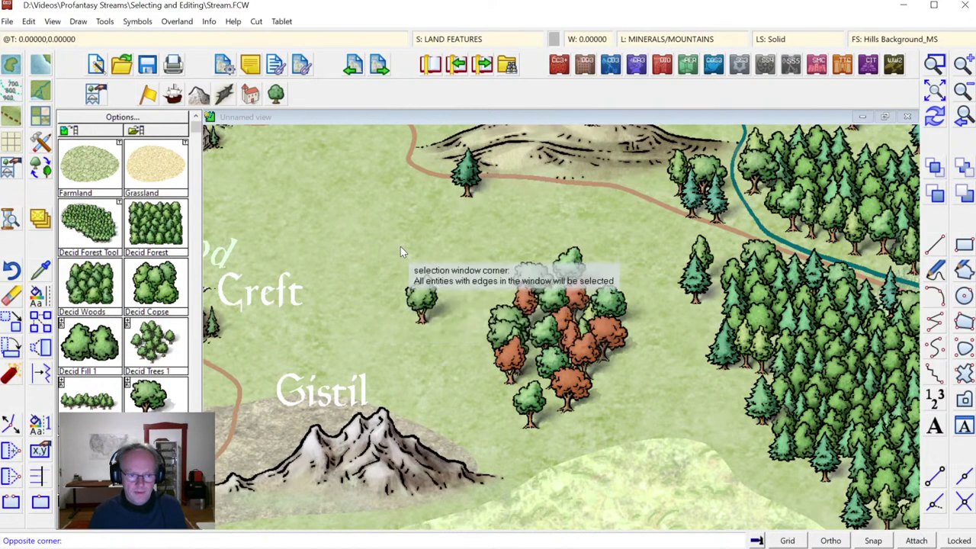
left_click(628, 402)
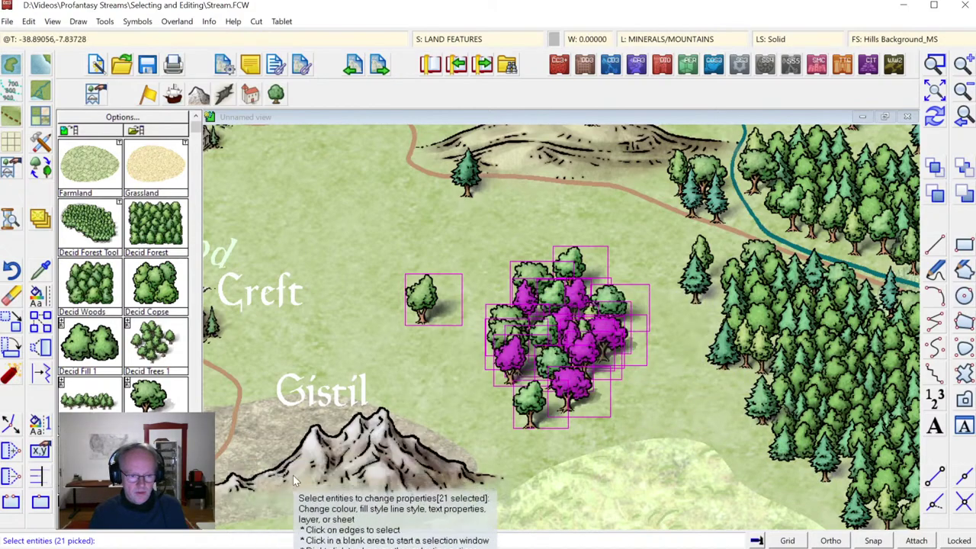
right_click(484, 214)
left_click(485, 219)
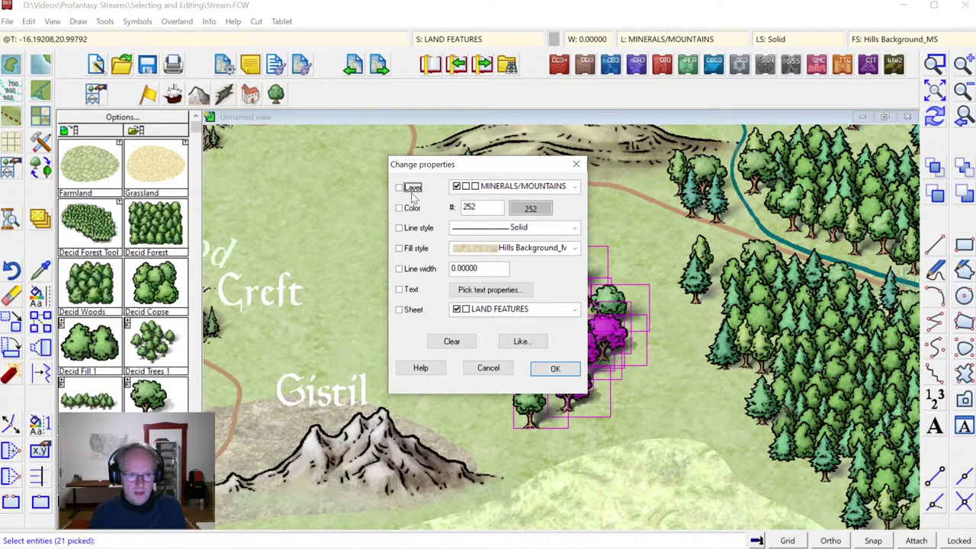
left_click(500, 188)
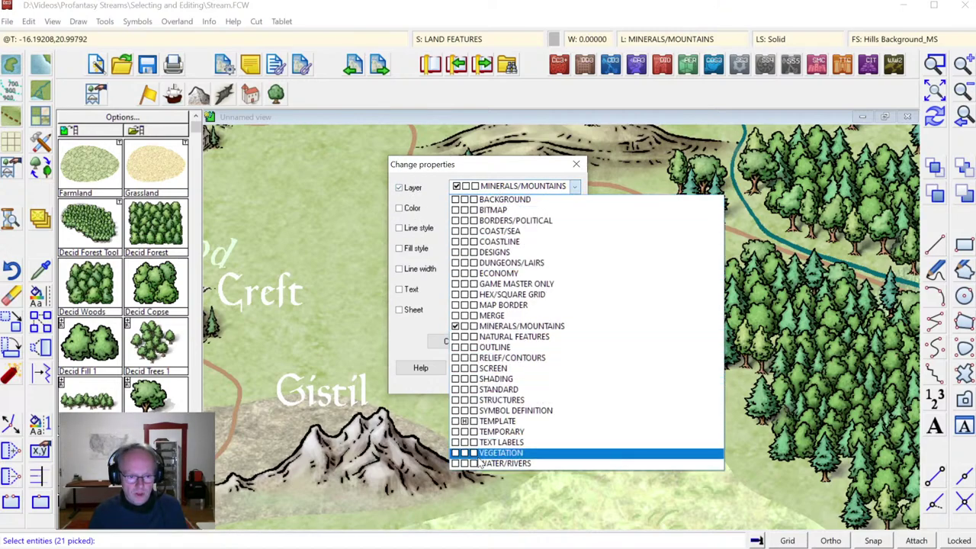
left_click(483, 454)
left_click(556, 369)
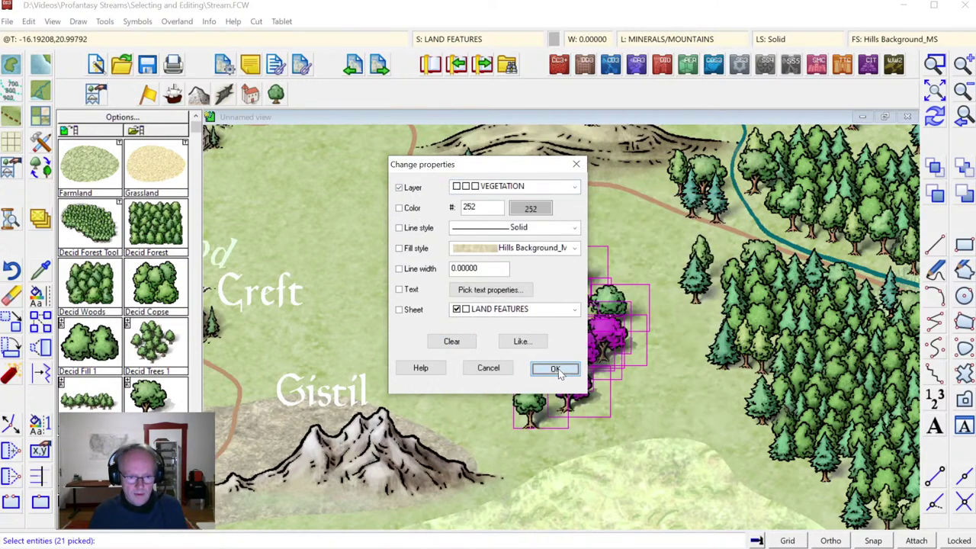
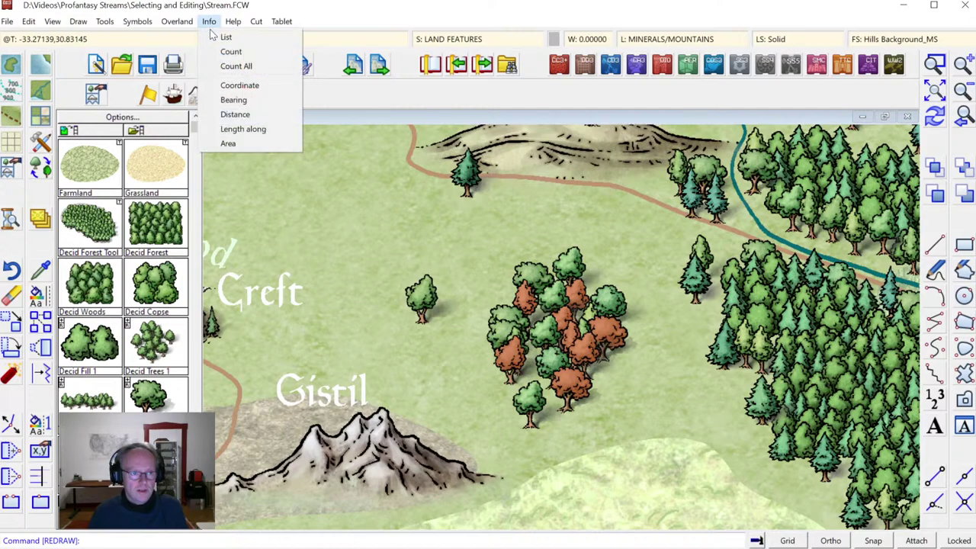
Step: Set the current drawing properties to match those of the lone tree
left_click(225, 35)
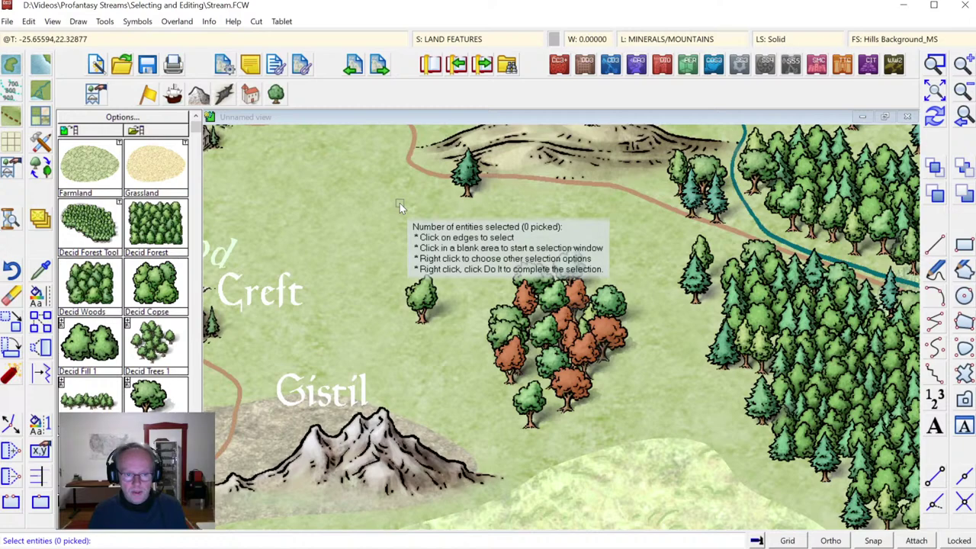
key("Escape")
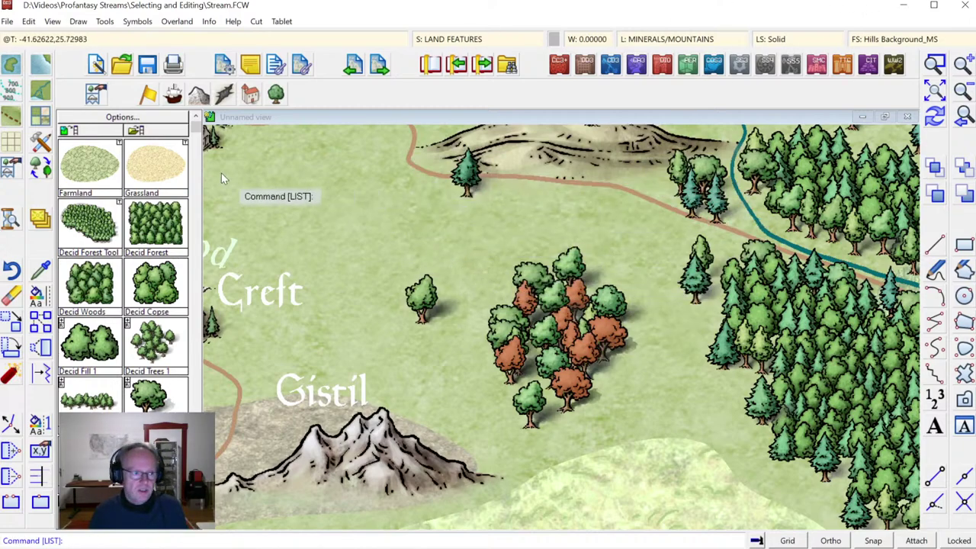
left_click(42, 273)
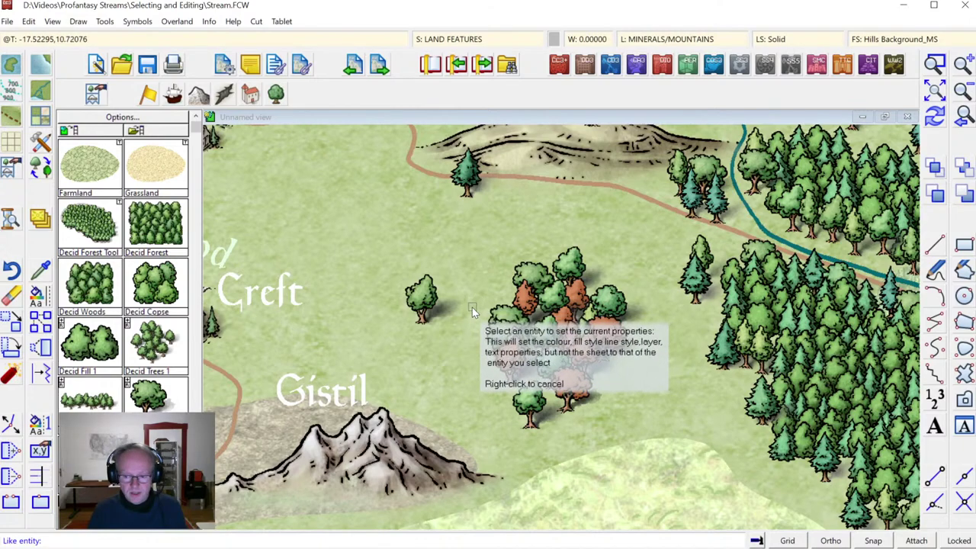
left_click(430, 282)
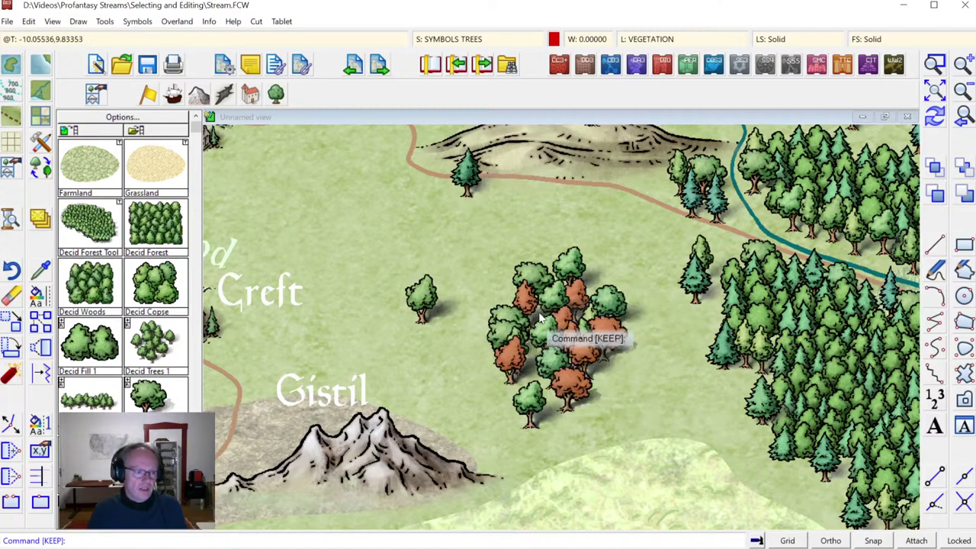
Step: Try selecting the red trees of the grove individually for a property change
left_click(36, 296)
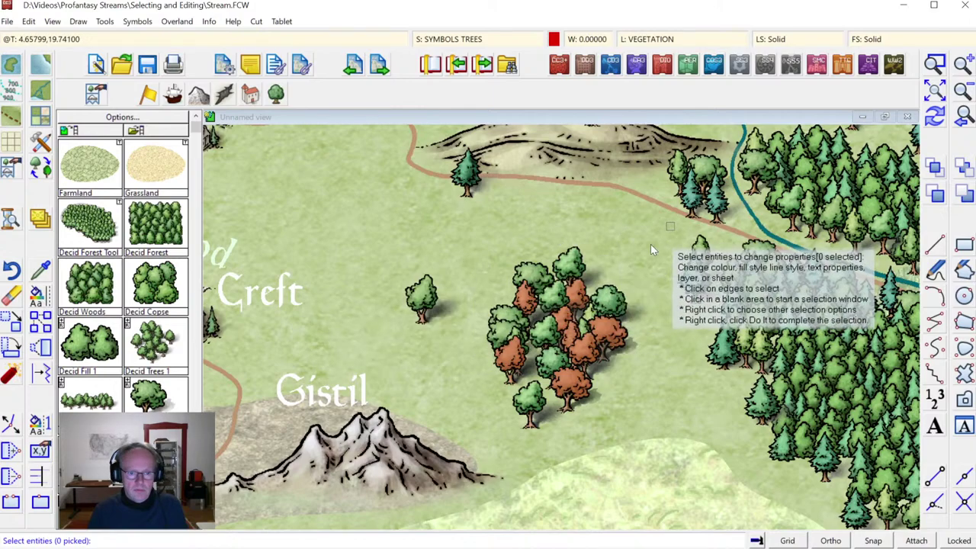
left_click(526, 294)
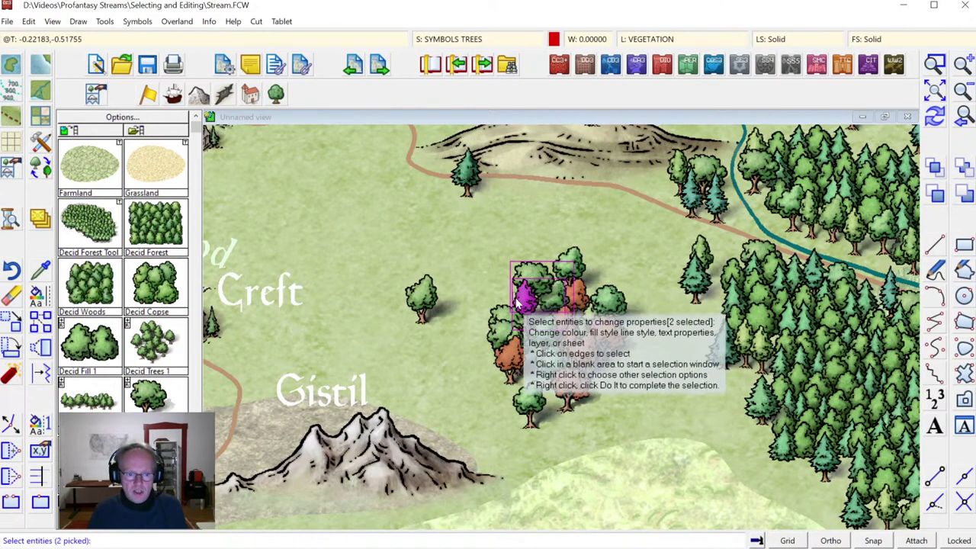
left_click(575, 324)
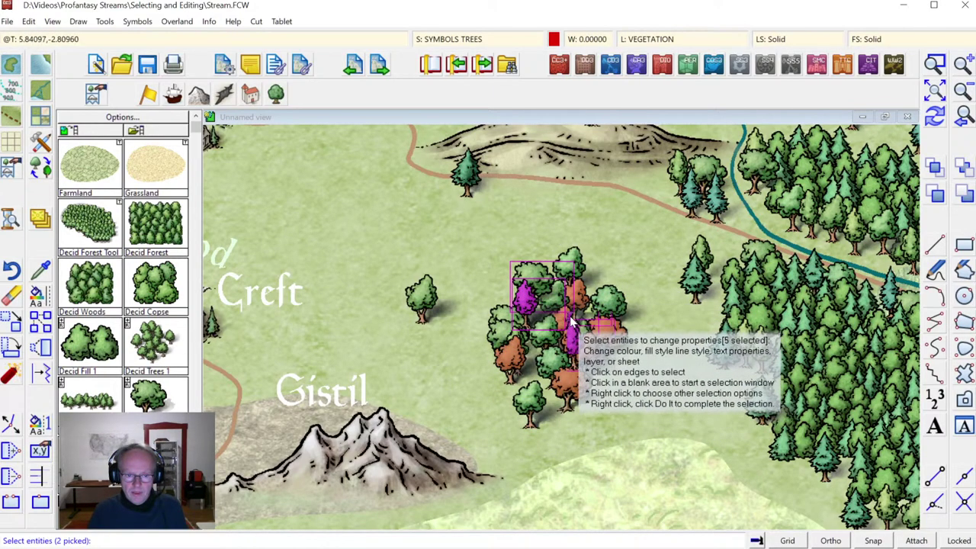
left_click(583, 335)
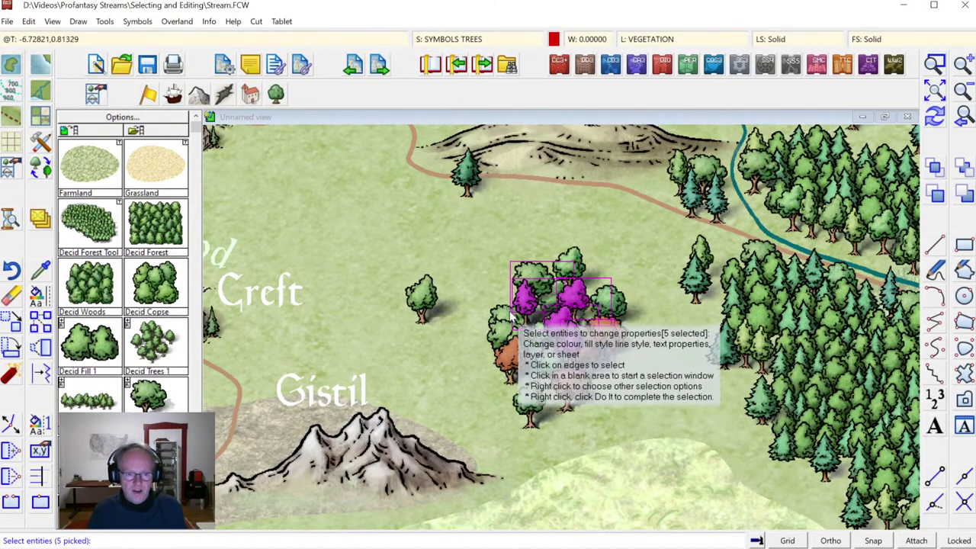
left_click(504, 369)
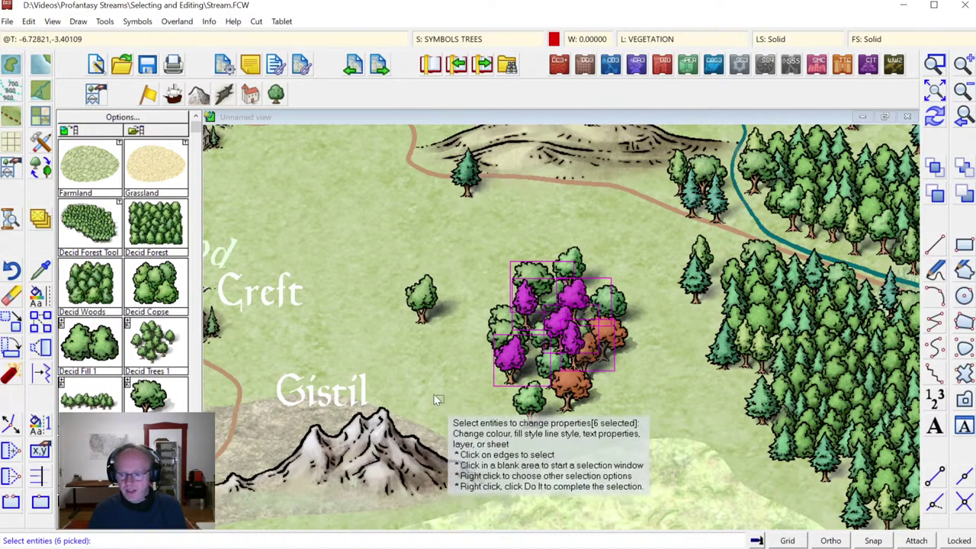
right_click(458, 235)
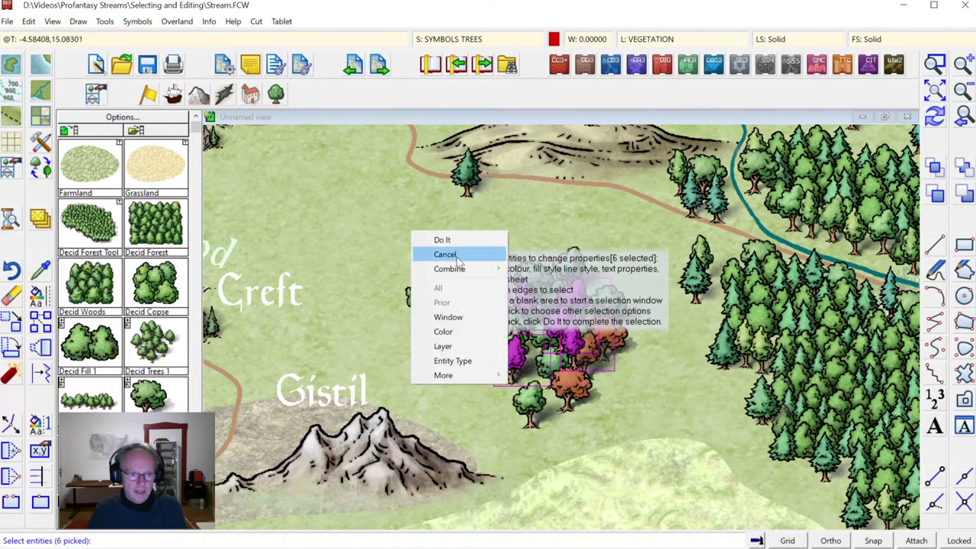
left_click(444, 238)
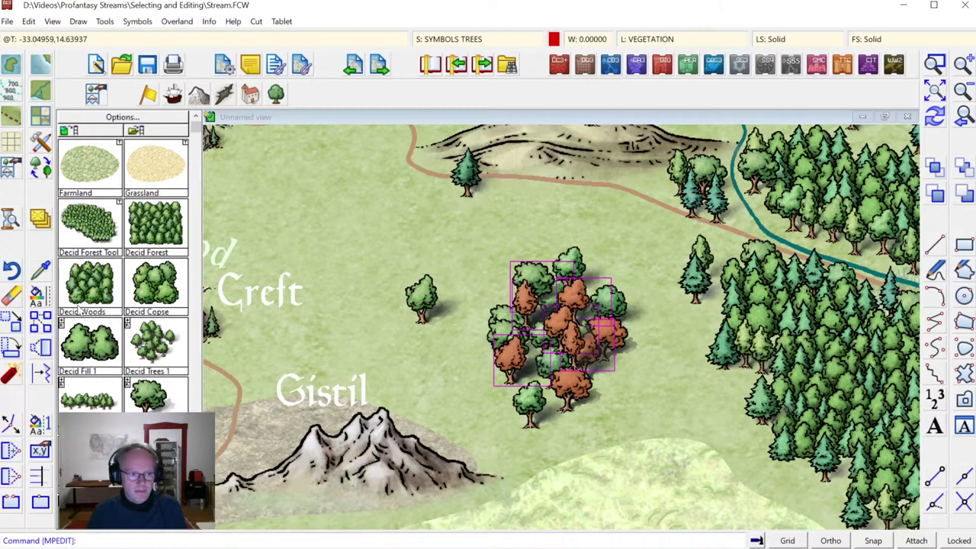
Step: Try selecting the whole grove with one selection window for a property change, and redraw the map
left_click(450, 240)
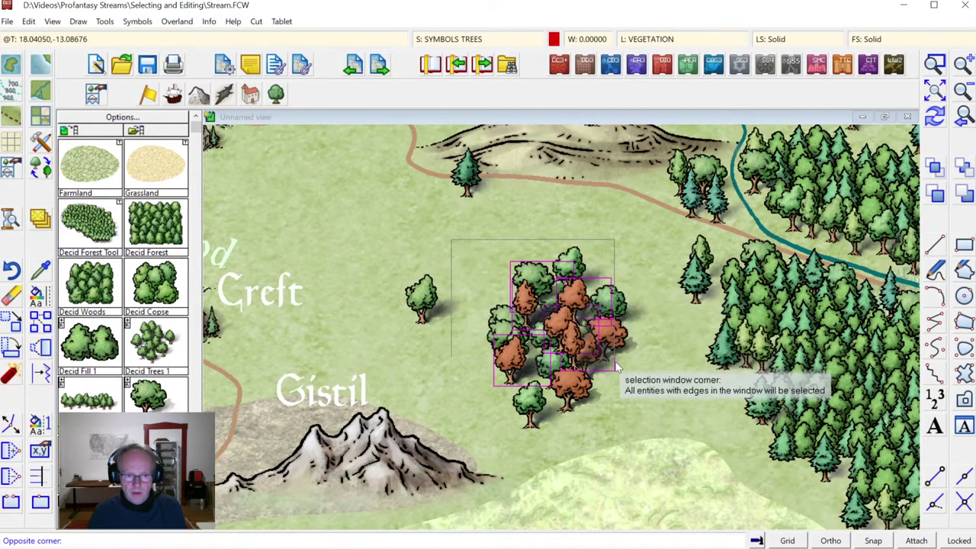
left_click(644, 417)
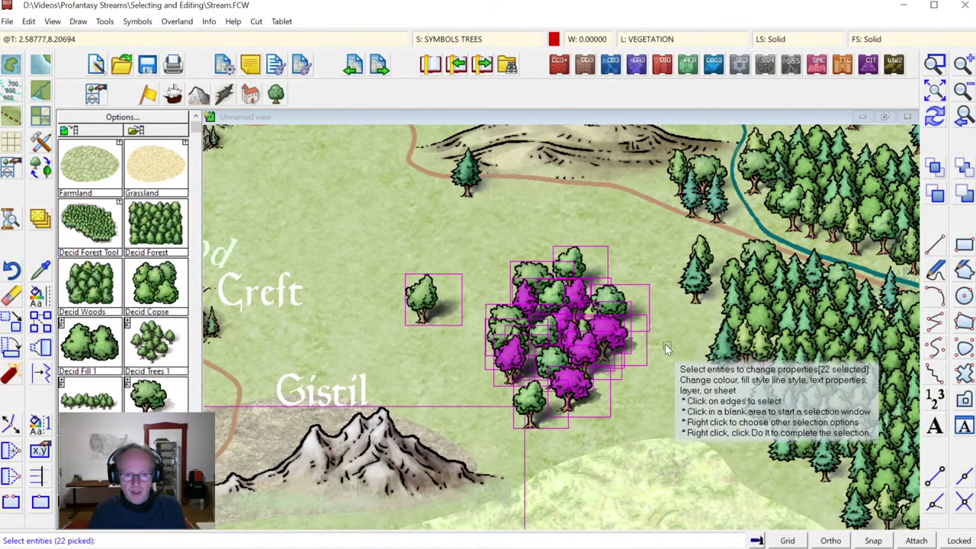
right_click(501, 264)
left_click(512, 279)
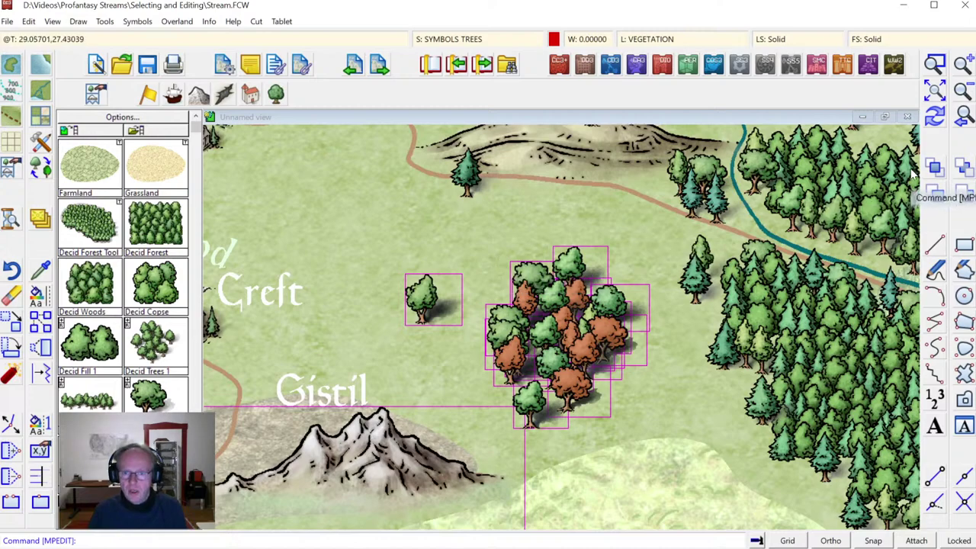
left_click(937, 118)
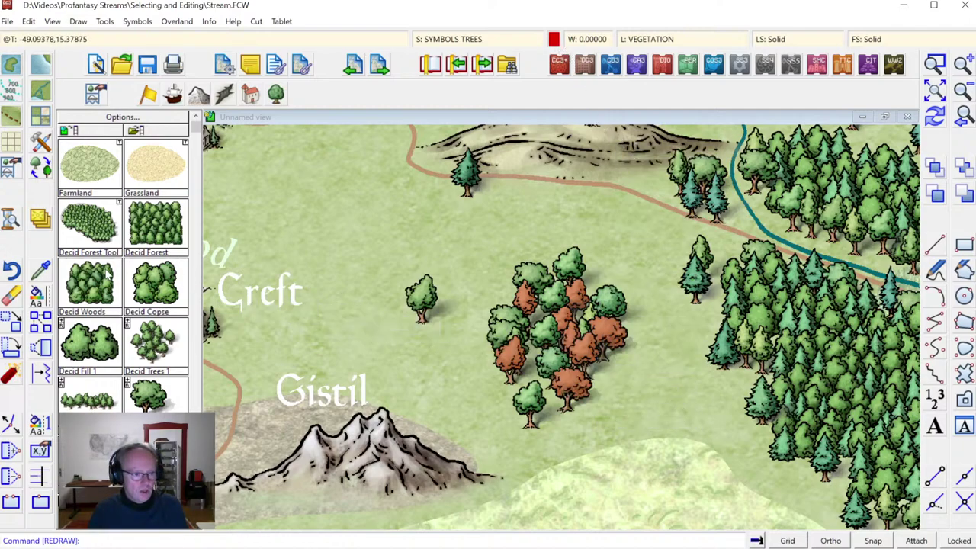
Step: Set the current drawing properties to match a red tree in the grove and check its color in the color palette
left_click(42, 270)
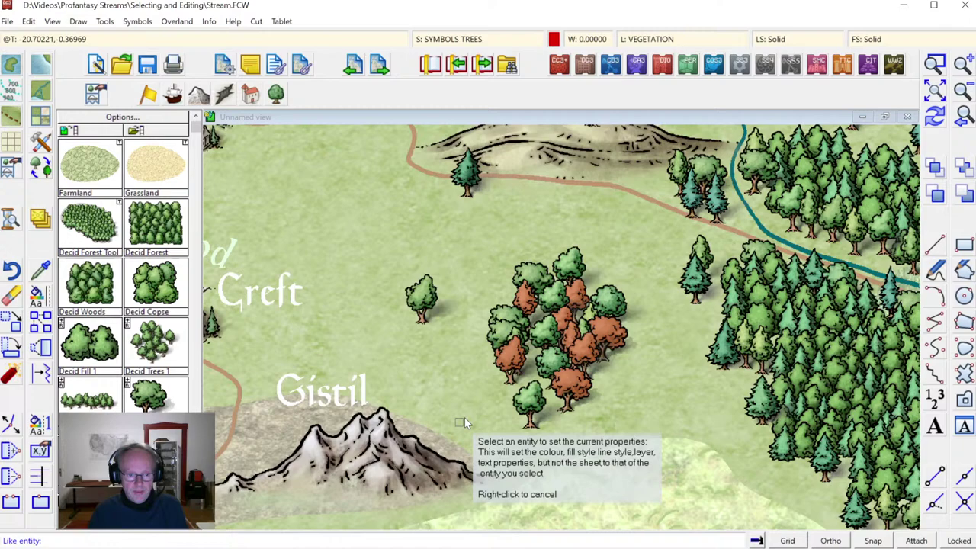
left_click(587, 402)
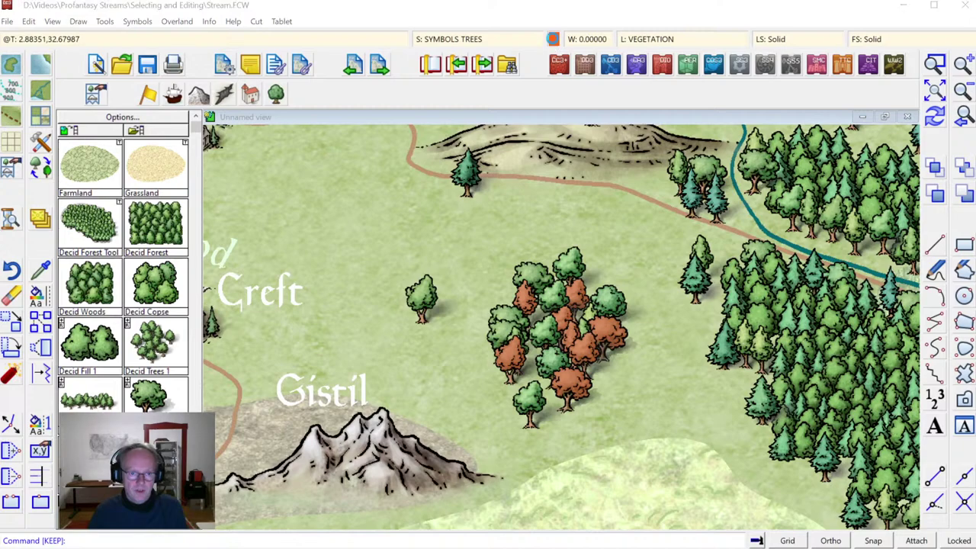
left_click(554, 40)
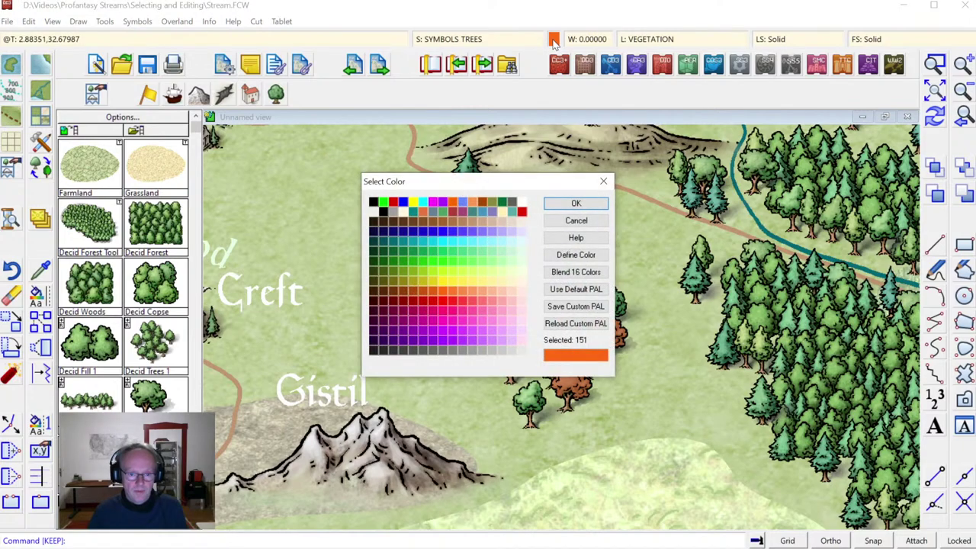
left_click(585, 207)
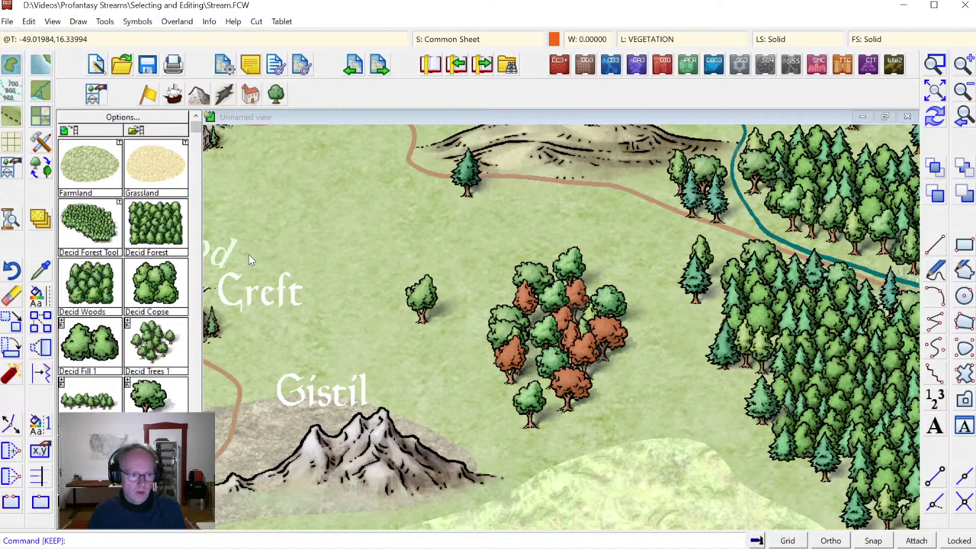
Step: Start a property change and select all entities with color 151 to pick the red trees
left_click(42, 301)
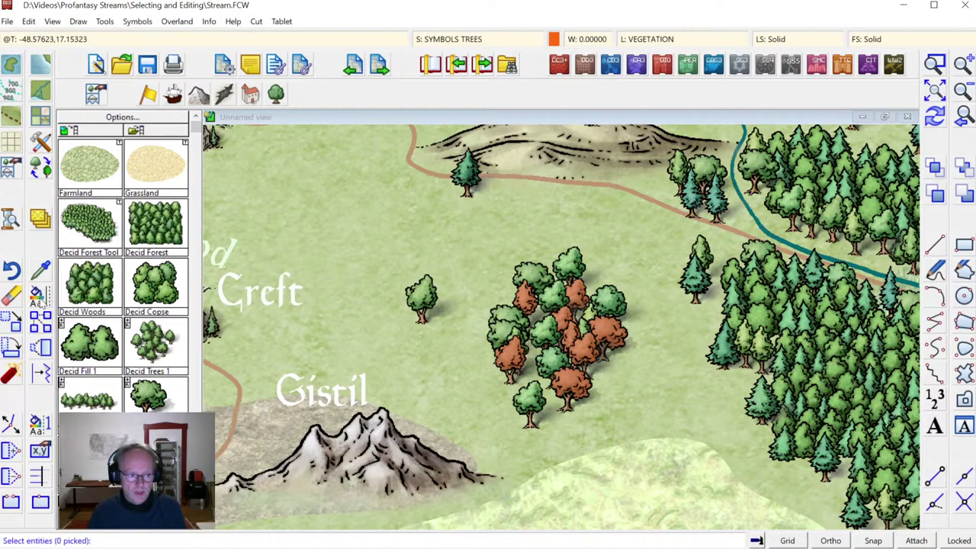
right_click(368, 243)
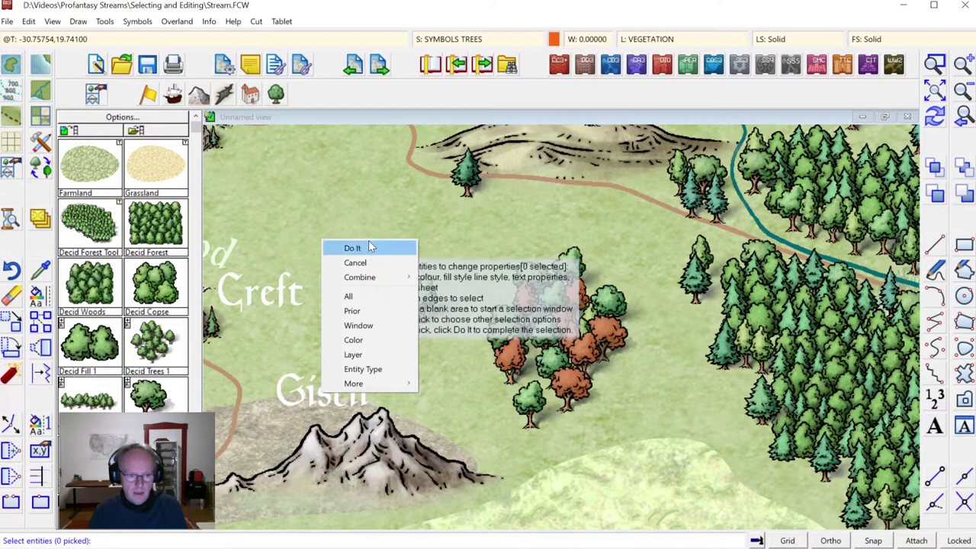
left_click(362, 342)
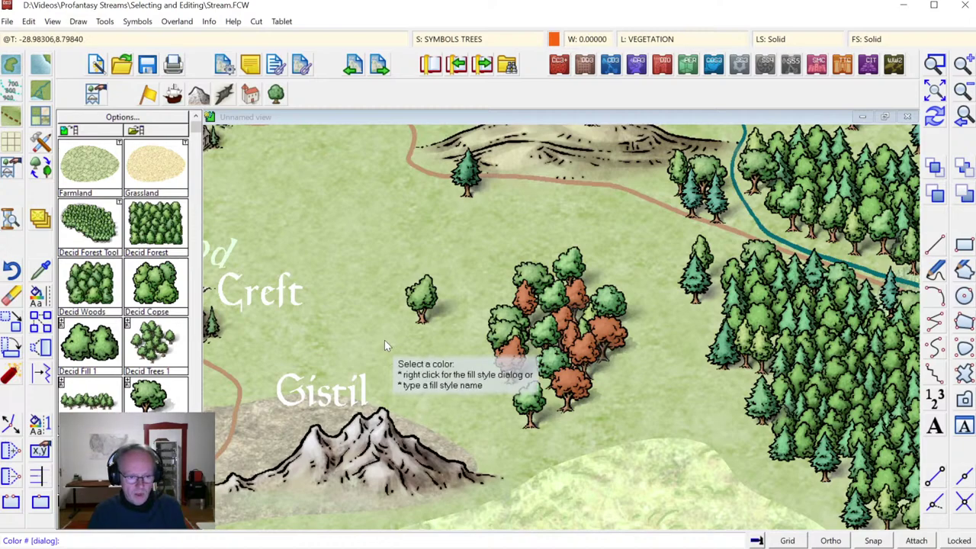
left_click(385, 343)
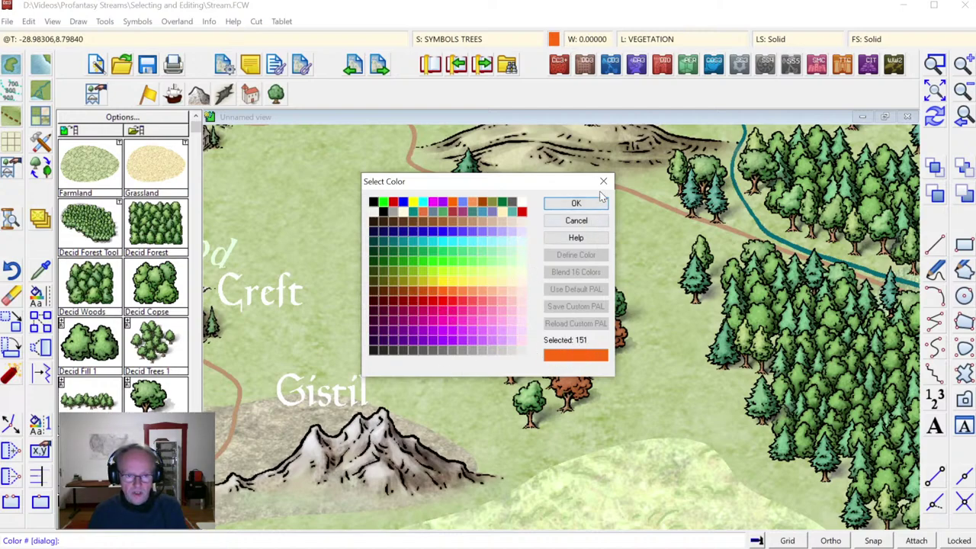
left_click(574, 204)
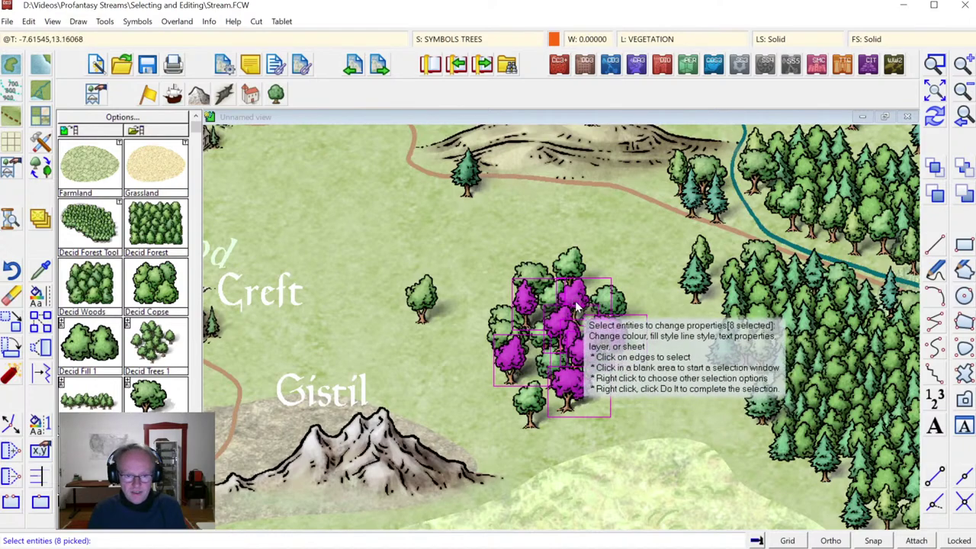
Step: Restrict the selection to the red trees inside a window around the grove using the And (Both) combine mode
right_click(556, 210)
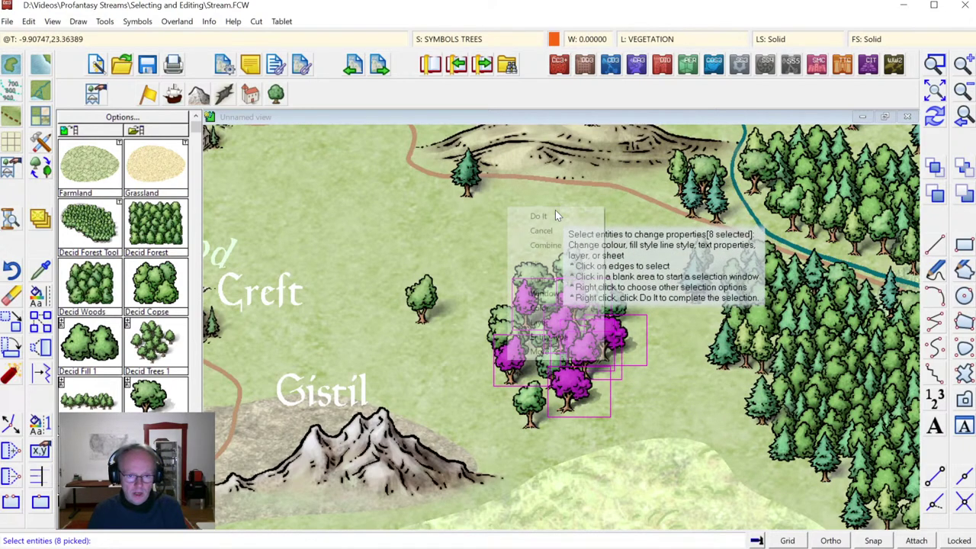
mouse_move(565, 248)
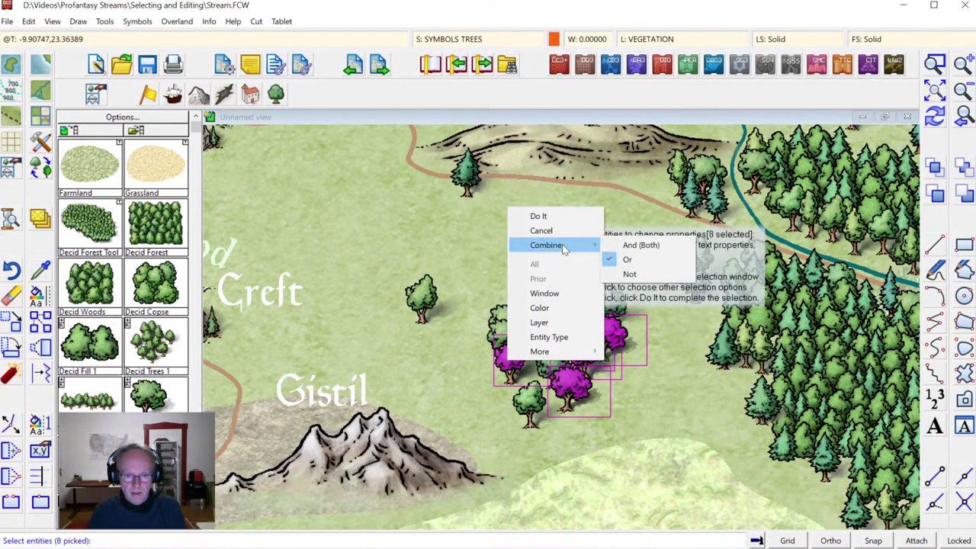
left_click(639, 245)
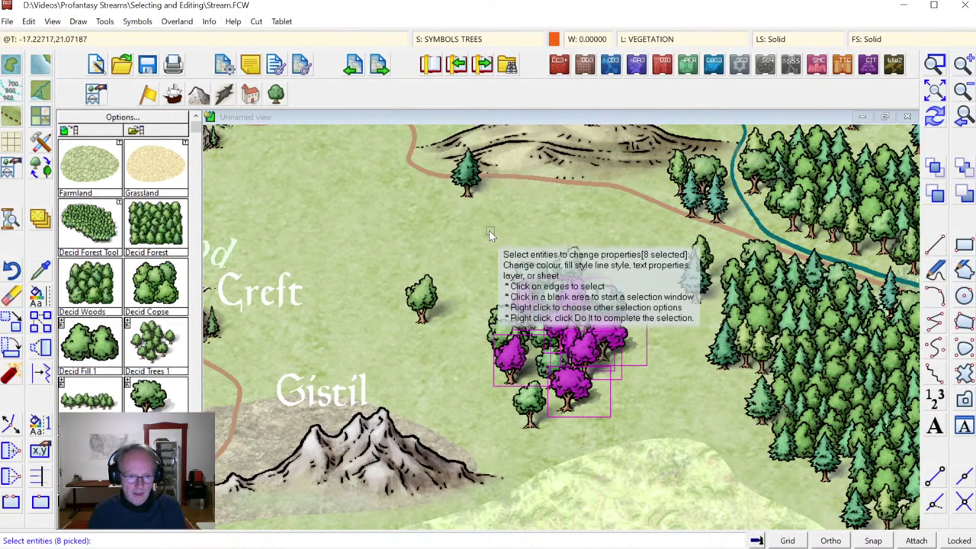
left_click(457, 233)
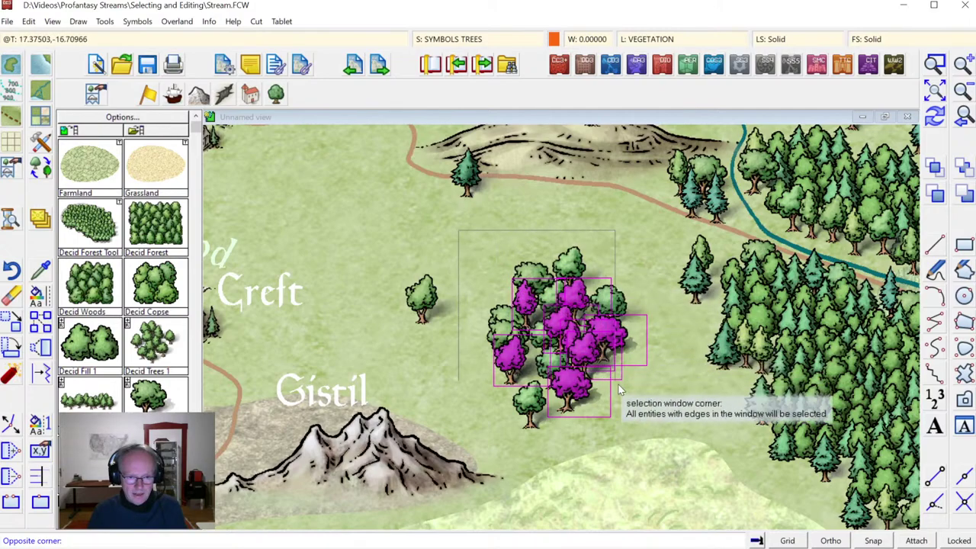
left_click(687, 451)
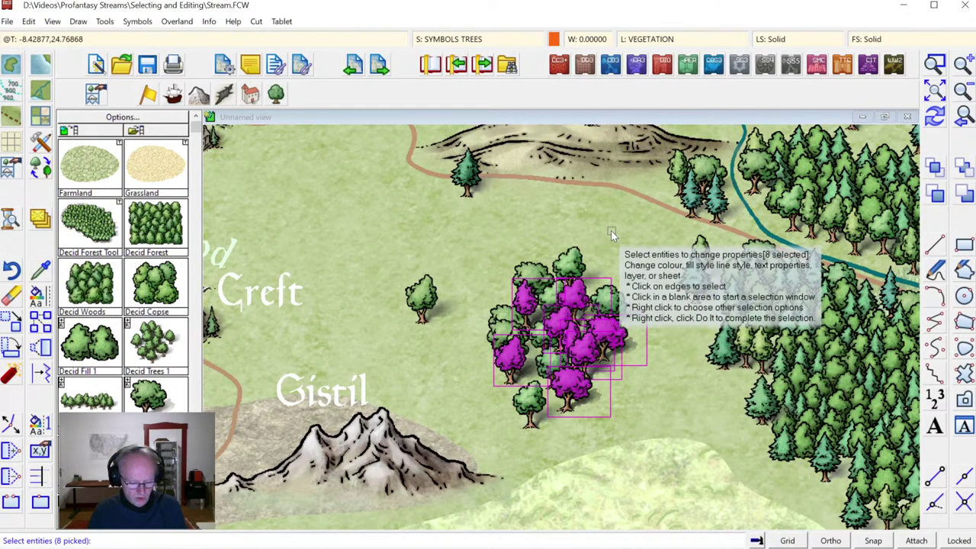
Step: Change the color of the selected red trees in the grove to 134 and redraw the map
key("Return")
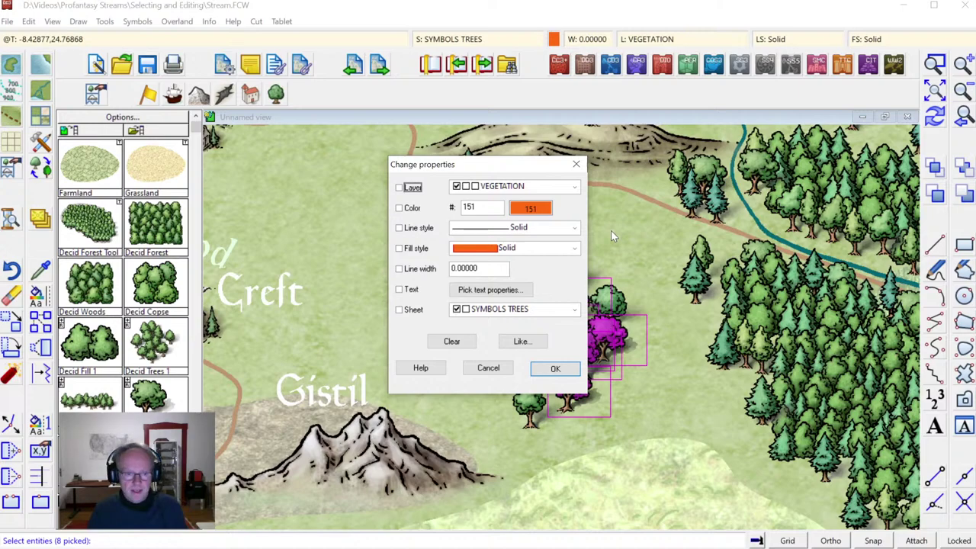
left_click(420, 209)
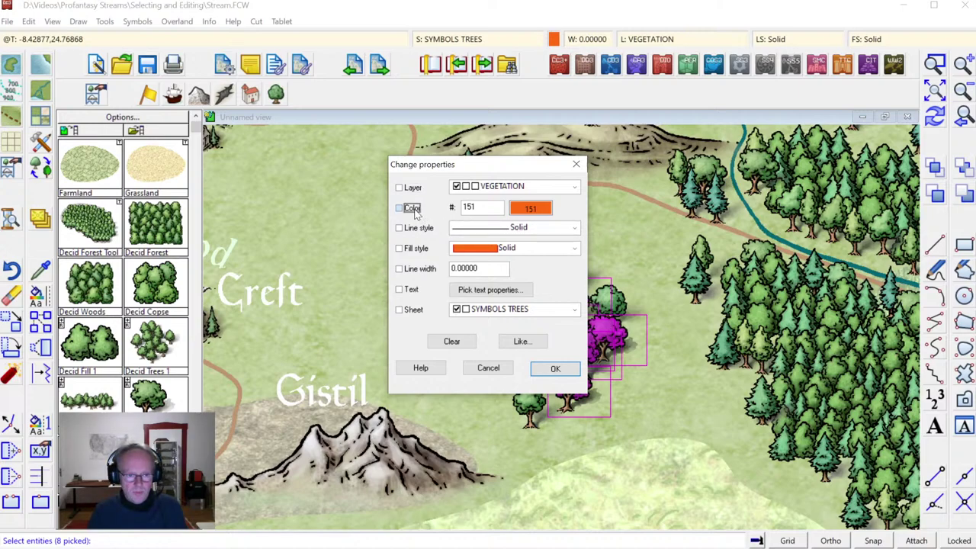
left_click(533, 213)
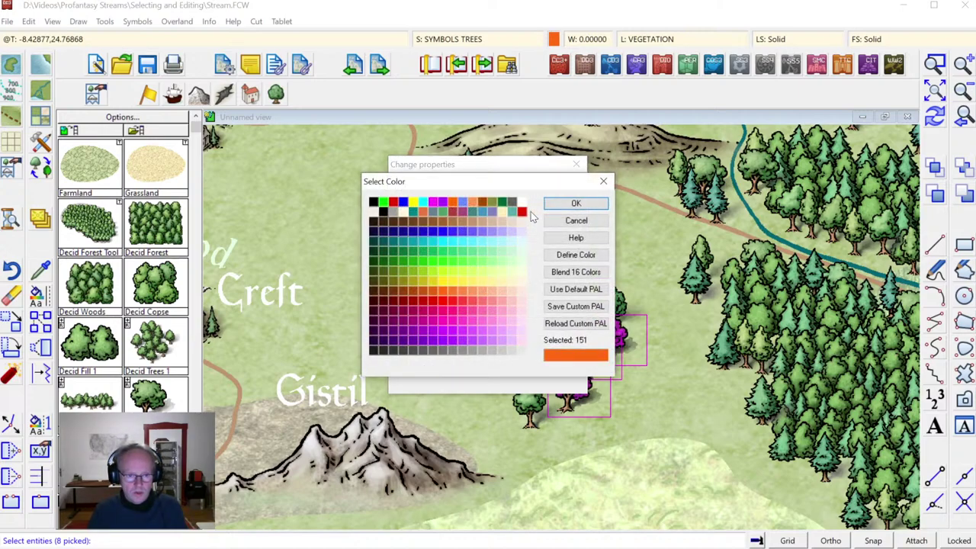
left_click(431, 282)
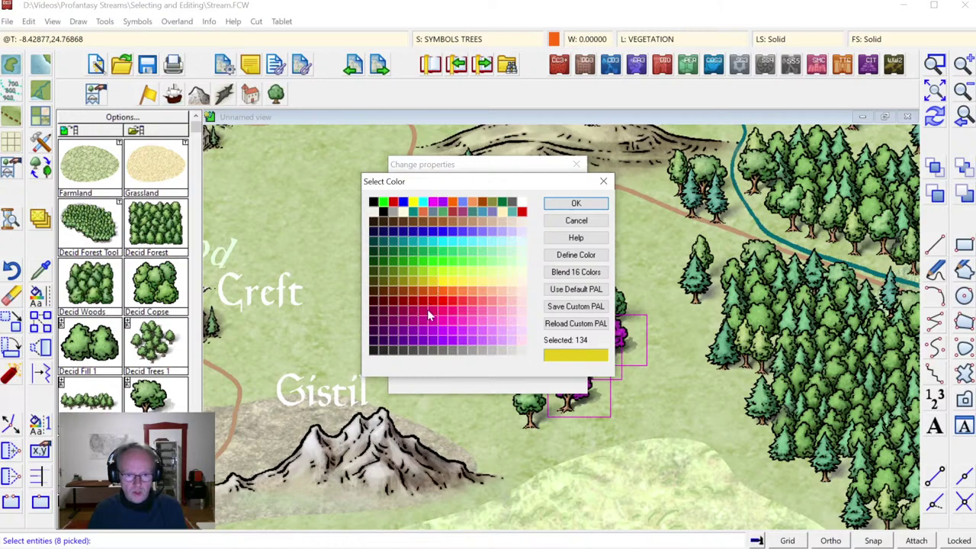
left_click(574, 204)
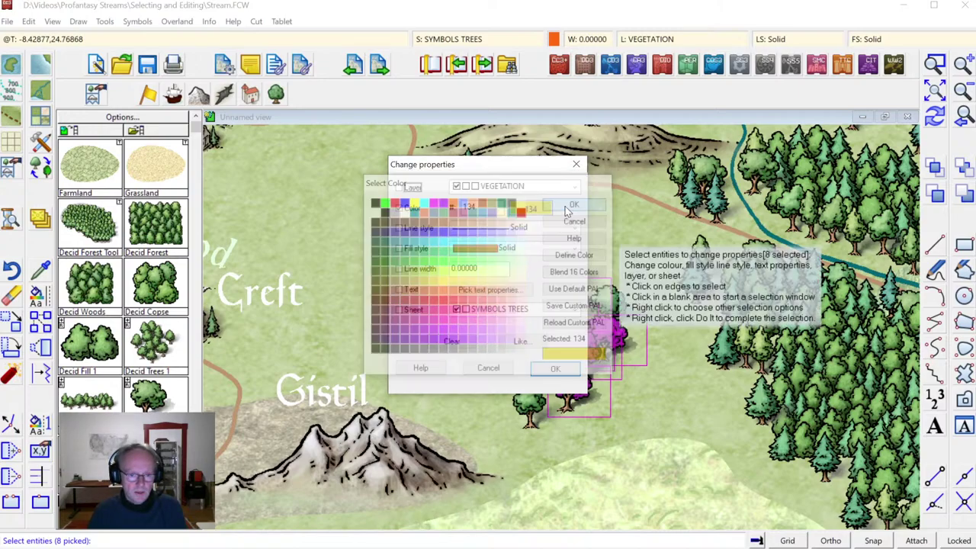
left_click(555, 368)
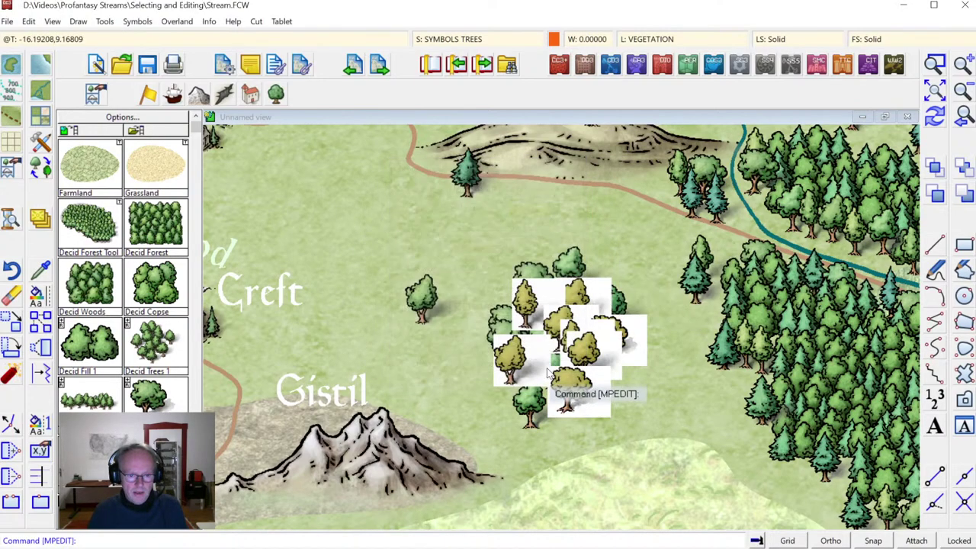
left_click(938, 118)
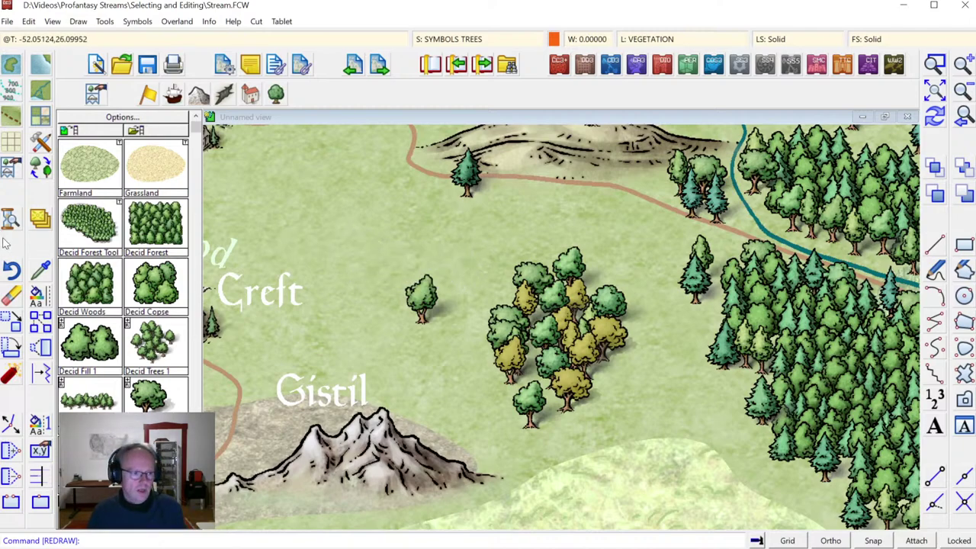
Step: Start a property change on the prior tree selection and deselect four trees: the upper central, the lower-left and two right-hand ones
left_click(40, 296)
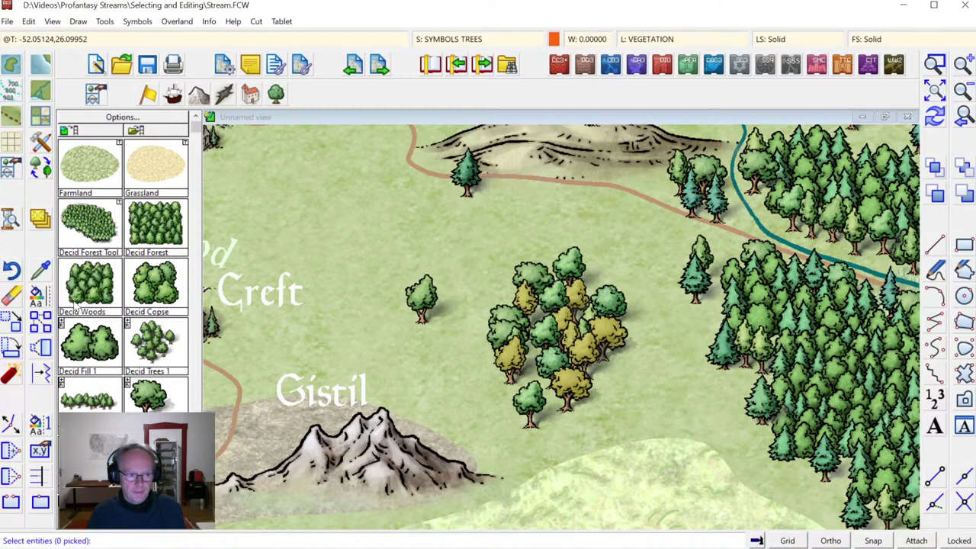
right_click(377, 227)
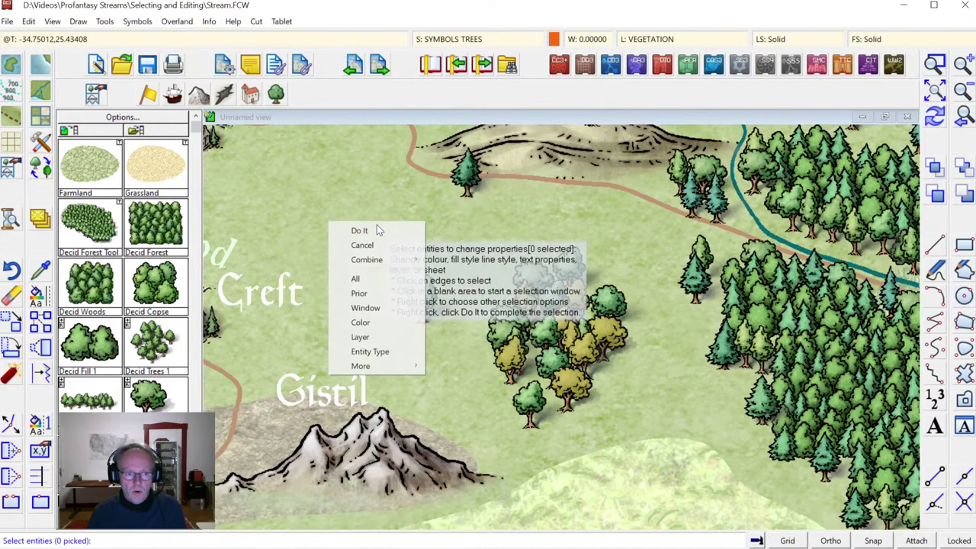
left_click(376, 296)
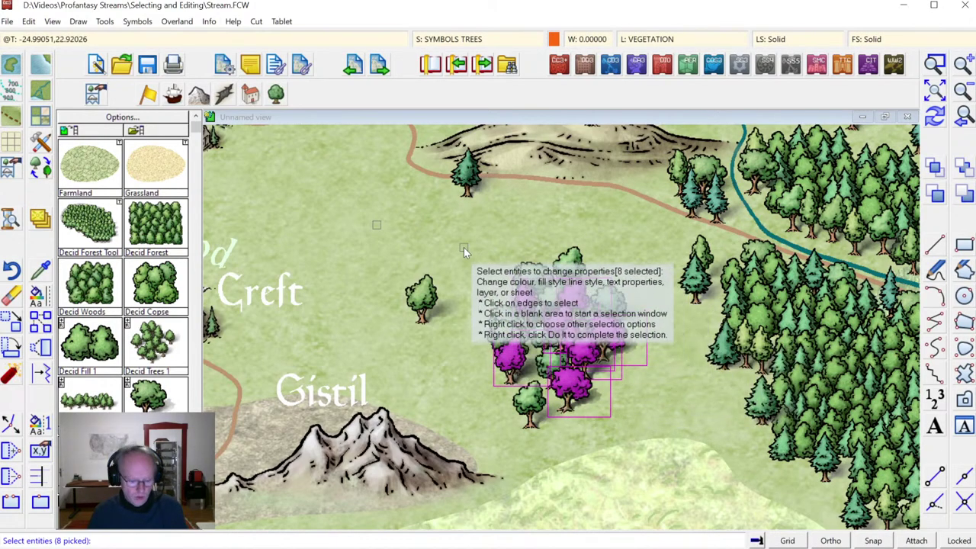
left_click(553, 336)
left_click(516, 373)
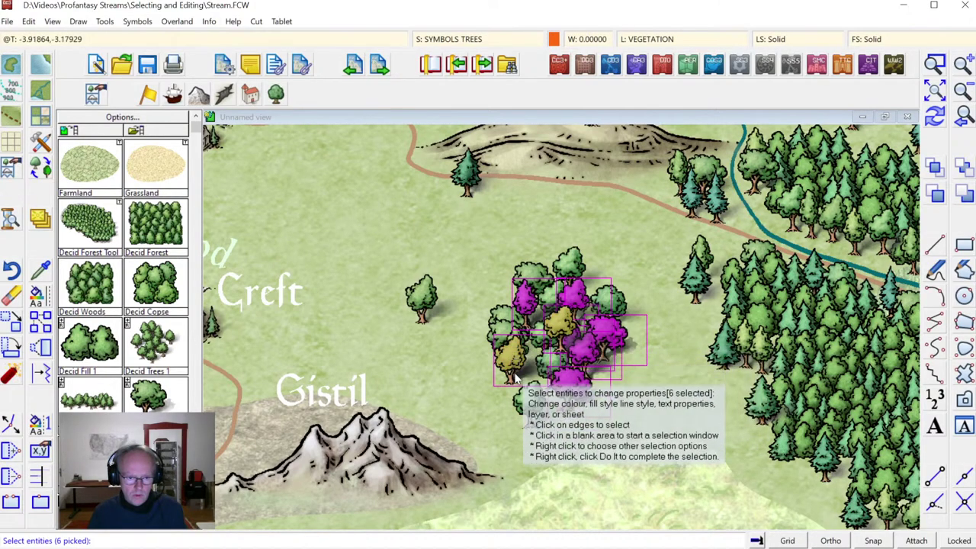
left_click(611, 354)
left_click(620, 346)
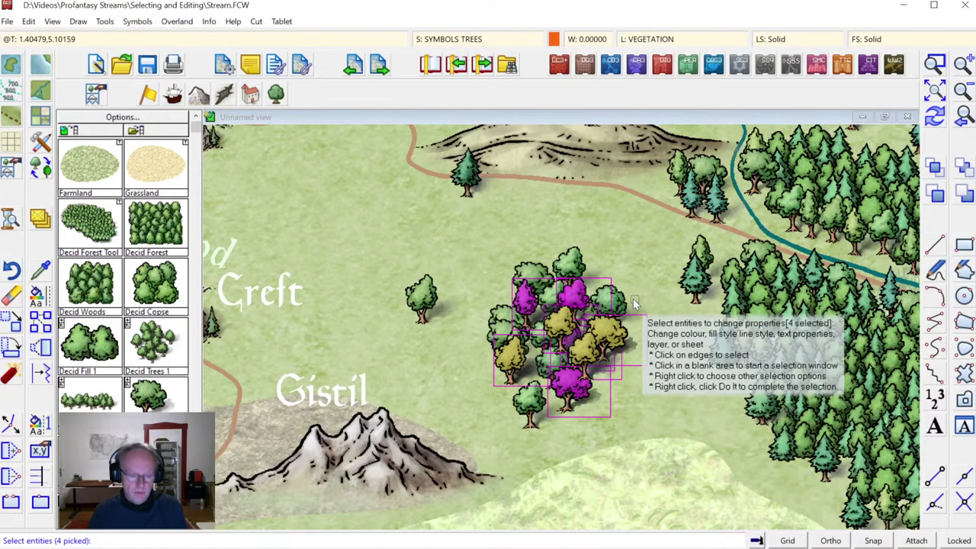
Step: Set the color of the trees still selected in the grove to 151 and redraw the map
right_click(622, 214)
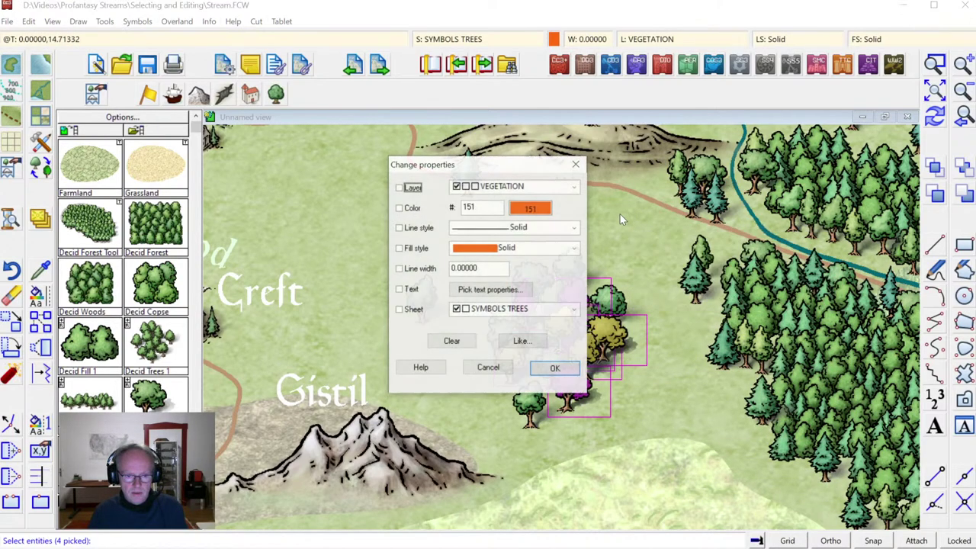
left_click(413, 212)
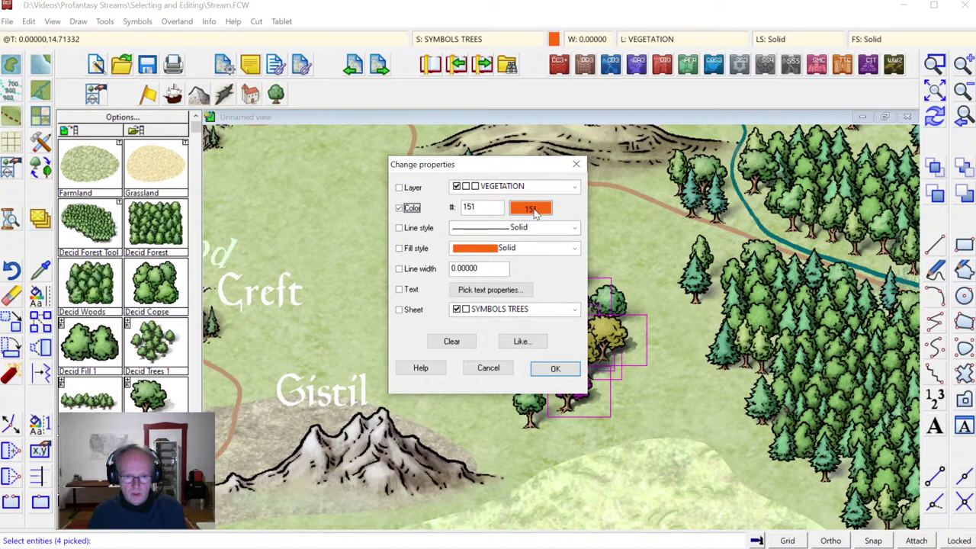
left_click(556, 370)
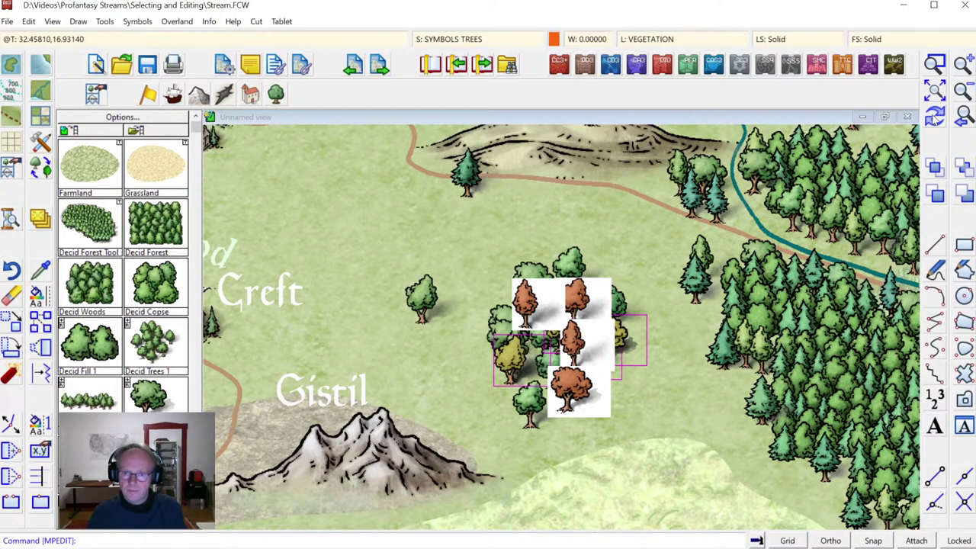
left_click(935, 122)
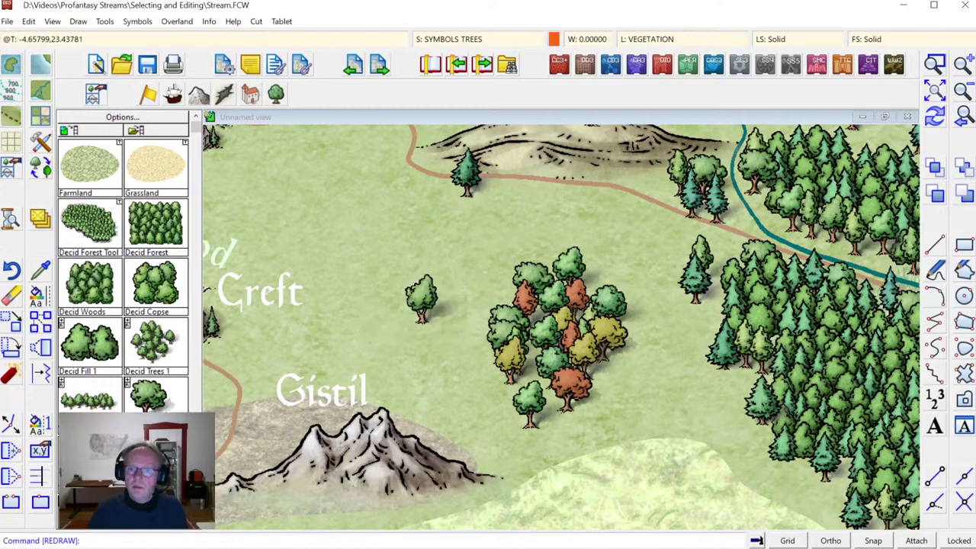
Step: Start another property change and select entities by fill style, sampling the edge of the tan hills background area north of the grove
left_click(970, 91)
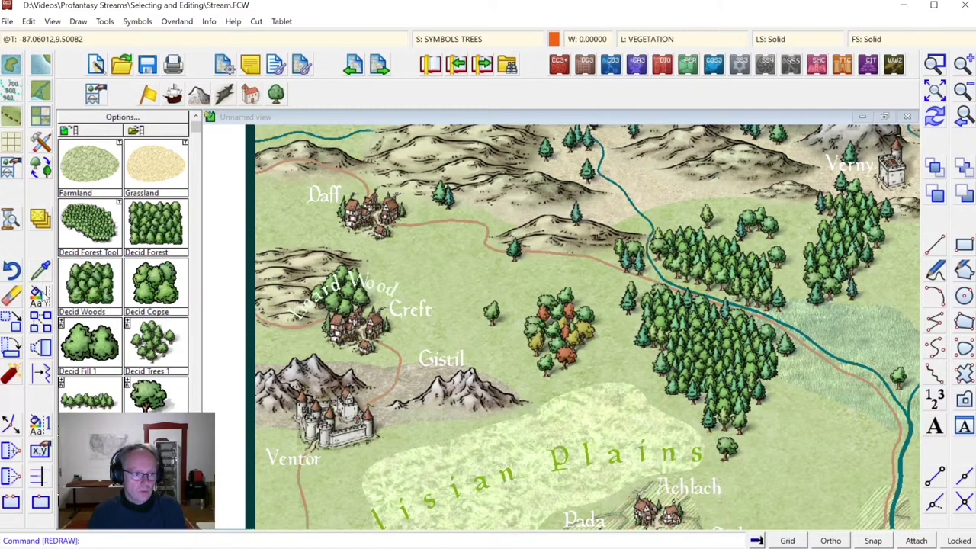
left_click(43, 297)
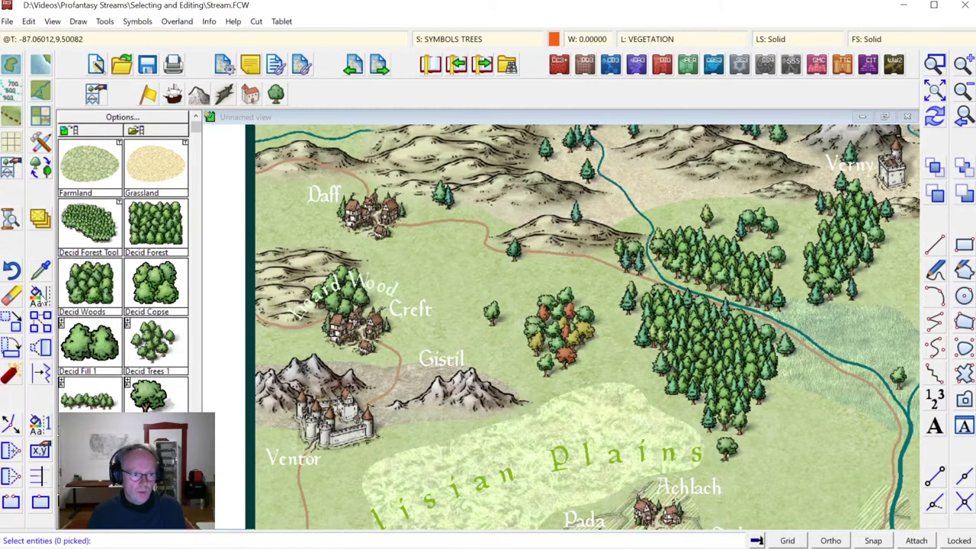
right_click(447, 265)
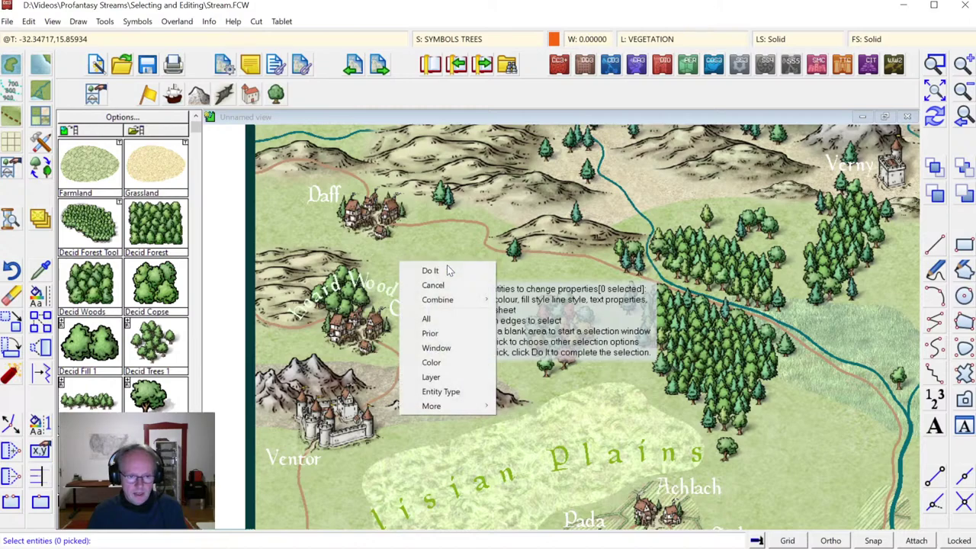
mouse_move(446, 409)
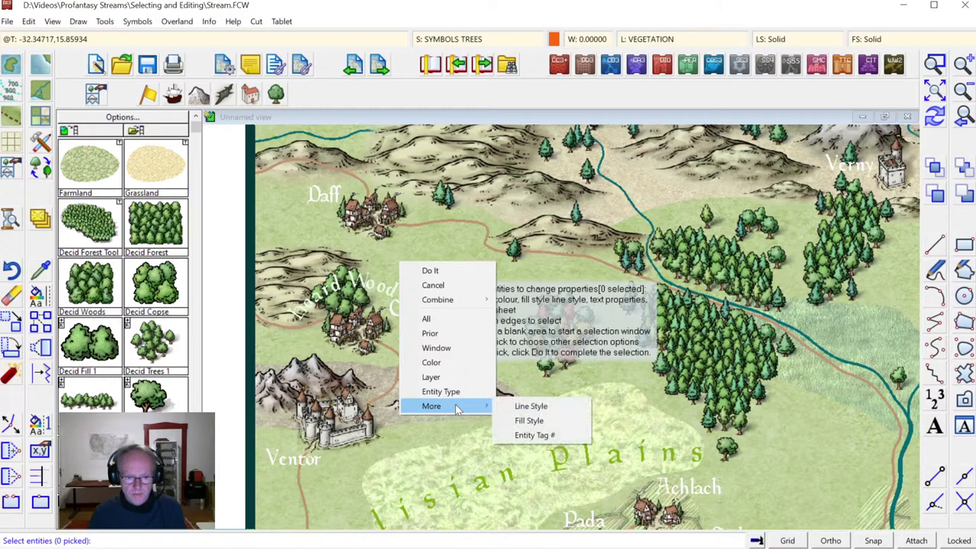
left_click(527, 421)
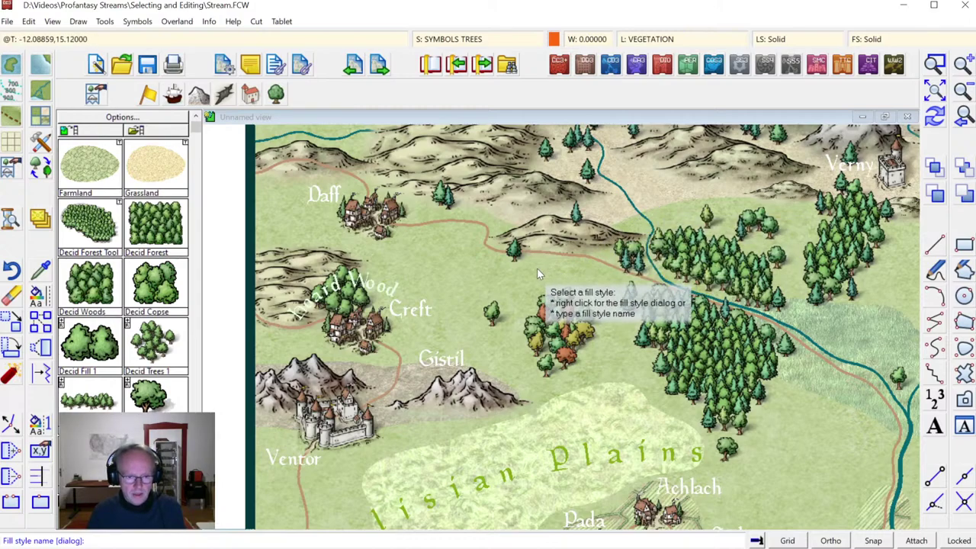
key("Return")
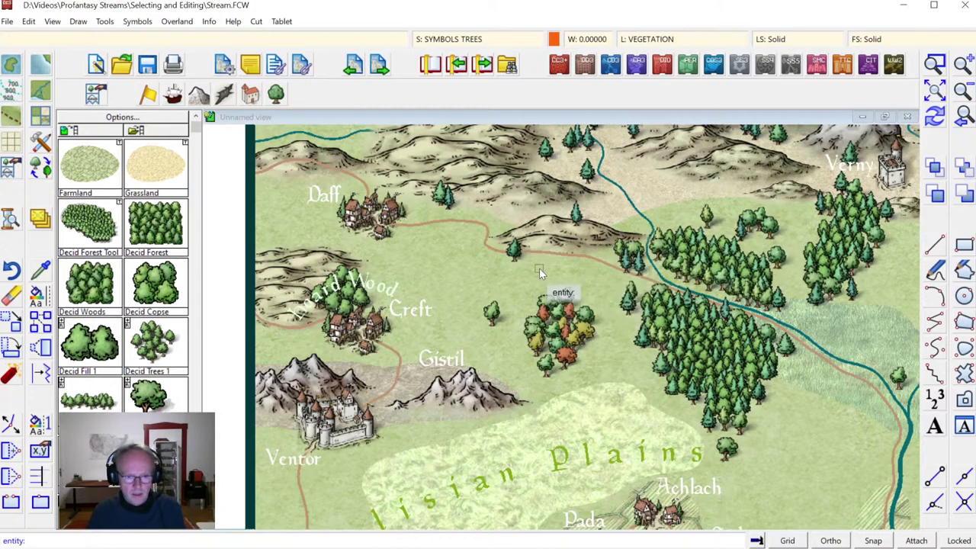
left_click(658, 206)
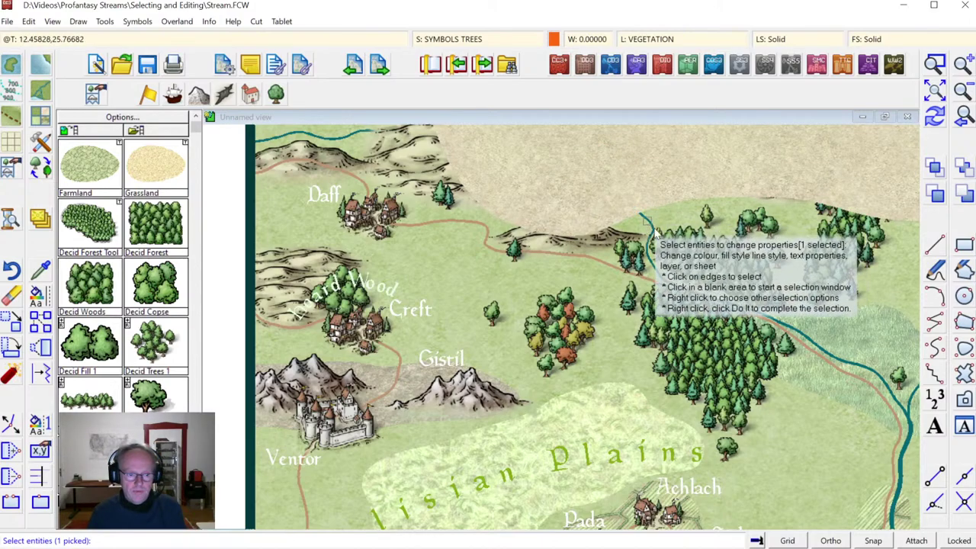
Step: Change the fill style of the selected hills background area to Mountains Background_MS and redraw the map
left_click(965, 115)
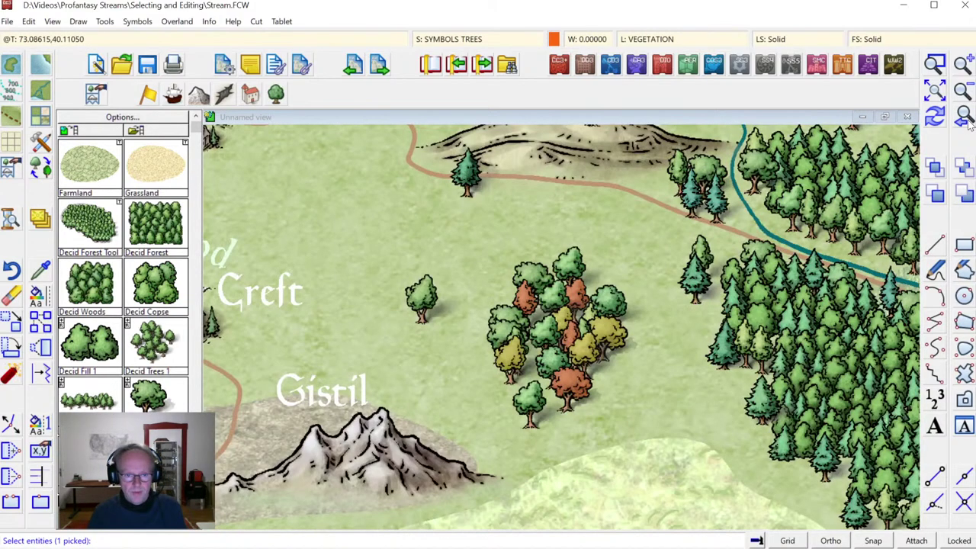
left_click(935, 90)
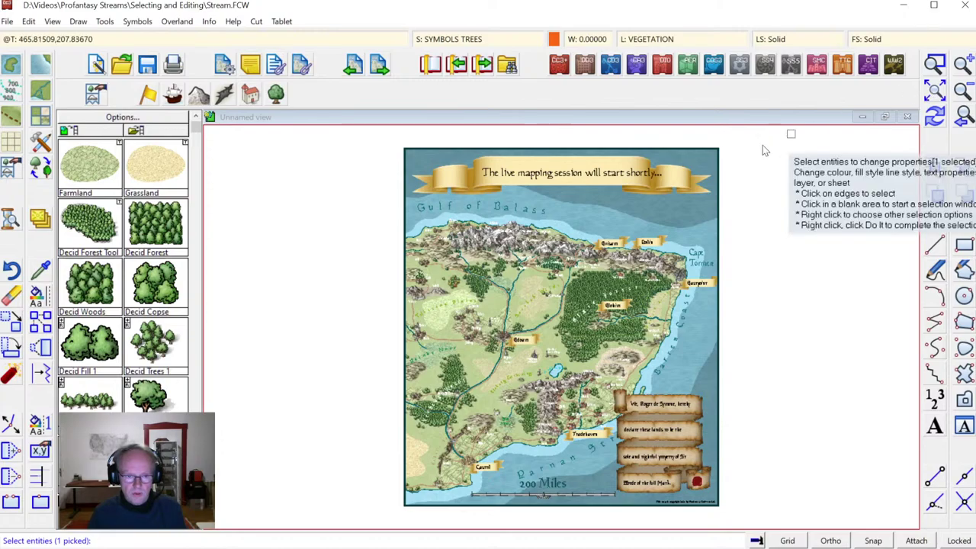
left_click(964, 119)
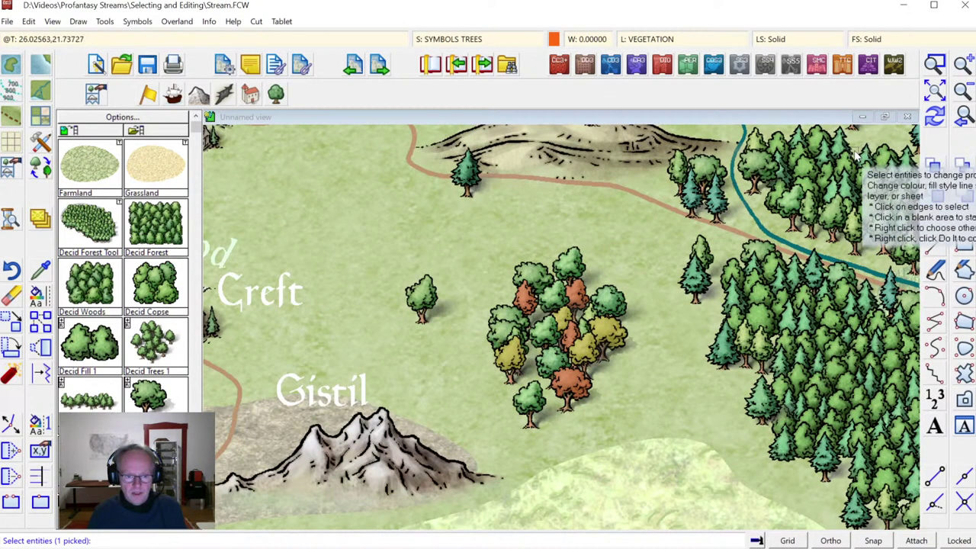
left_click(964, 92)
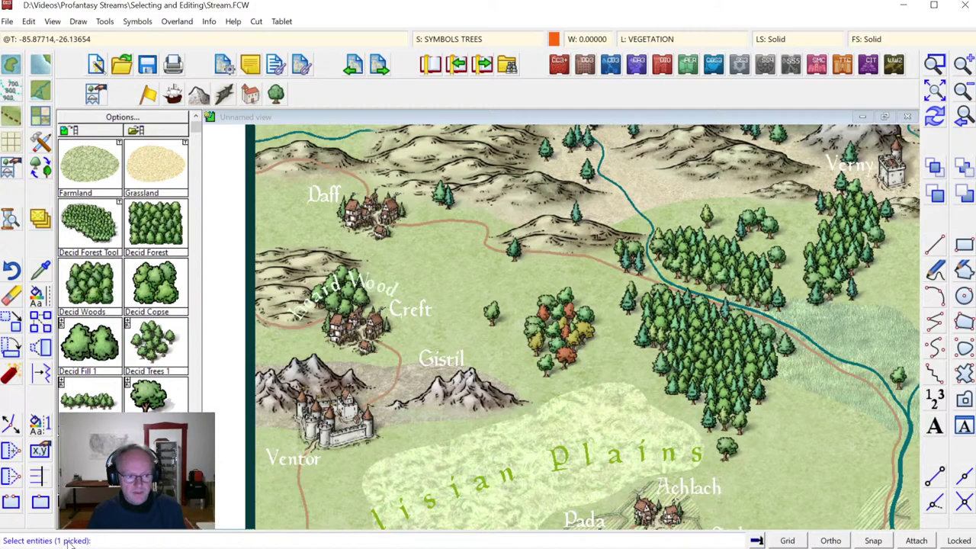
right_click(450, 276)
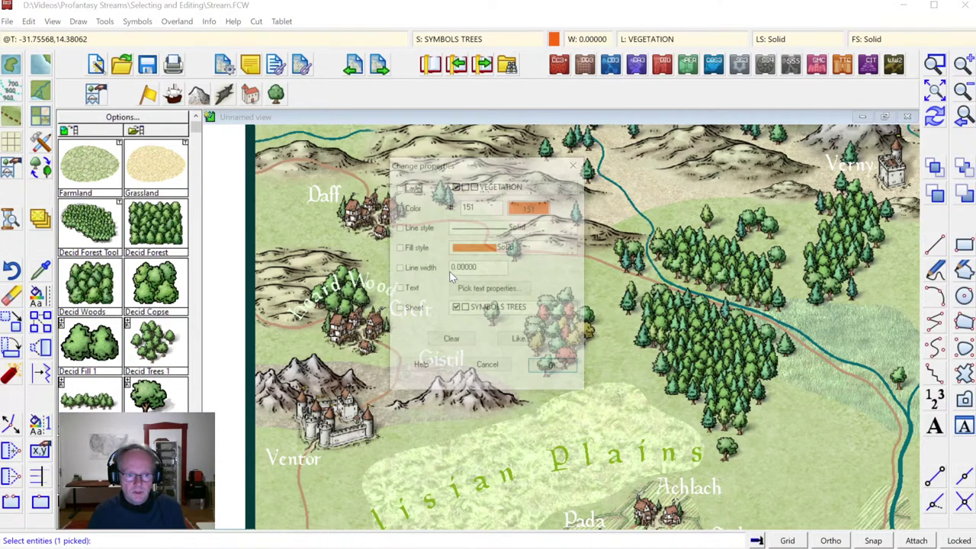
left_click(413, 251)
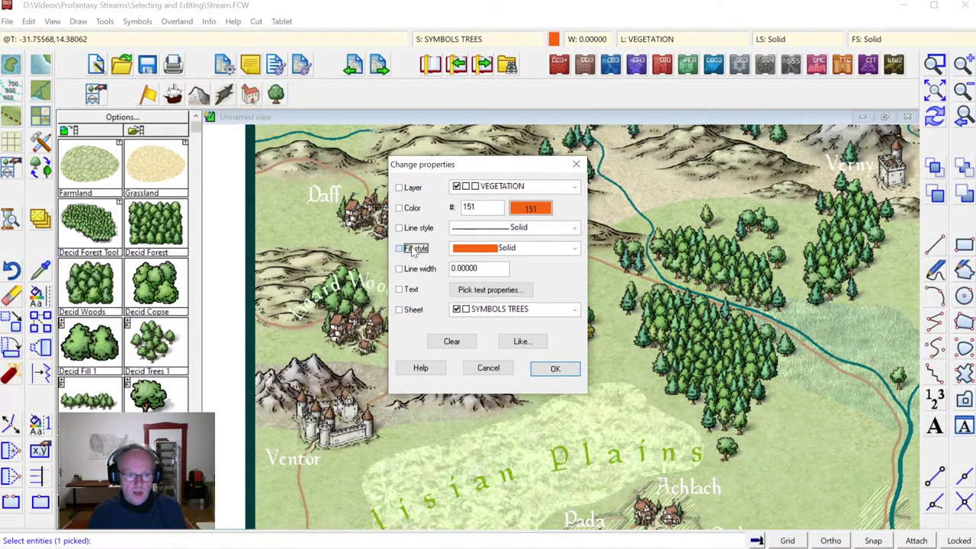
left_click(575, 249)
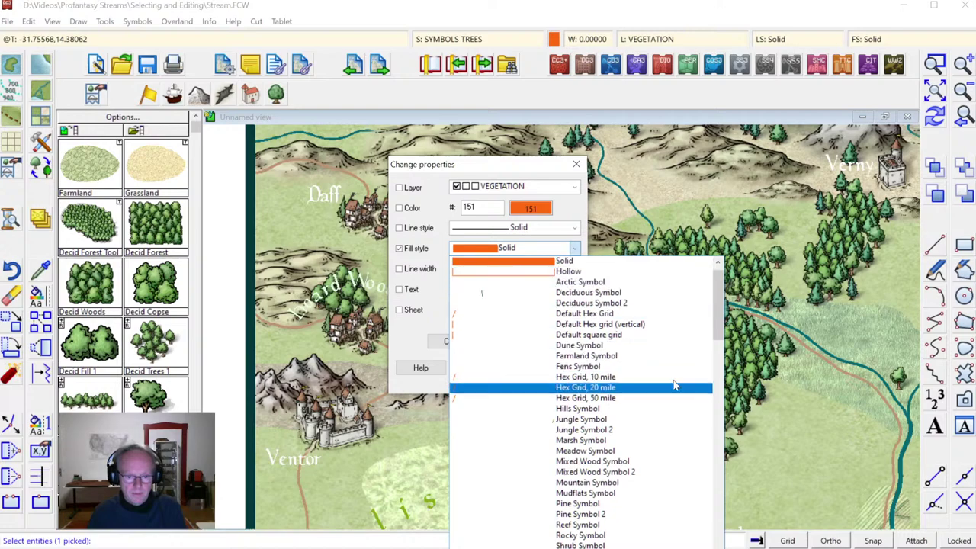
scroll(692, 416, "down", 15)
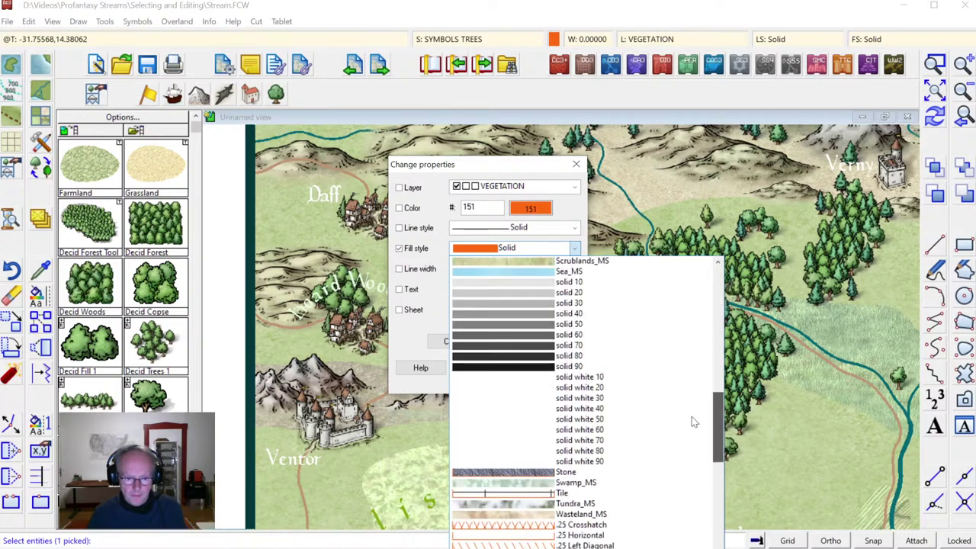
scroll(694, 404, "up", 5)
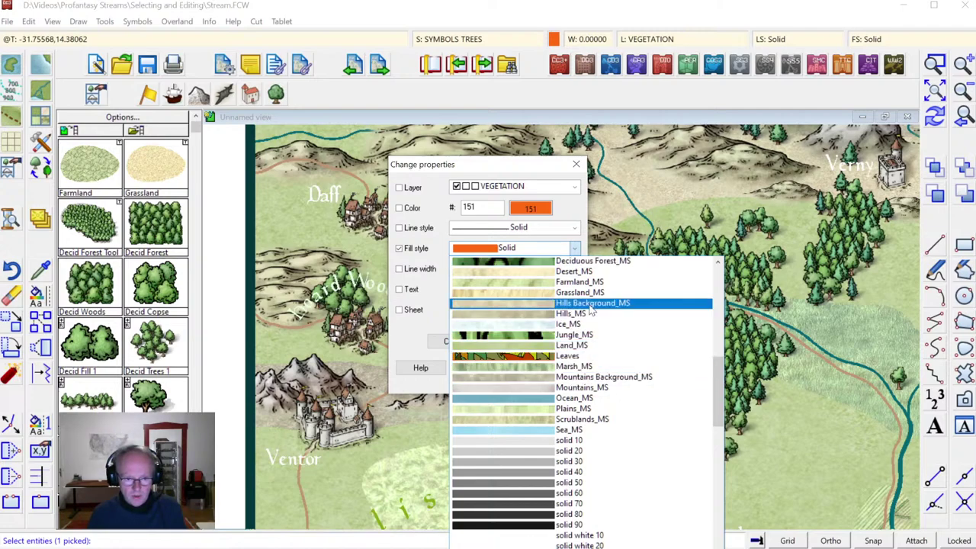
left_click(583, 377)
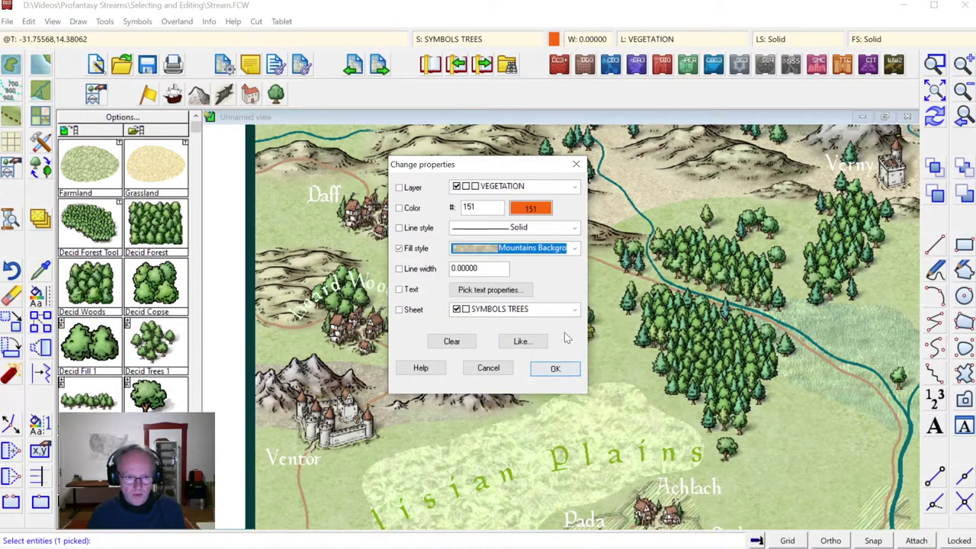
left_click(558, 370)
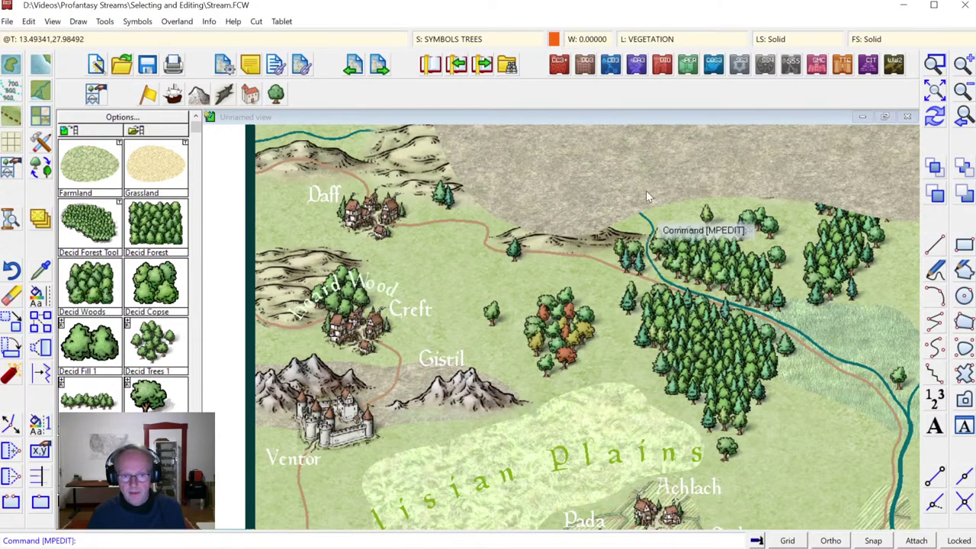
left_click(934, 116)
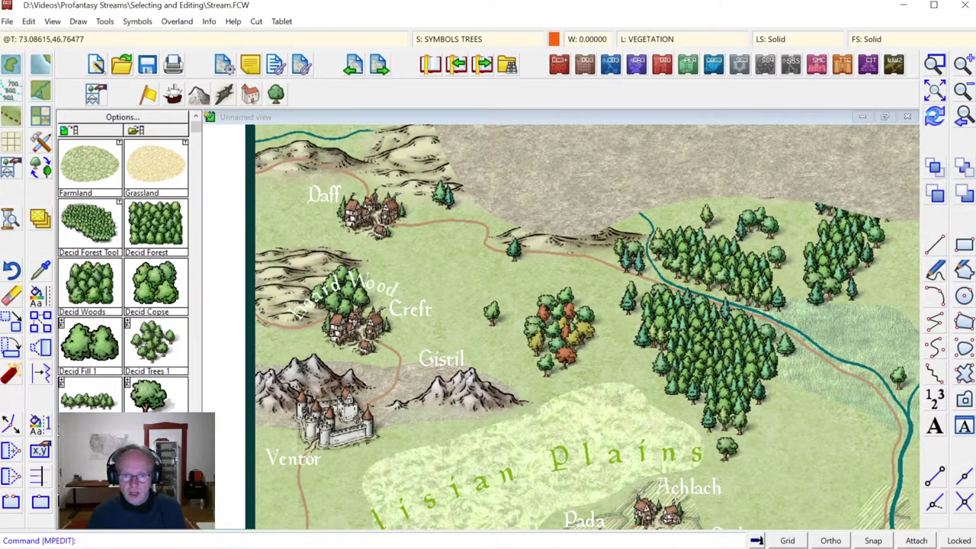
Step: Select all entities on the VEGETATION layer around Edoam for a property change, and cancel the selection
left_click(965, 116)
left_click(965, 117)
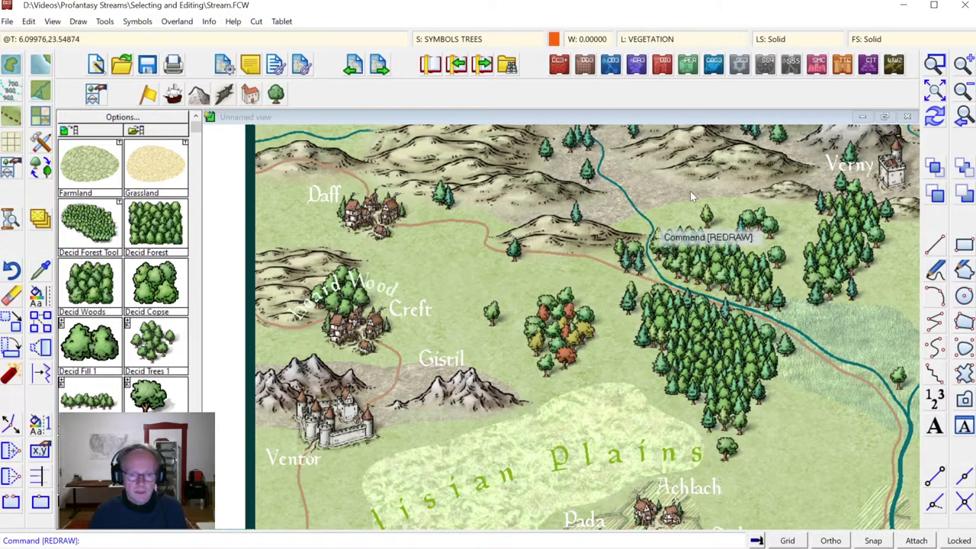
left_click(937, 90)
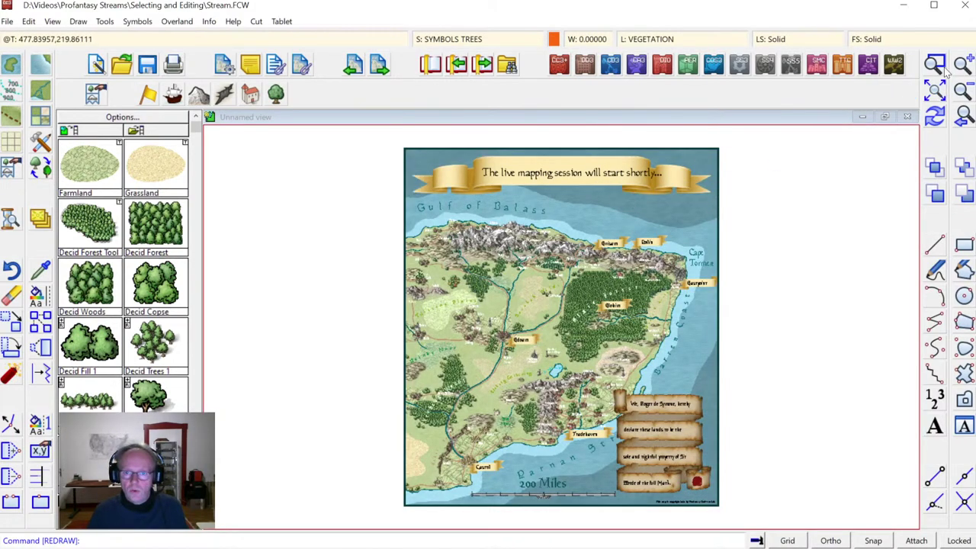
left_click(937, 67)
left_click(446, 267)
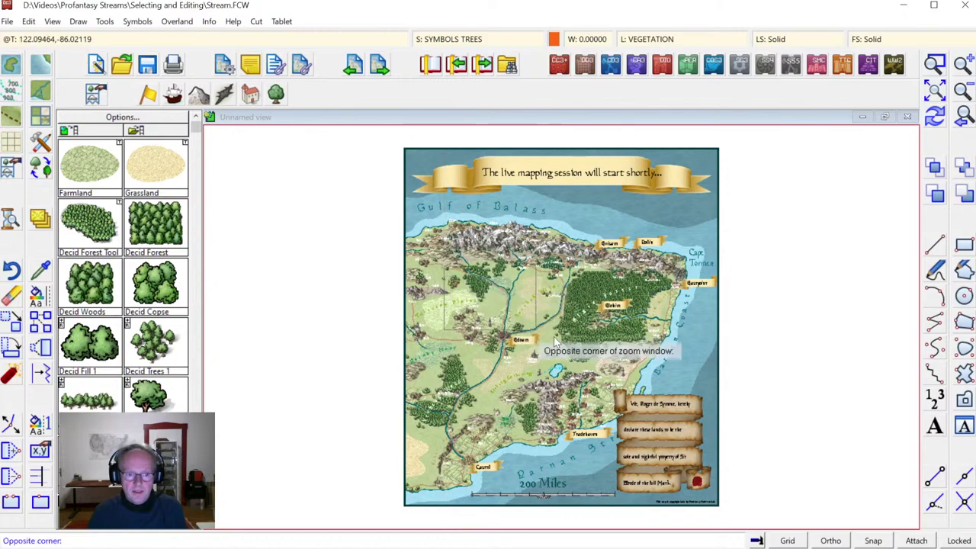
left_click(555, 371)
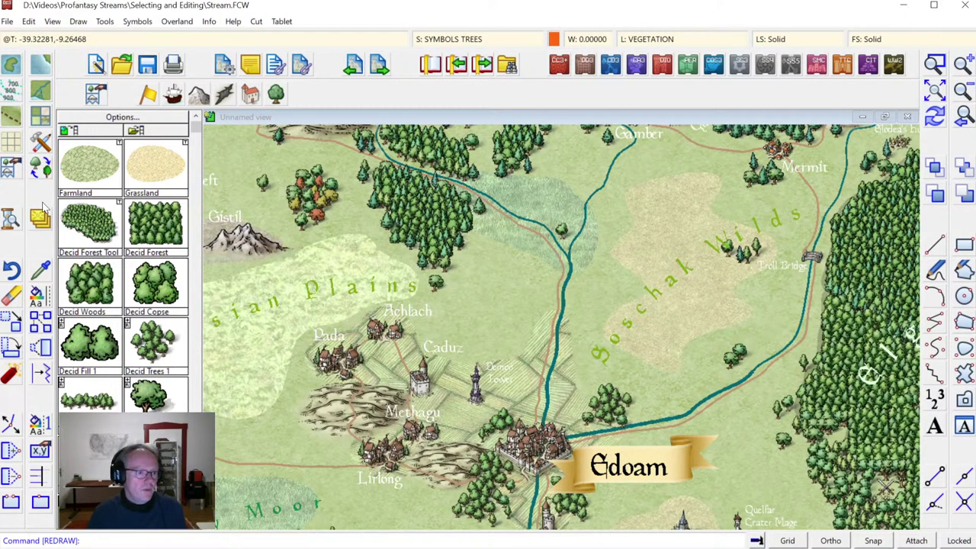
left_click(36, 299)
right_click(493, 277)
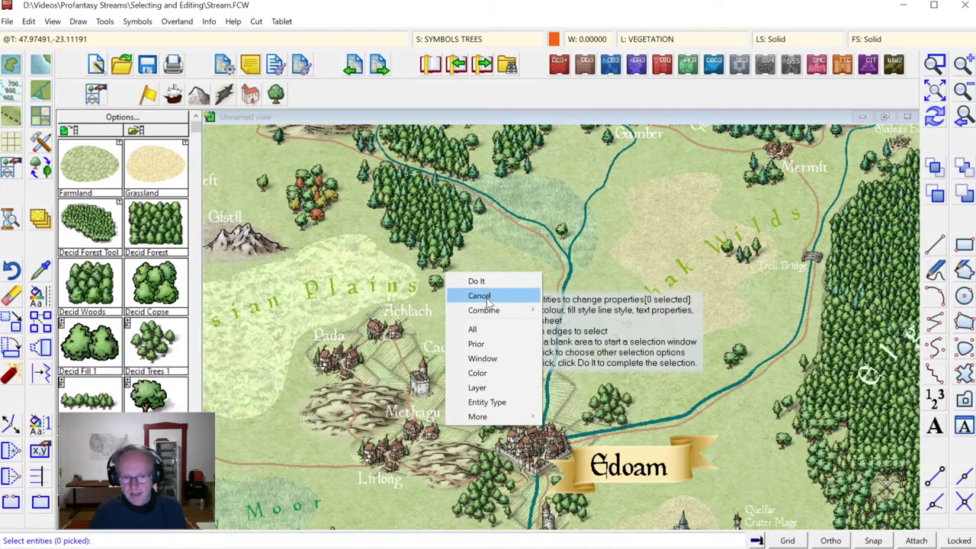
mouse_move(487, 314)
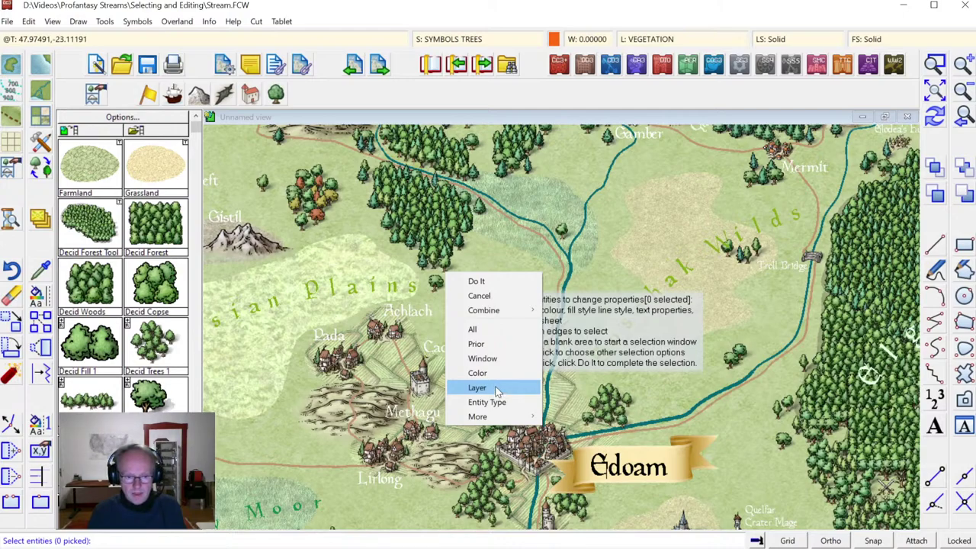
left_click(478, 387)
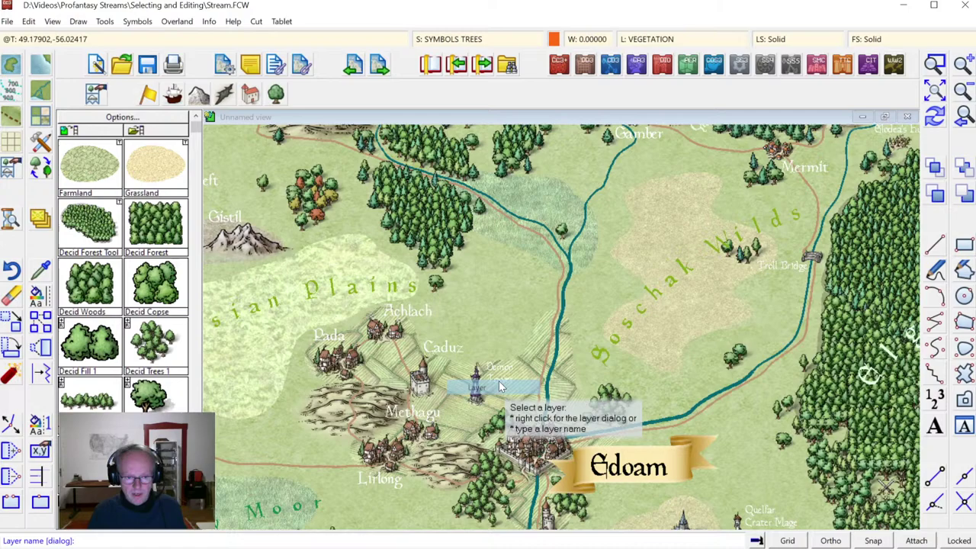
right_click(622, 283)
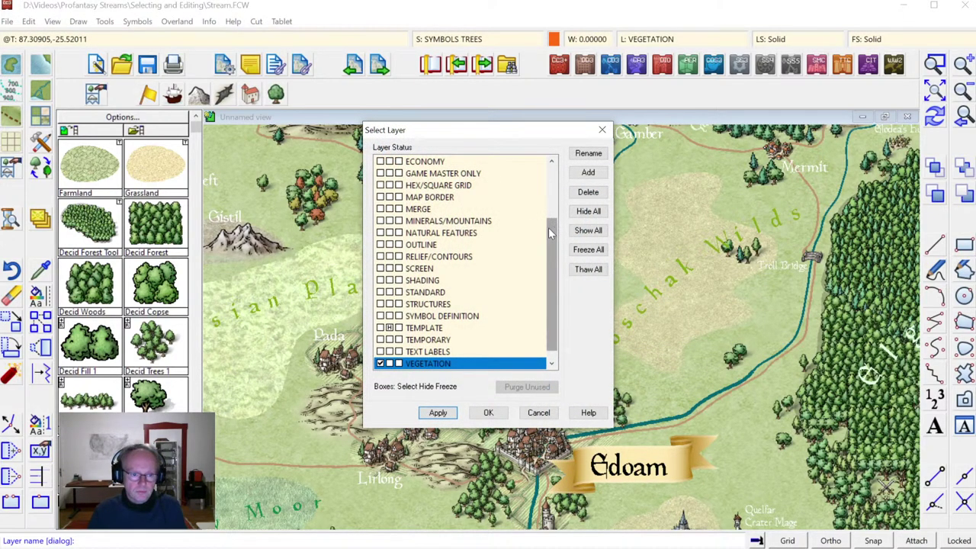
scroll(543, 259, "down", 1)
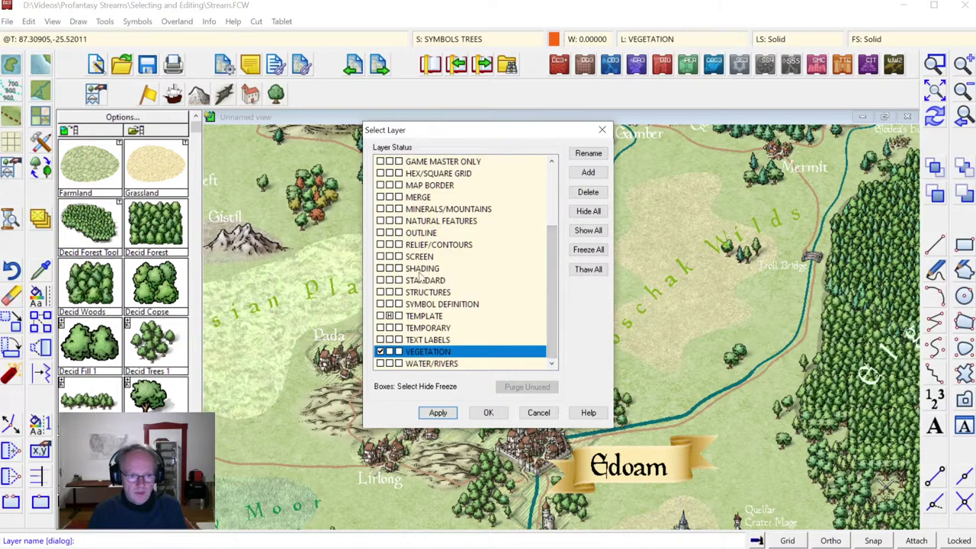
left_click(488, 413)
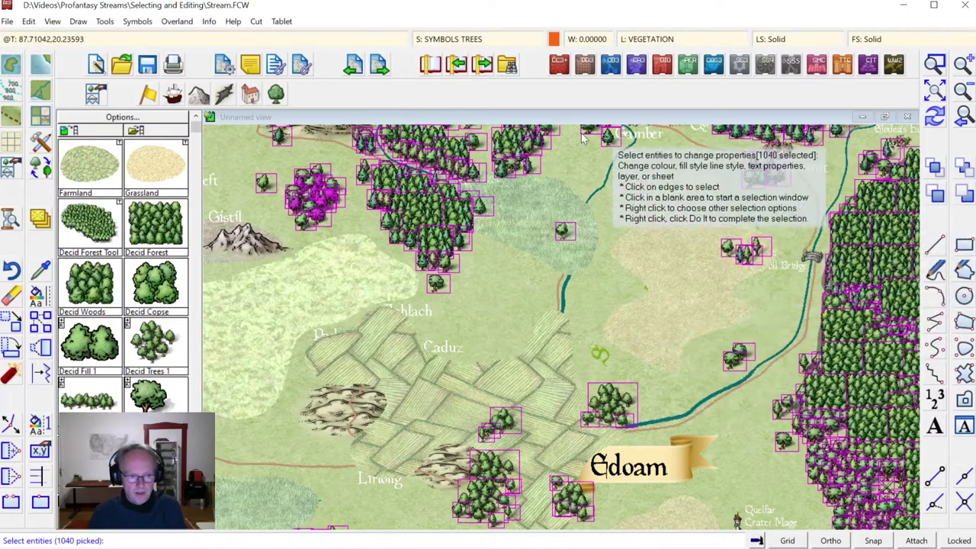
left_click(935, 115)
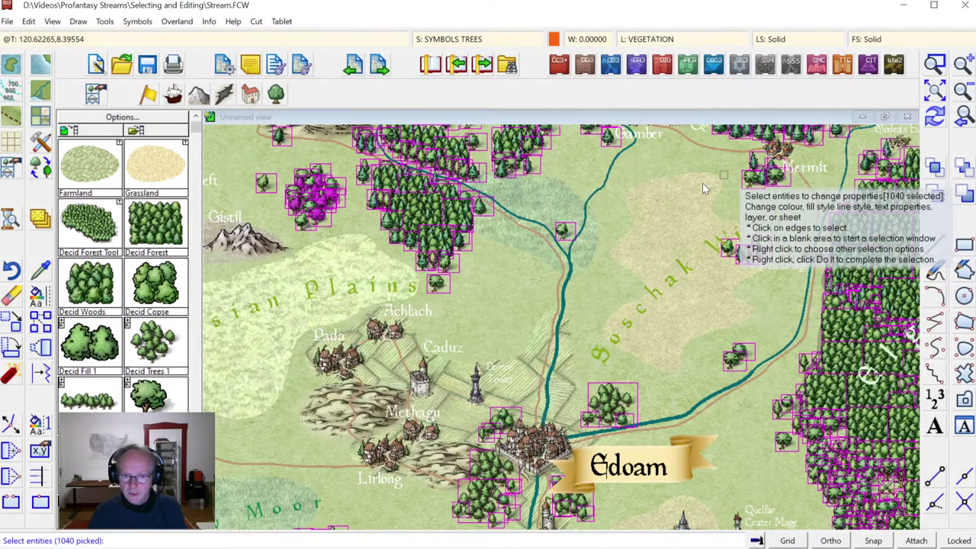
right_click(518, 284)
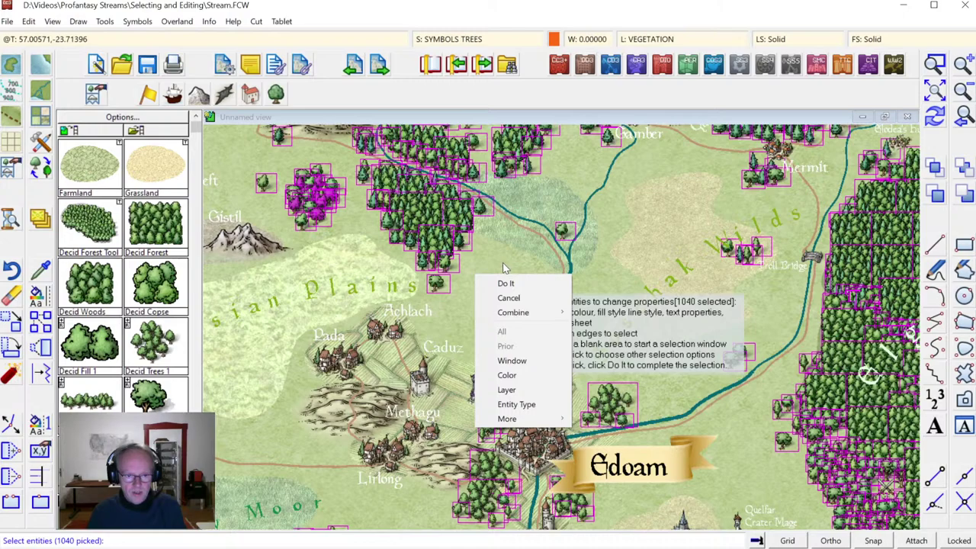
left_click(504, 262)
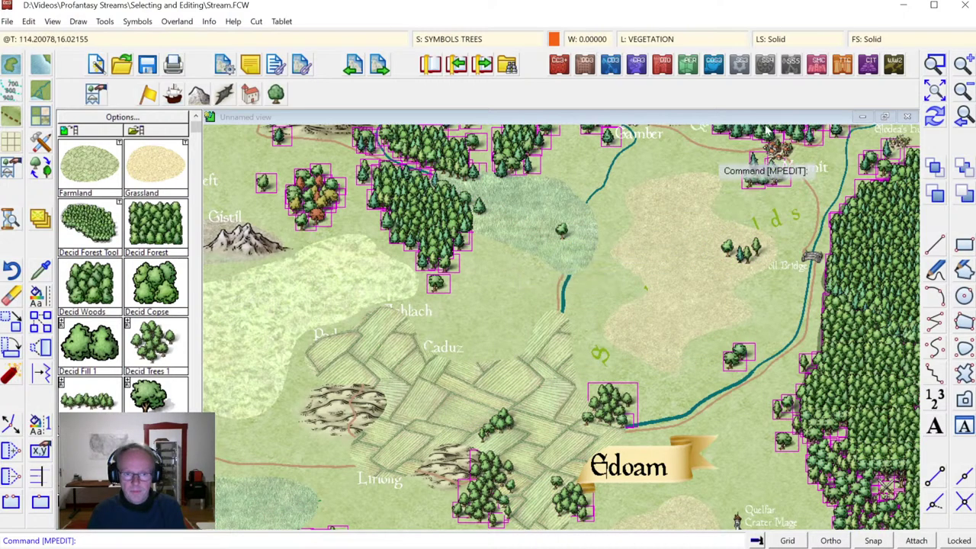
Step: Make TEMPORARY the active layer and freeze the VEGETATION layer
left_click(790, 40)
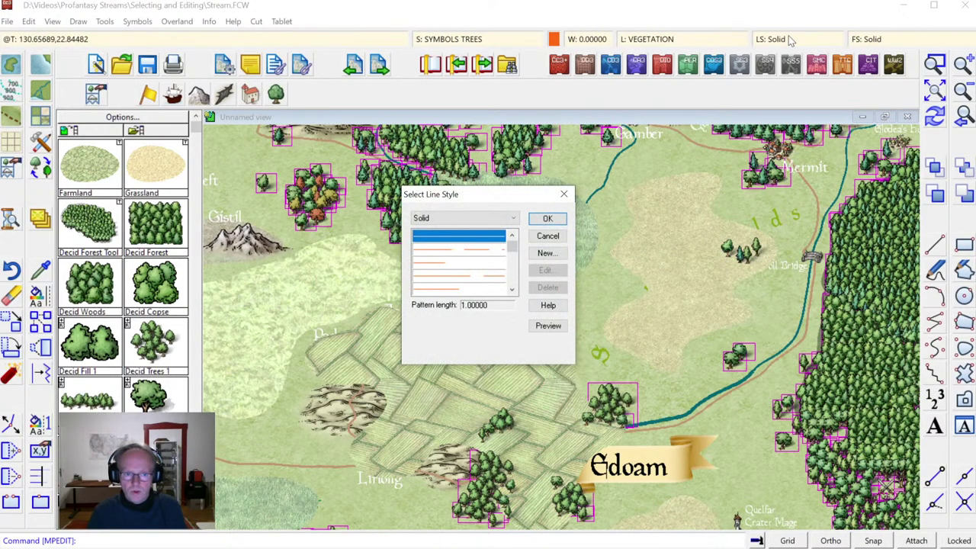
key("Escape")
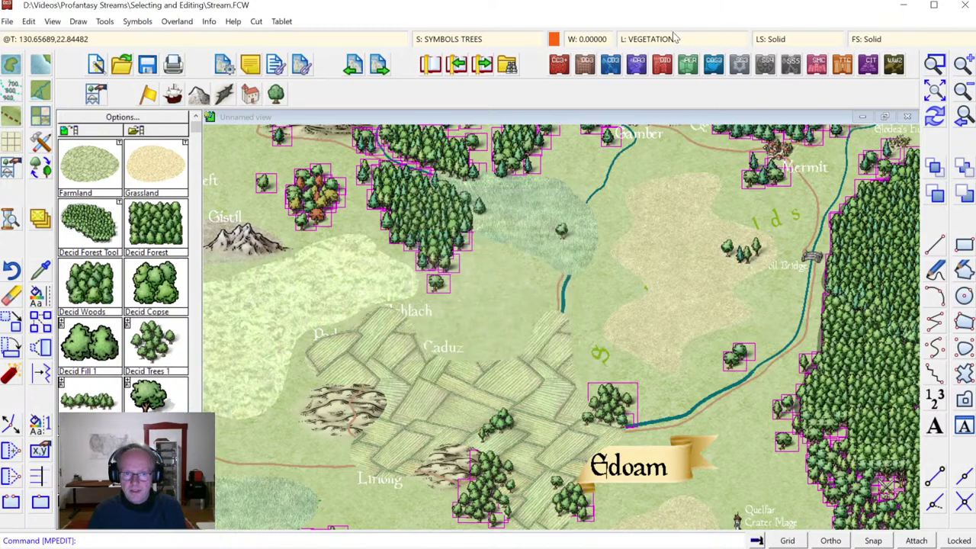
left_click(643, 42)
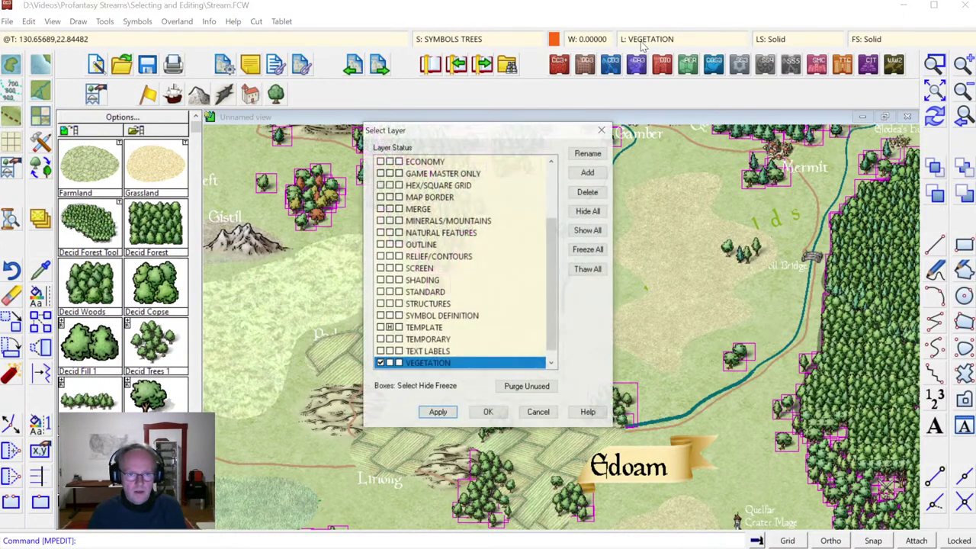
left_click(379, 343)
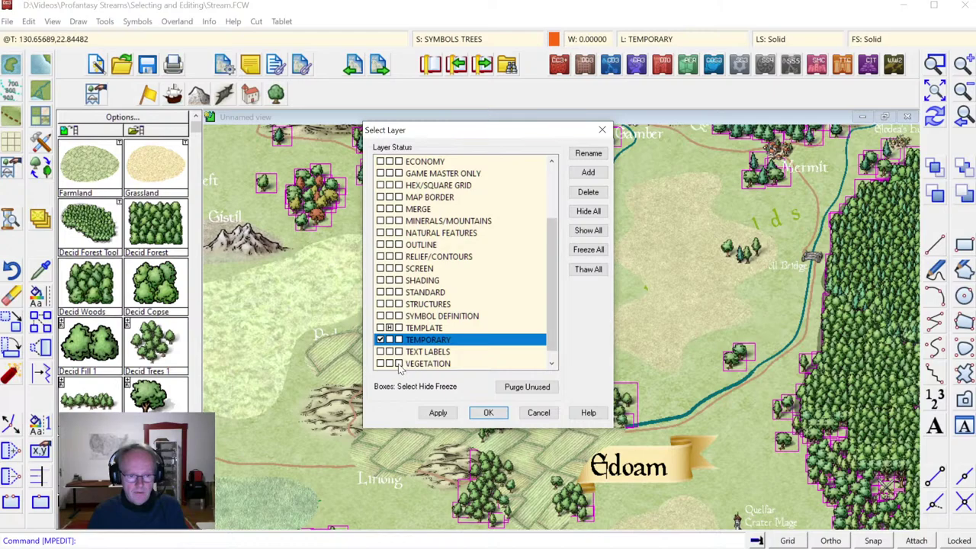
left_click(399, 363)
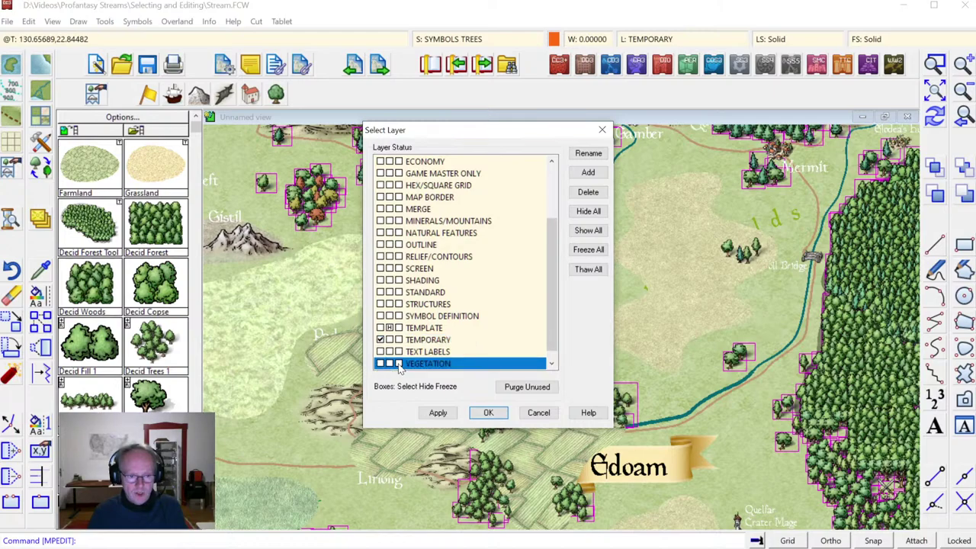
left_click(489, 414)
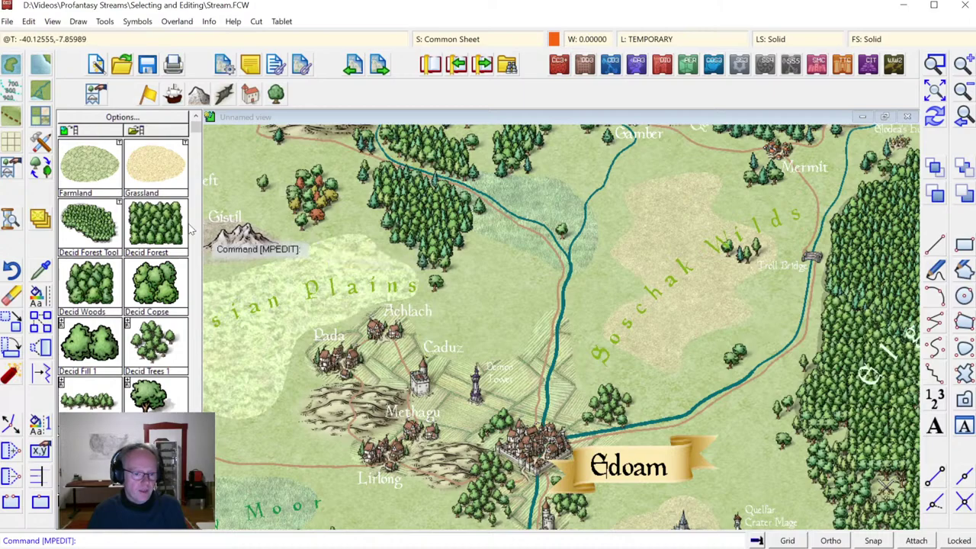
Step: Try window-selecting the forest and grove around the Plains label for a property change, and cancel the selection
left_click(37, 296)
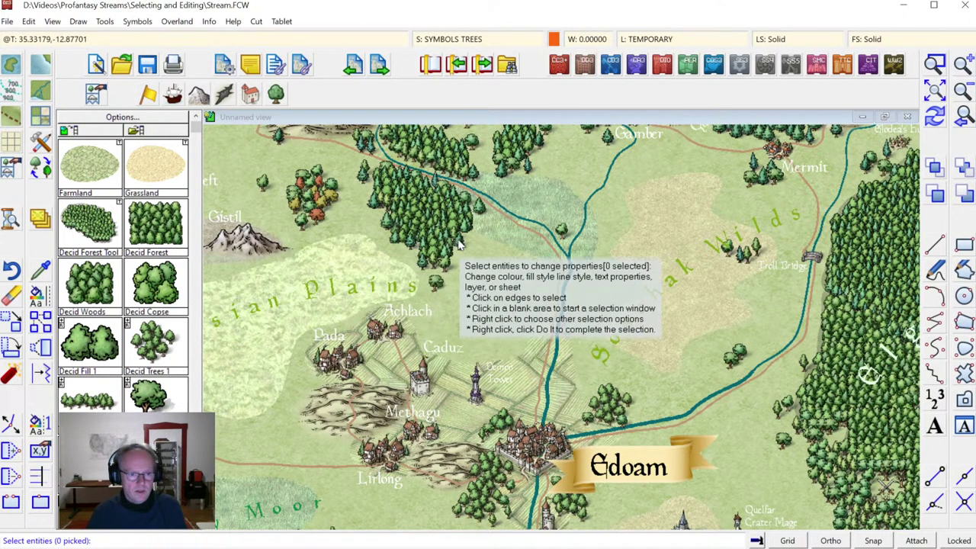
left_click(419, 222)
left_click(466, 270)
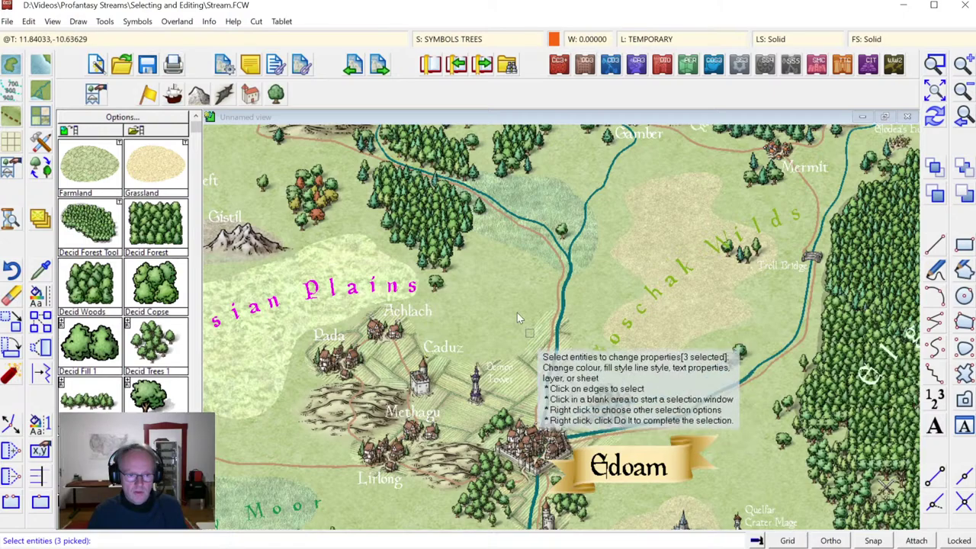
left_click(288, 209)
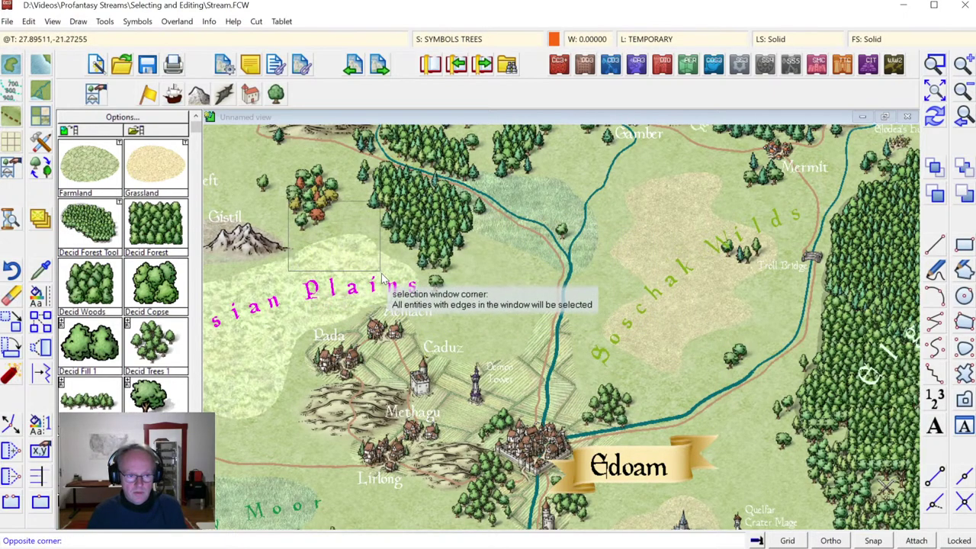
left_click(424, 311)
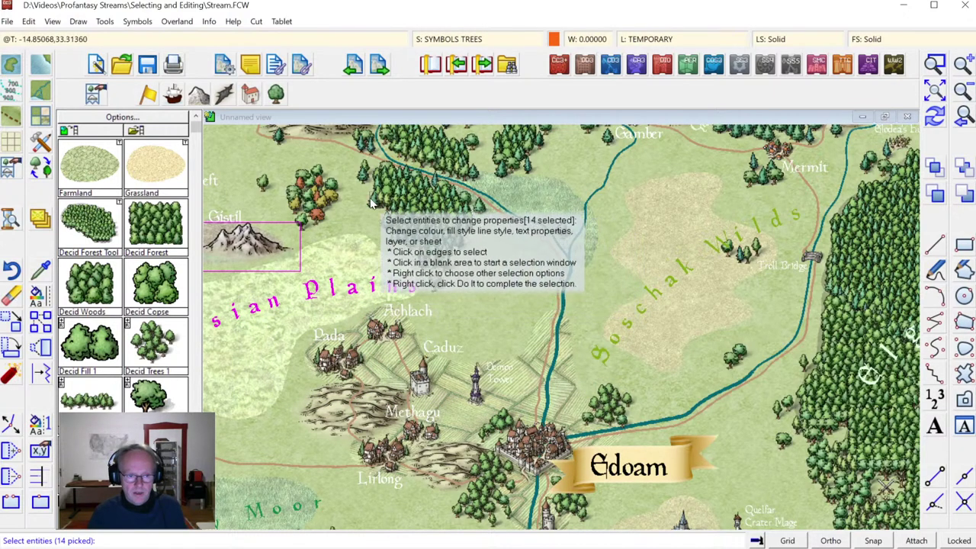
left_click(368, 270)
left_click(495, 283)
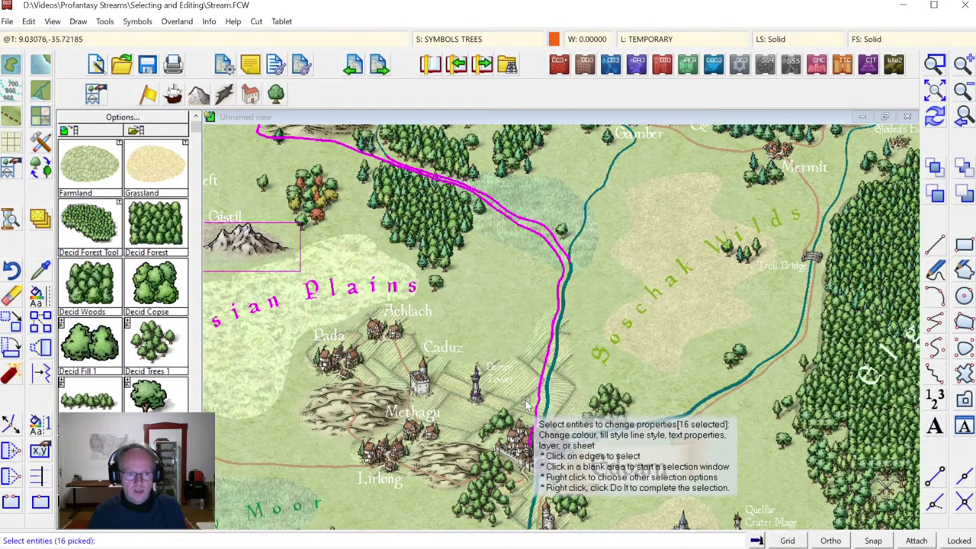
right_click(481, 260)
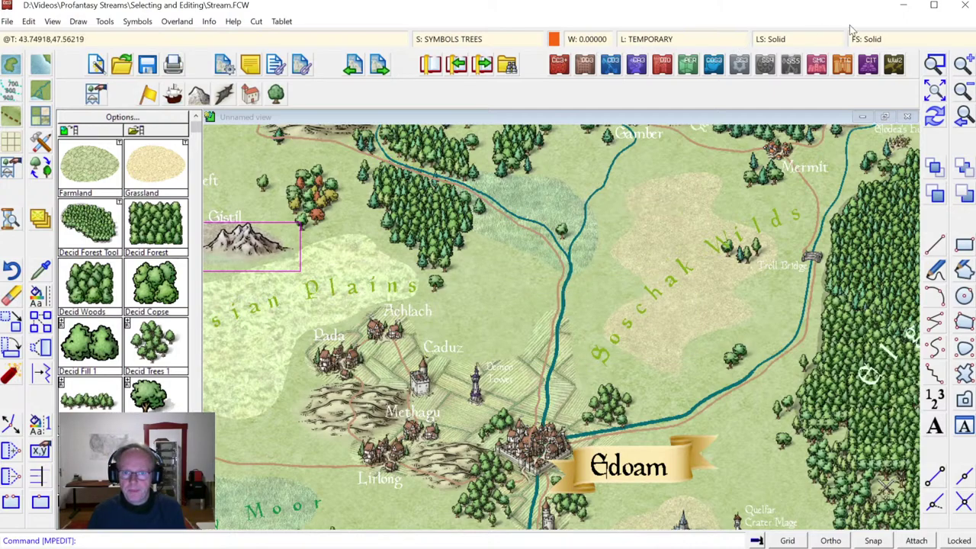
Step: Make VEGETATION the active layer with its freeze removed, and hide the STRUCTURES layer
left_click(776, 35)
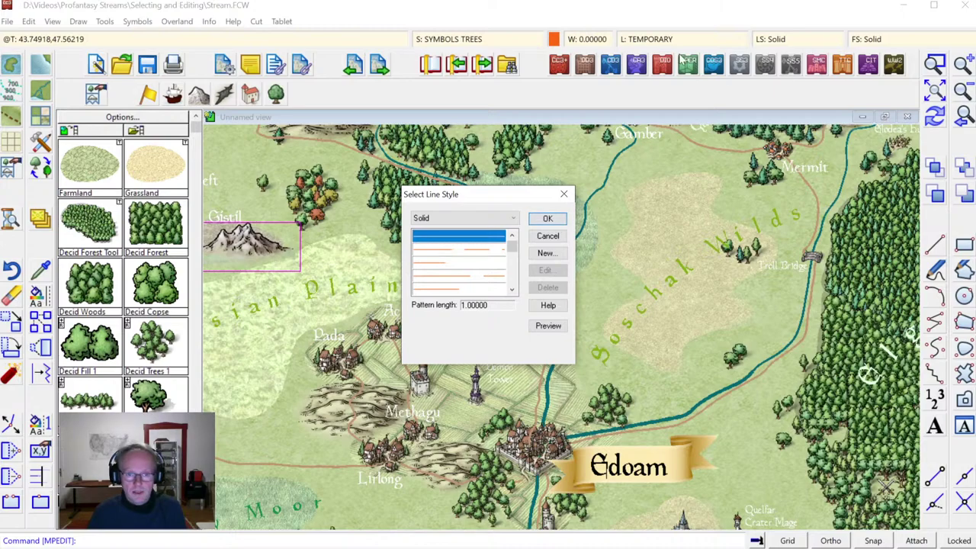
key("Return")
left_click(658, 42)
scroll(401, 329, "down", 1)
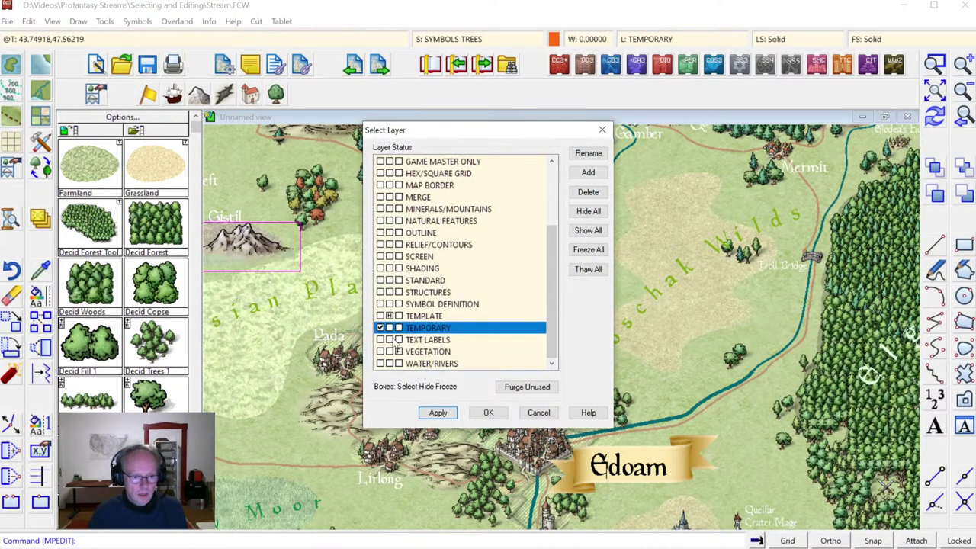
left_click(388, 353)
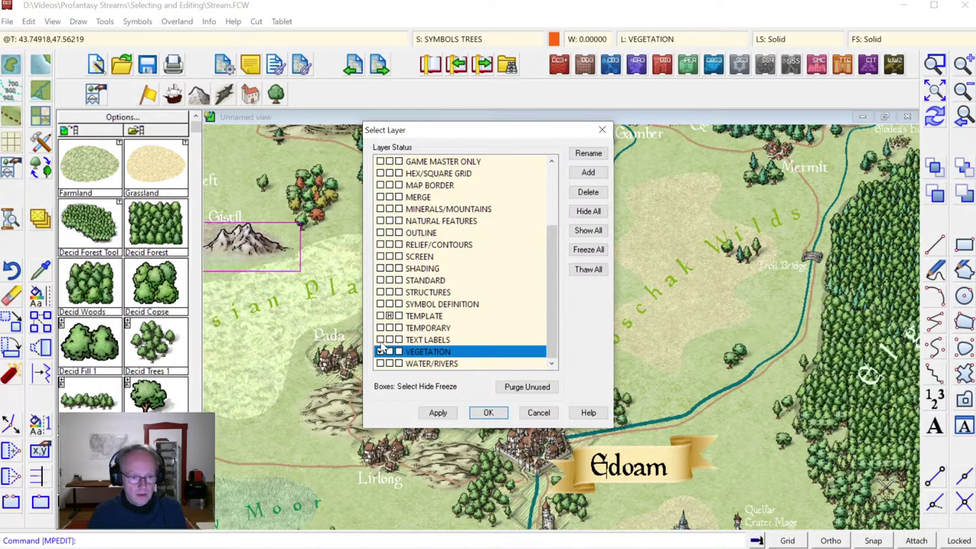
left_click(389, 294)
left_click(487, 413)
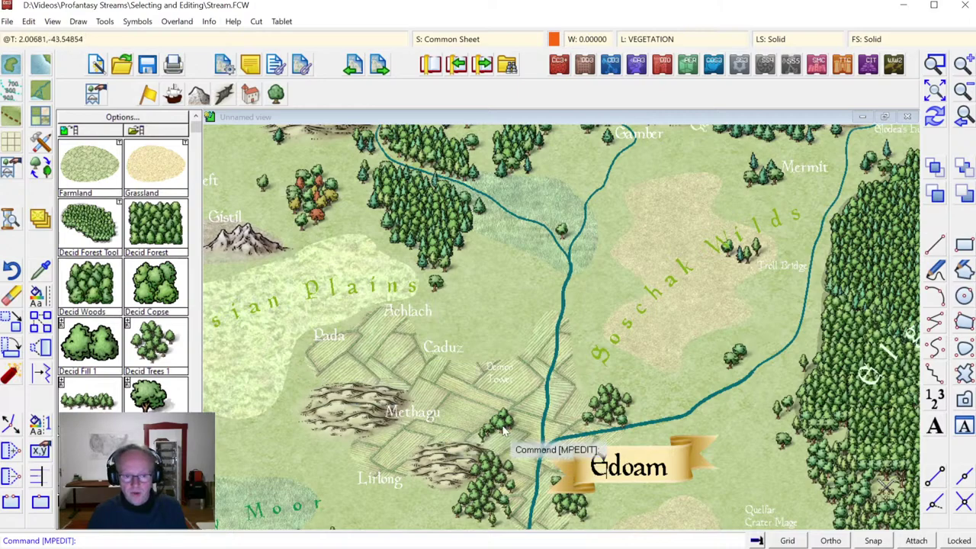
Step: Show the STRUCTURES layer on the map again
left_click(652, 40)
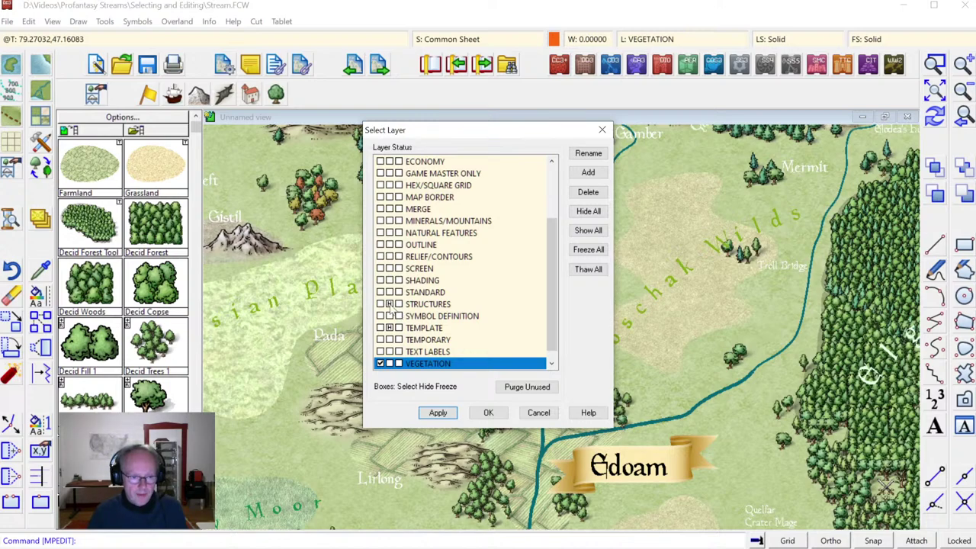
left_click(389, 305)
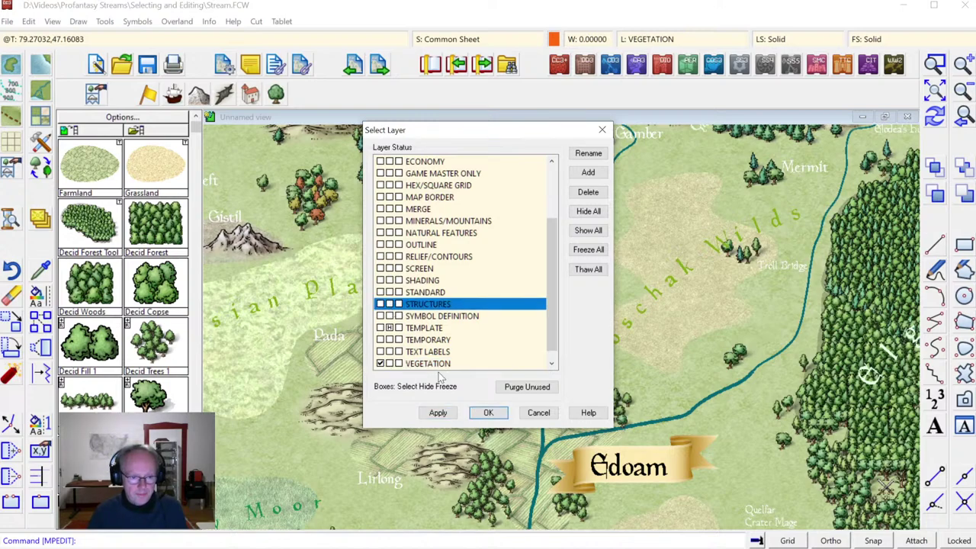
left_click(488, 413)
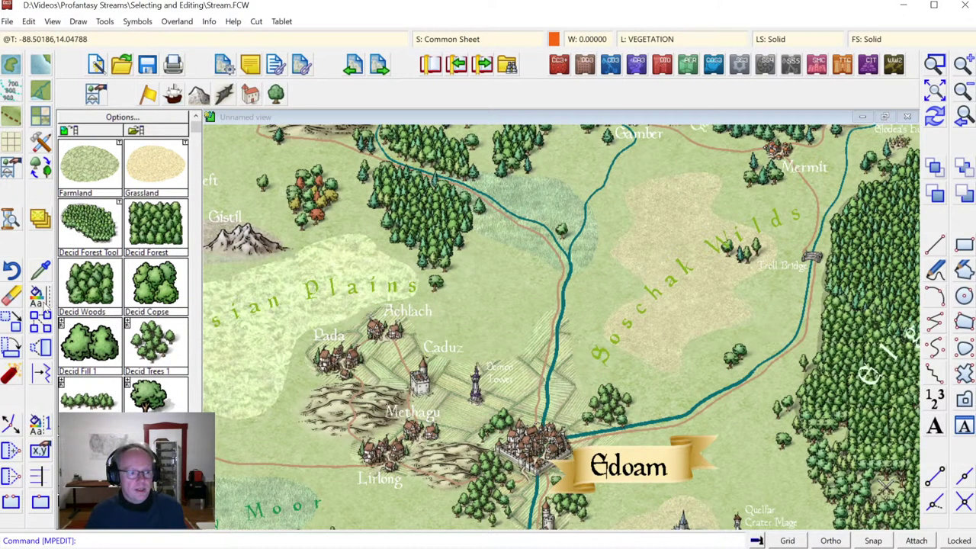
Step: Select every 2D Text entity on the map by entity type for a property change, and cancel the selection
left_click(38, 296)
right_click(480, 297)
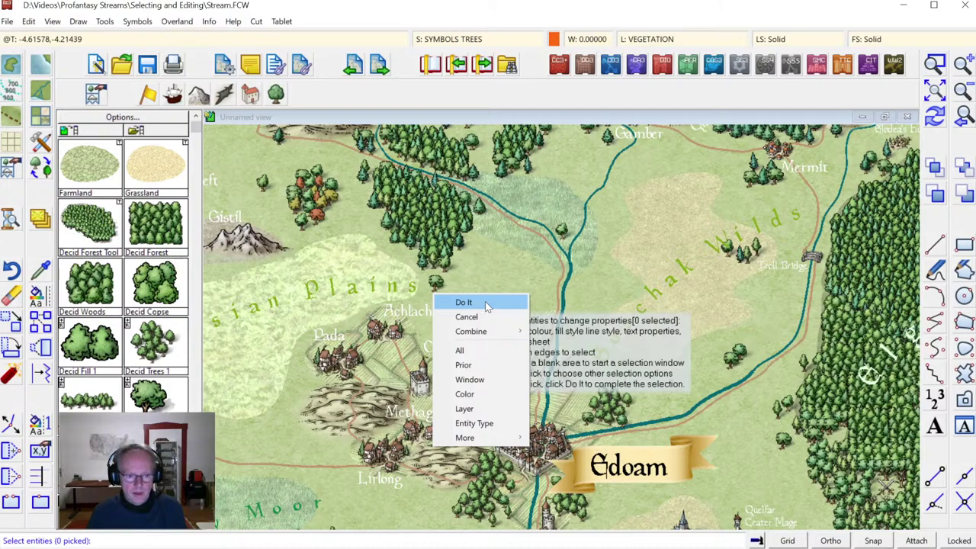
left_click(491, 429)
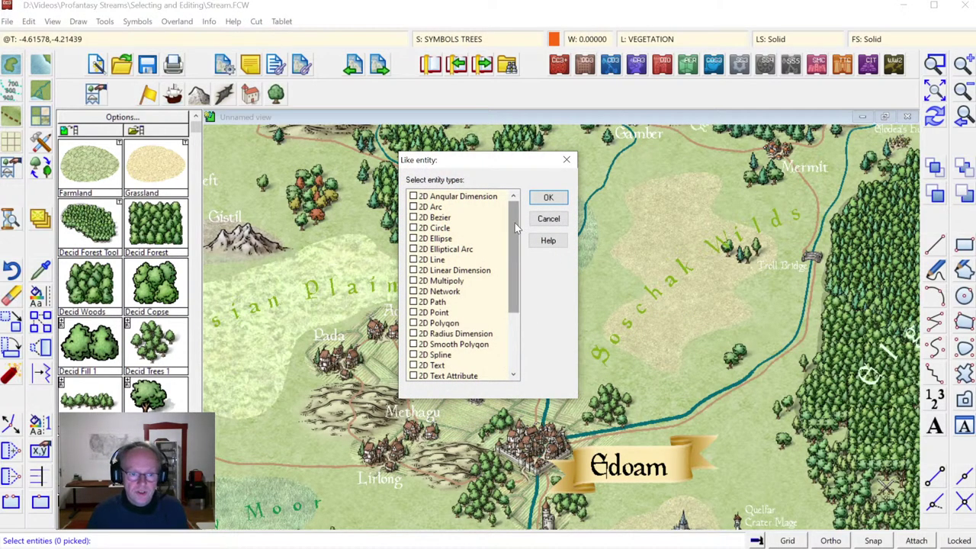
left_click_drag(515, 222, 498, 319)
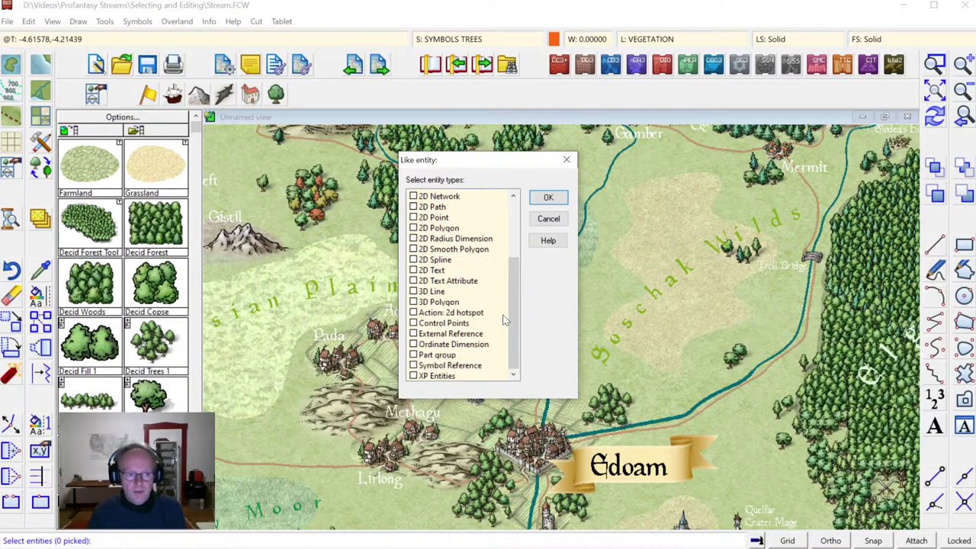
left_click_drag(509, 316, 546, 230)
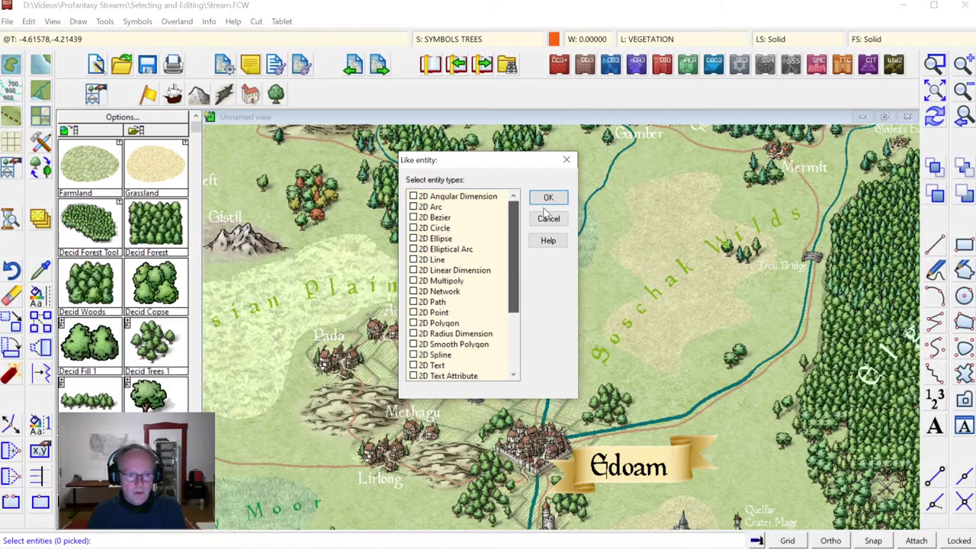
left_click_drag(546, 214, 546, 215)
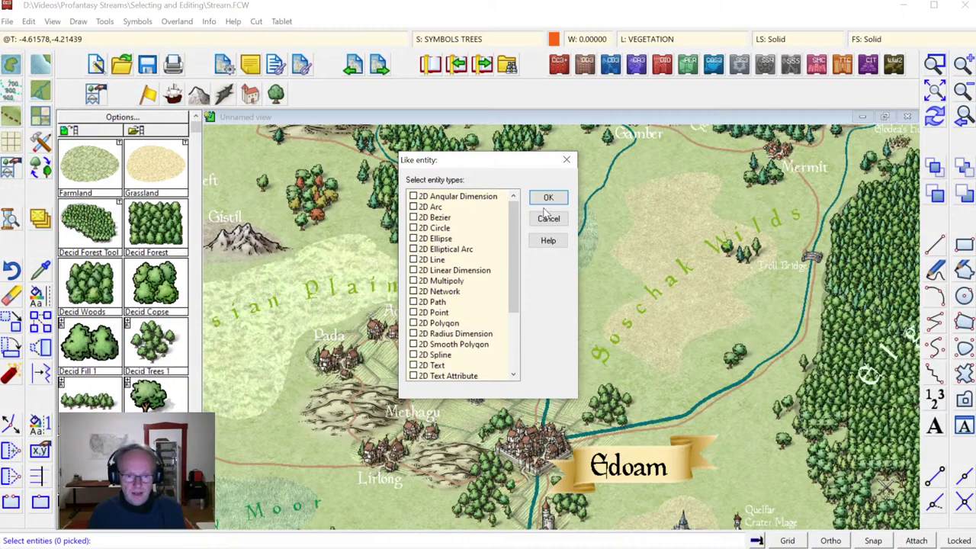
left_click_drag(512, 219, 514, 245)
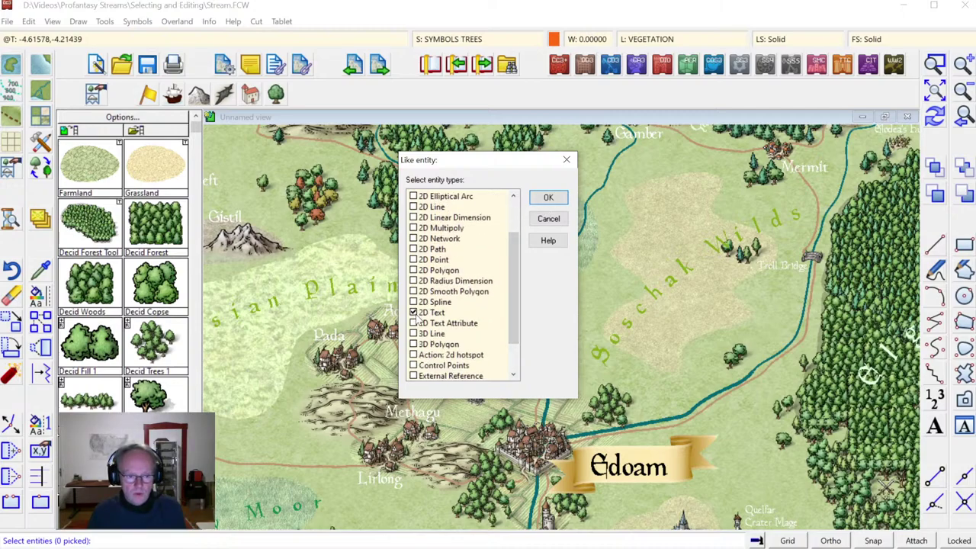
left_click(549, 199)
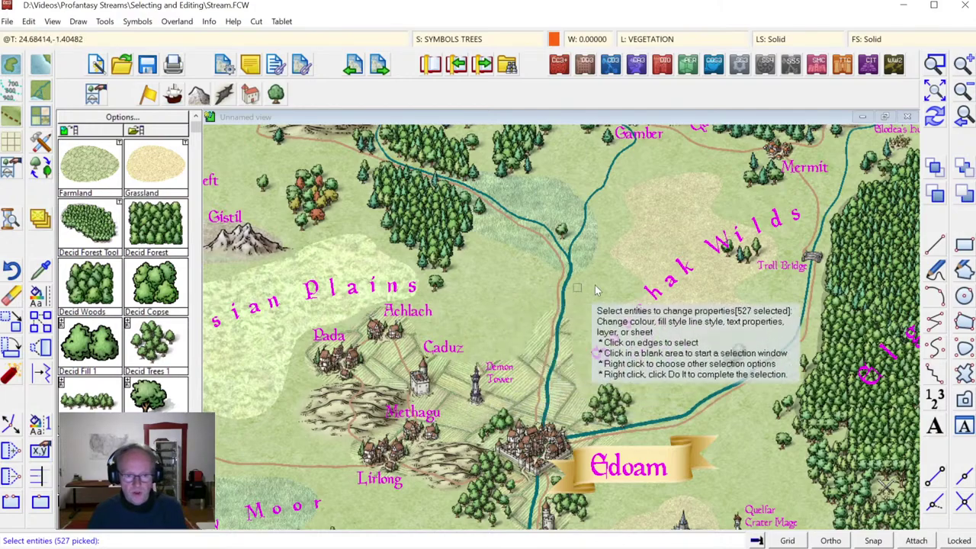
right_click(491, 271)
left_click(477, 285)
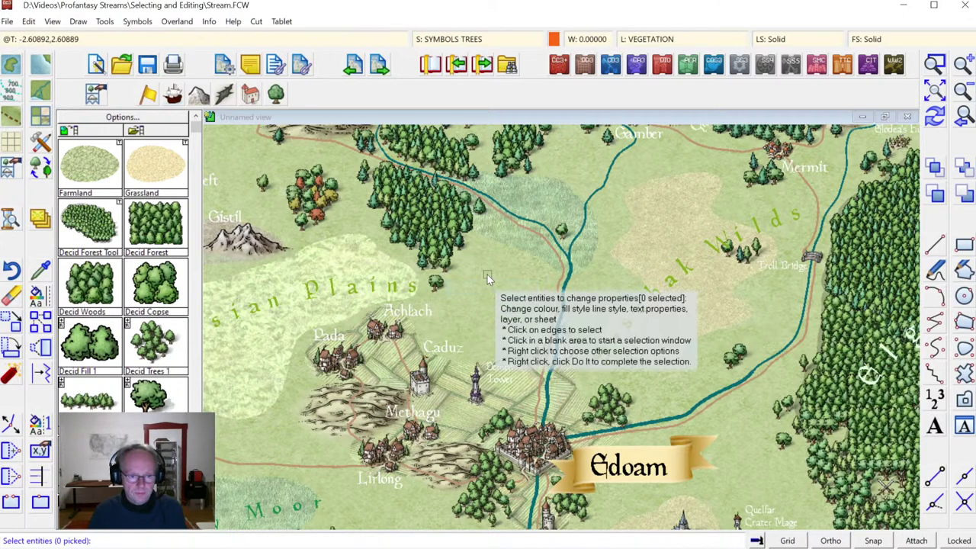
Step: Select all 2D Text and Symbol Reference entities by entity type for a property change, and cancel the selection
right_click(487, 274)
left_click(488, 401)
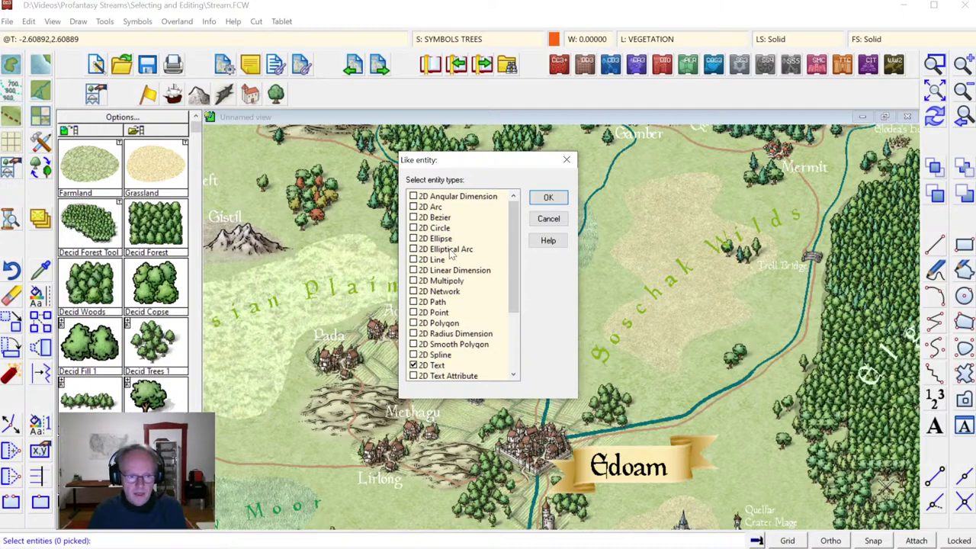
left_click_drag(513, 286, 508, 335)
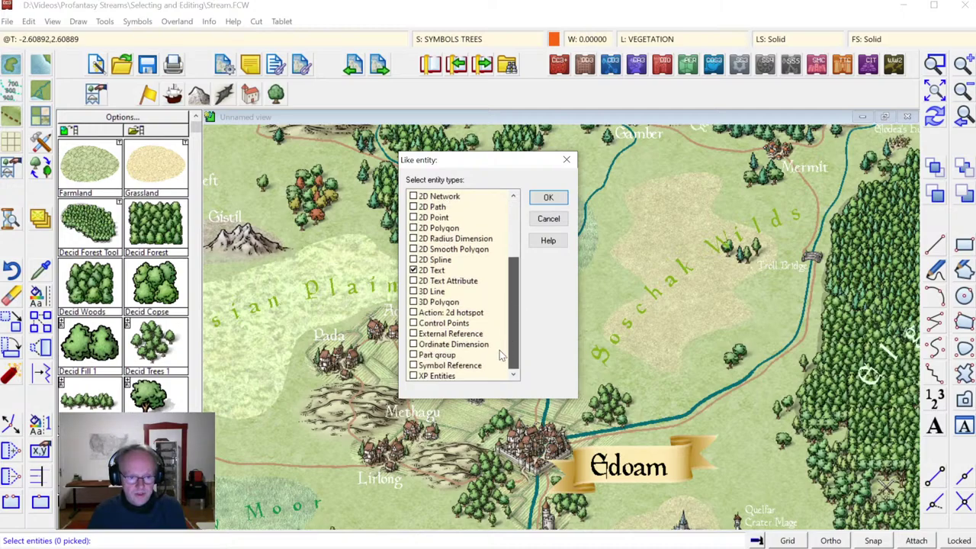
left_click(427, 366)
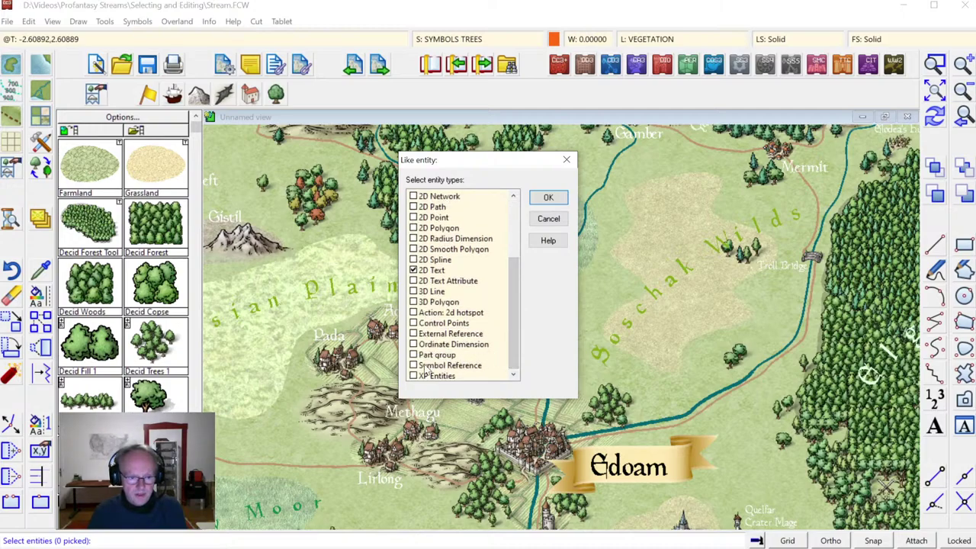
left_click(549, 199)
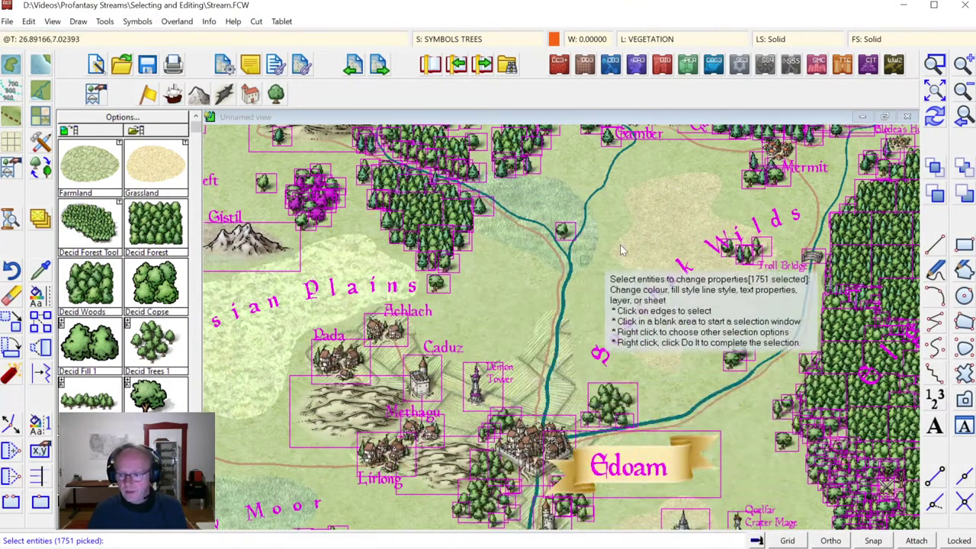
right_click(511, 286)
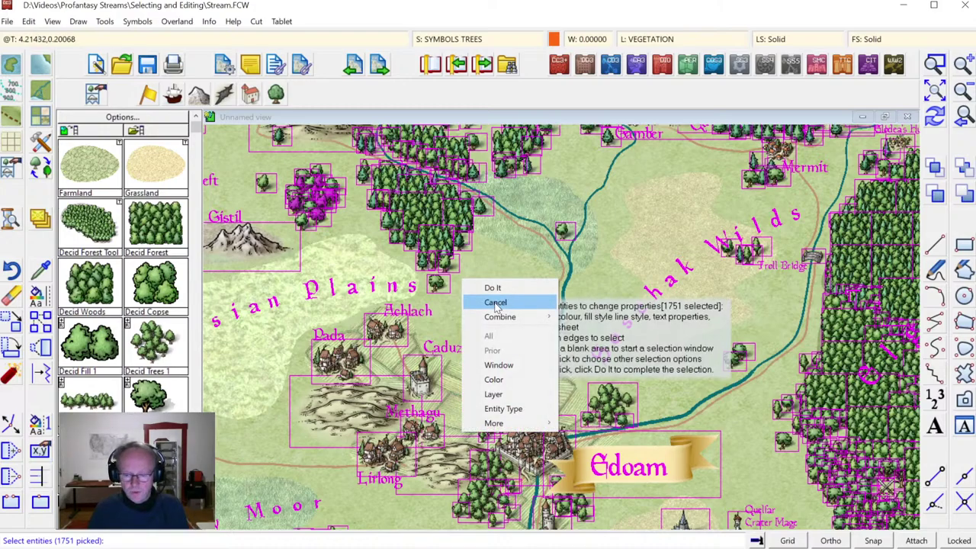
left_click(495, 303)
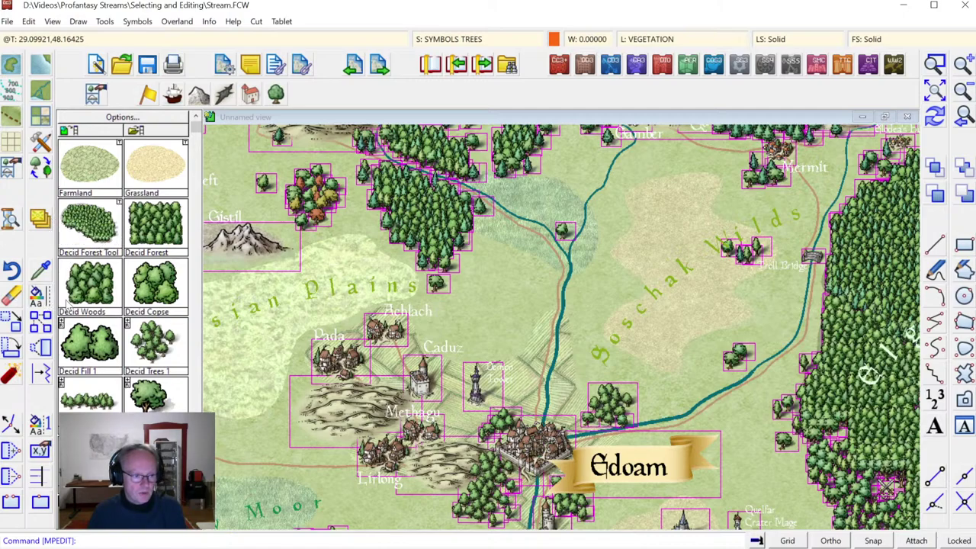
Step: Restart the property change and clear 2D Text and Symbol Reference from the entity type selection, leaving no type chosen
left_click(38, 296)
right_click(511, 235)
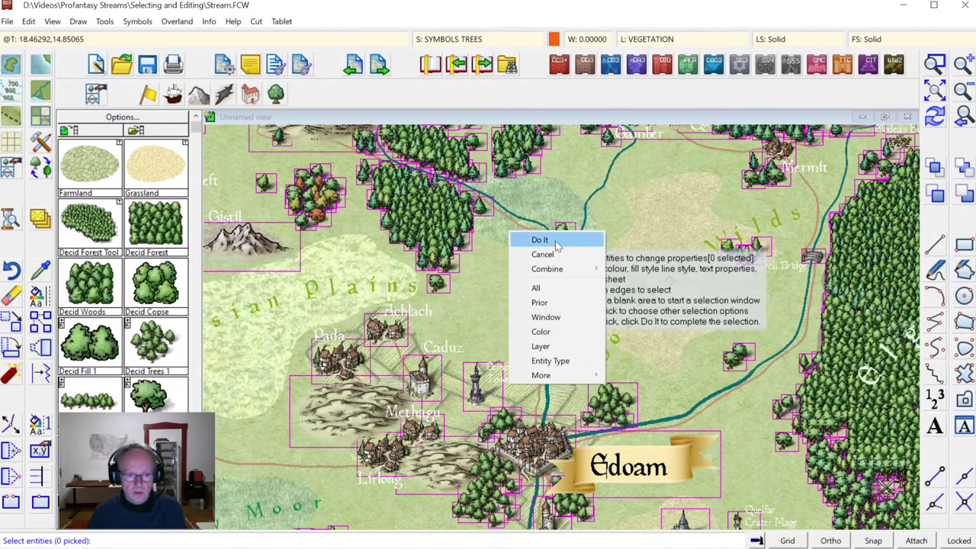
left_click(550, 361)
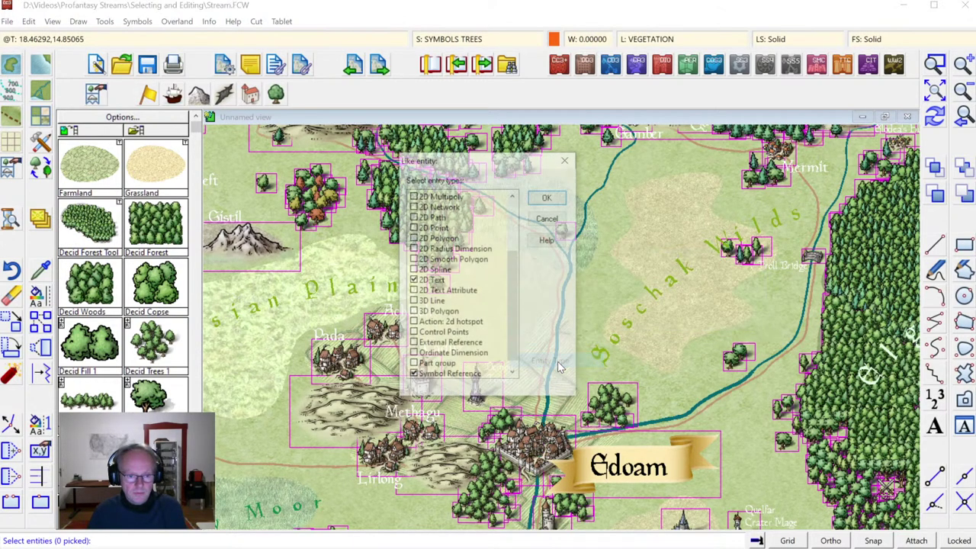
left_click(431, 282)
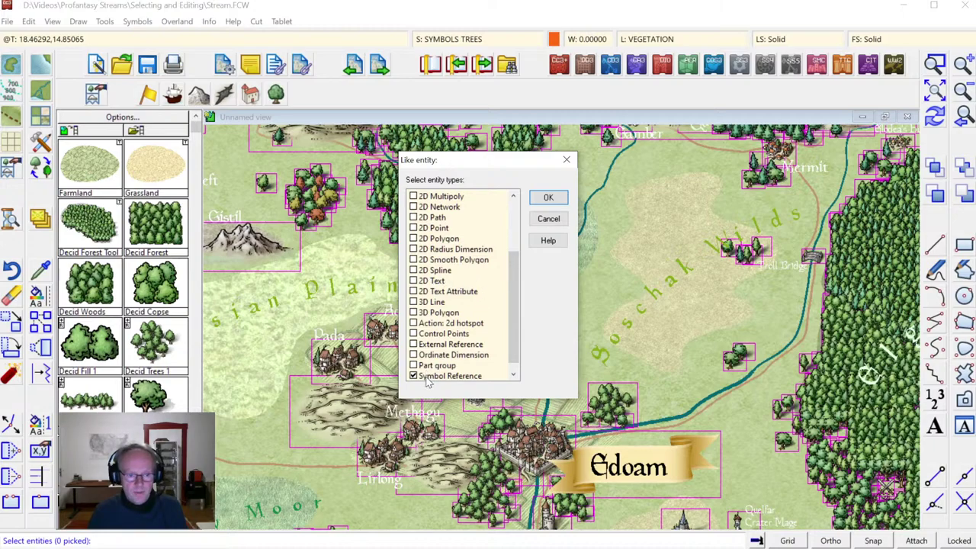
scroll(523, 327, "up", 3)
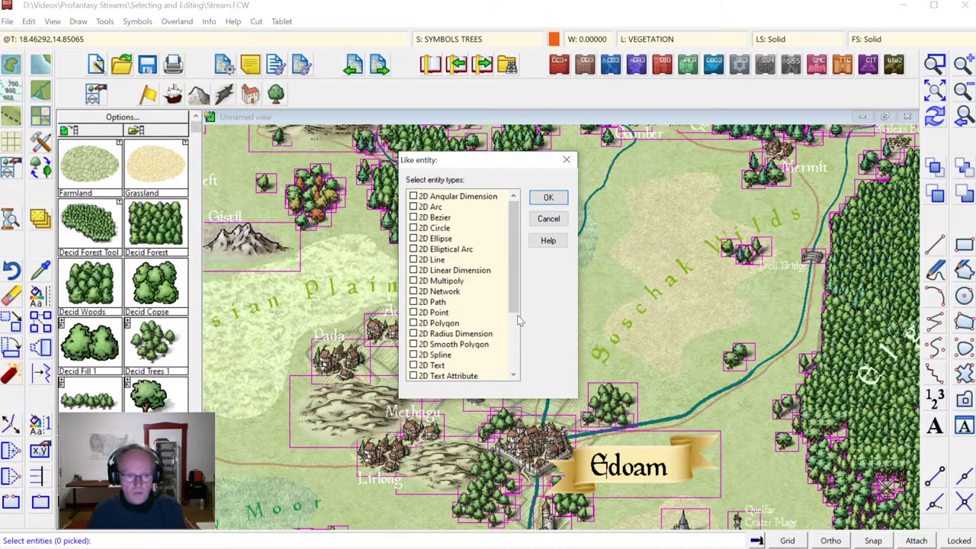
left_click_drag(515, 286, 514, 305)
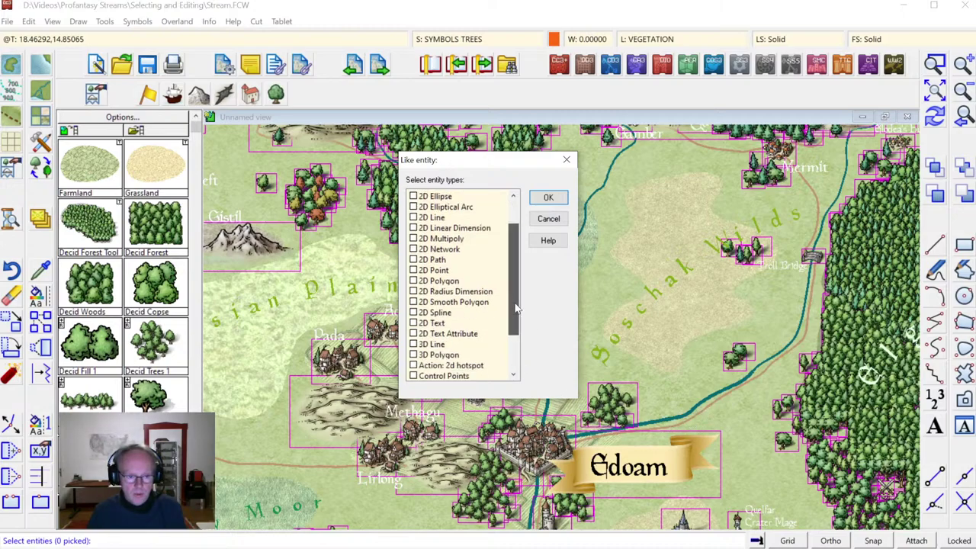
left_click(440, 303)
left_click_drag(514, 303, 523, 331)
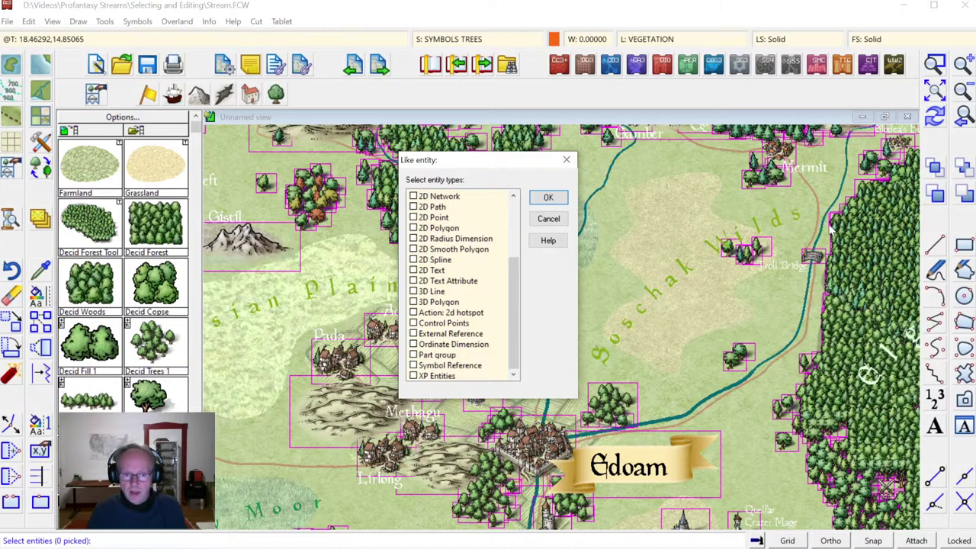
left_click(449, 367)
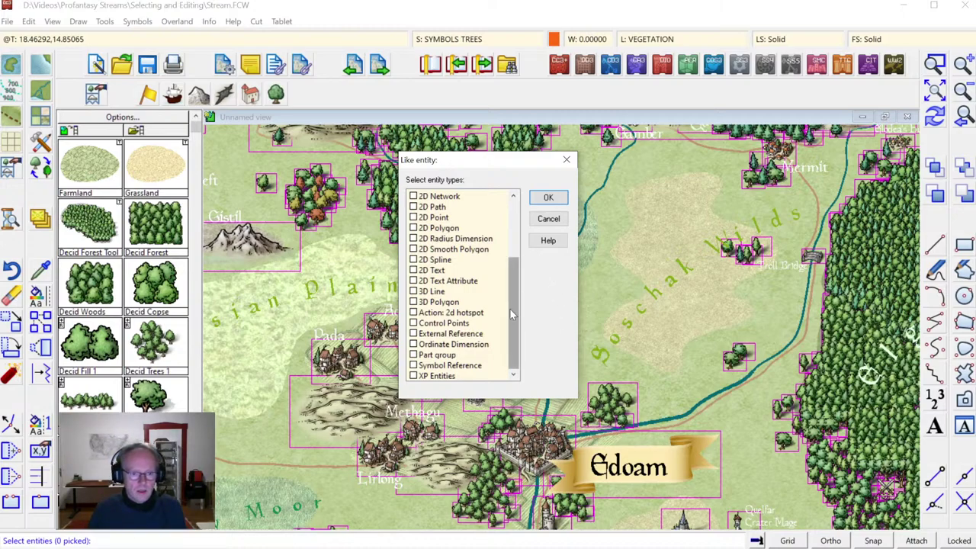
left_click_drag(514, 339, 534, 225)
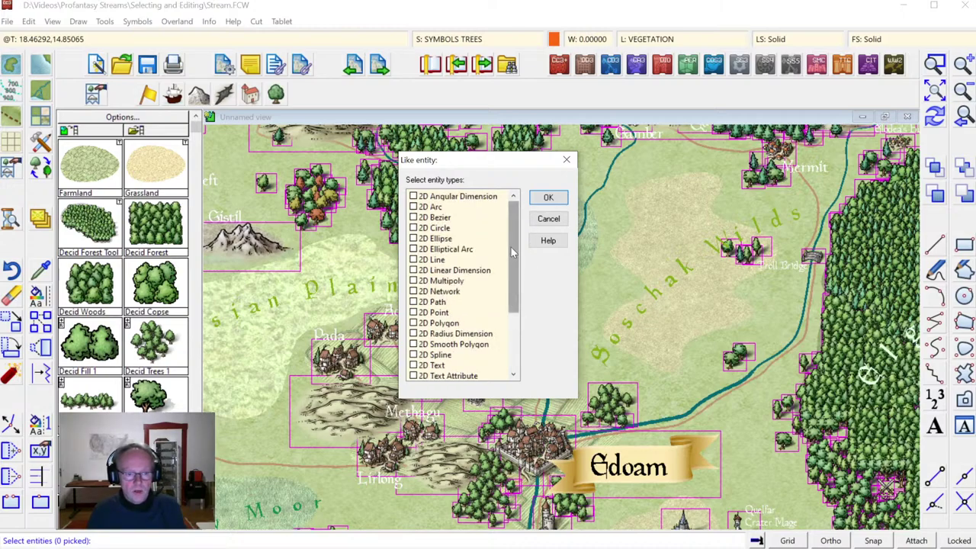
left_click(548, 197)
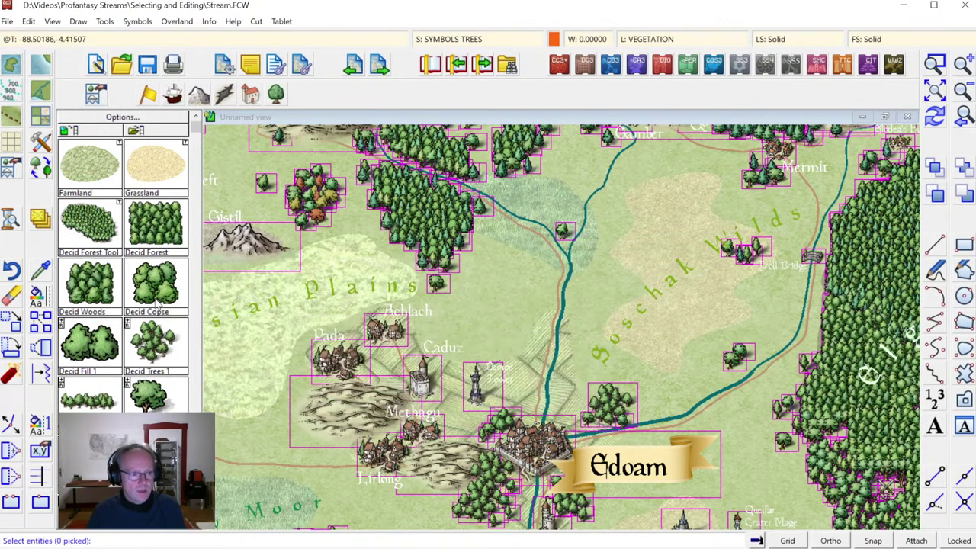
Step: Try starting a selection window over the forest and grove above the Plains label, and cancel the property change
right_click(541, 285)
left_click(534, 409)
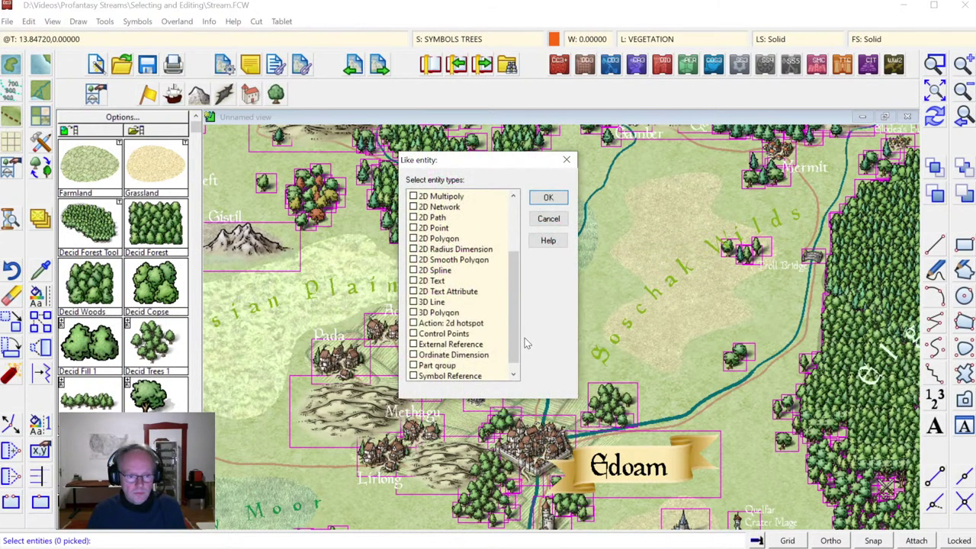
left_click(546, 220)
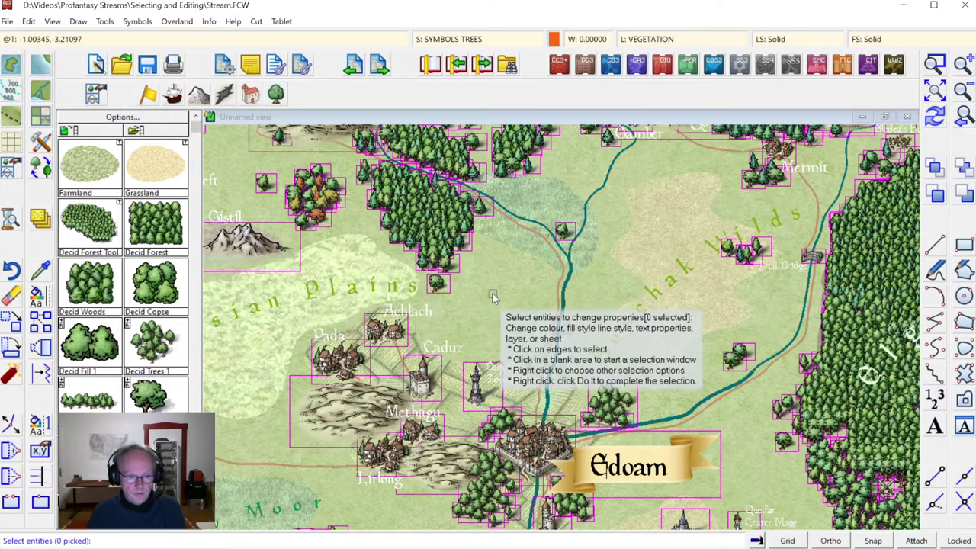
right_click(492, 292)
mouse_move(497, 441)
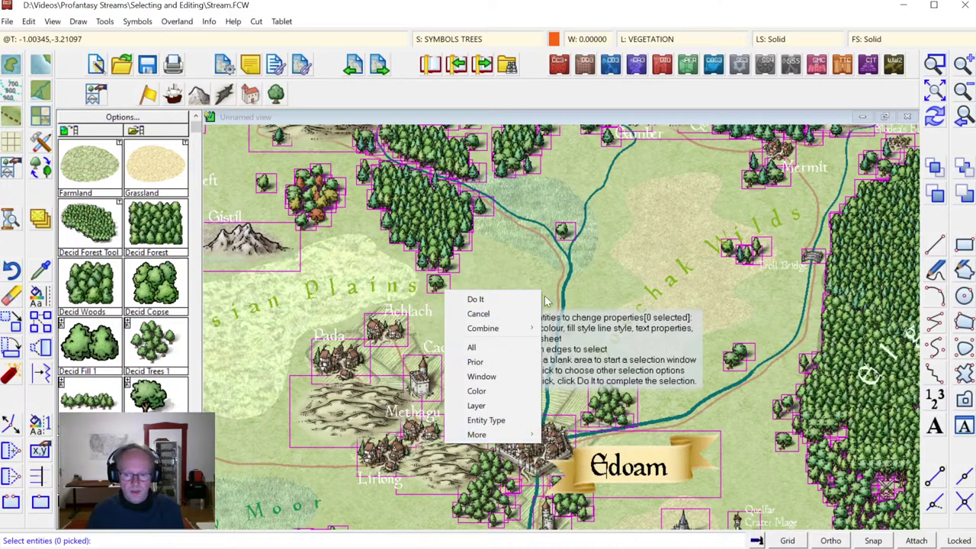
left_click(494, 279)
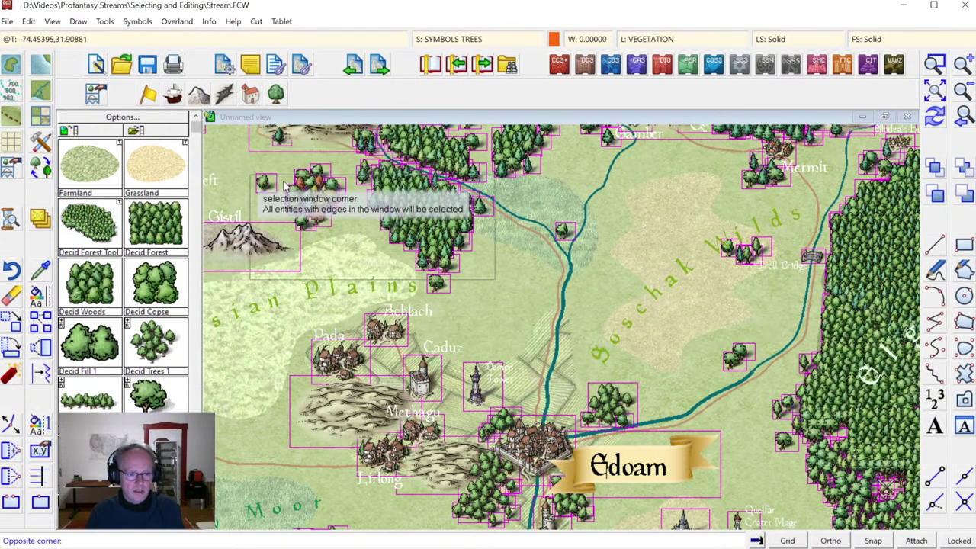
key("Escape")
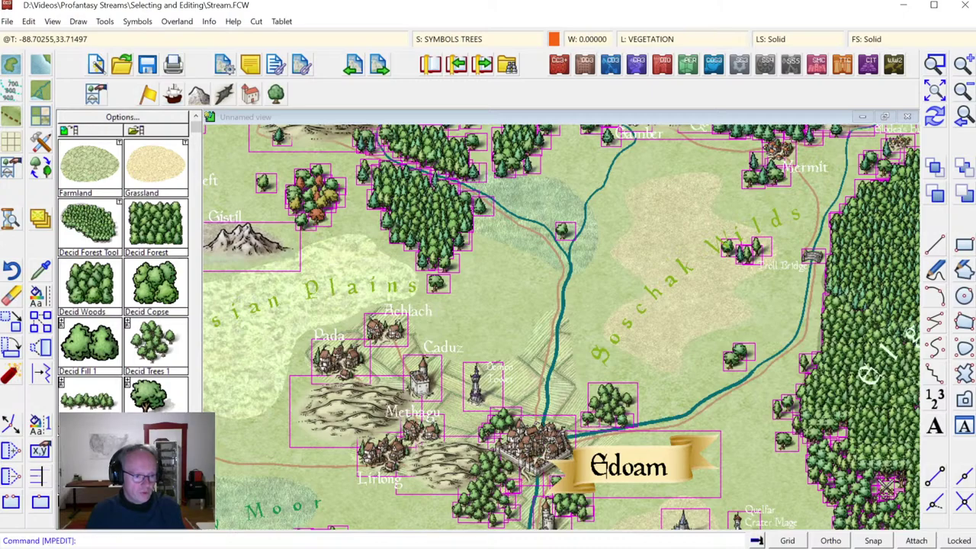
Step: Place a single fruit tree symbol on the open grass northeast of the Caduz label
left_click(87, 398)
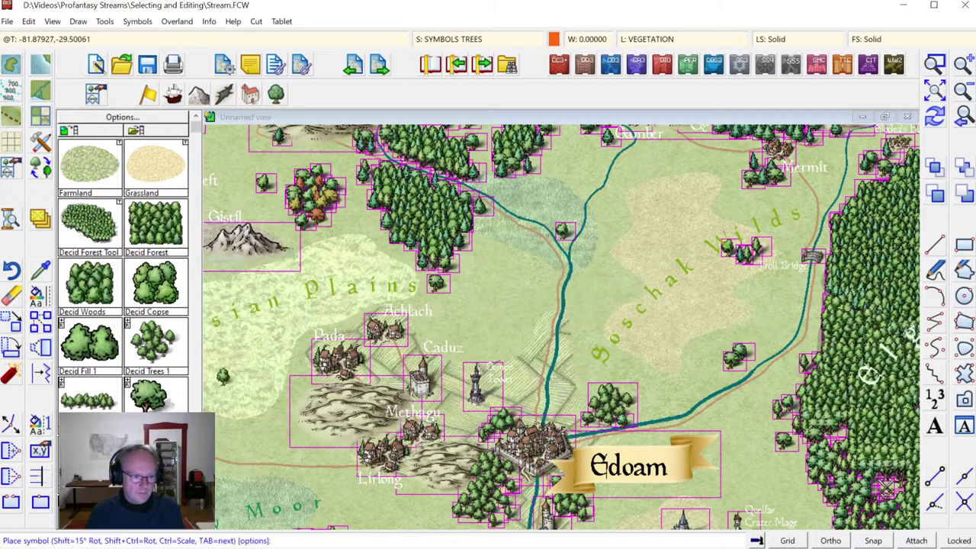
left_click(937, 64)
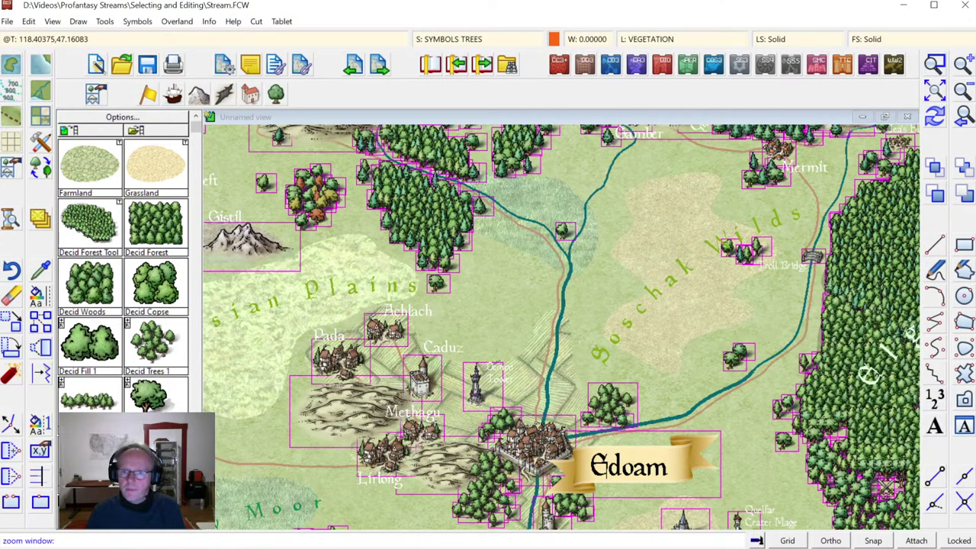
left_click(473, 281)
left_click(548, 357)
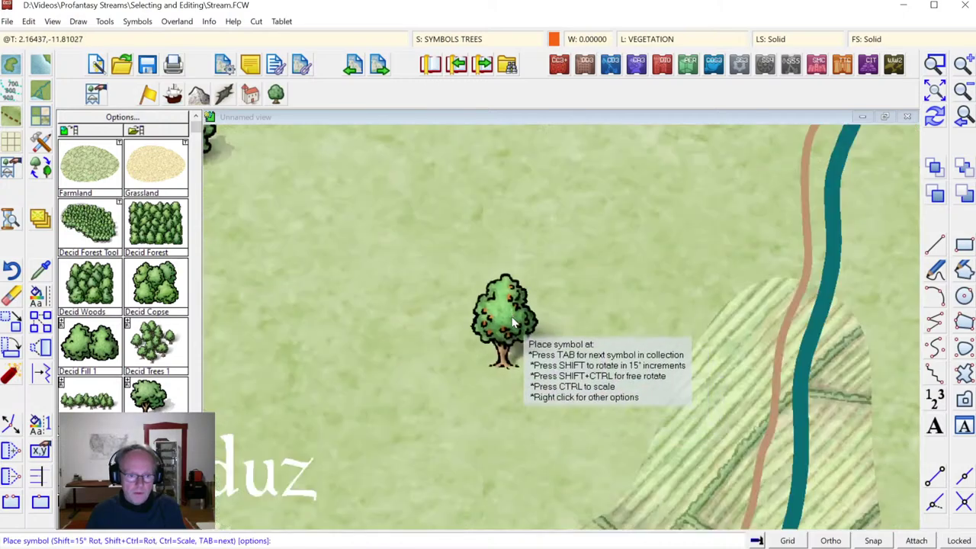
left_click(488, 288)
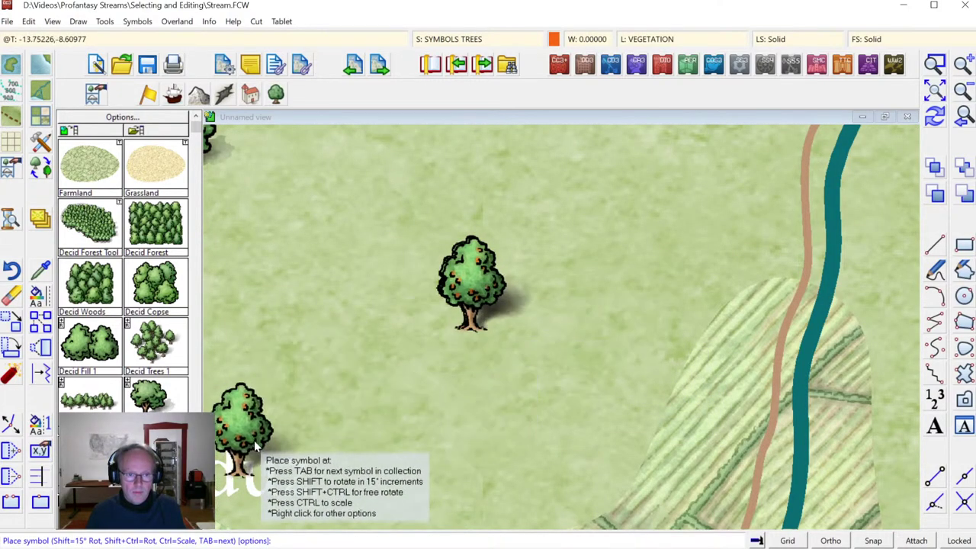
right_click(447, 369)
left_click(546, 240)
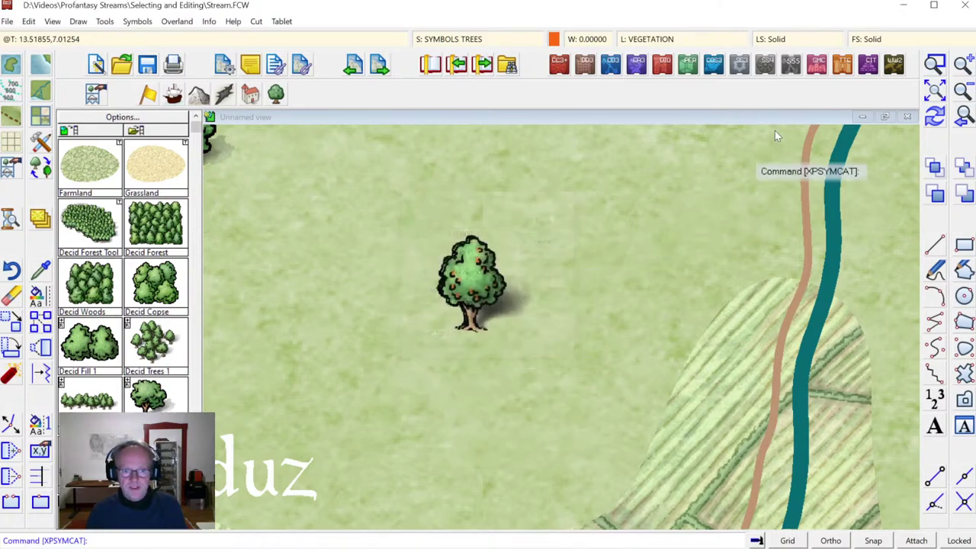
left_click(935, 64)
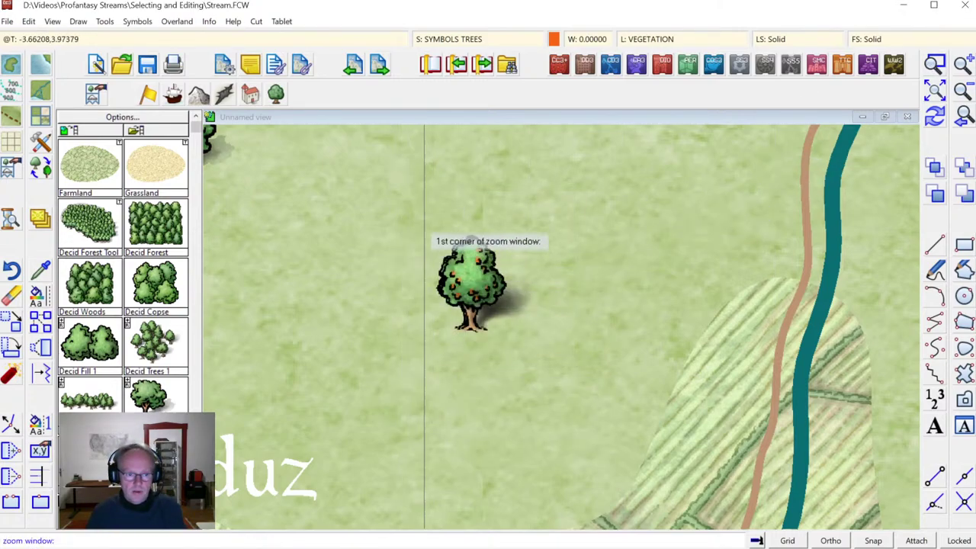
left_click(425, 212)
left_click(519, 356)
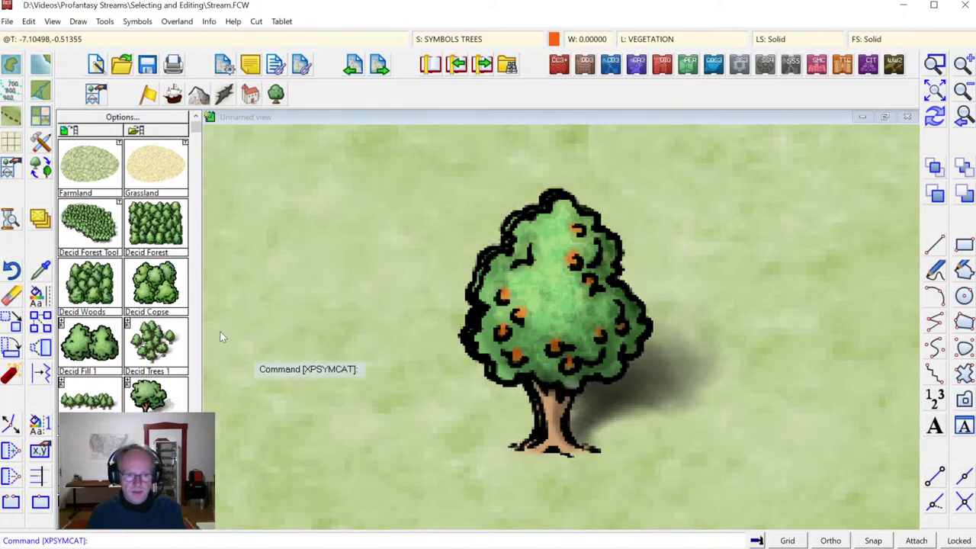
Step: Try picking the overlapping fruit tree by its edge for a move, cancel the selection and redraw the view
left_click(11, 321)
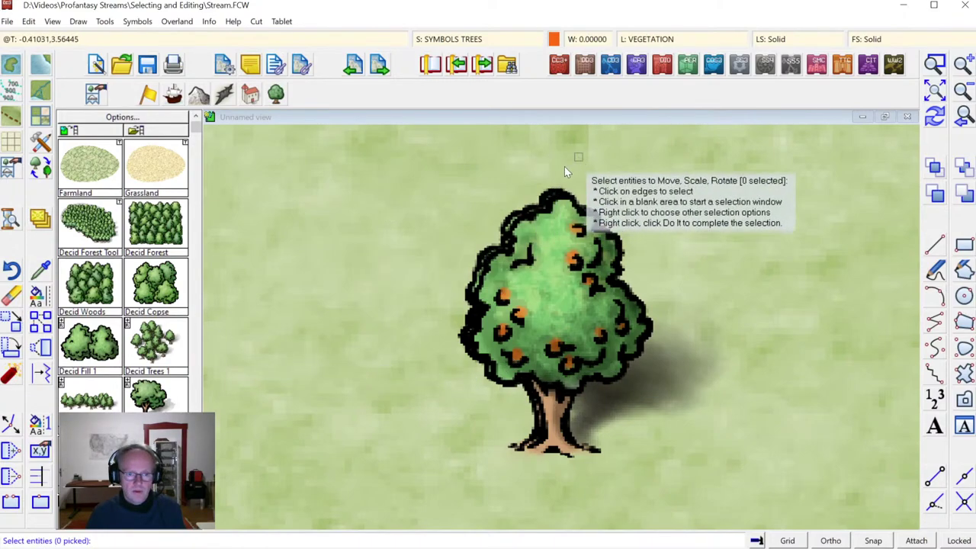
left_click(531, 208)
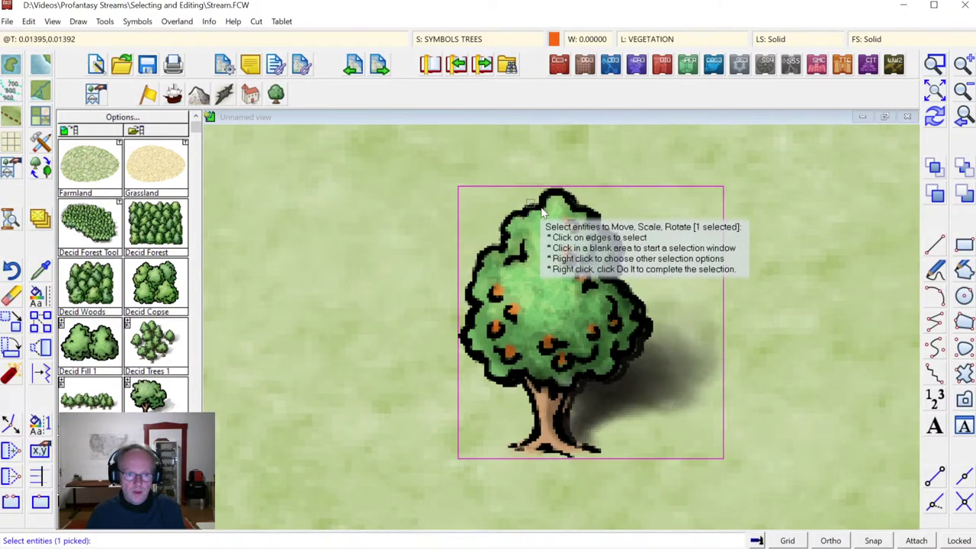
right_click(520, 271)
left_click(520, 295)
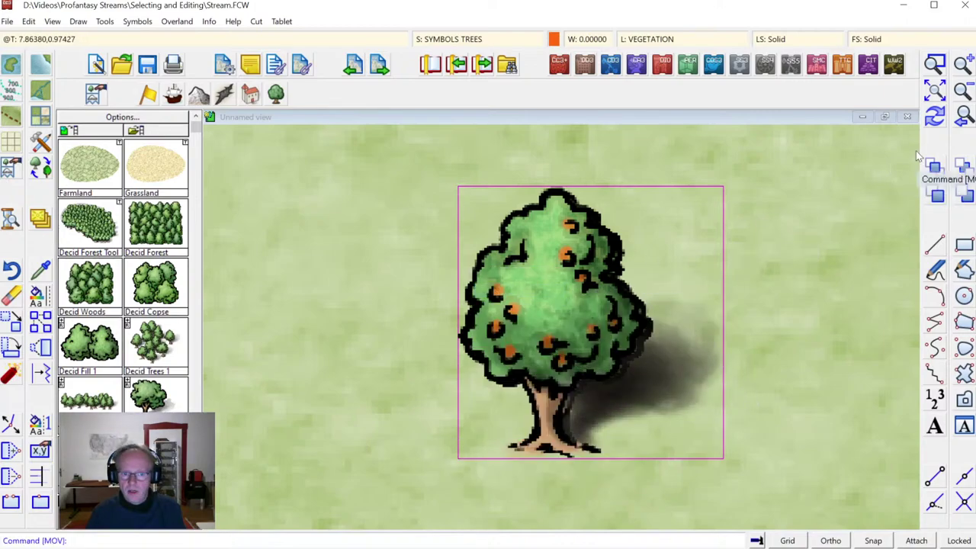
left_click(935, 116)
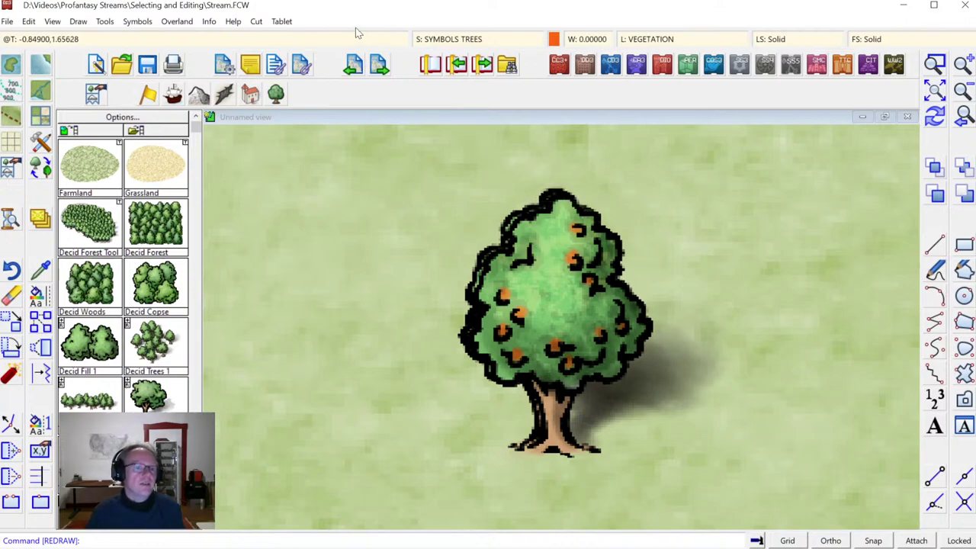
Step: List the entity information of both overlapping fruit trees using a selection window, and close the list
left_click(210, 21)
left_click(226, 38)
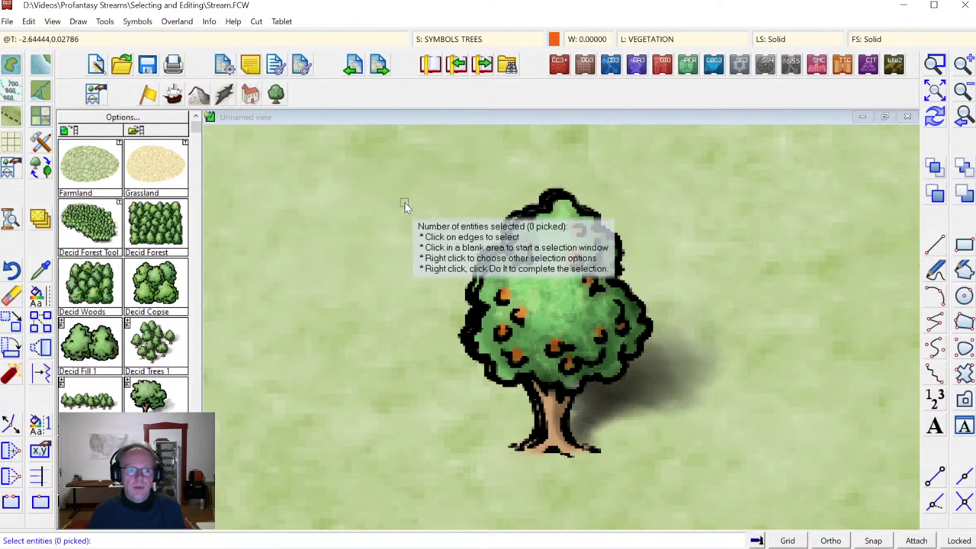
left_click(404, 205)
left_click(534, 316)
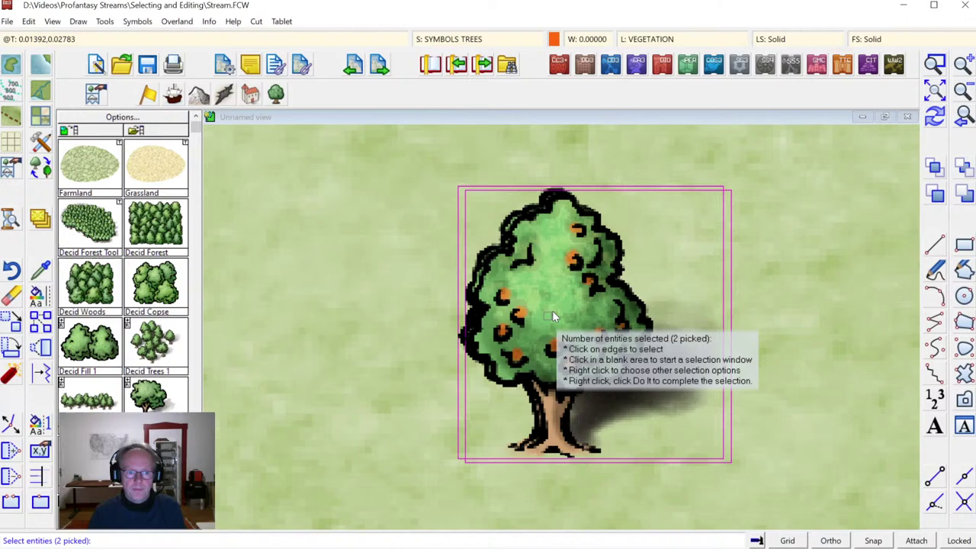
right_click(579, 249)
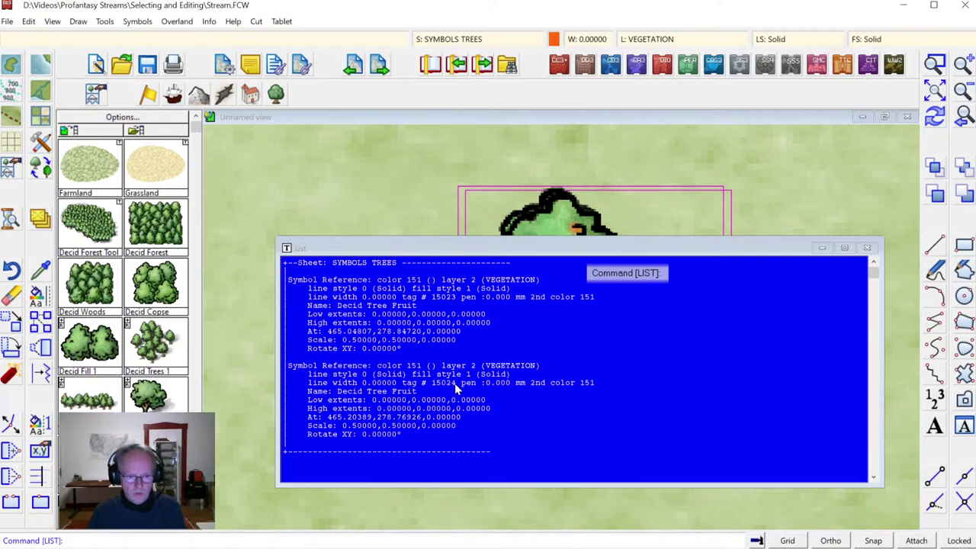
left_click(867, 248)
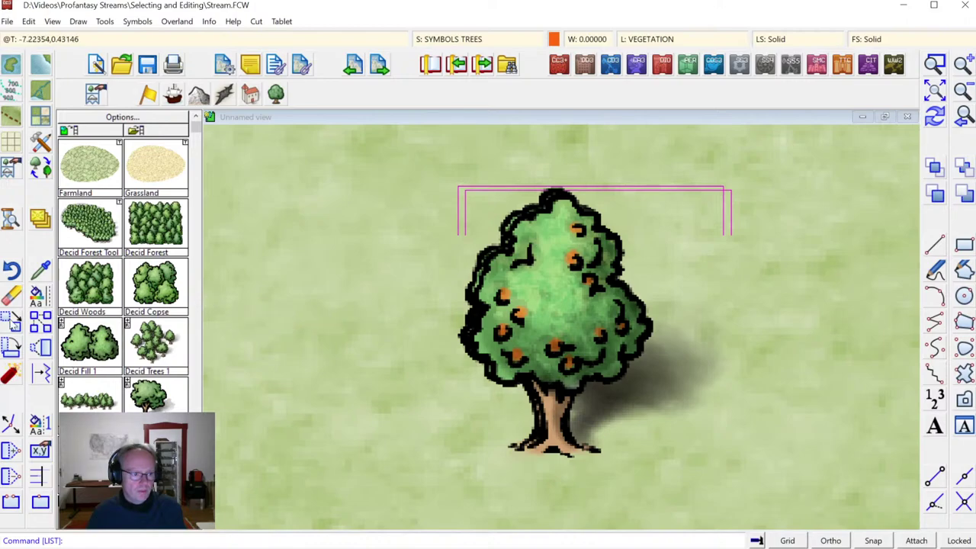
Step: Select the fruit tree by its entity tag number 15024 and move it down and to the right of the other tree
left_click(14, 325)
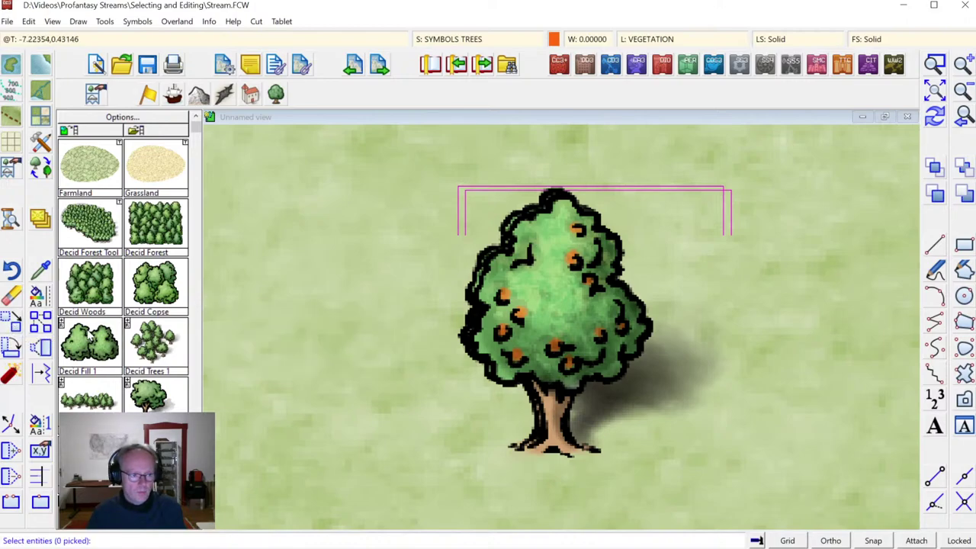
right_click(280, 300)
mouse_move(321, 438)
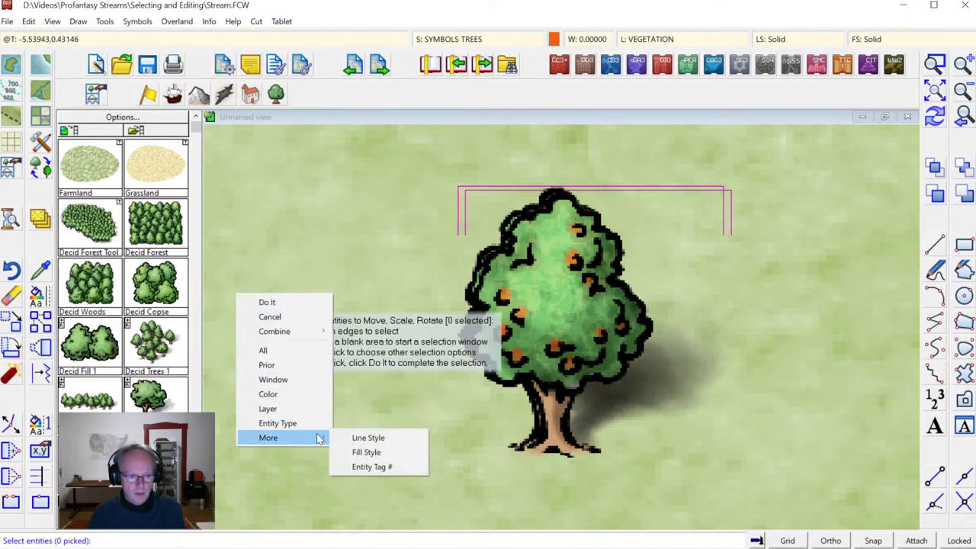
left_click(369, 466)
type("1")
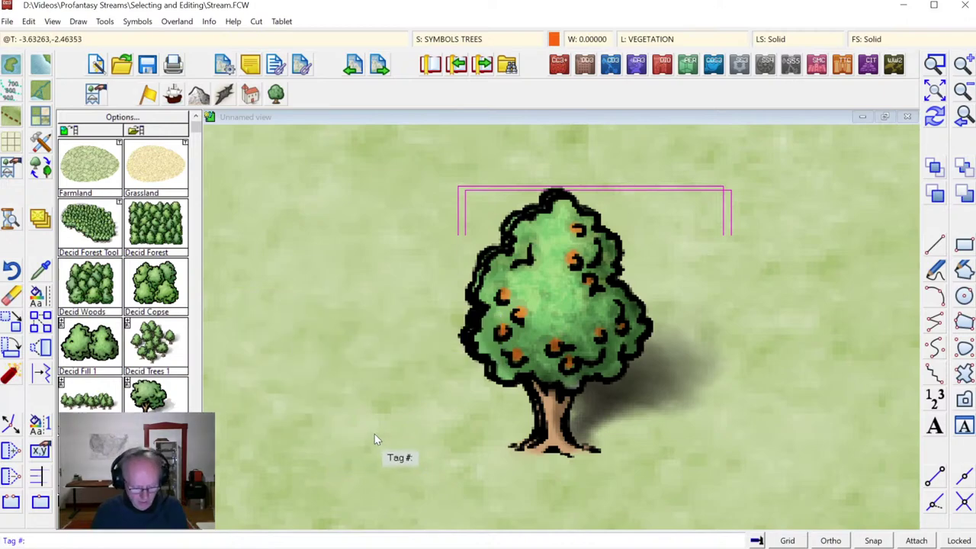
type("5024")
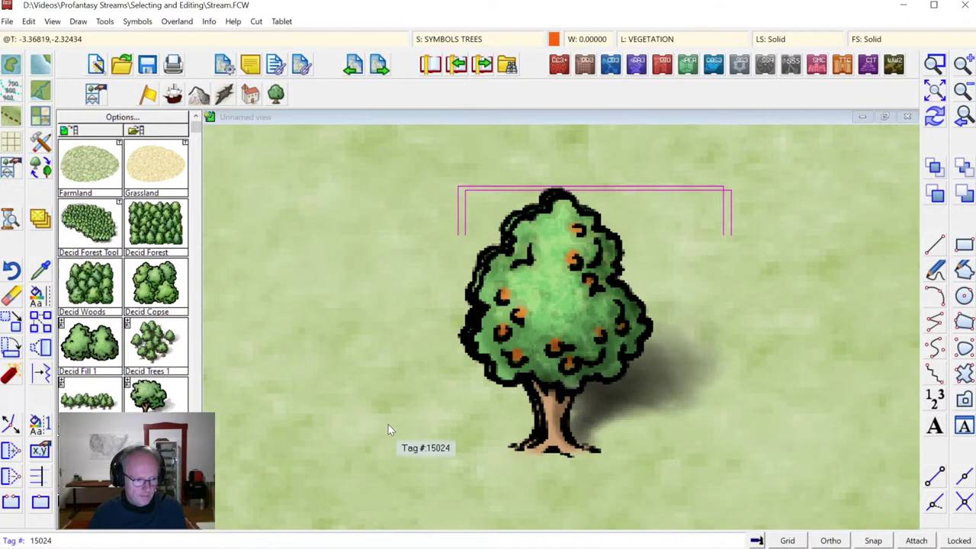
key("Return")
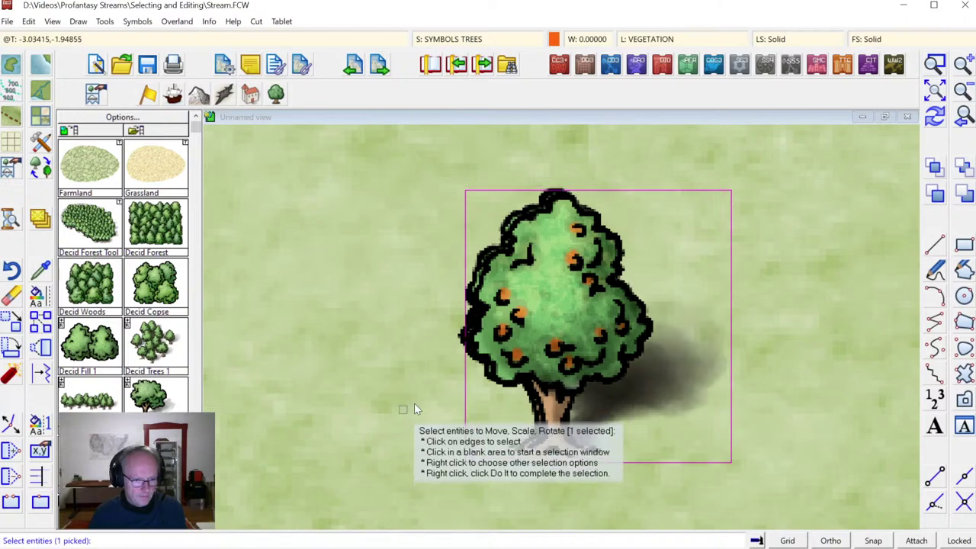
key("Return")
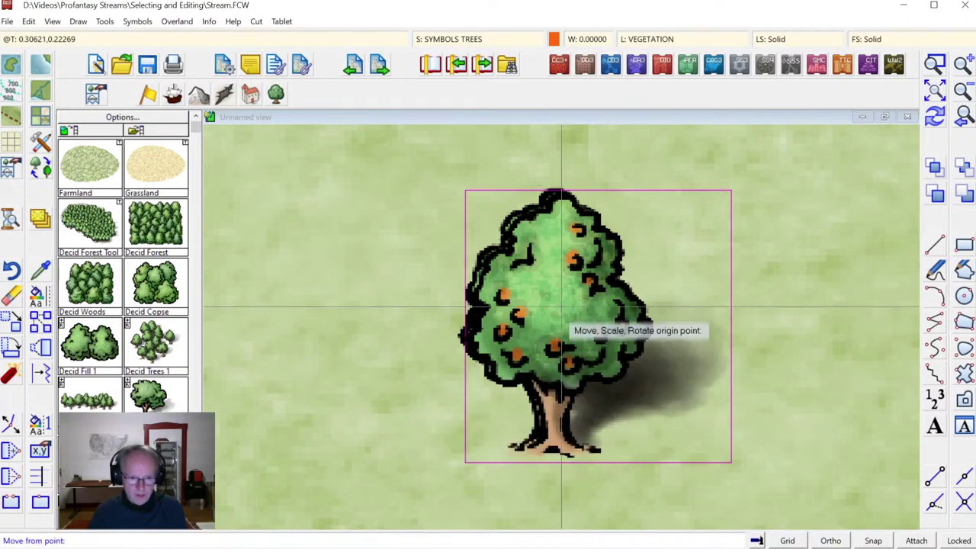
left_click(556, 313)
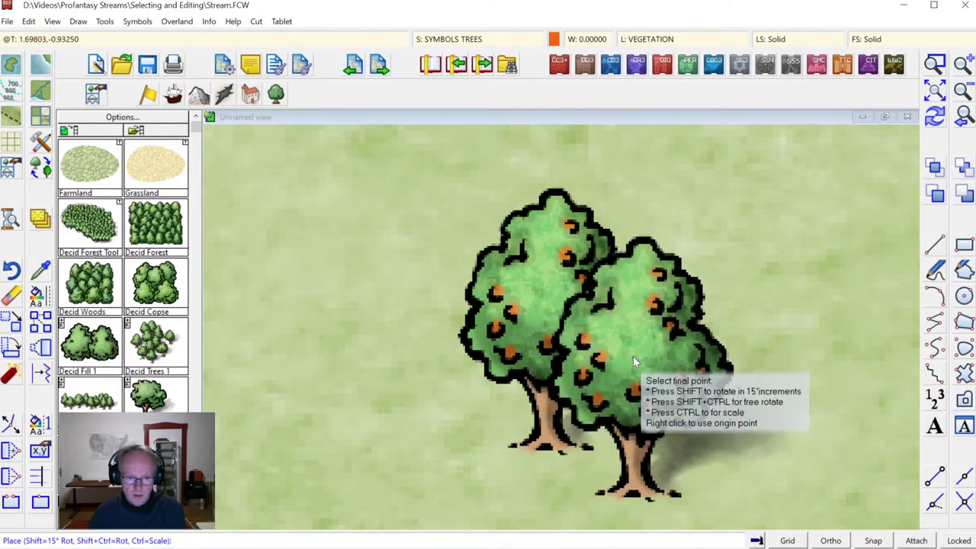
left_click(633, 356)
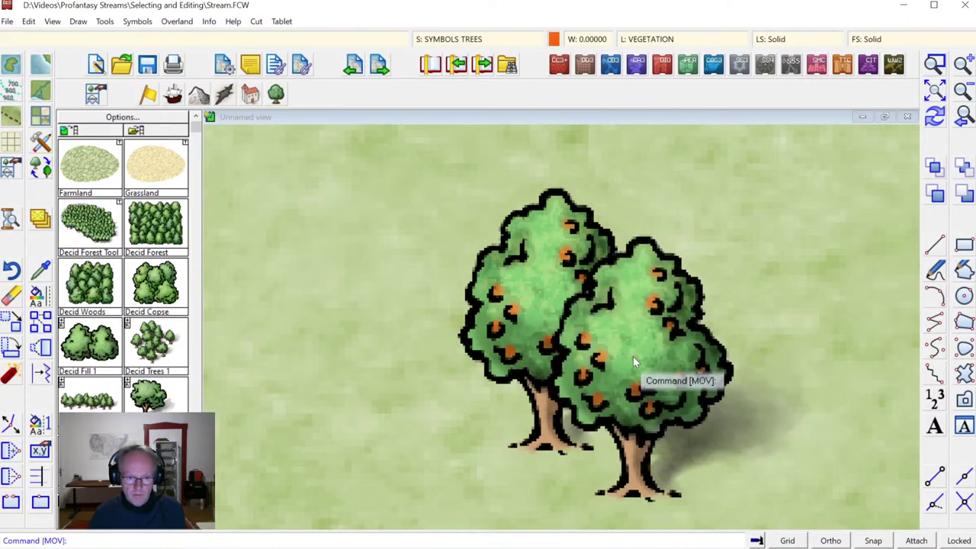
Step: Place a single deciduous tree on the open grass northeast of the two fruit trees
left_click(964, 120)
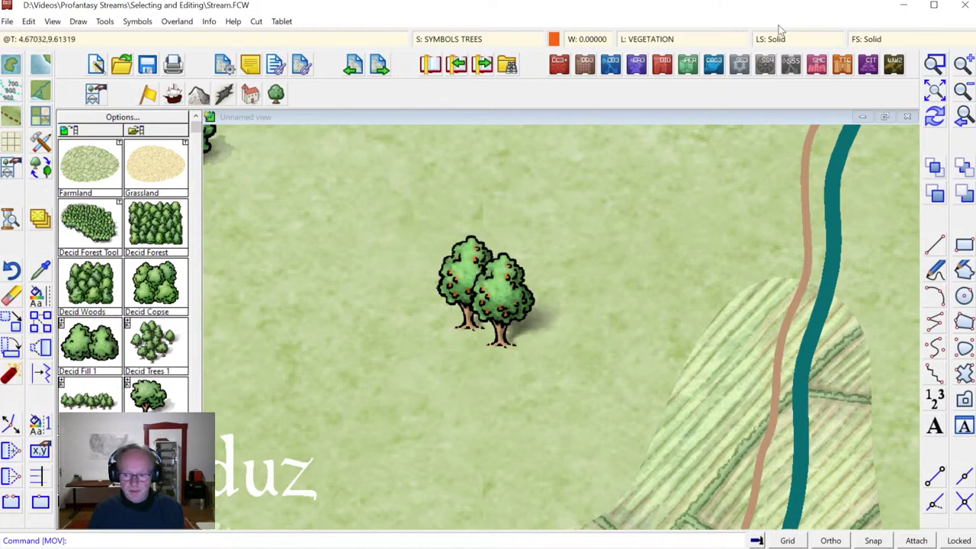
left_click(933, 91)
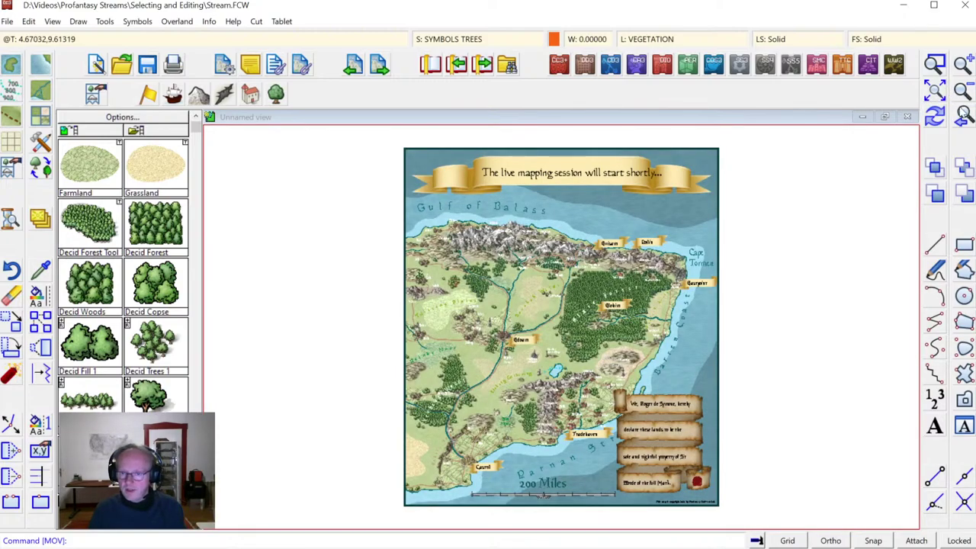
left_click(962, 116)
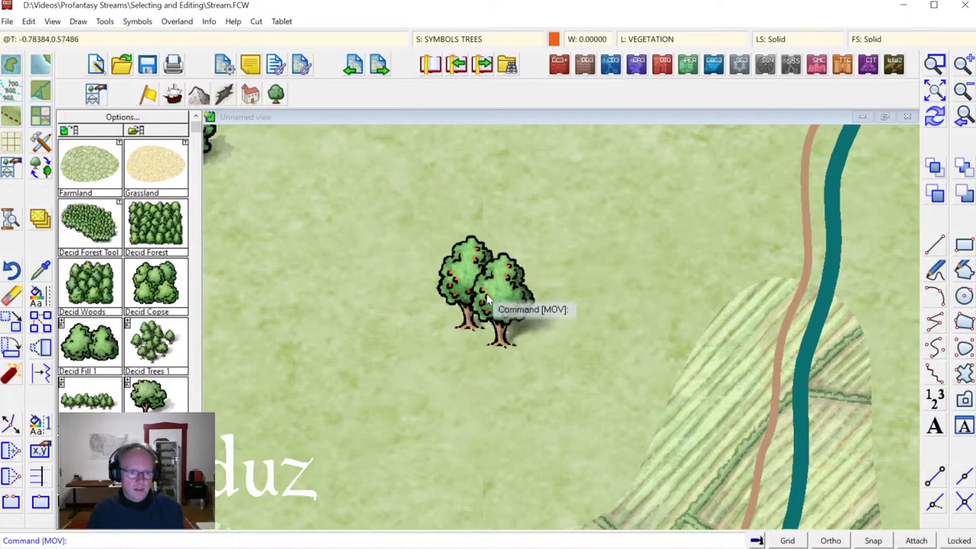
left_click(143, 349)
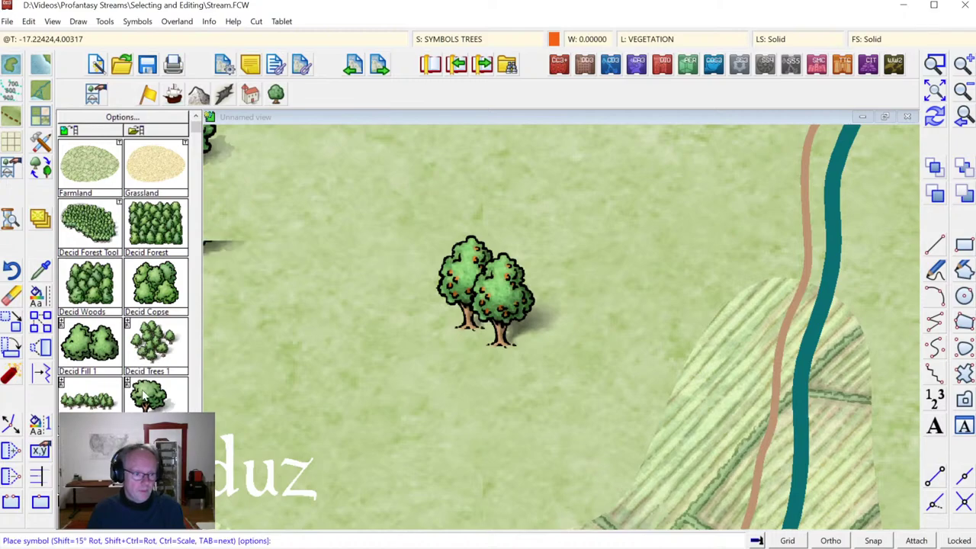
left_click(636, 246)
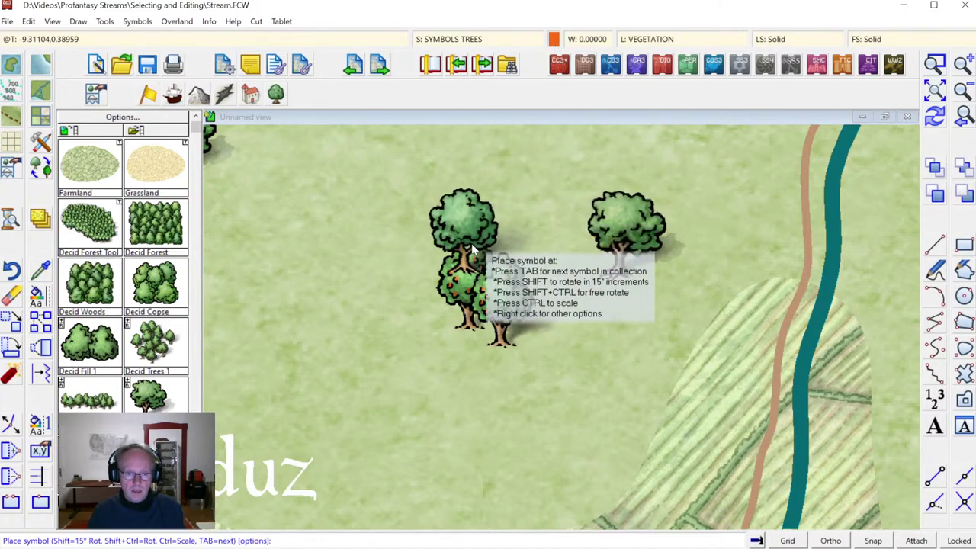
key("Escape")
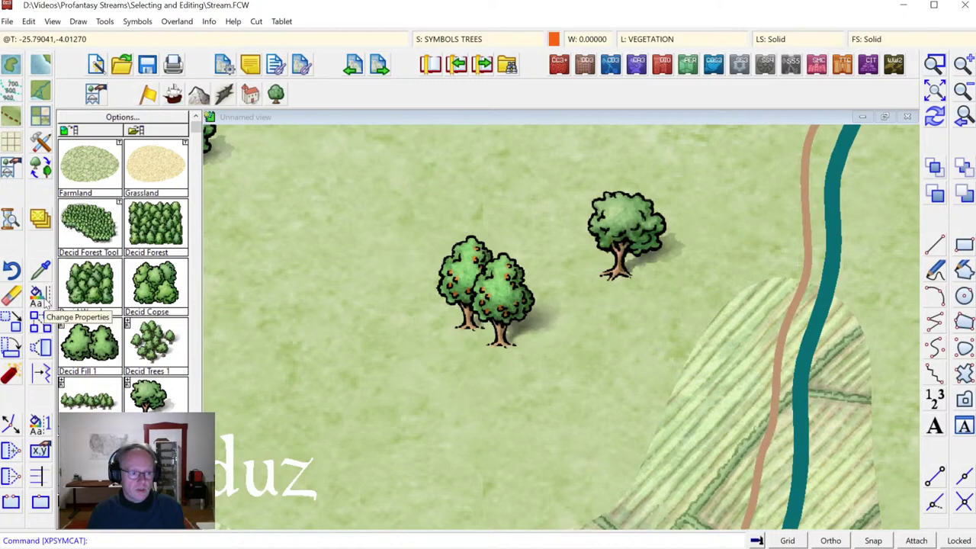
Step: Select all entities with color 151 for a move, and end the command without moving them
left_click(11, 324)
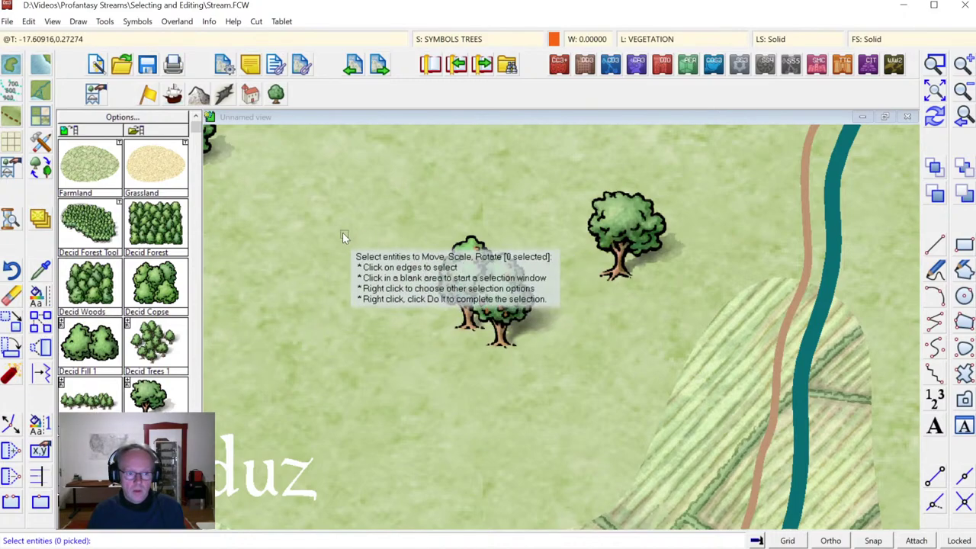
right_click(293, 232)
left_click(334, 329)
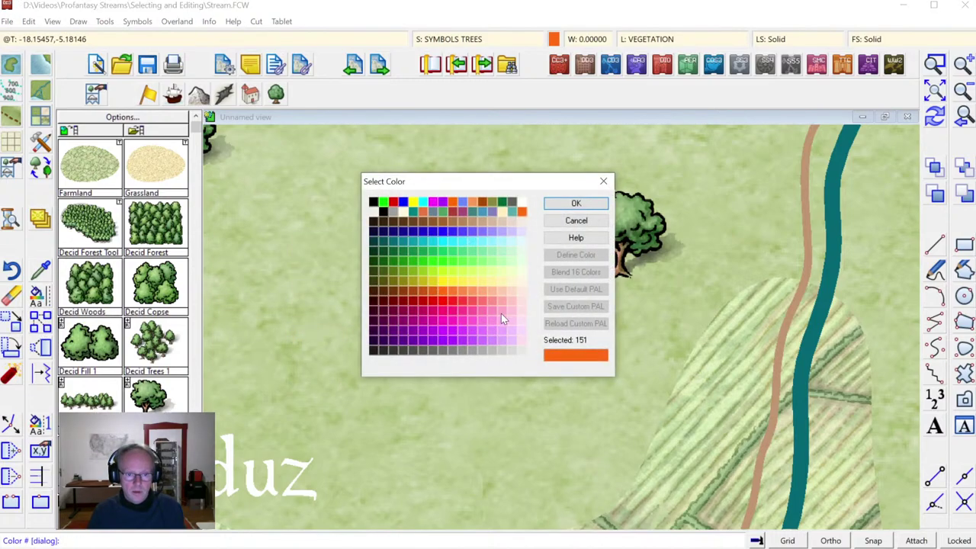
left_click(575, 202)
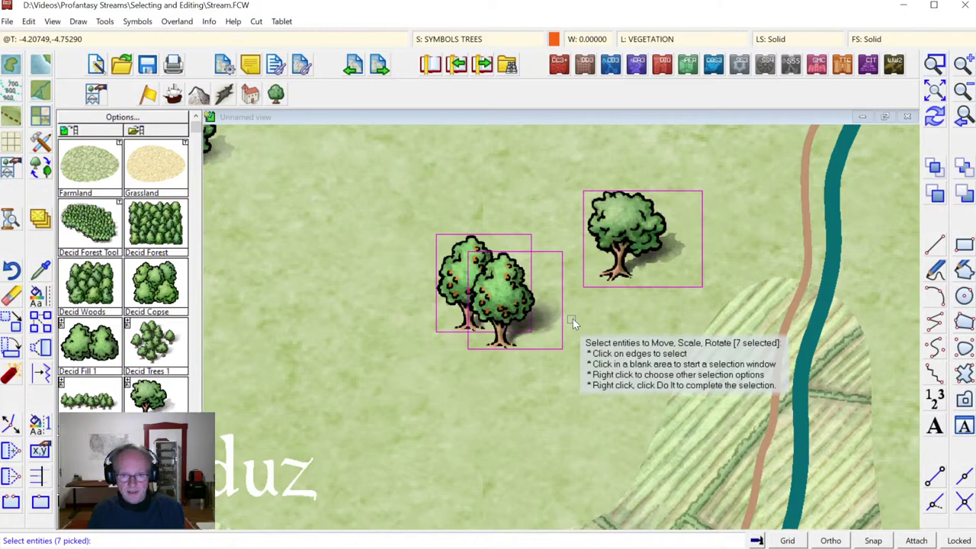
key("Return")
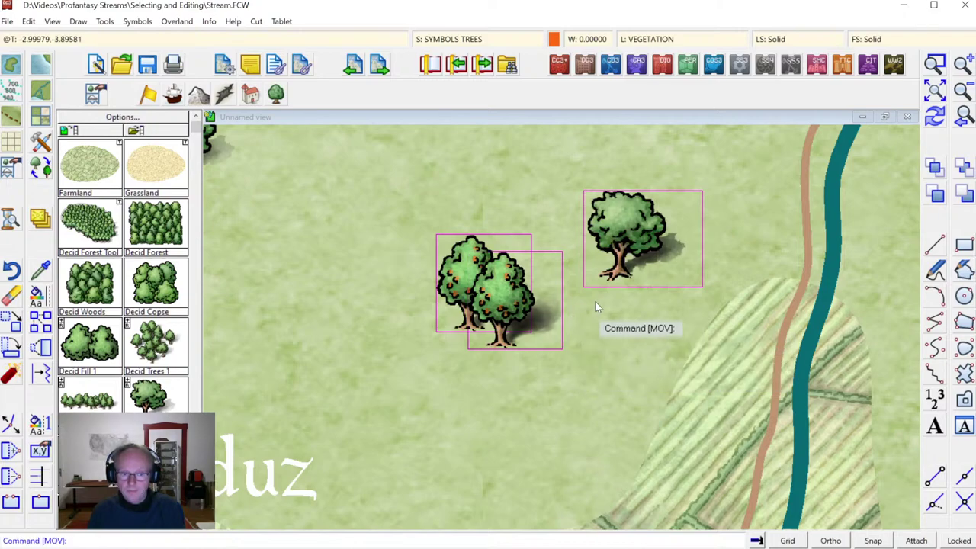
Step: Change the color of the Edoam banner label to dark red, color 164, through its properties
left_click(961, 122)
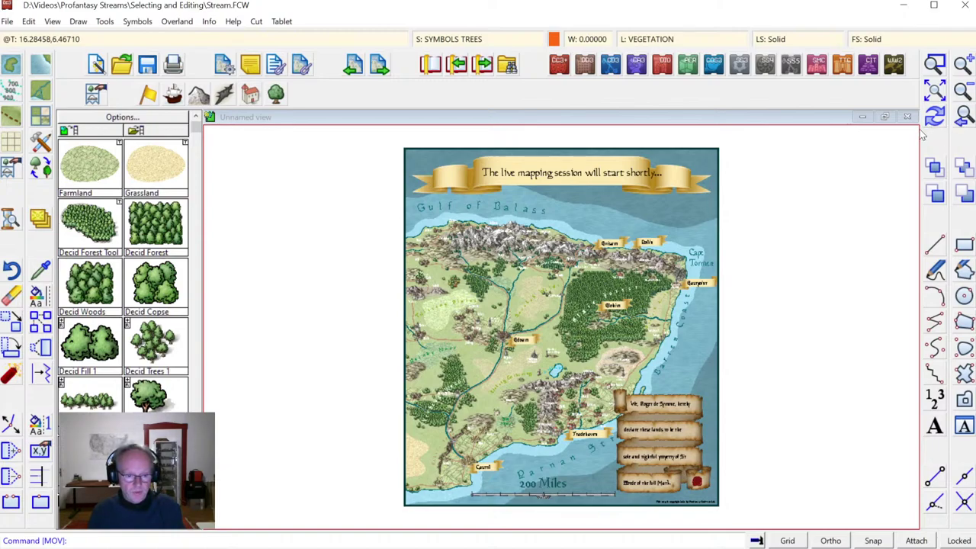
left_click(935, 90)
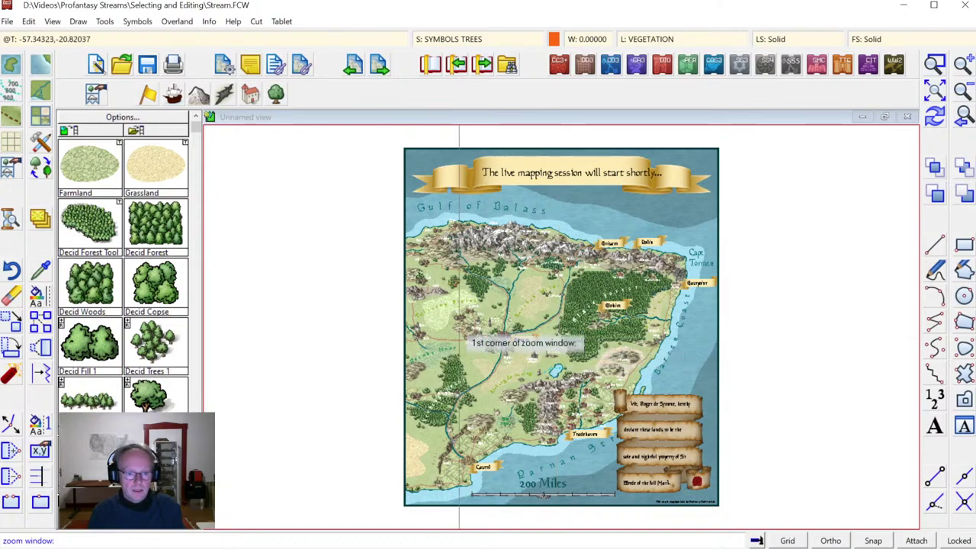
left_click(461, 315)
left_click(553, 377)
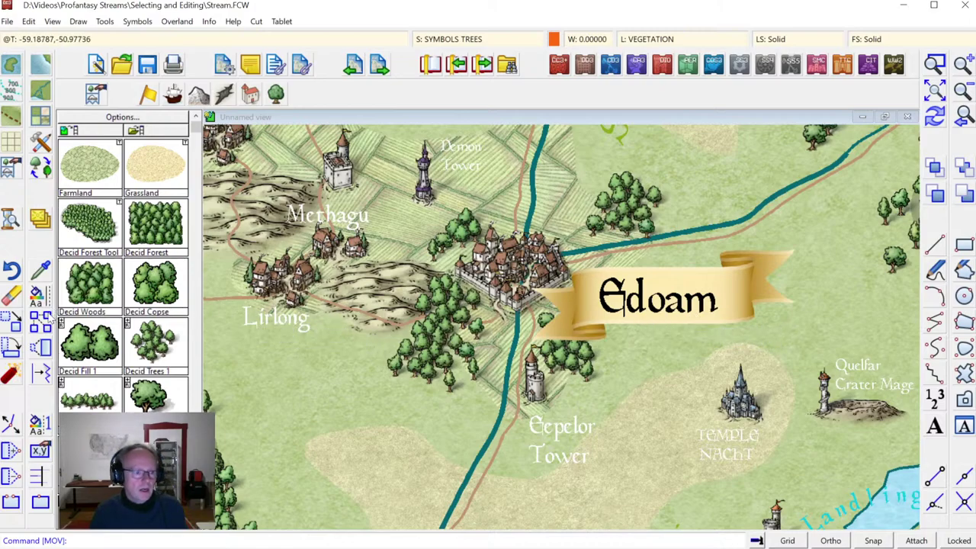
left_click(36, 301)
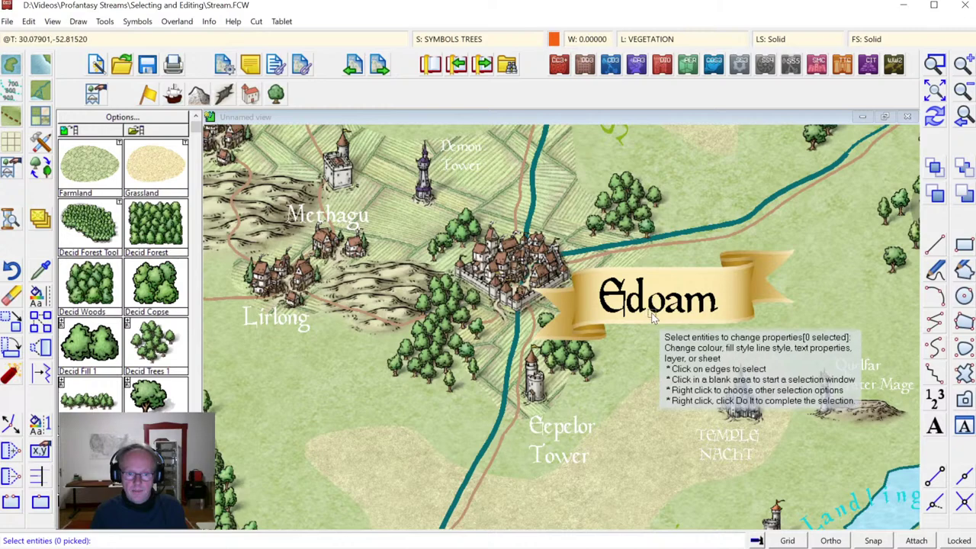
left_click(650, 315)
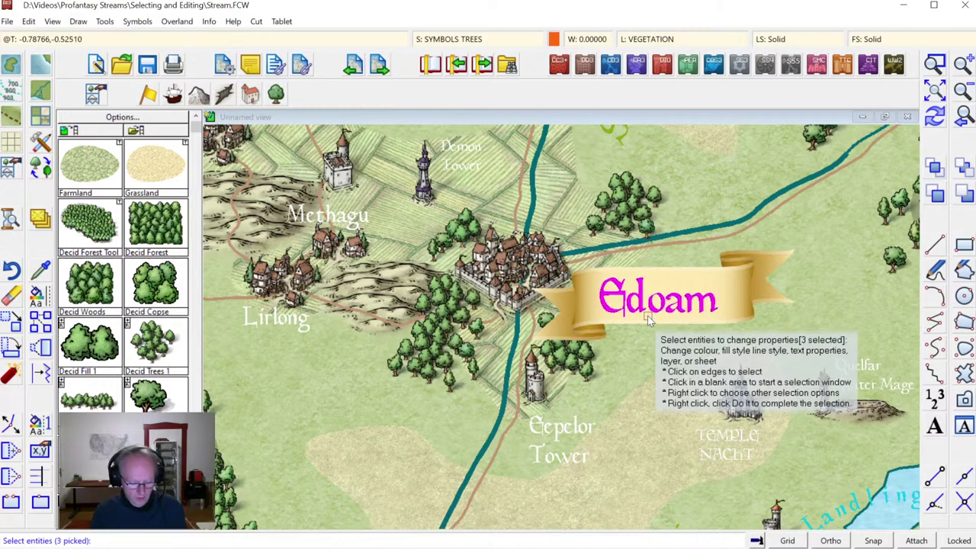
right_click(647, 317)
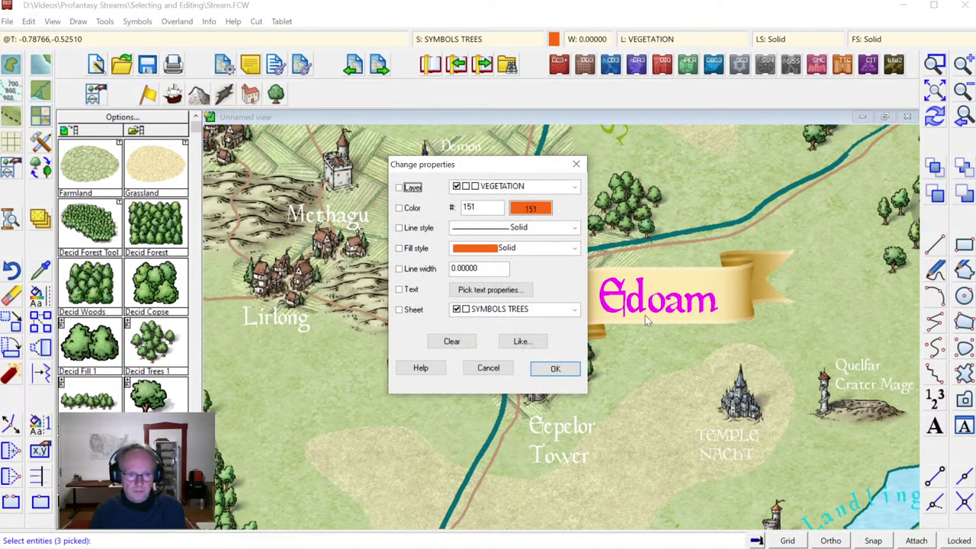
left_click(400, 208)
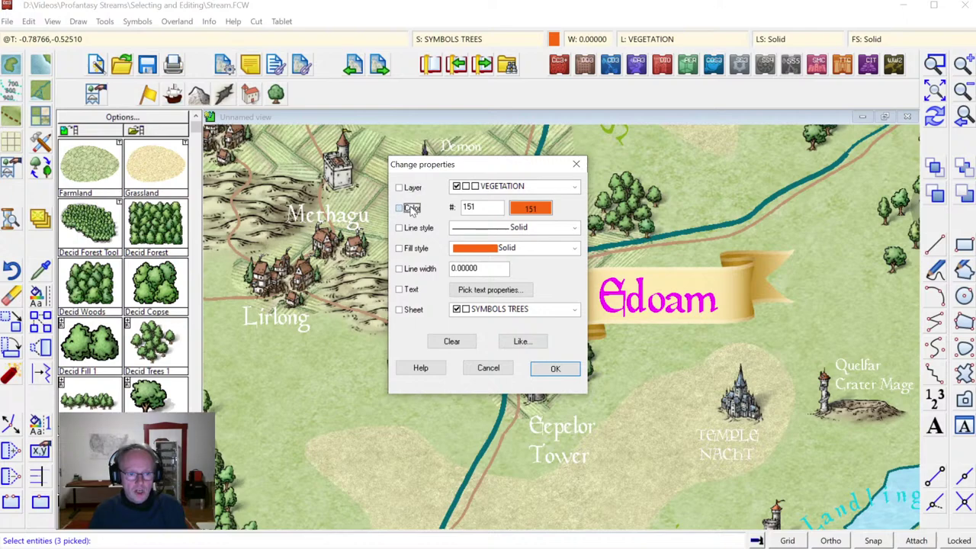
left_click(537, 211)
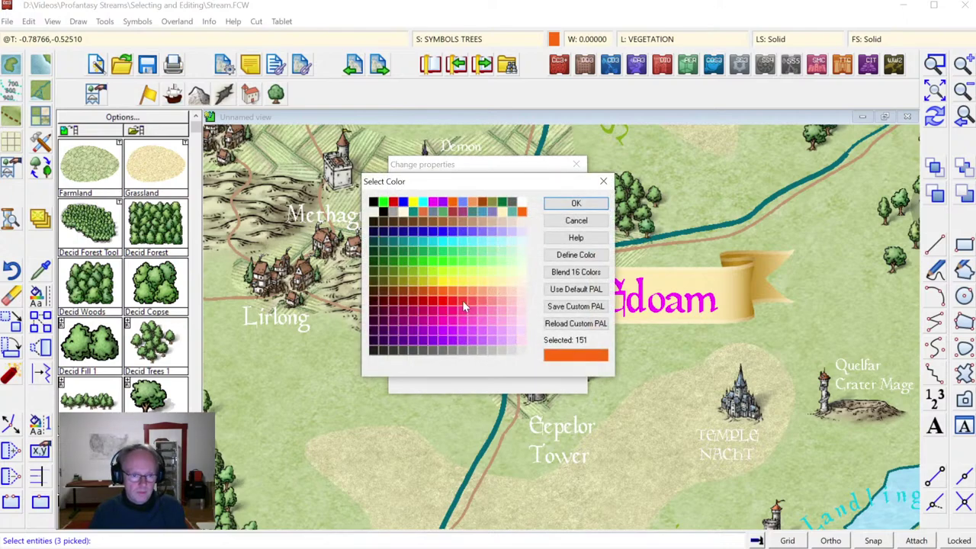
left_click(414, 303)
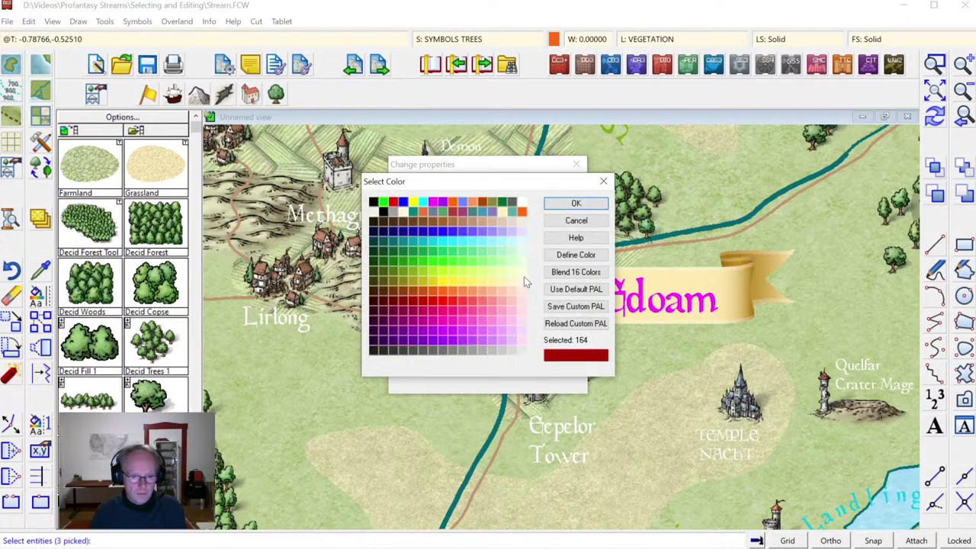
left_click(576, 203)
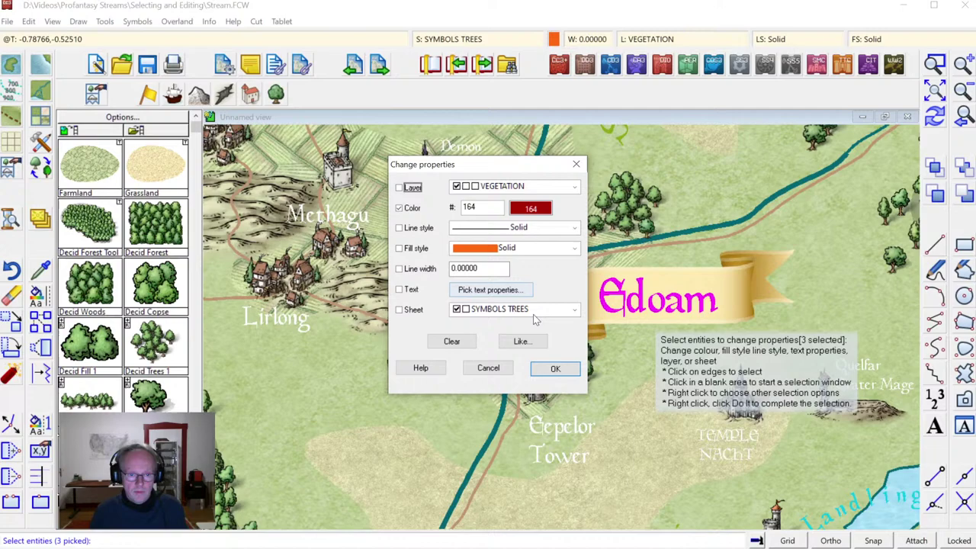
left_click(553, 369)
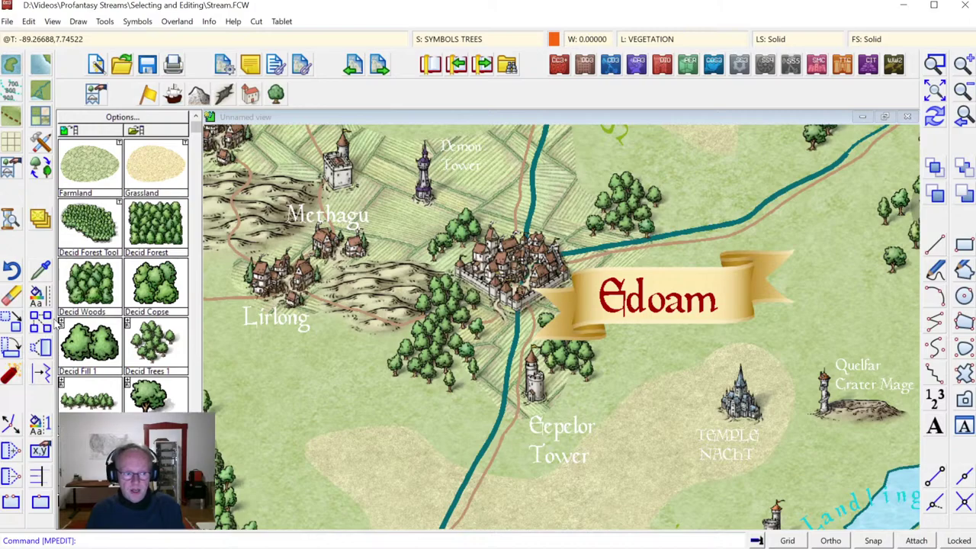
Step: Select the Edoam label for another property change and choose dark green, color 82
right_click(278, 297)
left_click(682, 316)
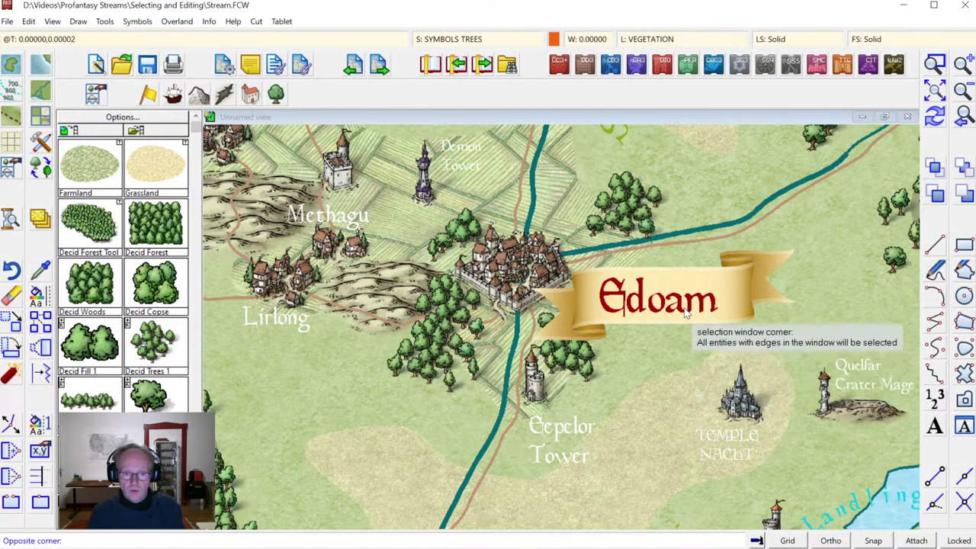
left_click(683, 316)
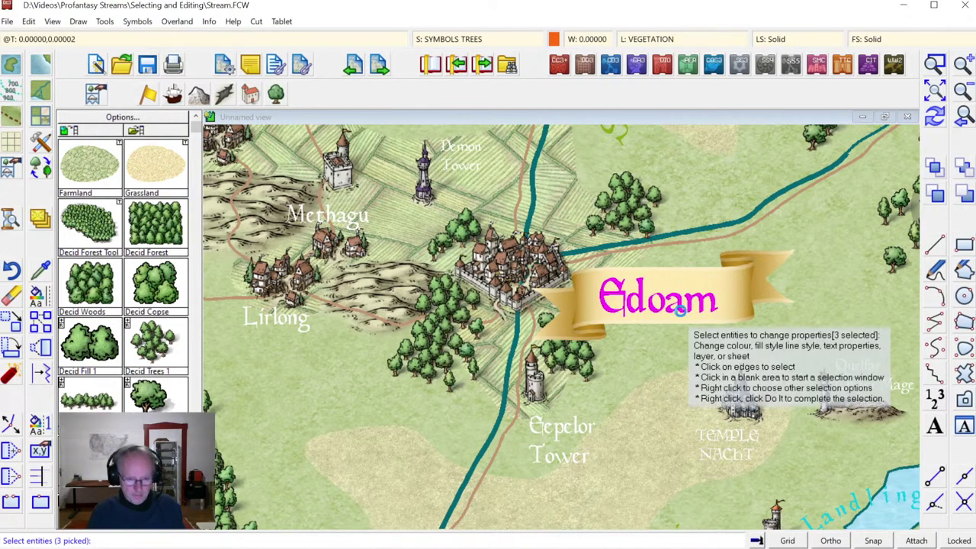
right_click(683, 317)
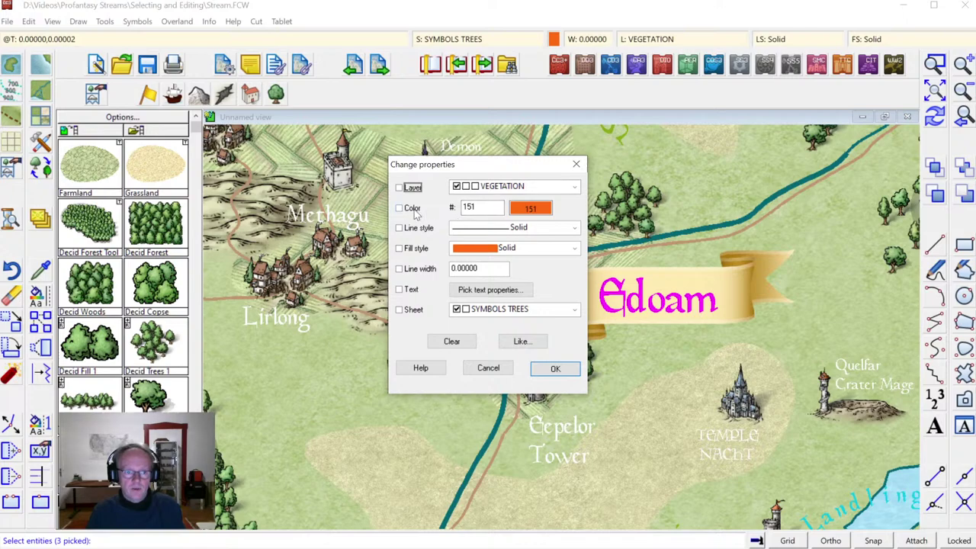
left_click(411, 211)
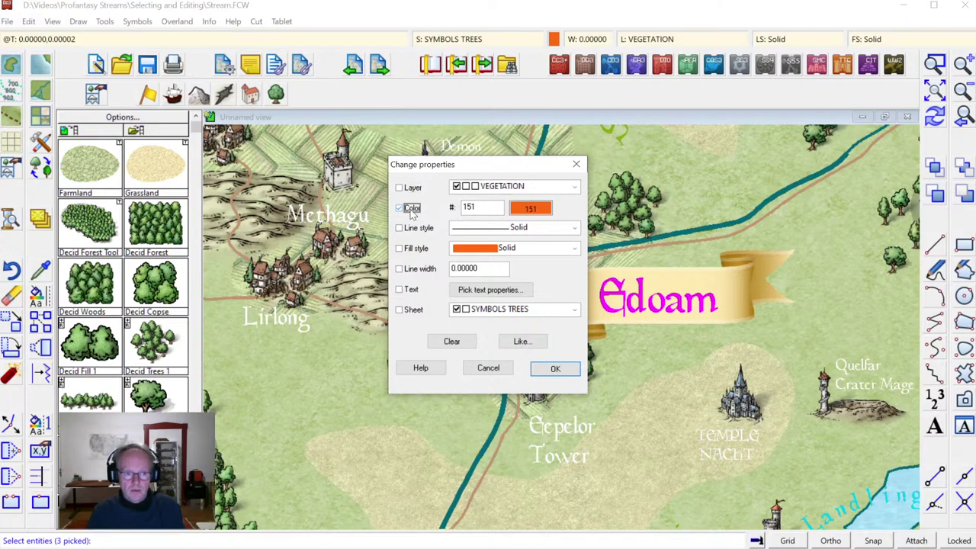
left_click(534, 210)
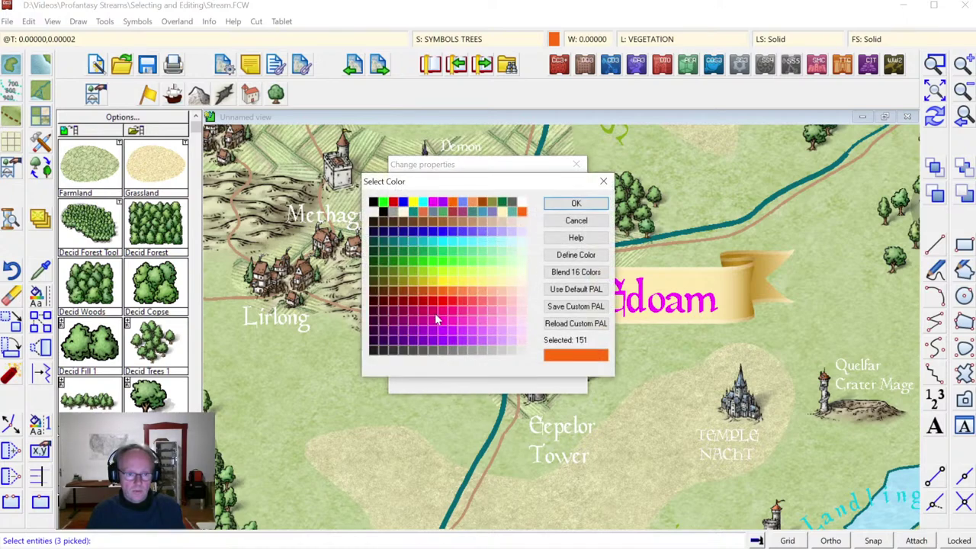
left_click(394, 249)
left_click(549, 206)
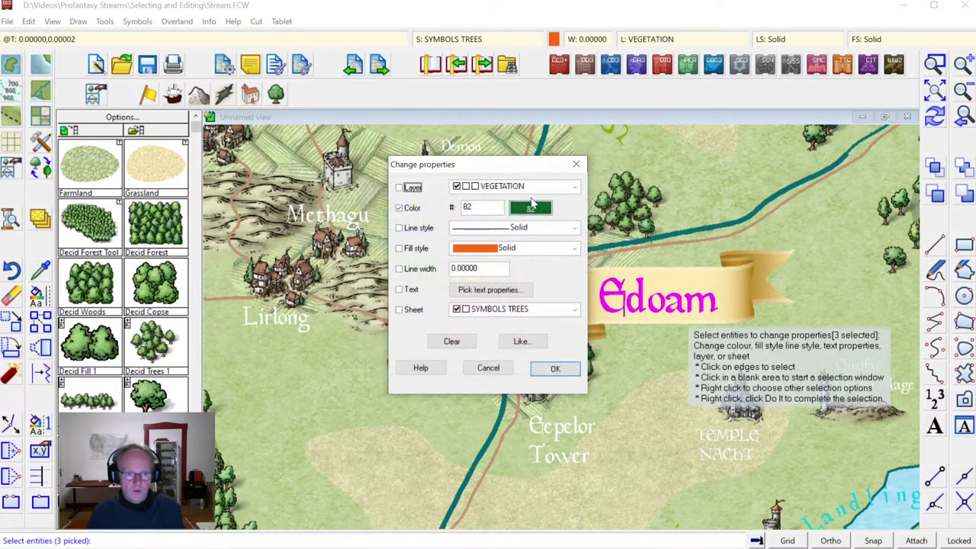
Step: Include the STRUCTURES layer in the Edoam label's property change and apply it
left_click(516, 186)
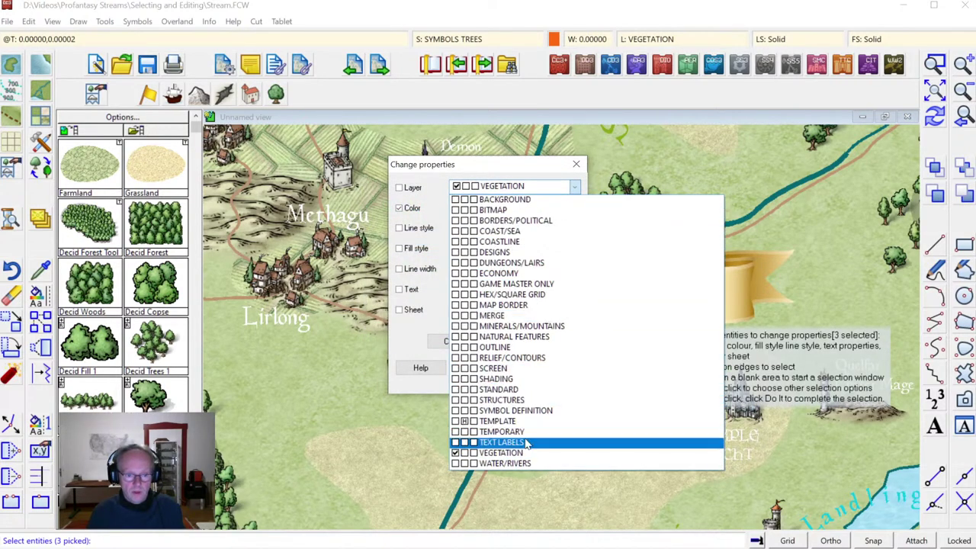
left_click(520, 444)
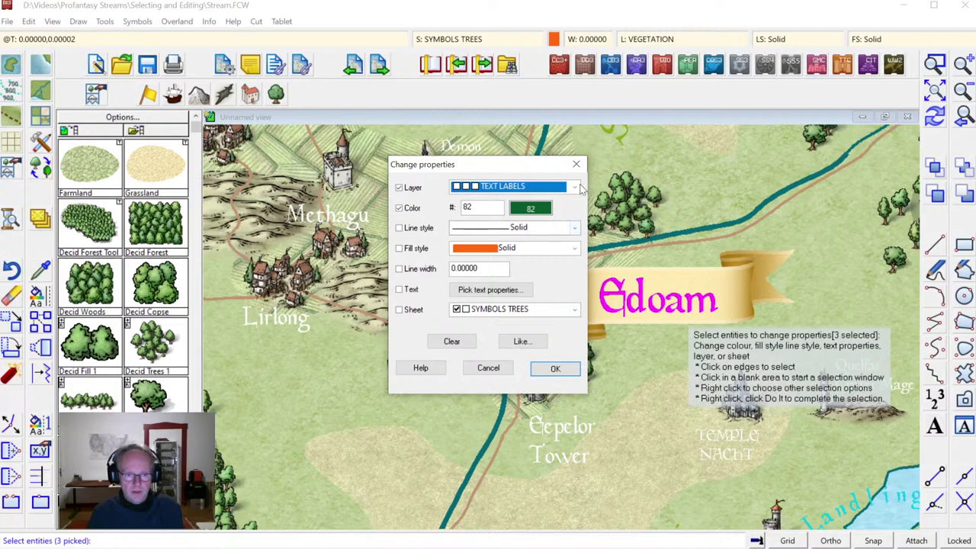
left_click(578, 188)
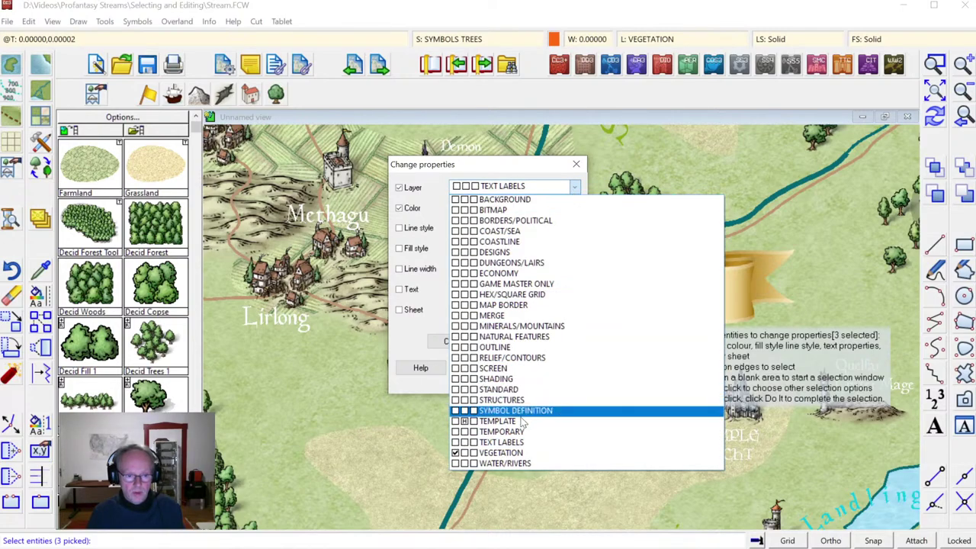
left_click(469, 402)
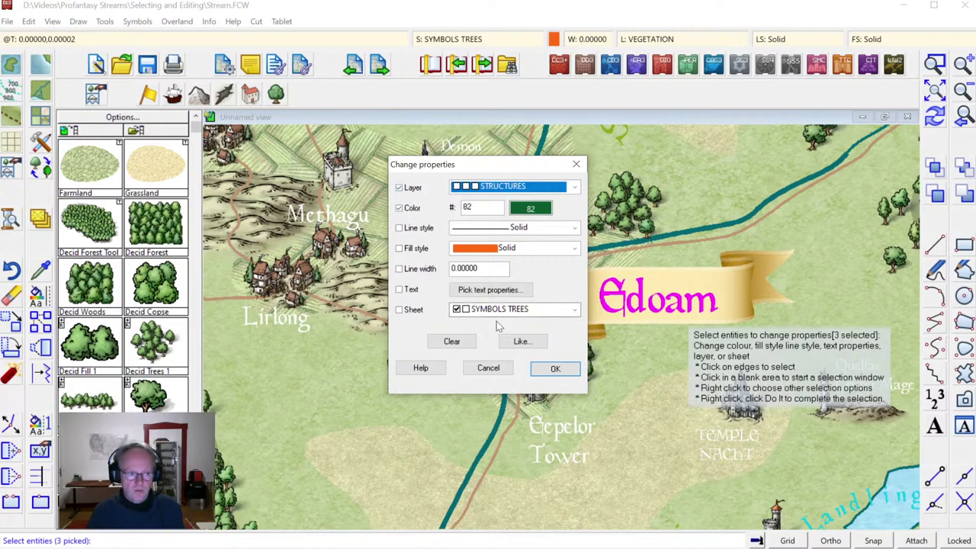
left_click(552, 369)
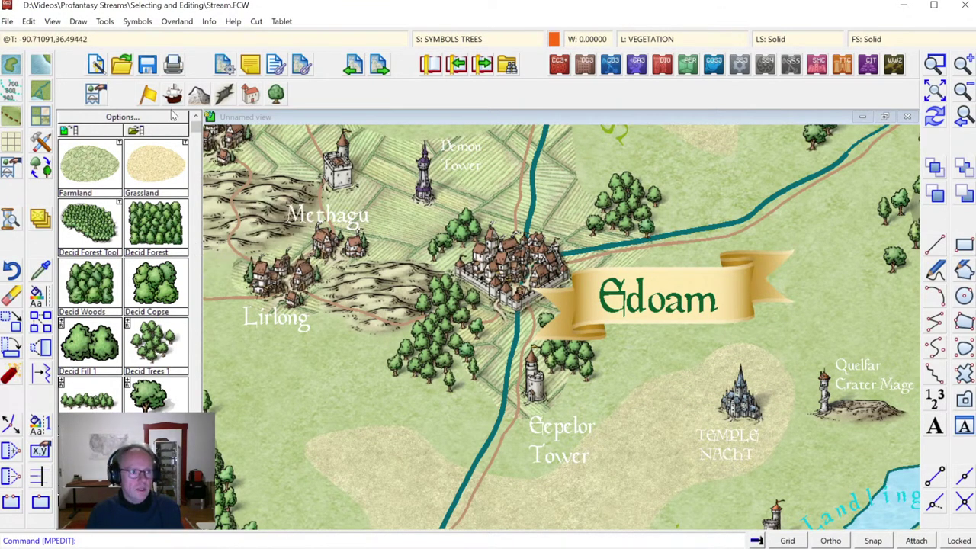
Step: Undo the last property change made to the Edoam label
left_click(29, 21)
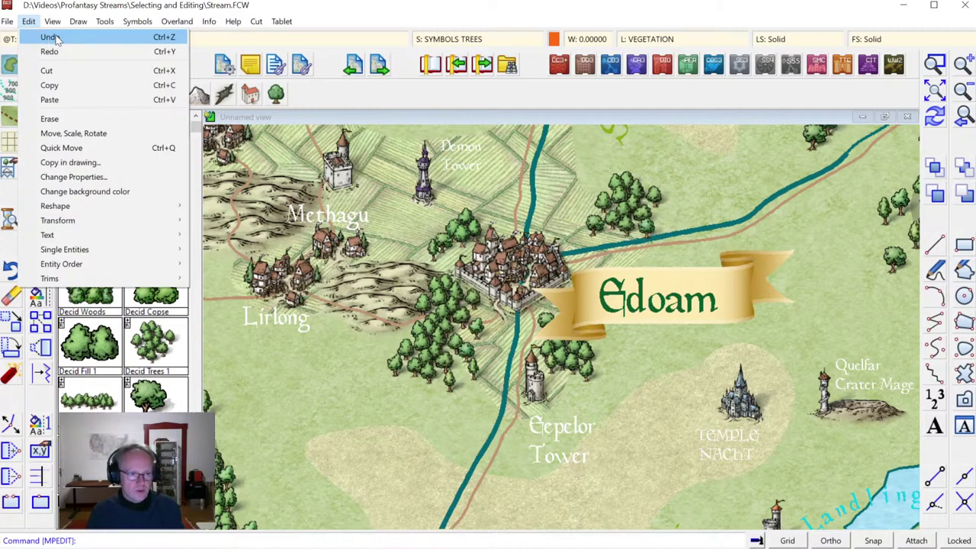
left_click(56, 38)
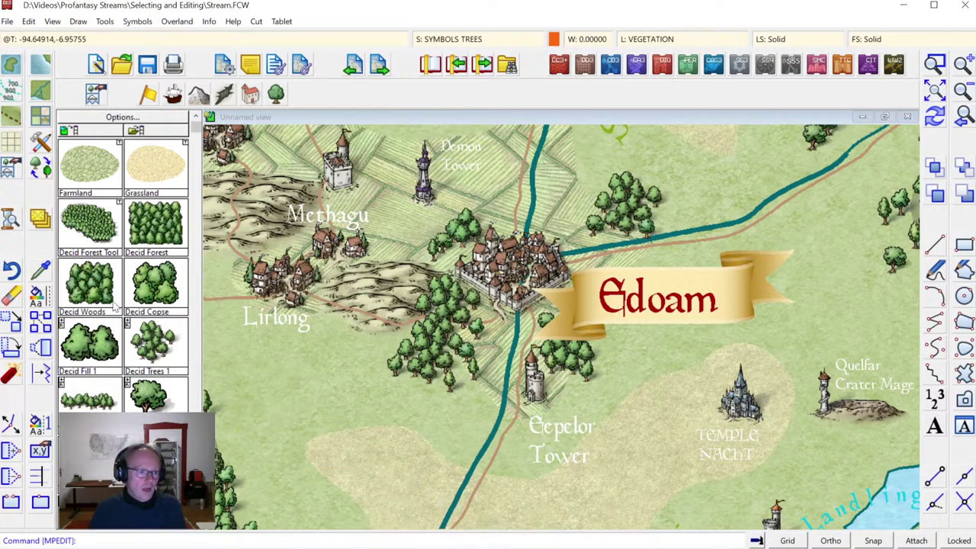
Step: Recolor the Eepelor Tower label with the Change Color command, entering color number 151
right_click(43, 297)
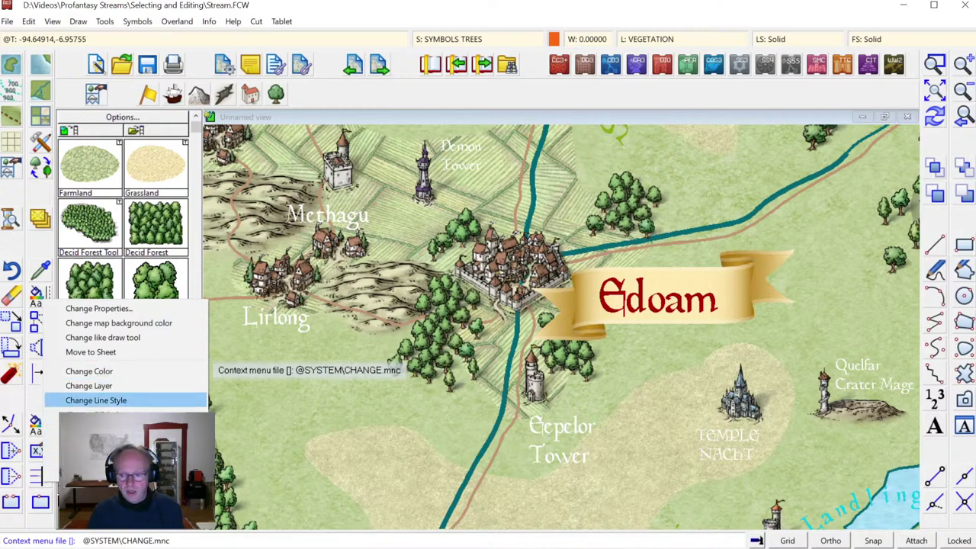
left_click(115, 372)
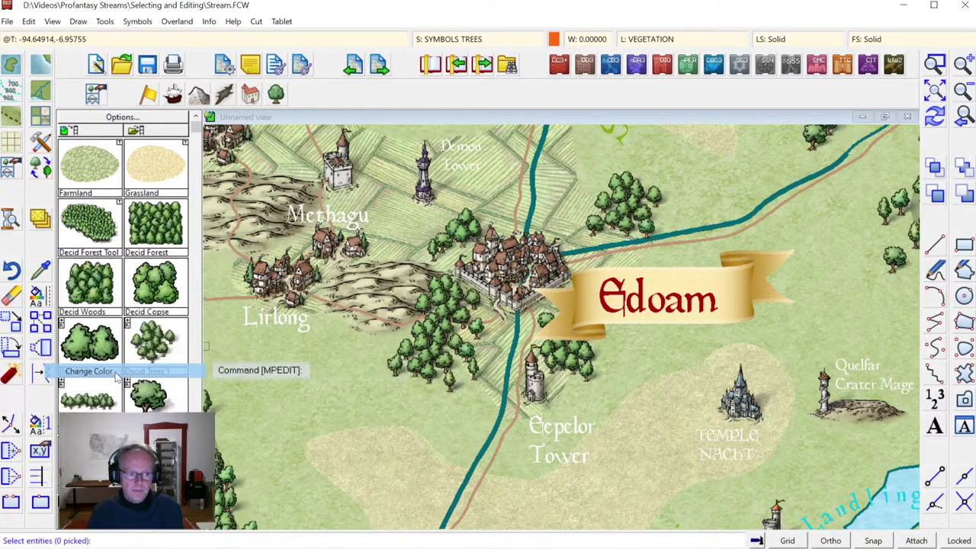
left_click(577, 432)
left_click(652, 378)
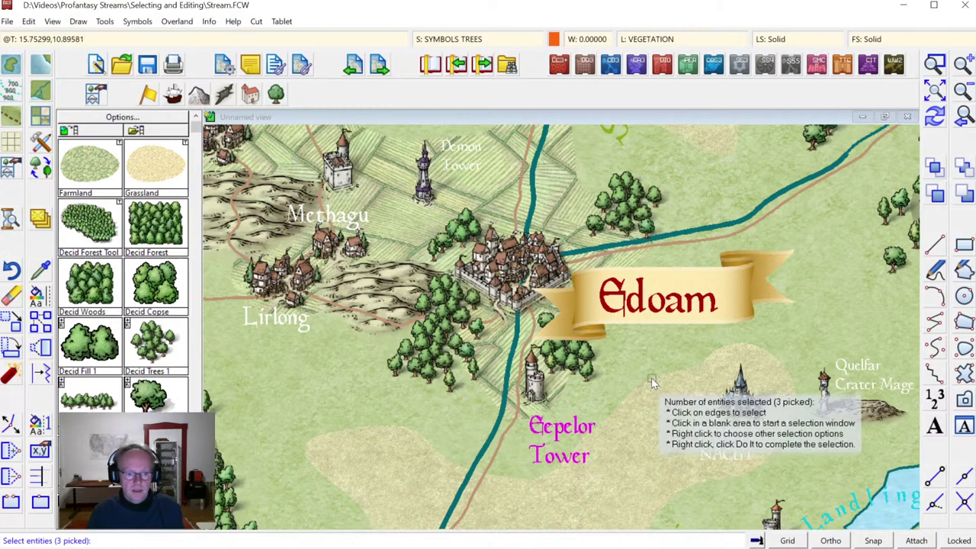
key("Return")
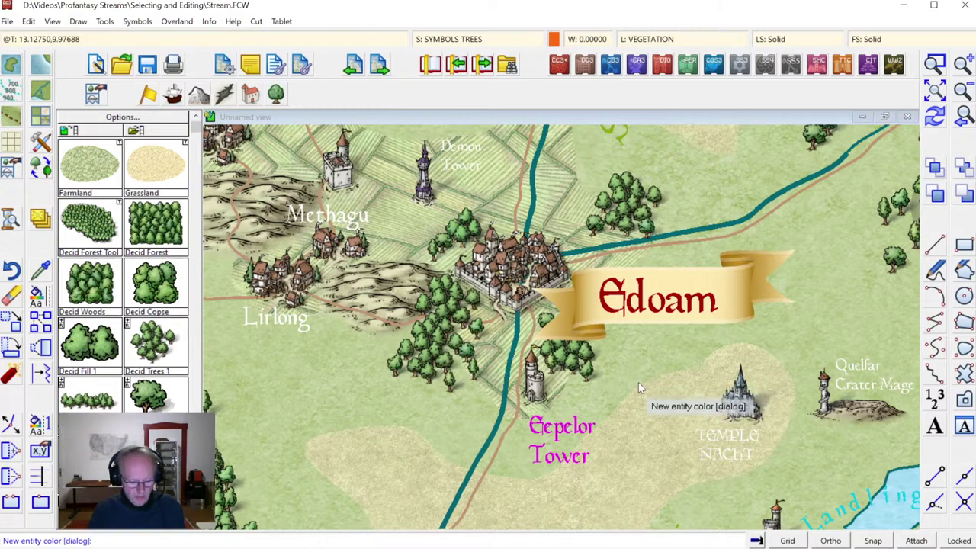
type("16")
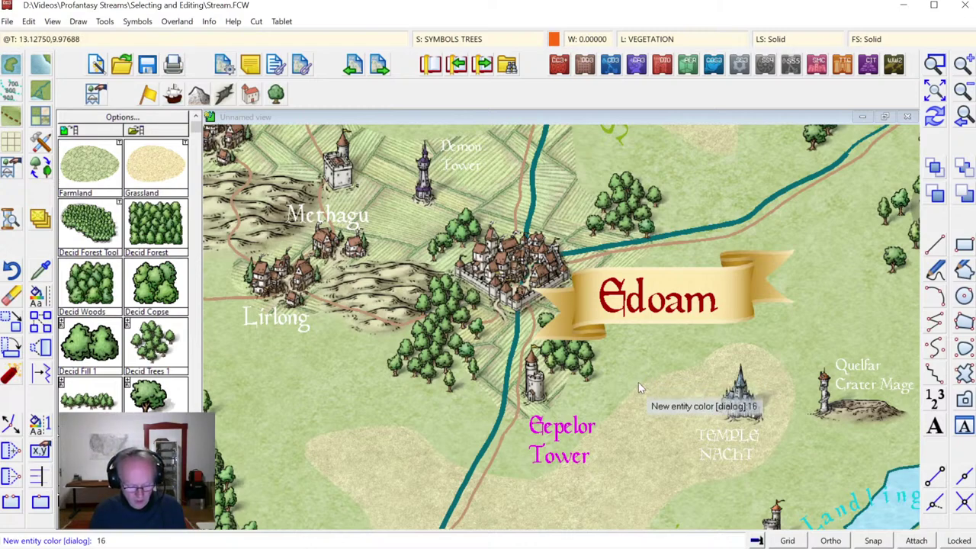
key("BackSpace")
type("52")
key("BackSpace")
type("1")
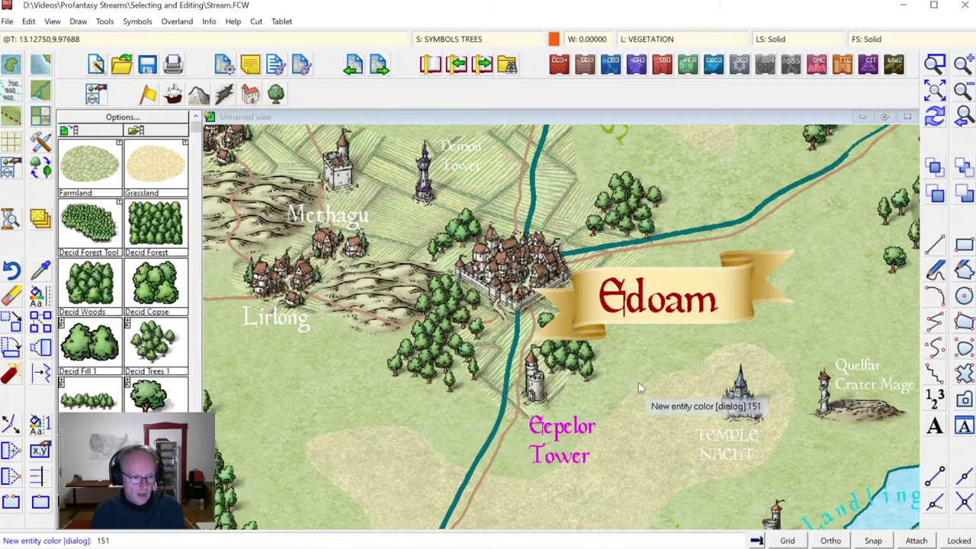
key("Return")
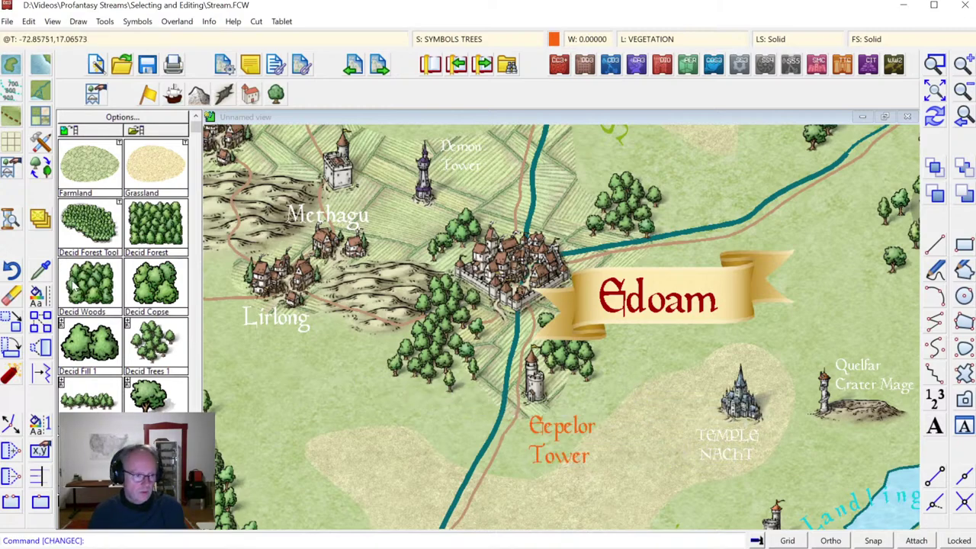
Step: Recolor the Eepelor Tower label with the Change Color command, picking red color 168 from the palette
right_click(46, 300)
left_click(91, 373)
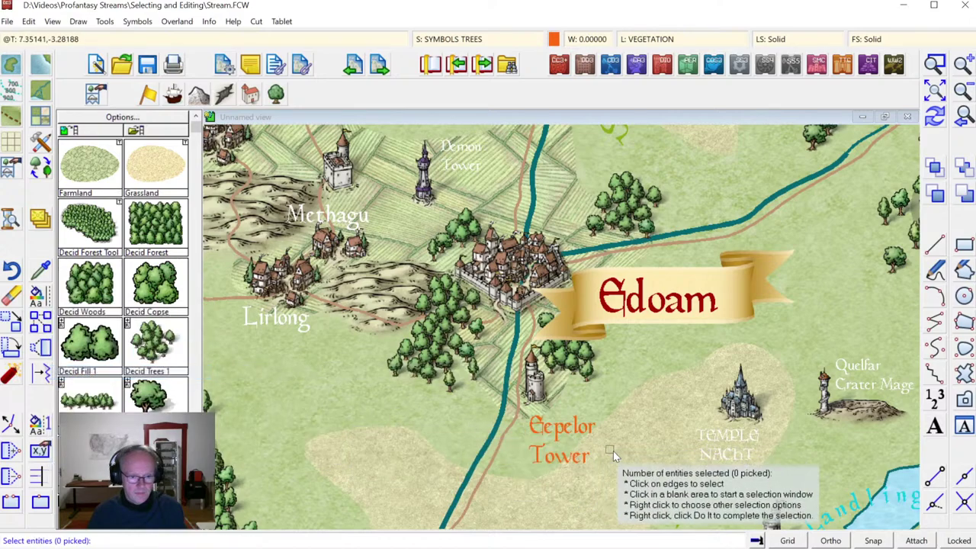
left_click(589, 436)
left_click(577, 437)
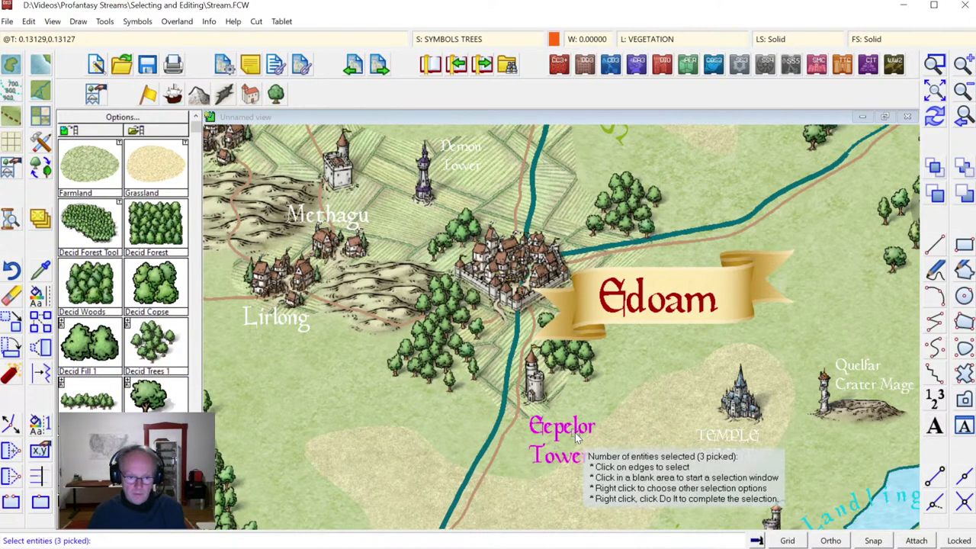
key("Return")
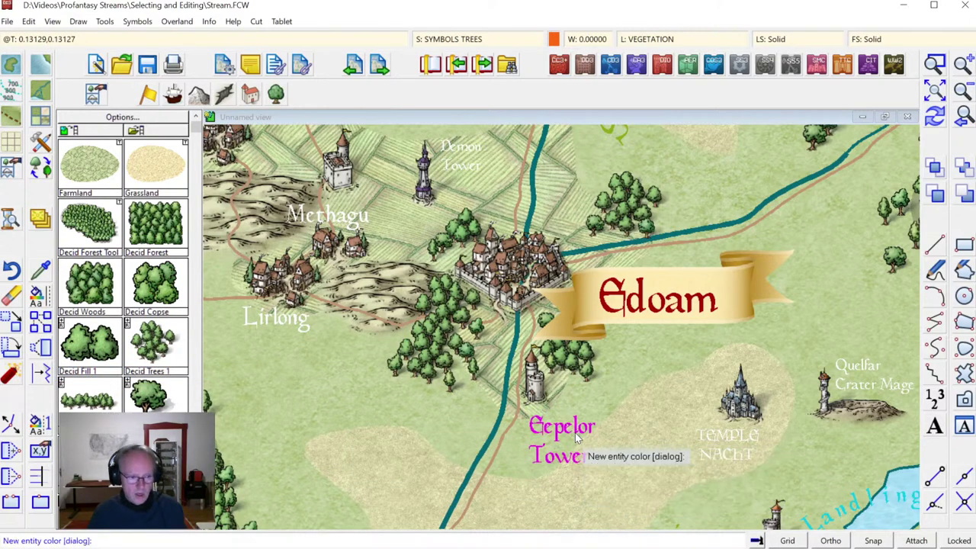
right_click(609, 435)
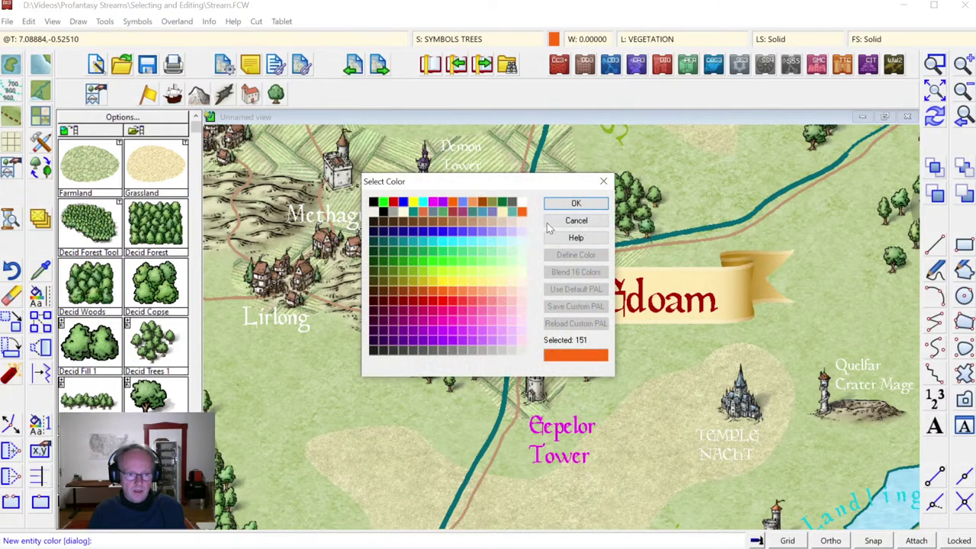
left_click(449, 303)
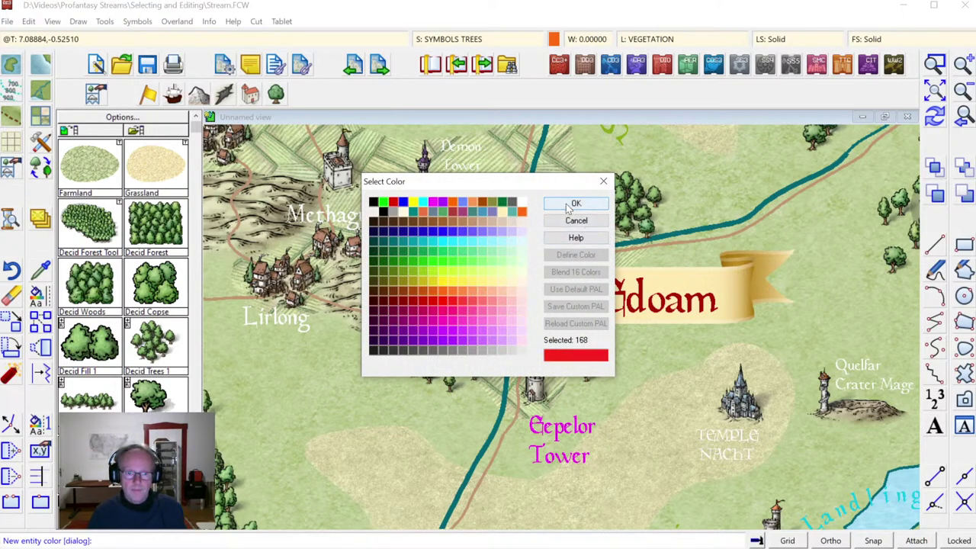
left_click(575, 203)
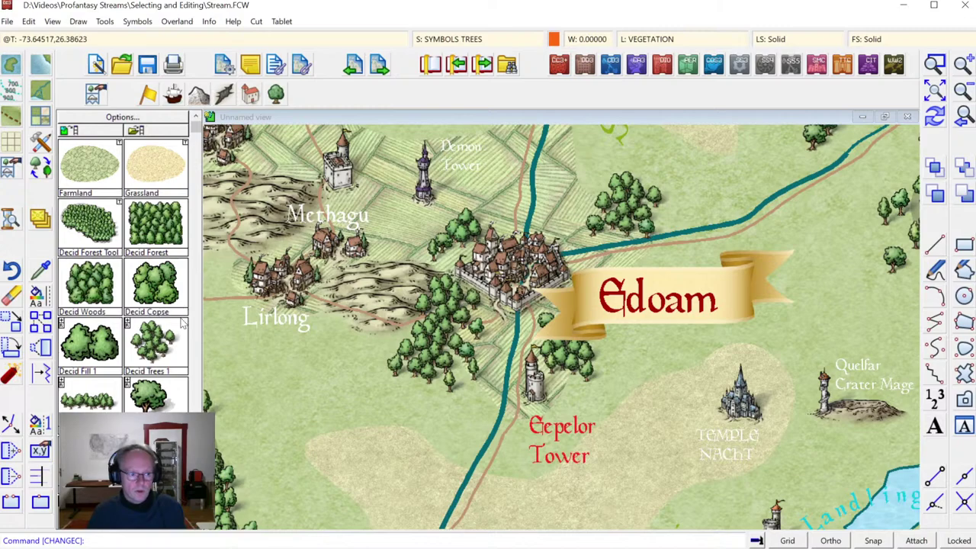
Step: Recolor the previously selected Eepelor Tower label by copying the color of the Edoam label with the Change Color command
right_click(351, 372)
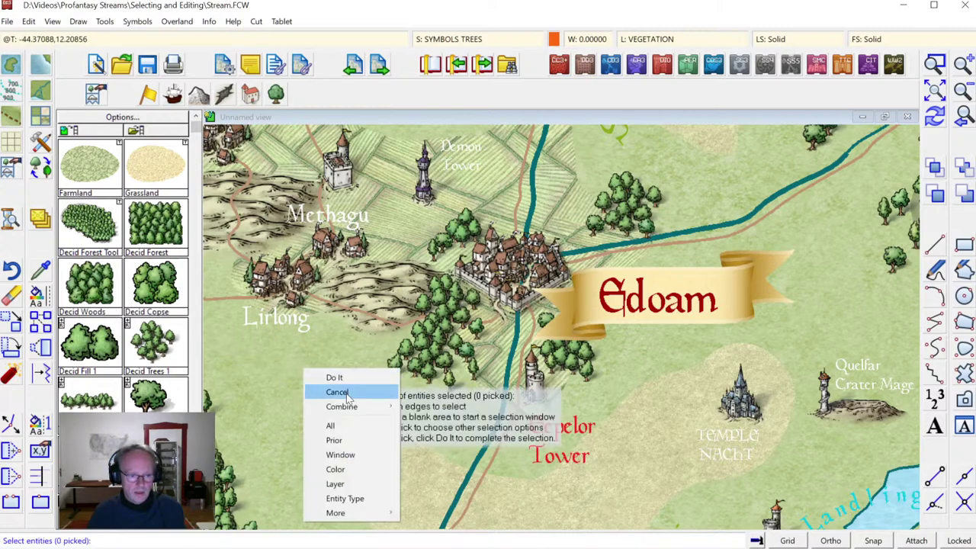
left_click(345, 445)
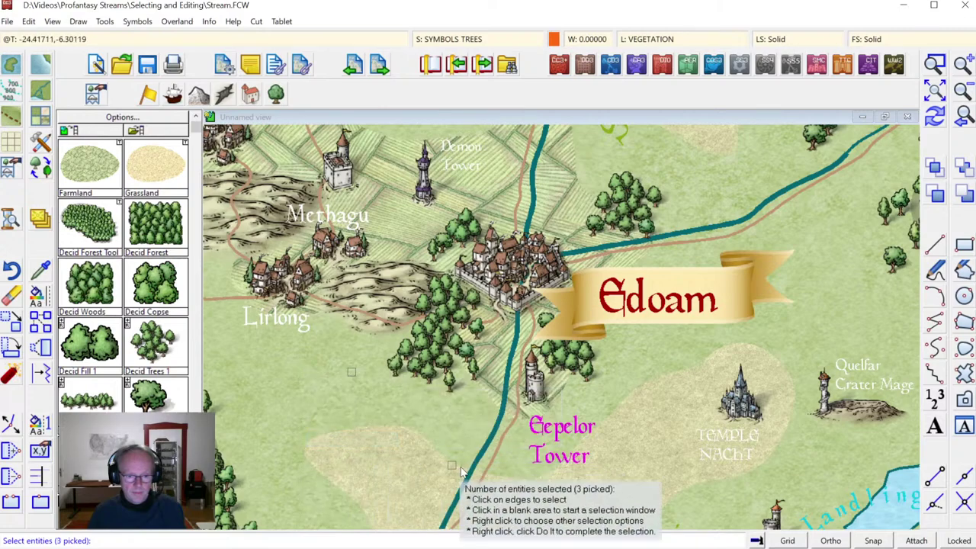
key("Return")
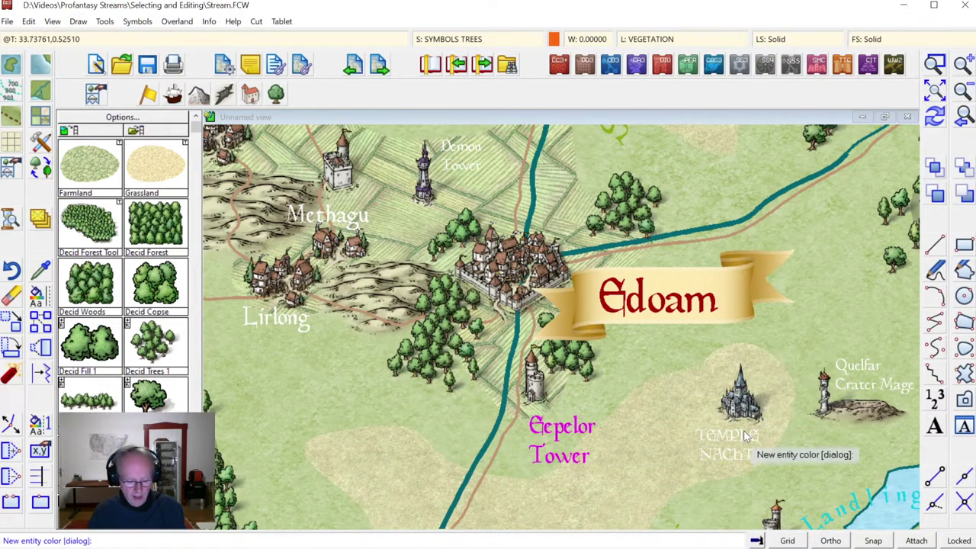
left_click(689, 319)
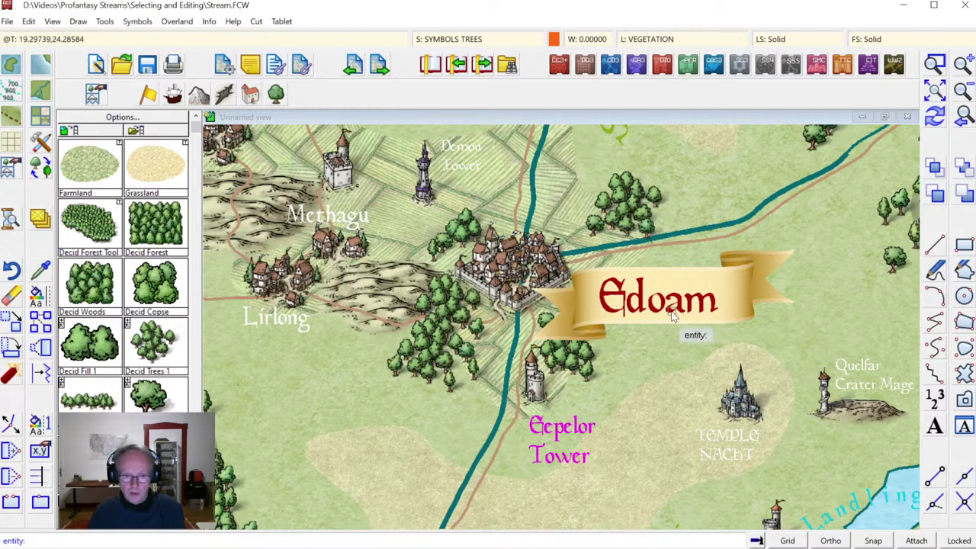
right_click(673, 316)
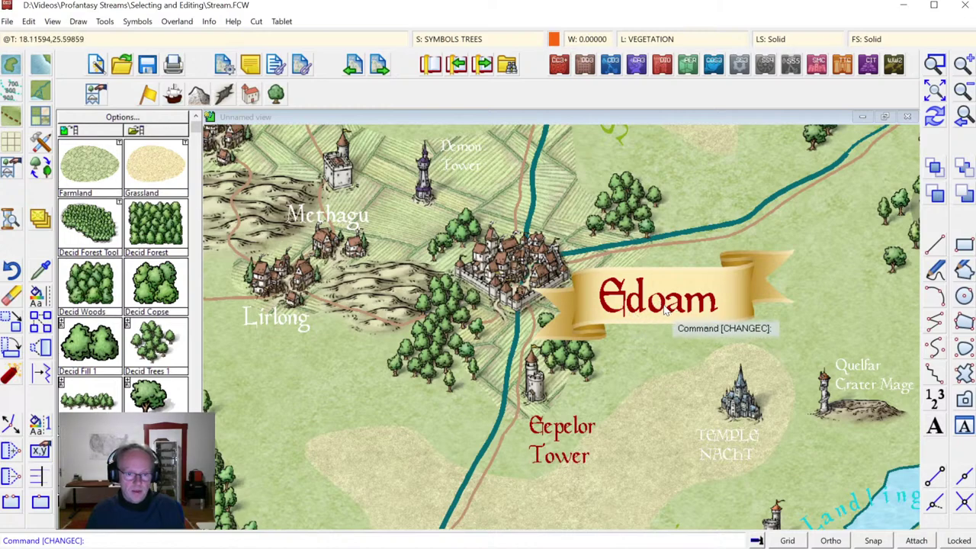
left_click(687, 430)
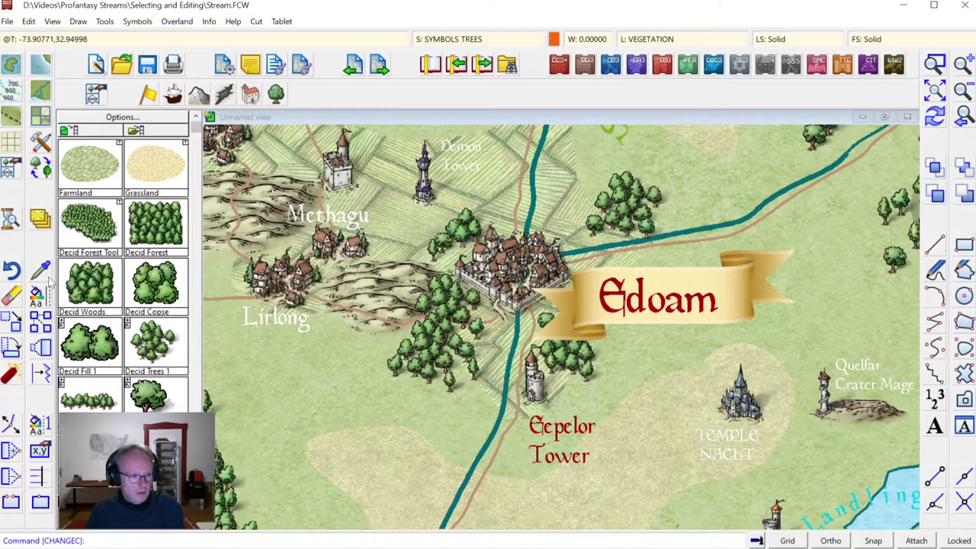
right_click(37, 297)
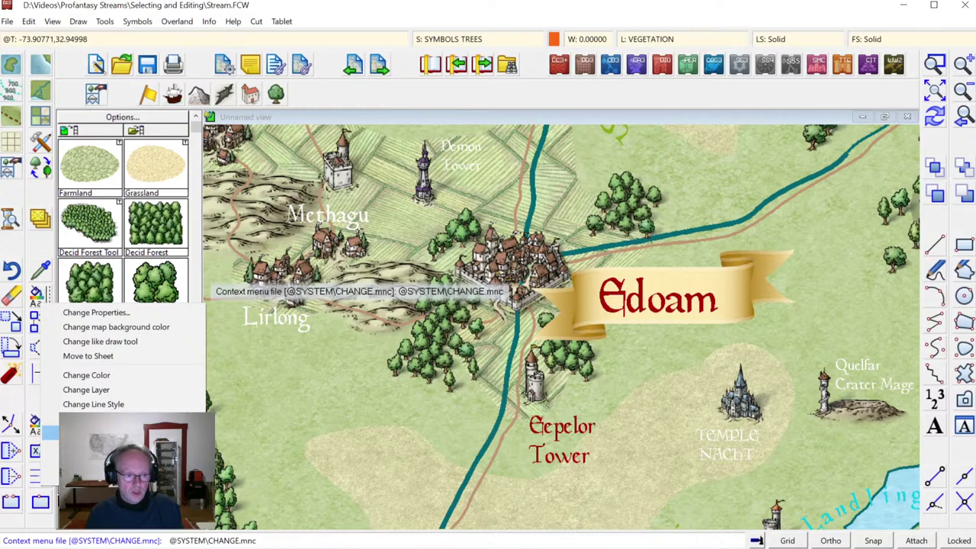
left_click(50, 432)
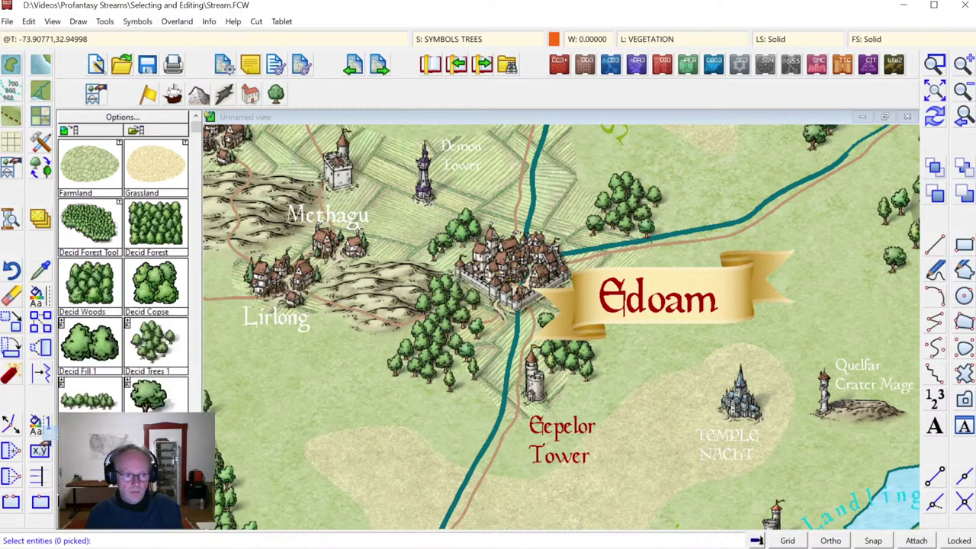
right_click(318, 365)
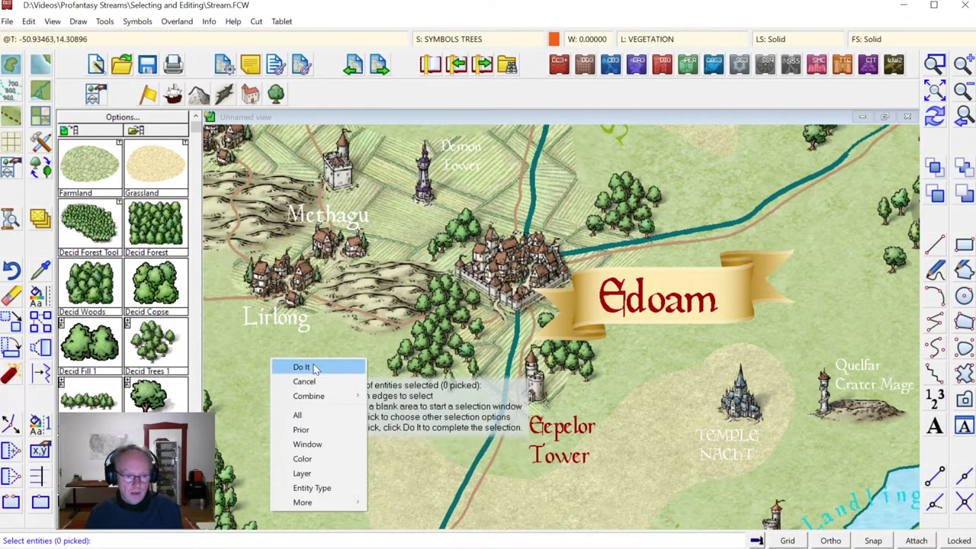
left_click(324, 489)
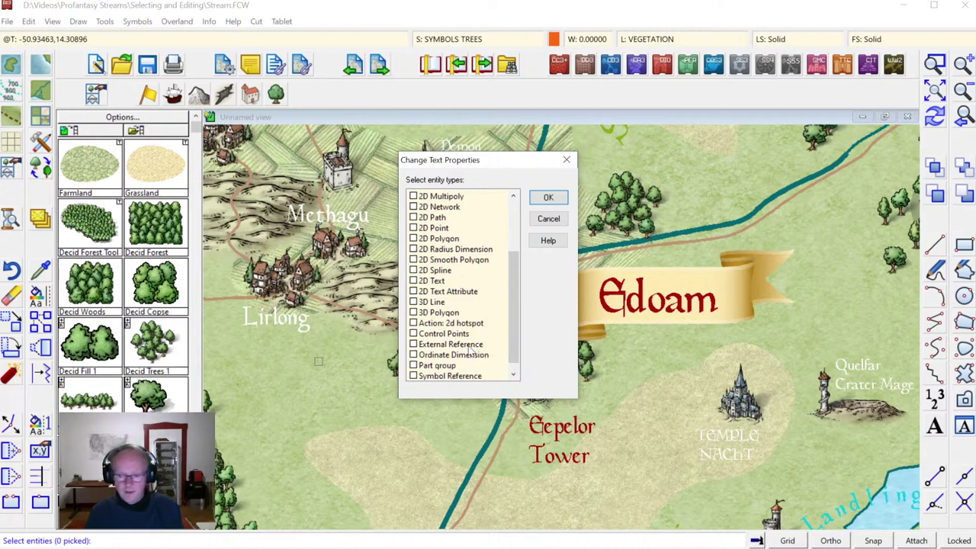
left_click(548, 220)
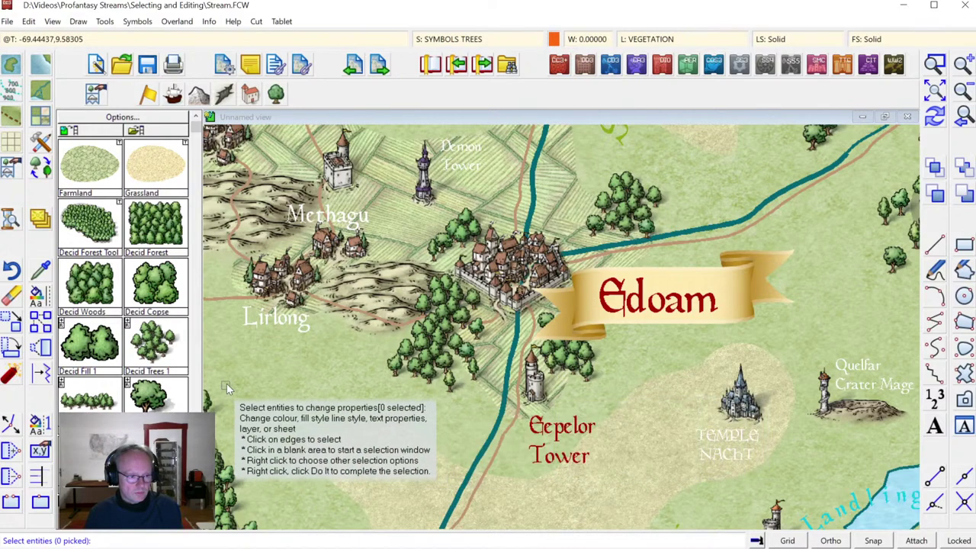
right_click(47, 293)
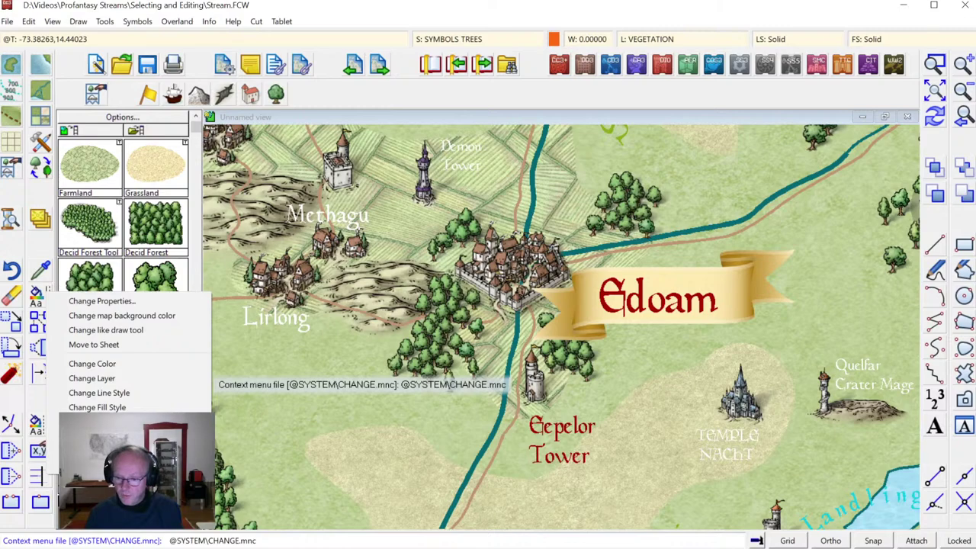
left_click(102, 300)
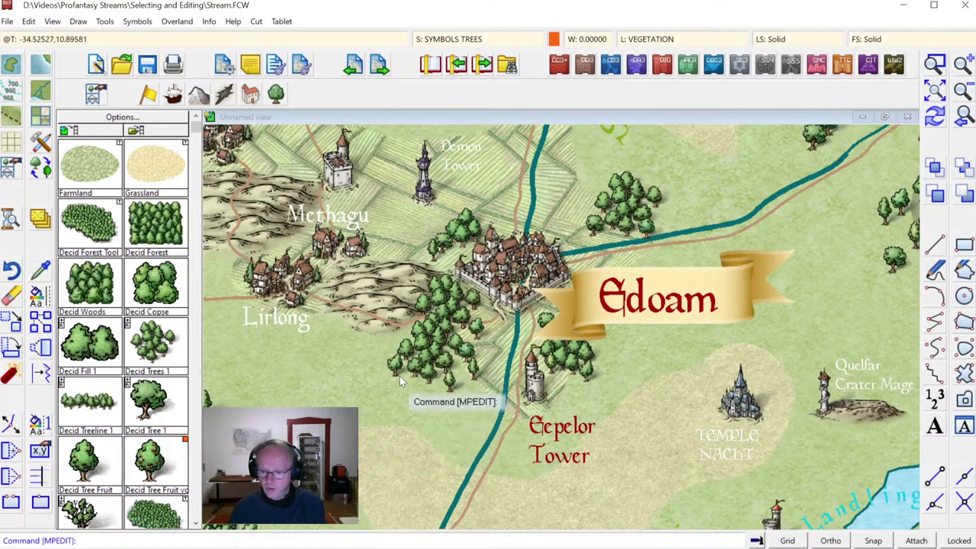
left_click(39, 300)
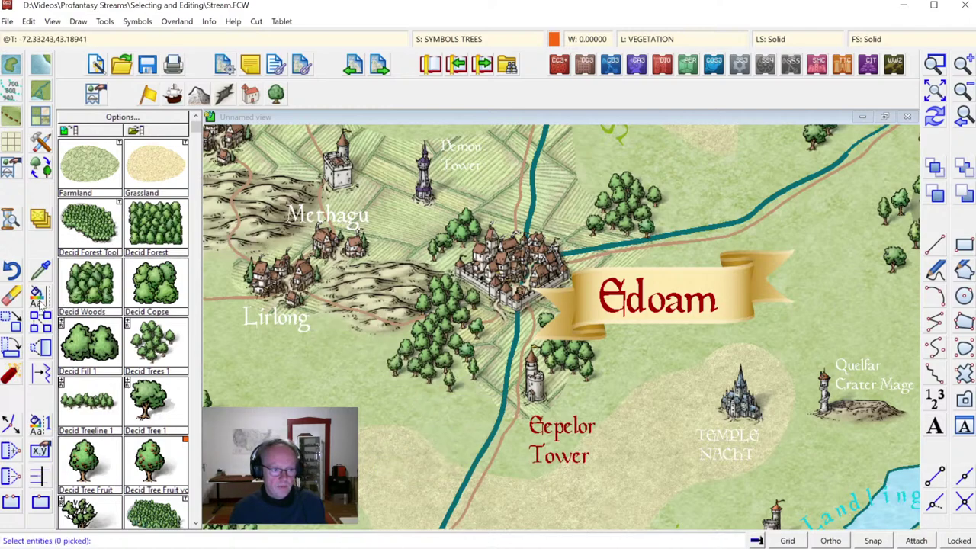
Step: Start the Change Text Properties command and select all map labels by the 2D Text entity type
right_click(38, 301)
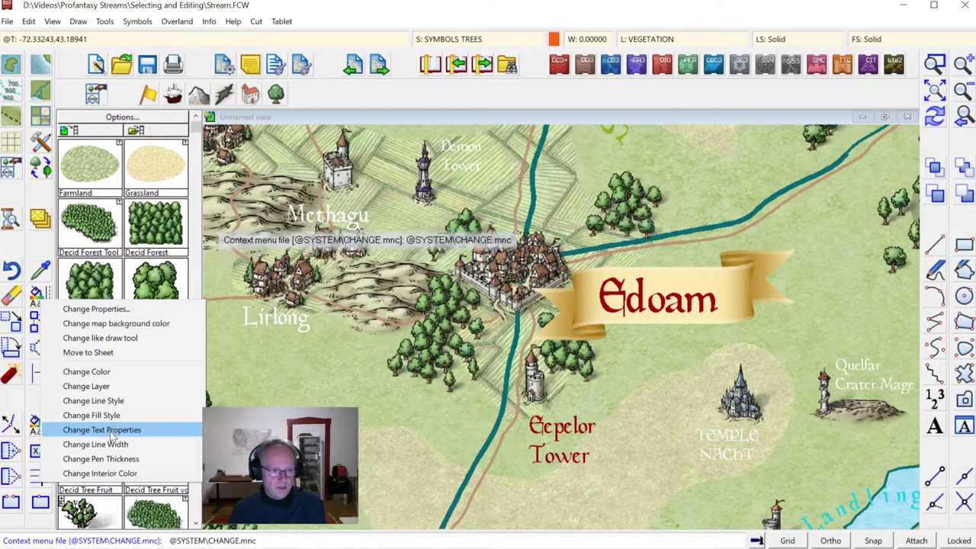
left_click(112, 432)
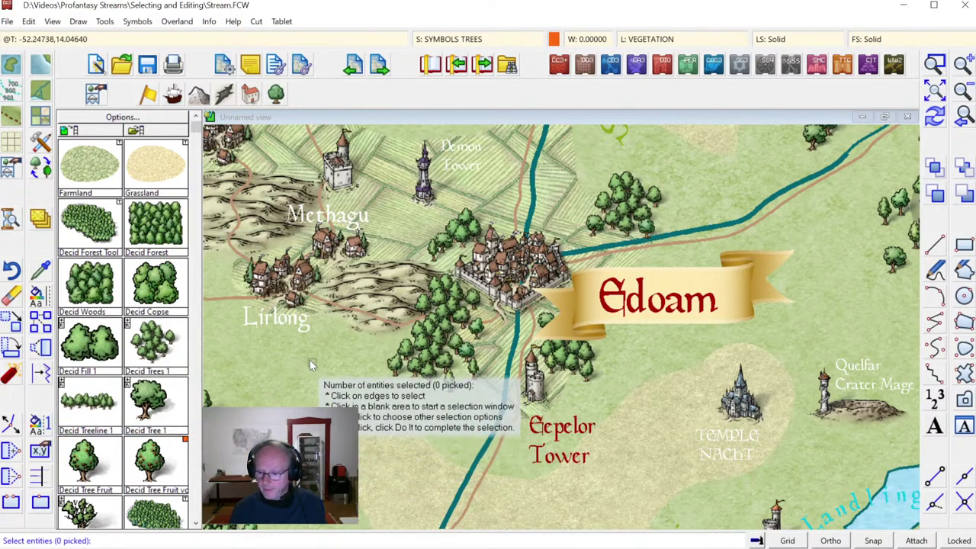
right_click(276, 349)
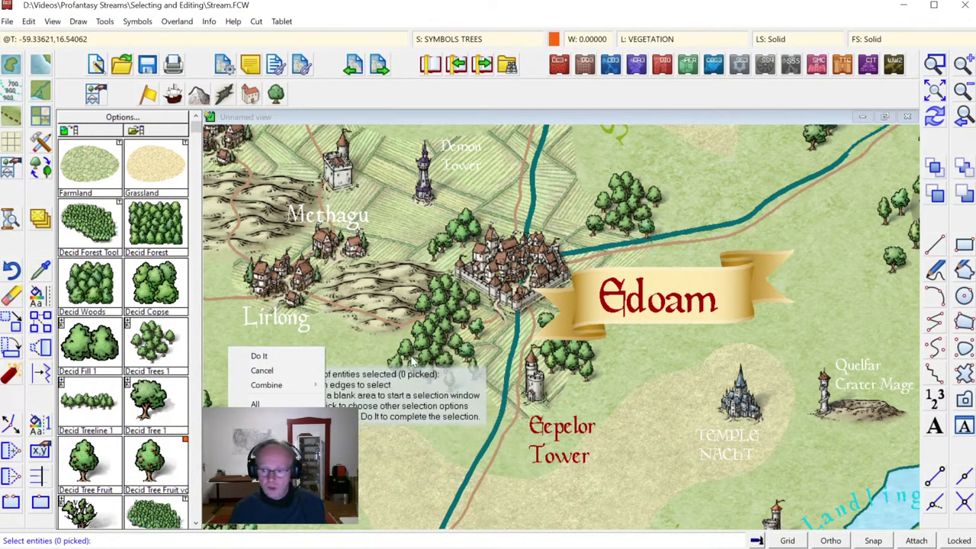
right_click(710, 197)
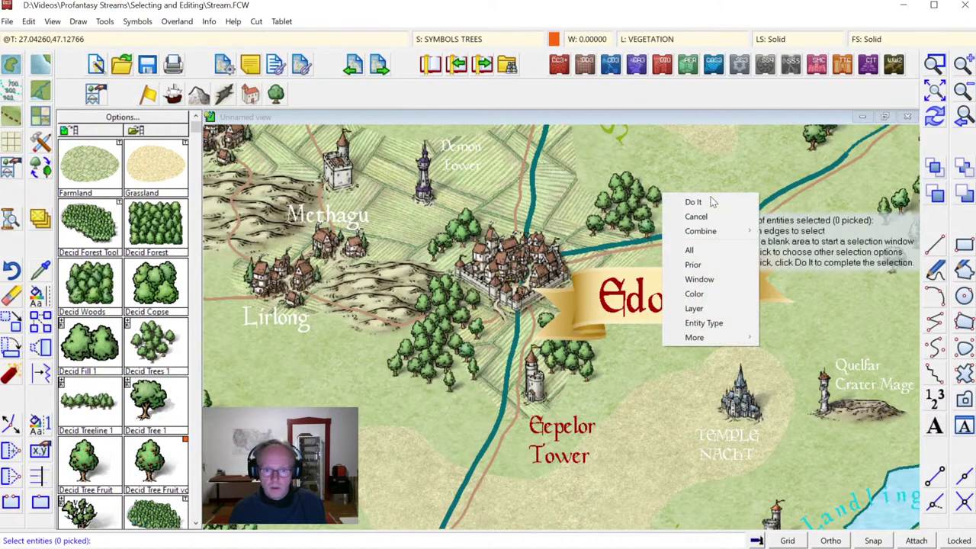
left_click(705, 322)
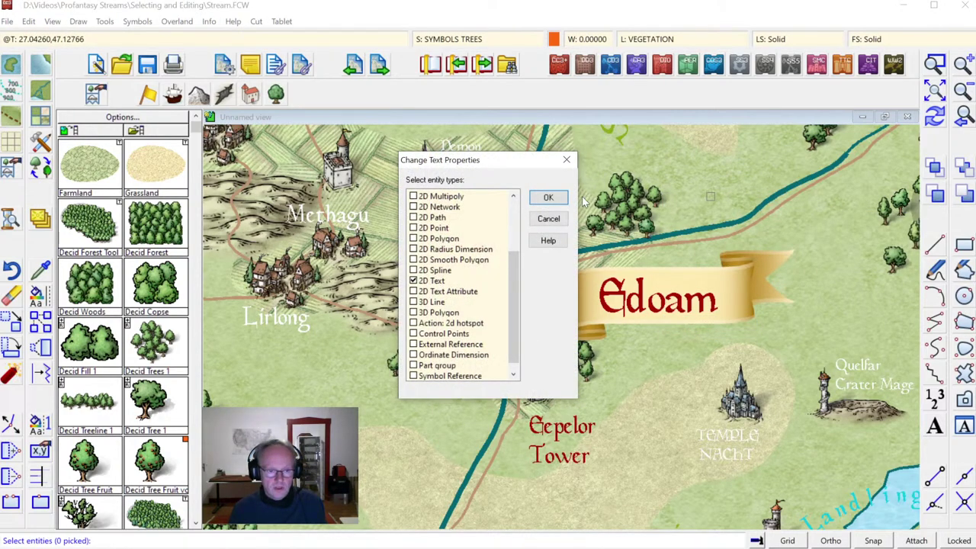
left_click(548, 198)
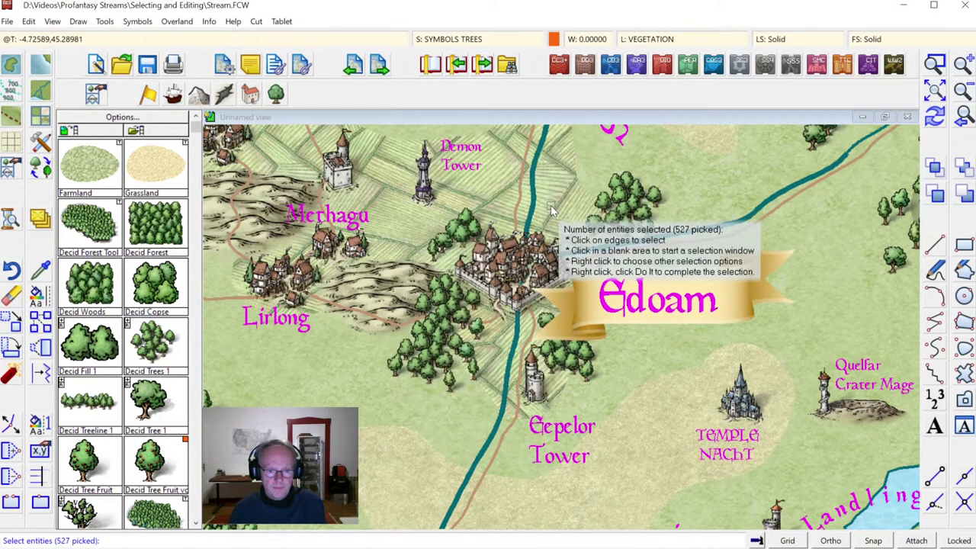
Step: Try the Copperplate Gothic Light font on all selected labels, redraw the map, and undo the font change
right_click(513, 258)
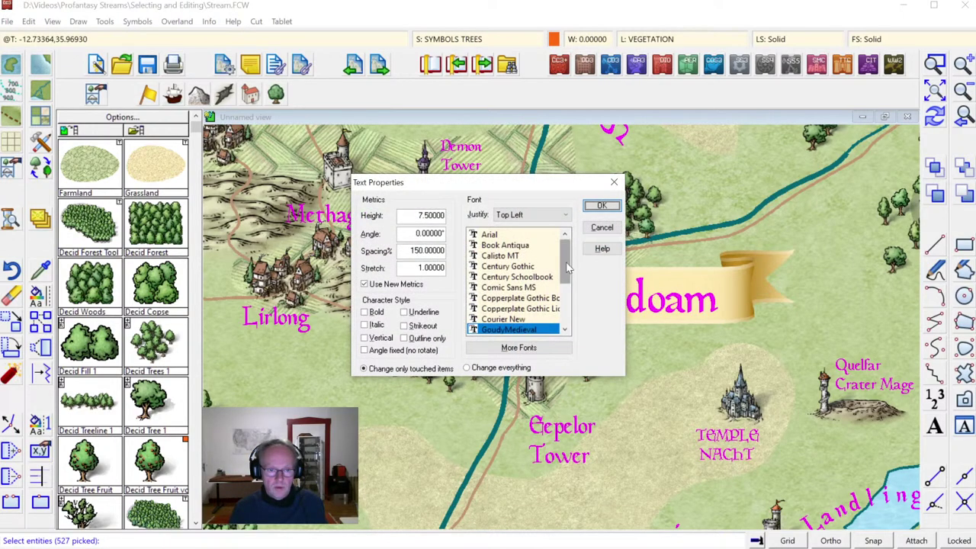
left_click(530, 308)
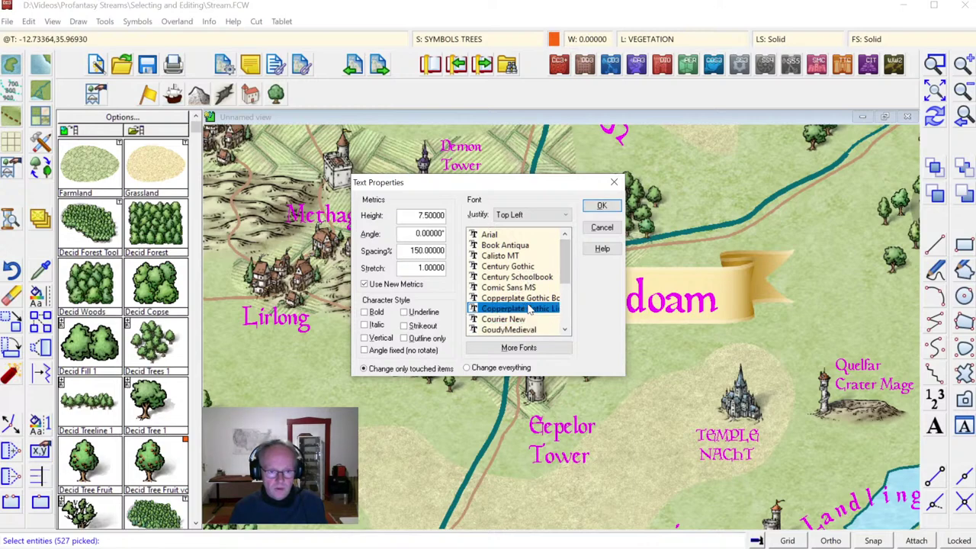
left_click(602, 206)
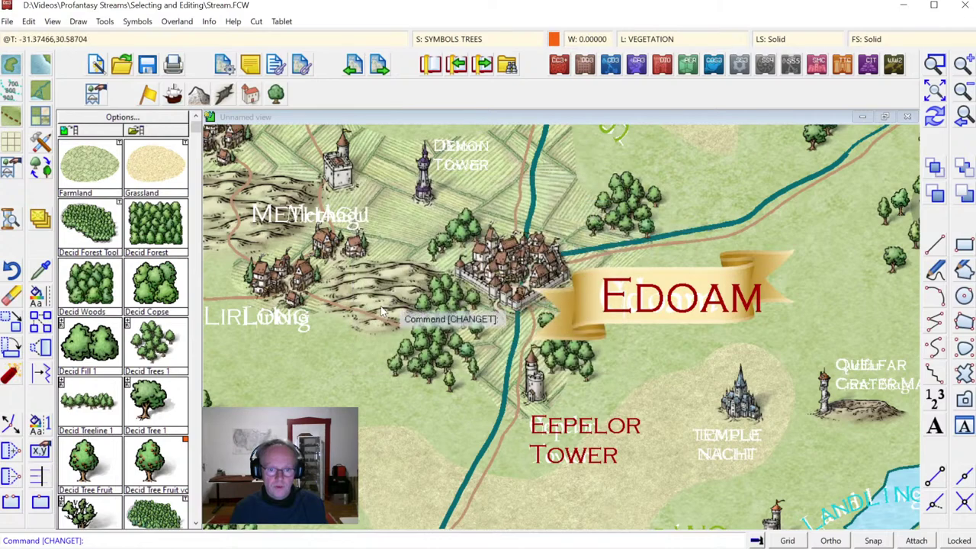
left_click(933, 116)
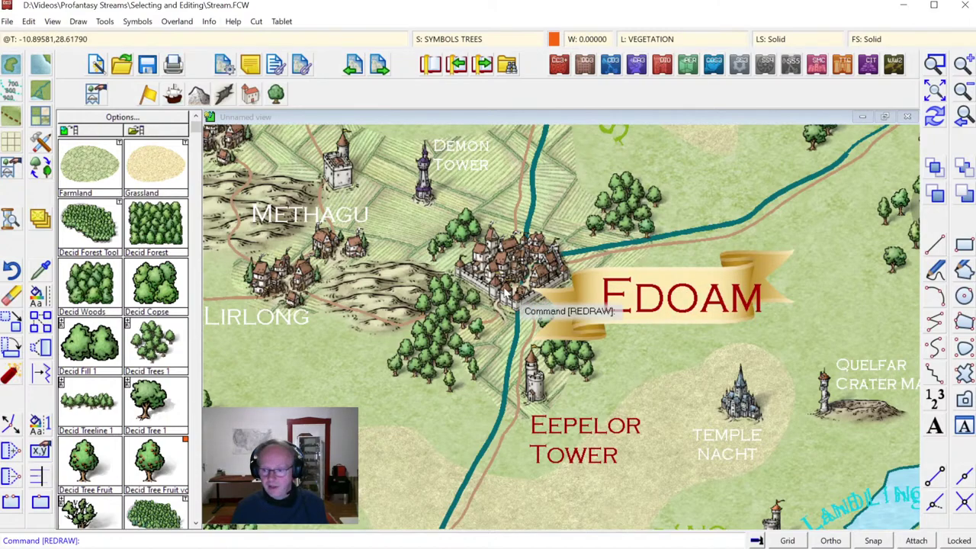
left_click(11, 270)
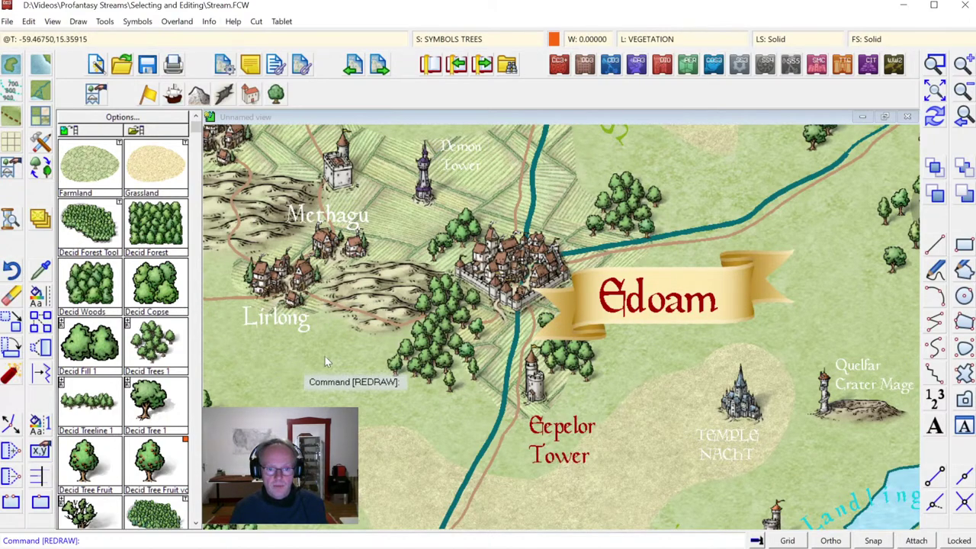
Step: Review the text properties within Change Properties for the prior label selection, cancel, and look over the list of dedicated change commands
left_click(41, 294)
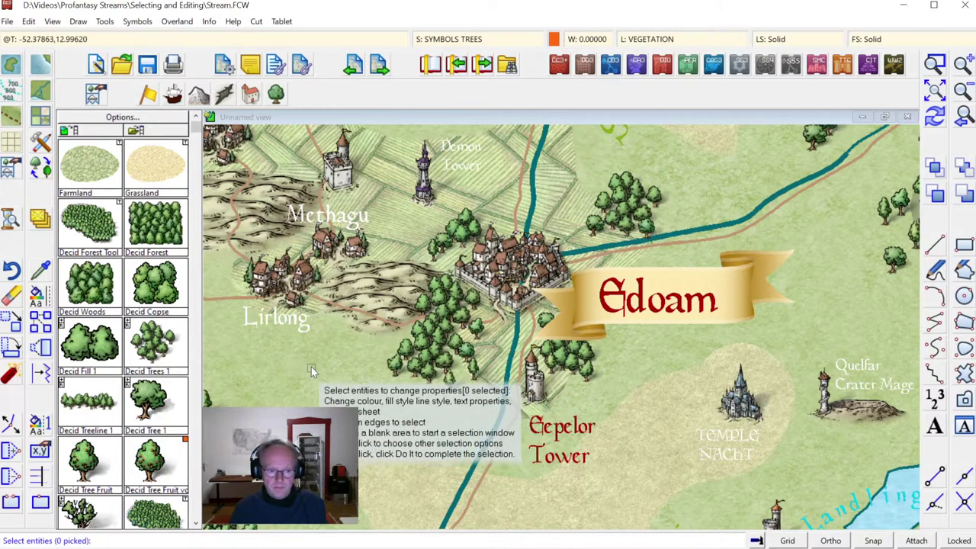
right_click(311, 367)
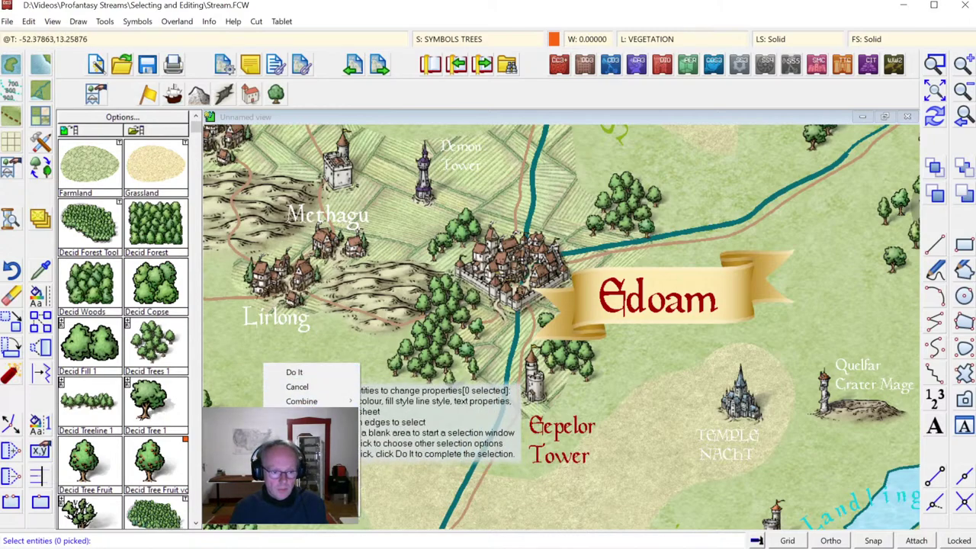
left_click(301, 416)
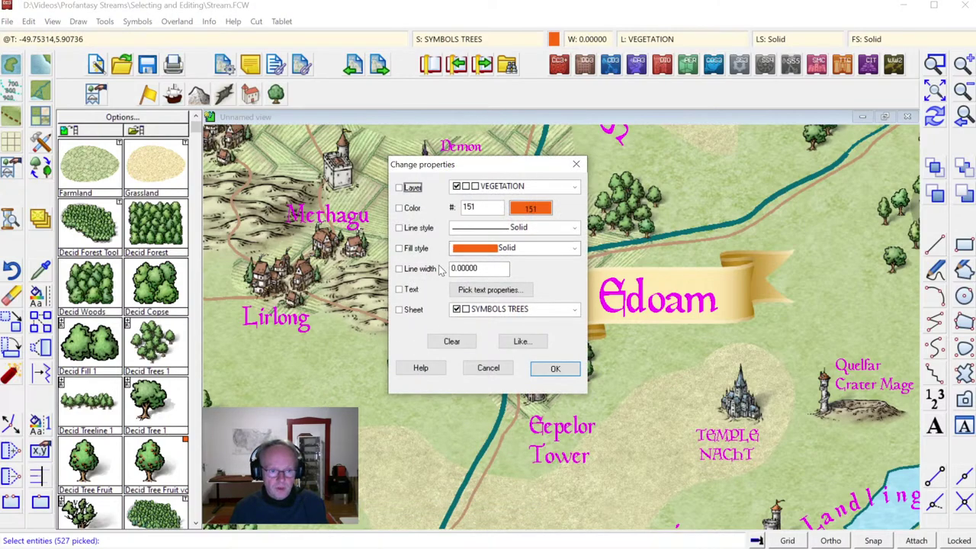
left_click(492, 292)
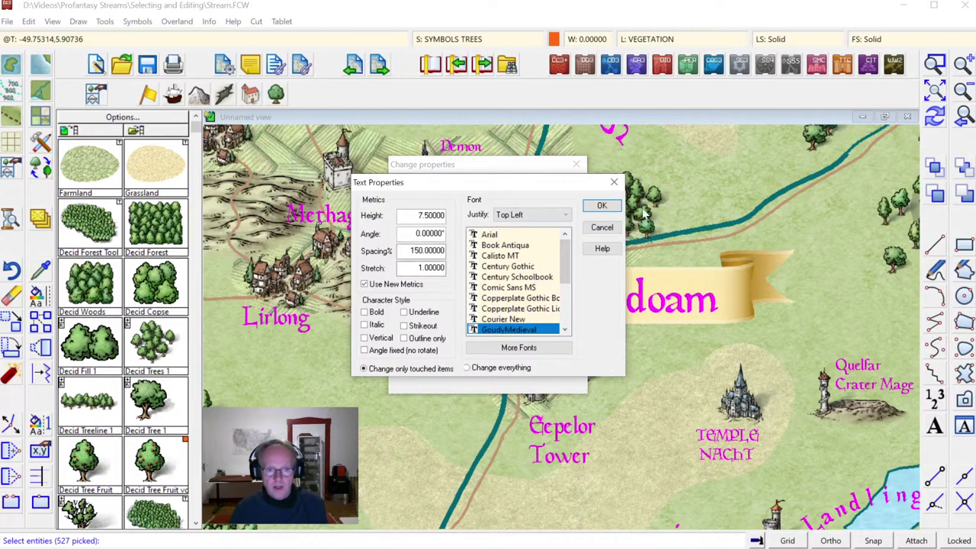
left_click(600, 228)
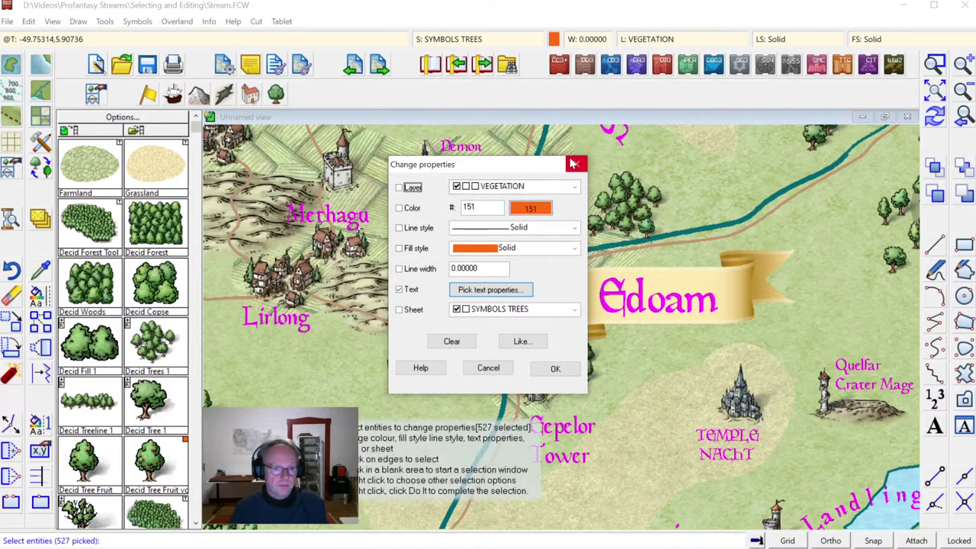
left_click(577, 166)
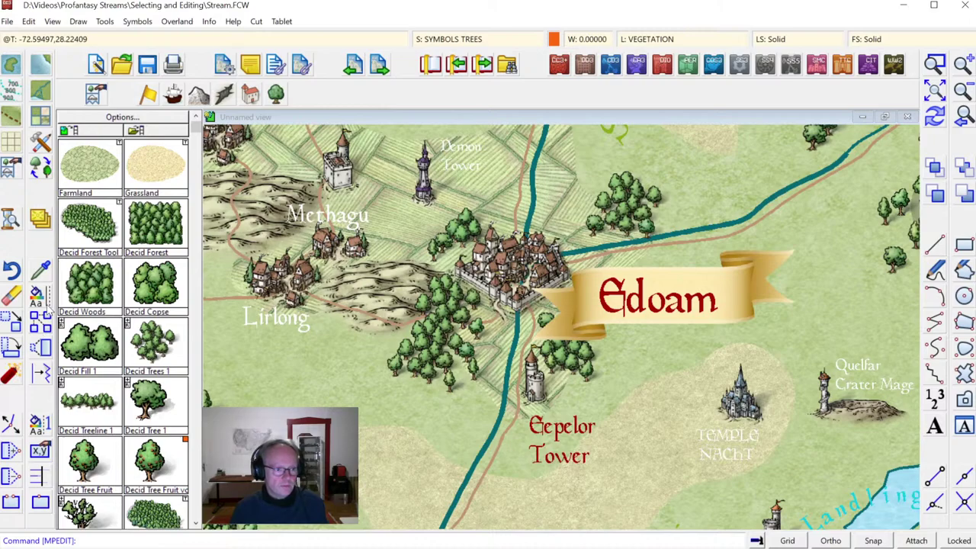
right_click(45, 298)
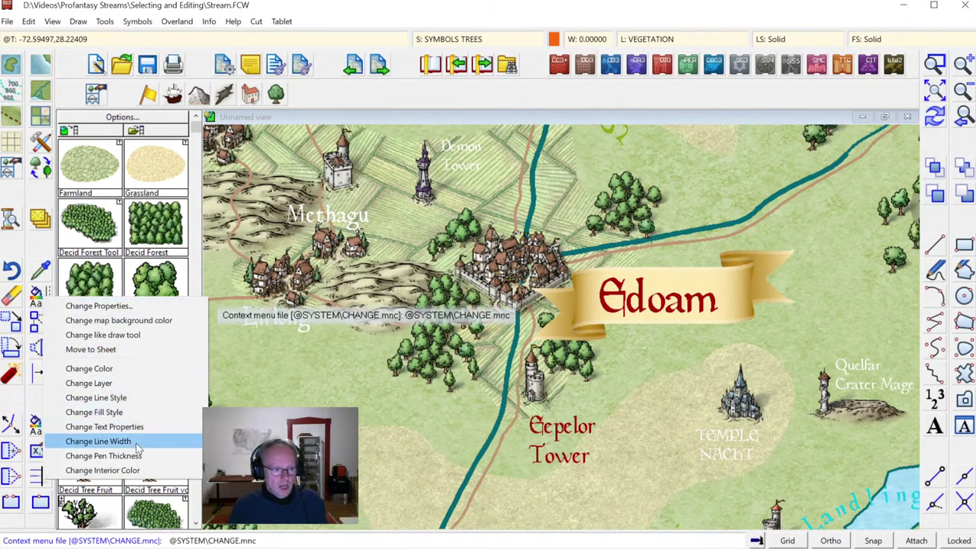
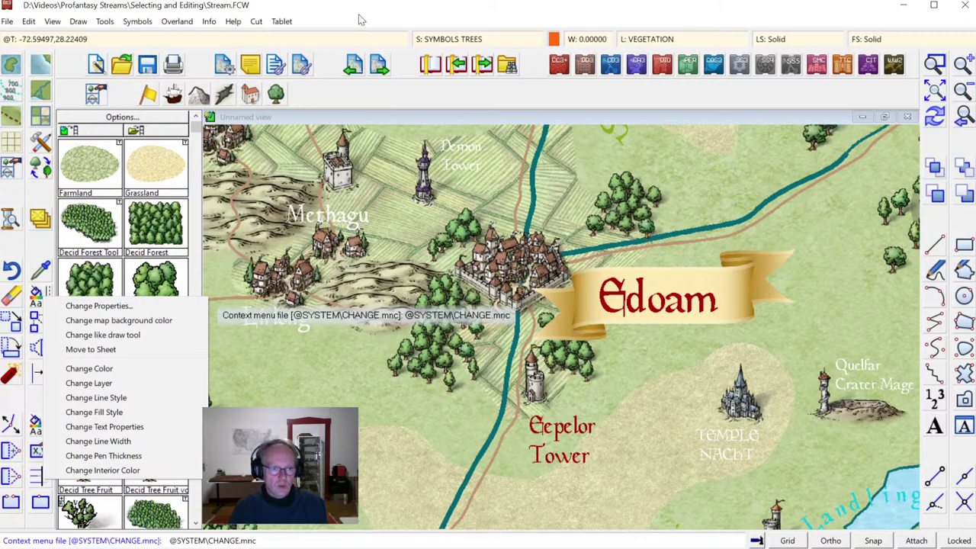
key("Escape")
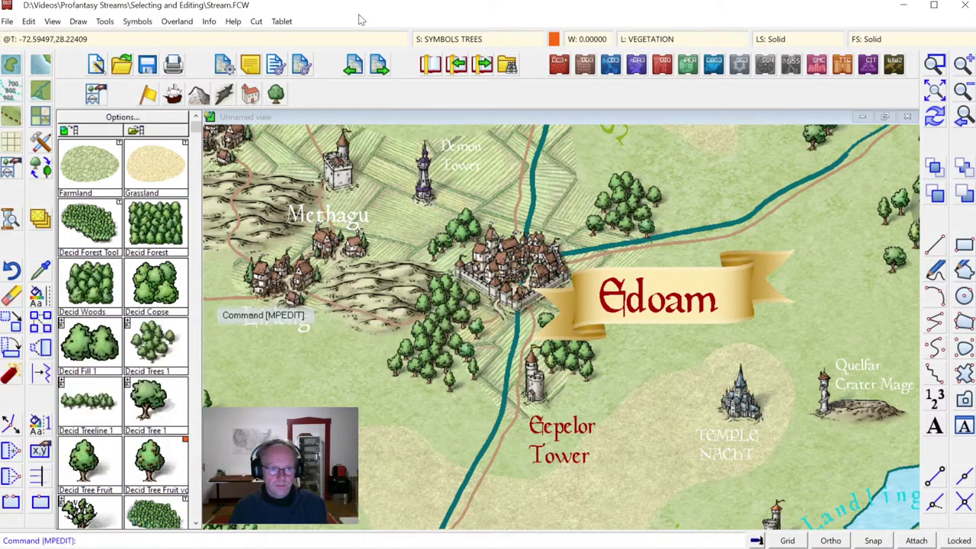
Step: Accept the Solid fill style with the Outlined option and draw a small filled circle southwest of the Eepelor Tower label
left_click(872, 41)
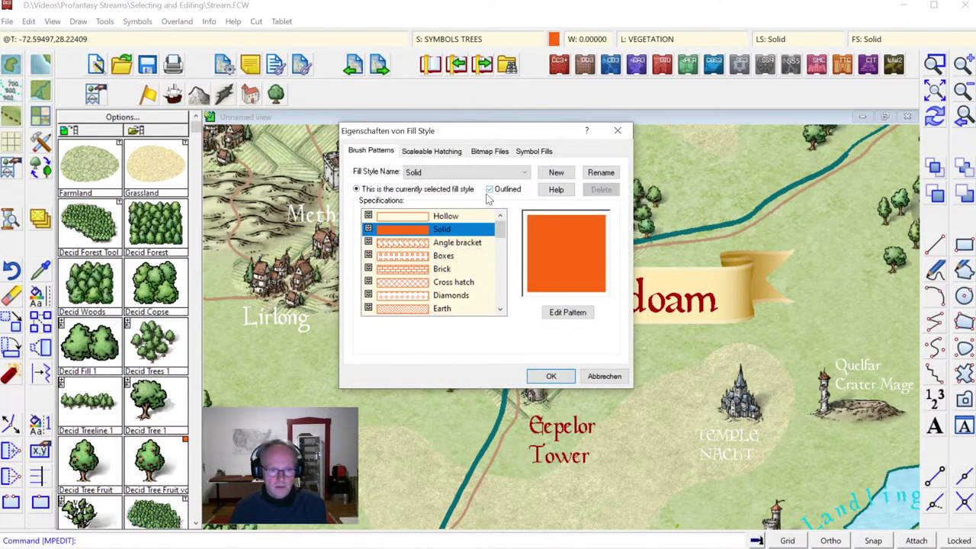
left_click(546, 377)
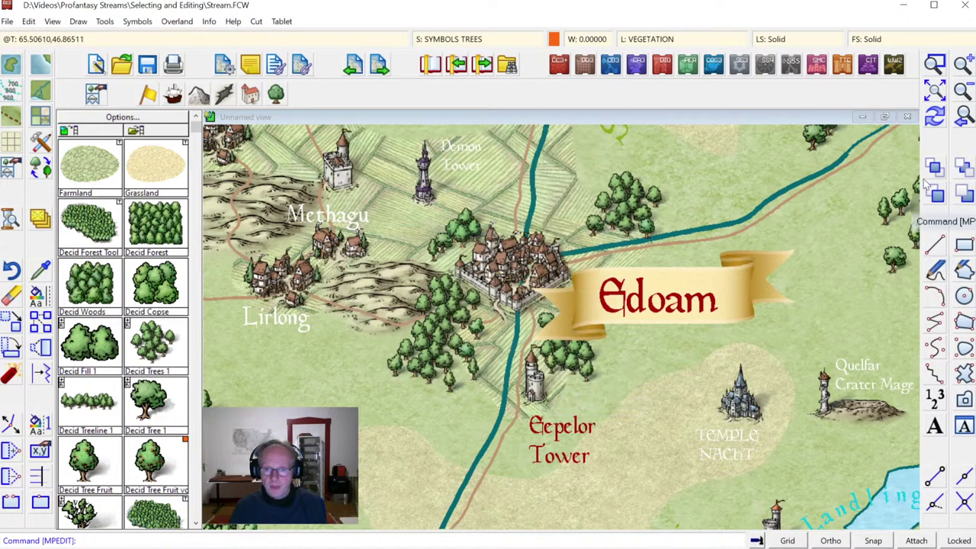
left_click(963, 297)
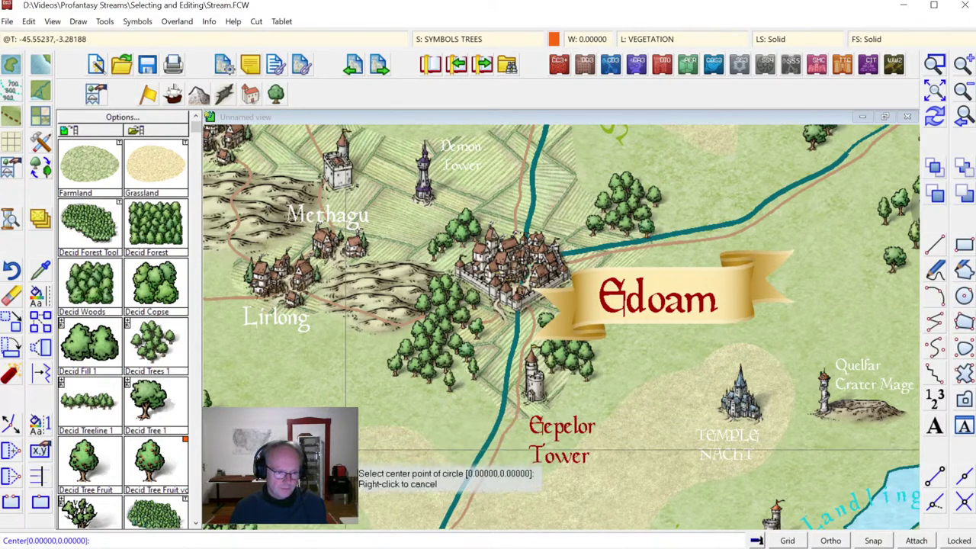
left_click(349, 448)
left_click(372, 450)
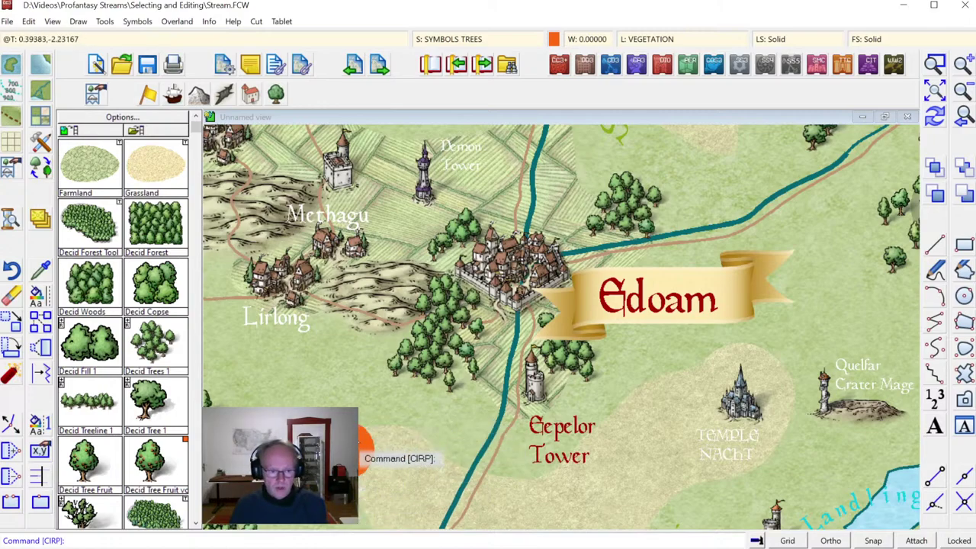
Step: Move the orange circle to the open ground between Eepelor Tower and Temple Nacht
left_click(11, 322)
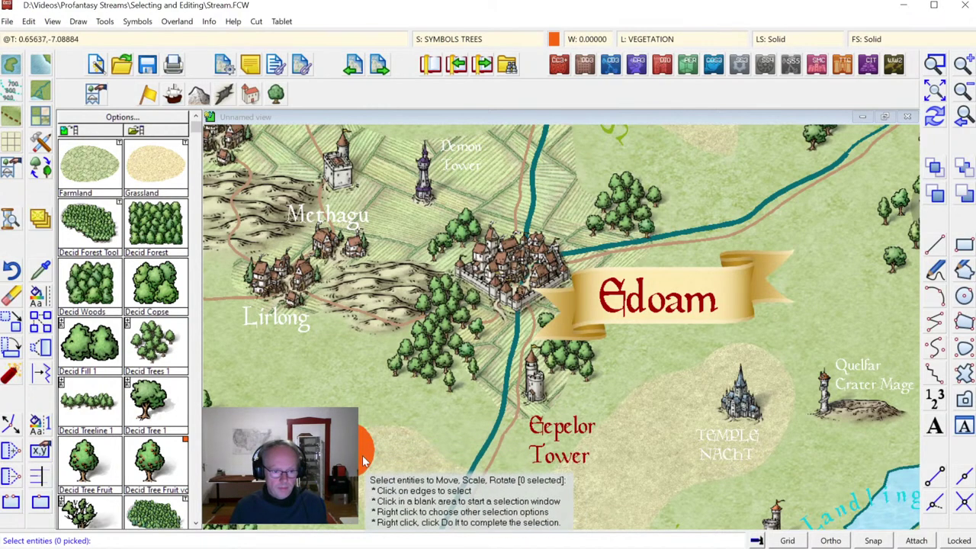
left_click(357, 443)
right_click(354, 441)
left_click(356, 445)
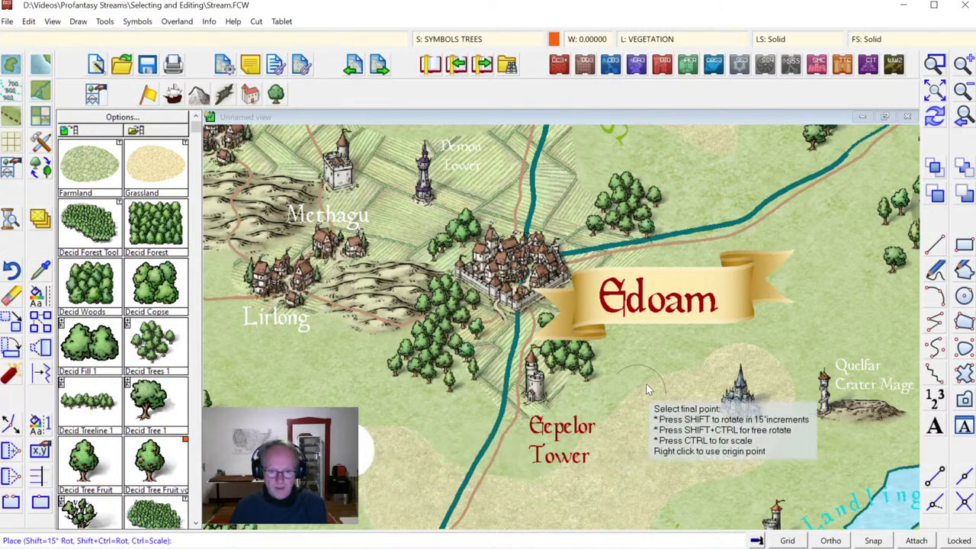
left_click(660, 391)
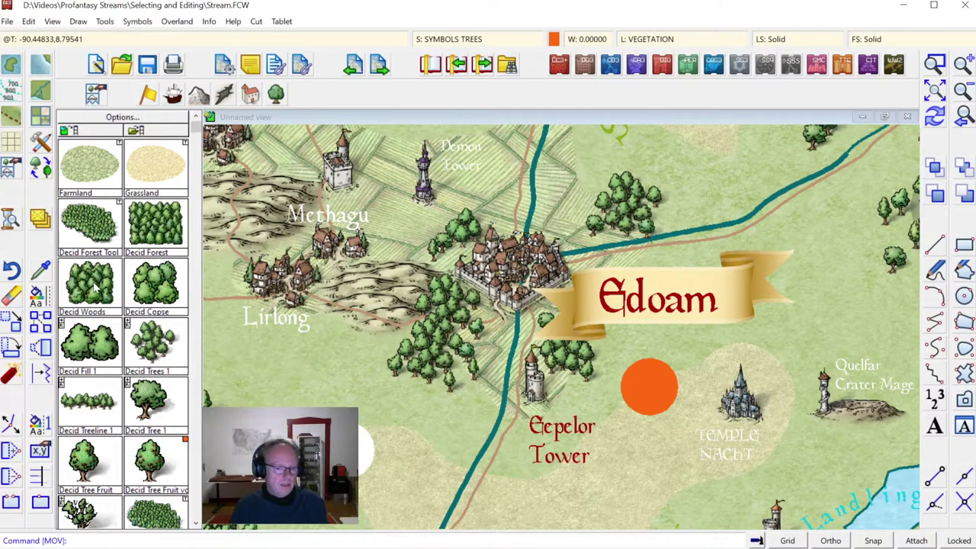
Step: Start the Change Interior Color command for the orange circle
right_click(38, 305)
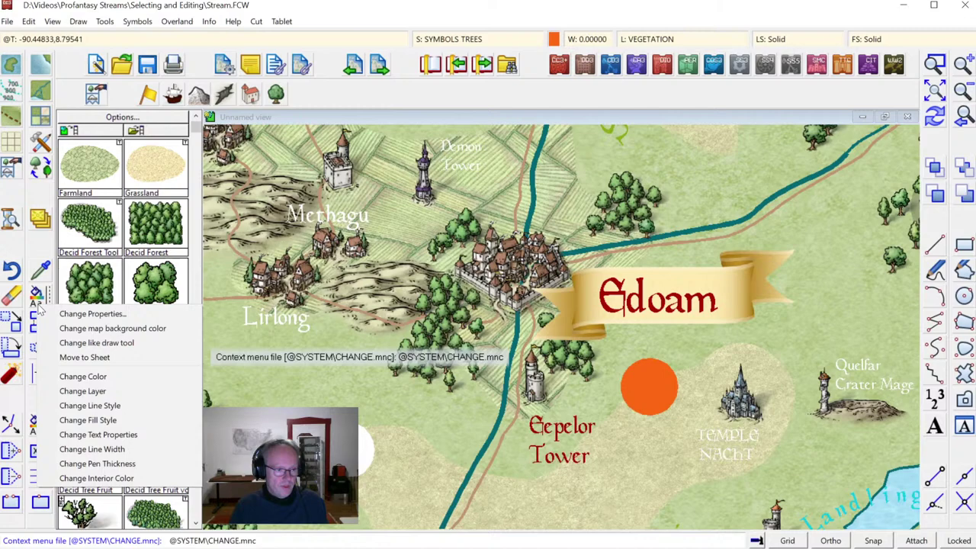
left_click(95, 477)
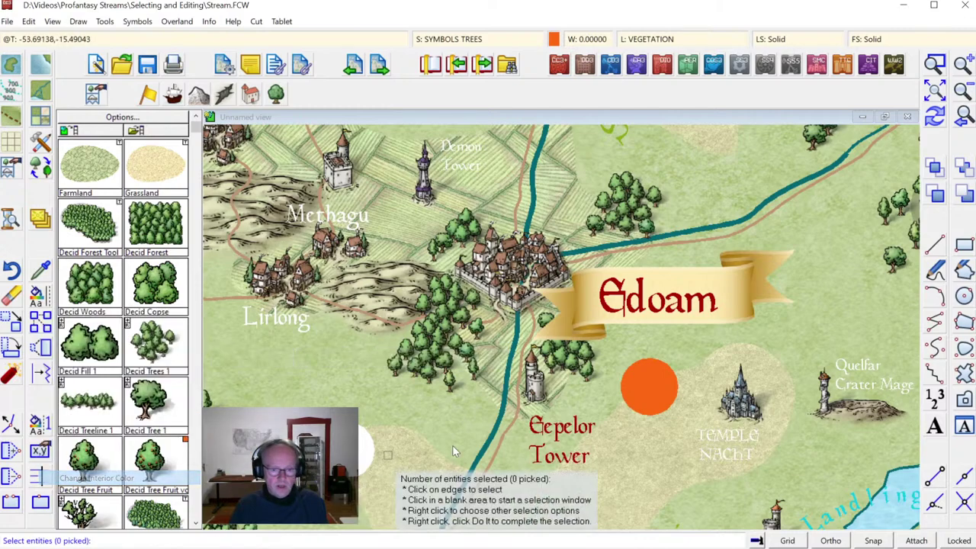
Step: Change the interior colour of the orange circle below the Edoam banner to dark teal, colour 66, and inspect its outline
left_click(642, 418)
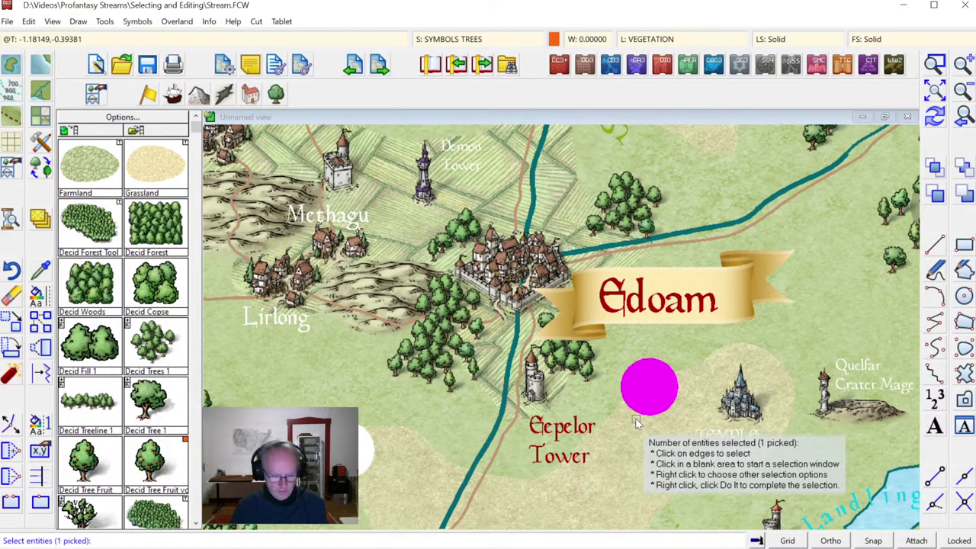
right_click(636, 423)
left_click(635, 418)
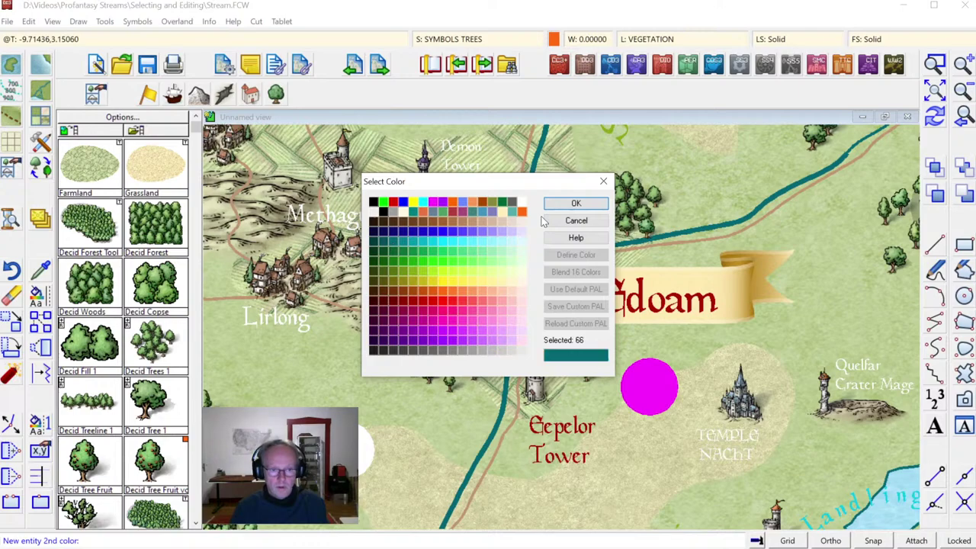
left_click(576, 203)
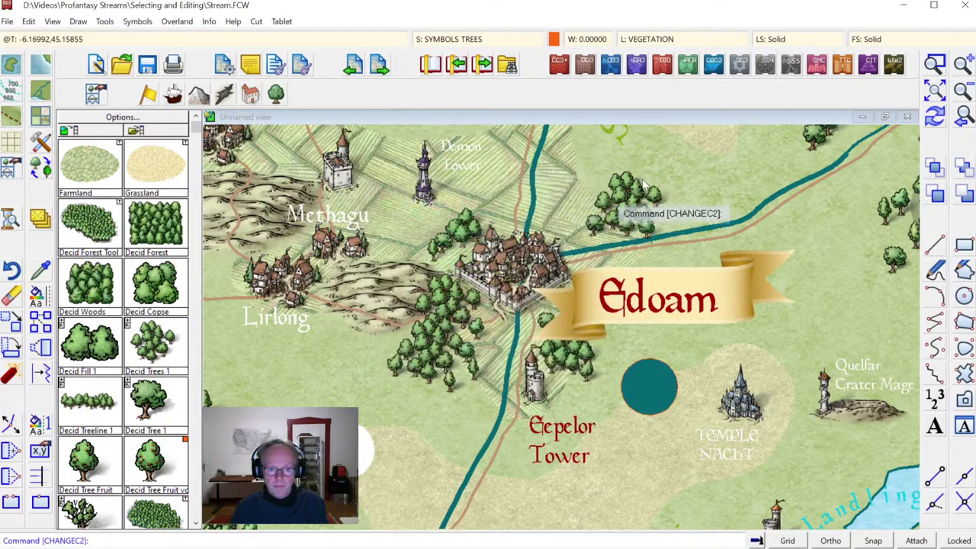
left_click(929, 67)
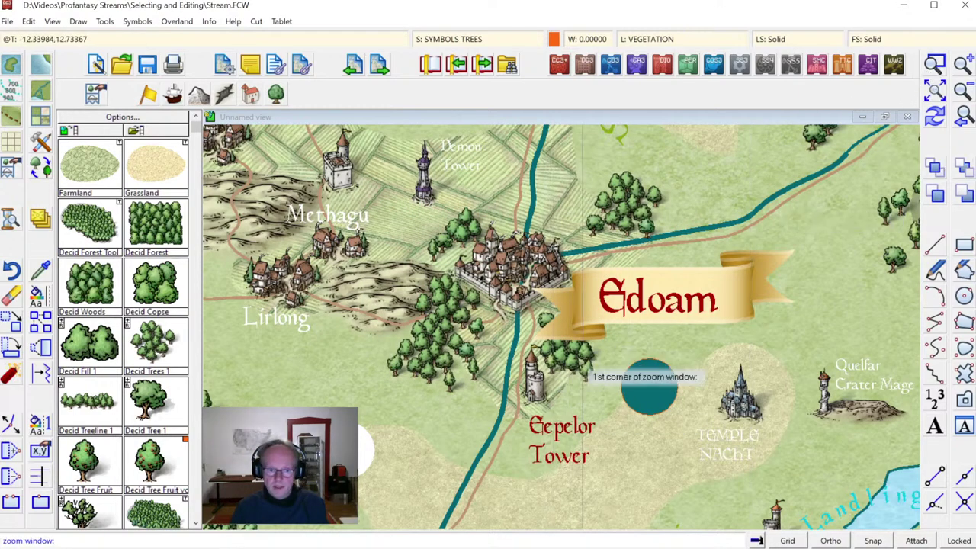
left_click(611, 350)
left_click(692, 429)
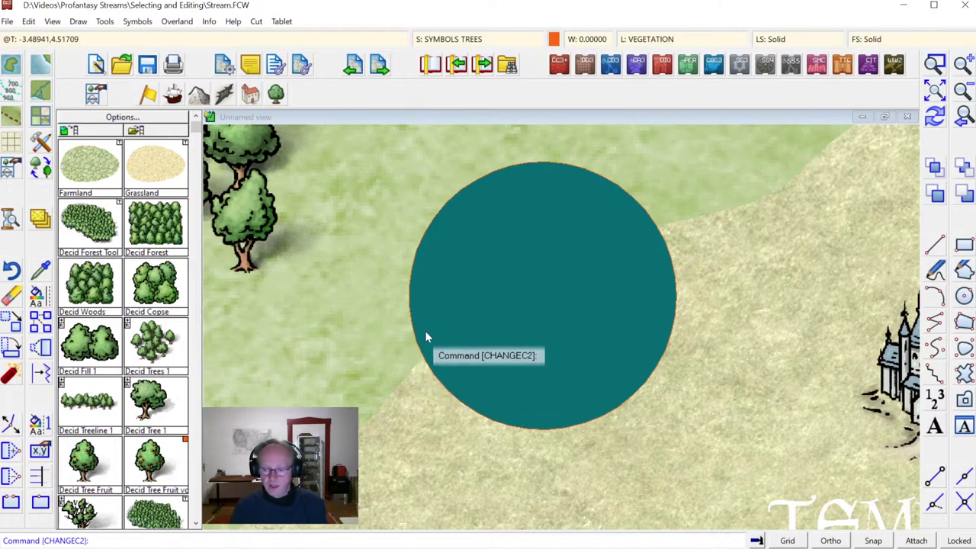
left_click(961, 124)
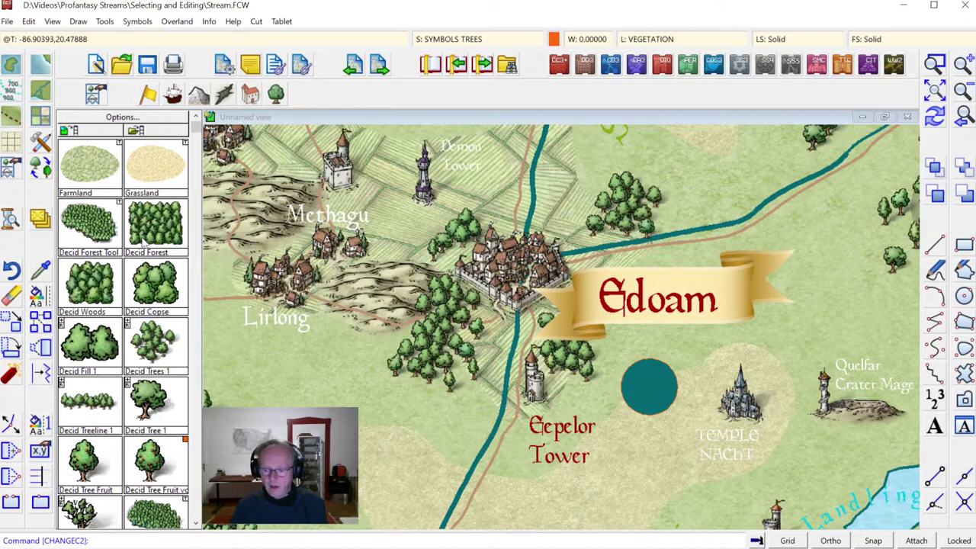
Step: Copy the current drawing properties from the teal circle and the Quelfar Crater Mage tower, and reset them from the circle
left_click(38, 273)
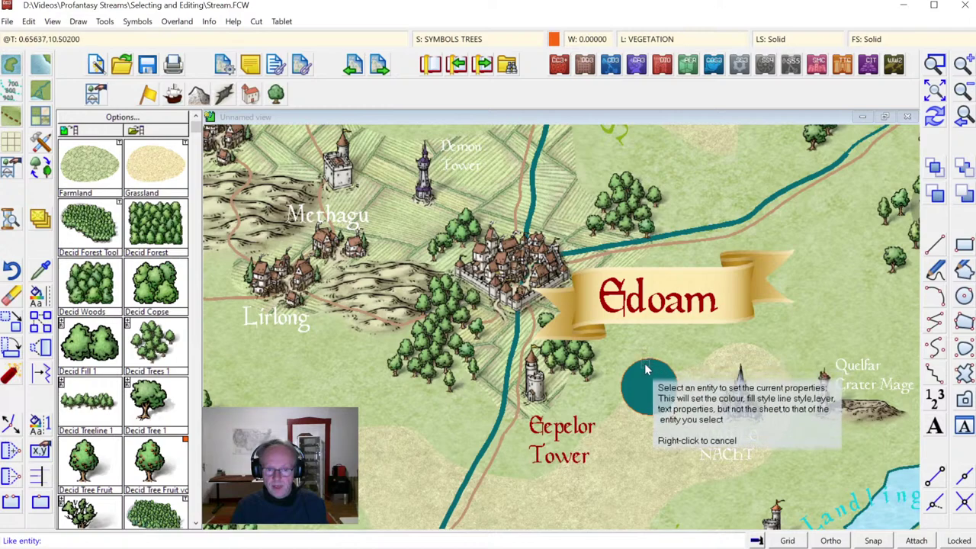
left_click(649, 358)
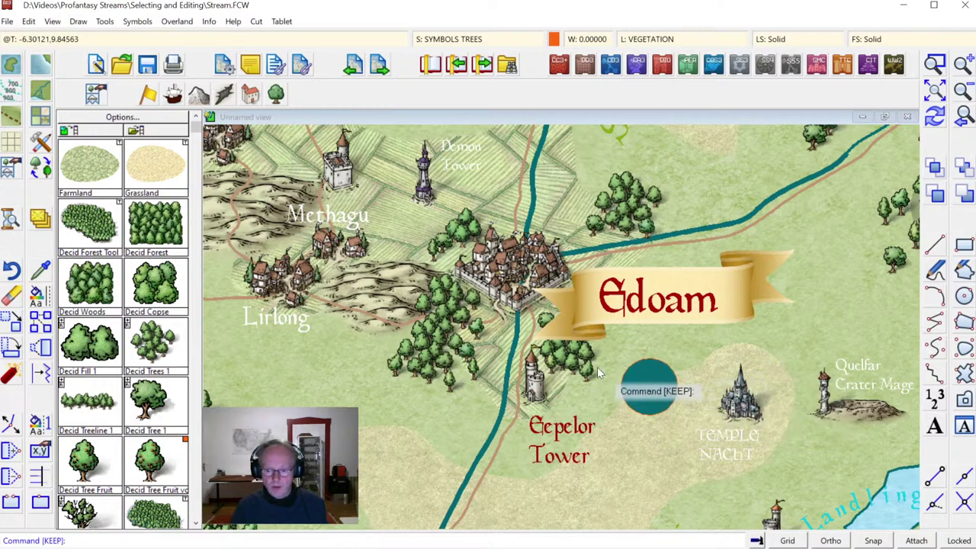
right_click(824, 384)
left_click(824, 383)
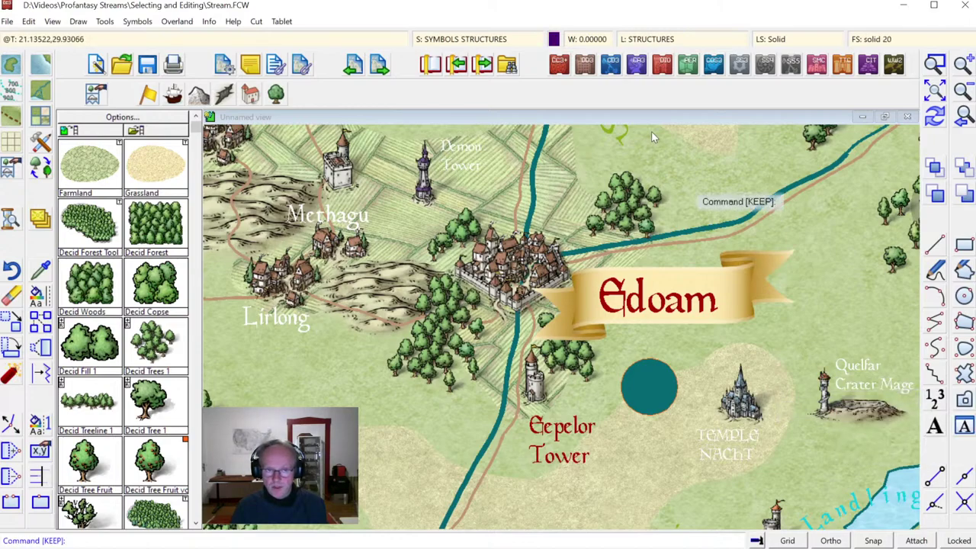
right_click(656, 358)
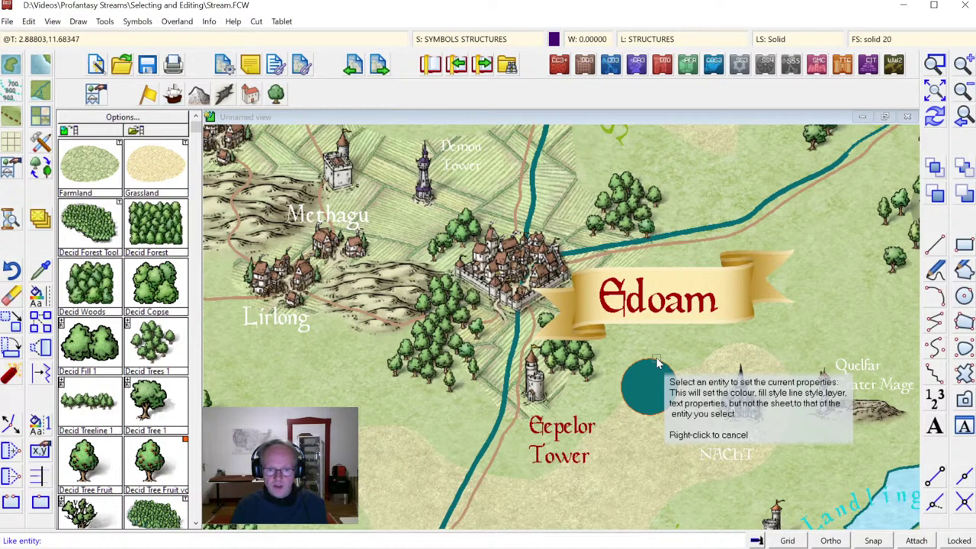
left_click(655, 358)
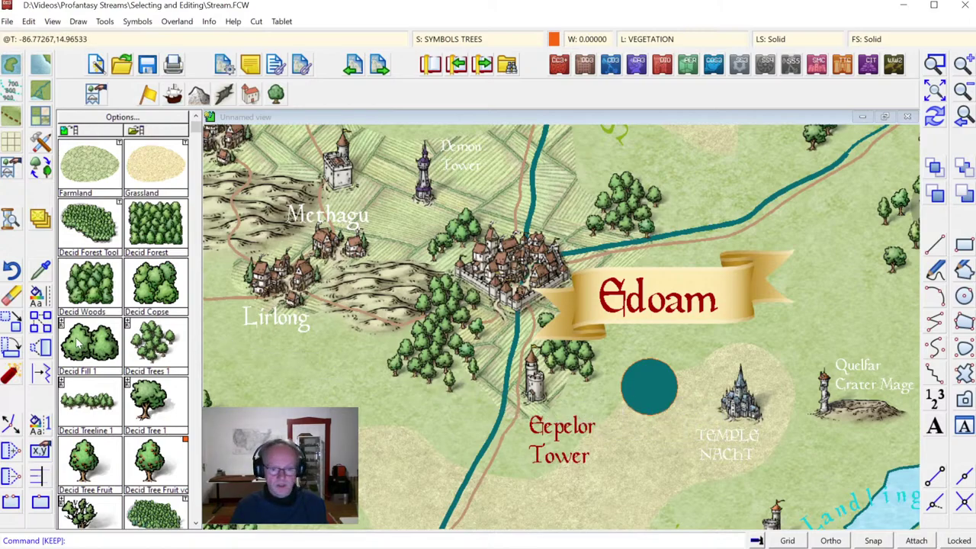
Step: Erase the teal circle below the Edoam banner
left_click(12, 297)
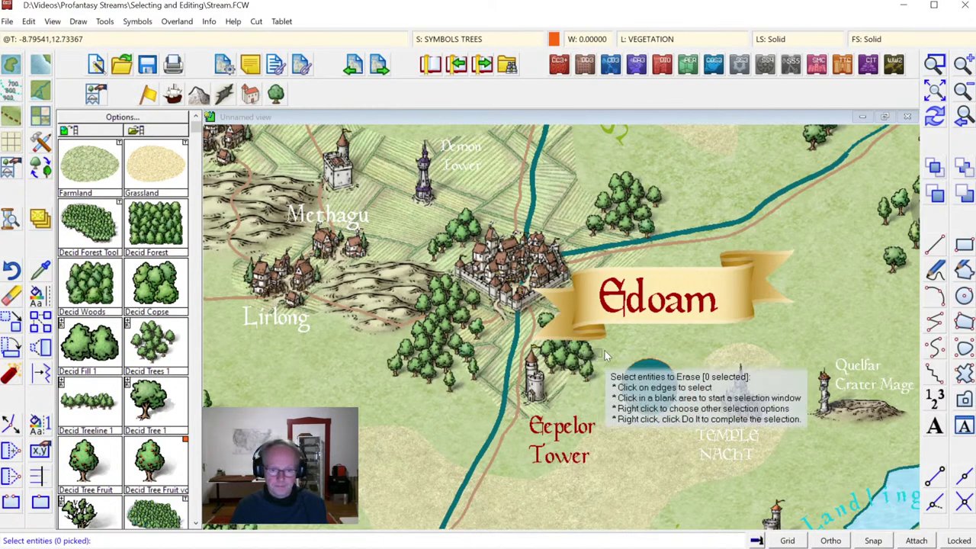
left_click(647, 359)
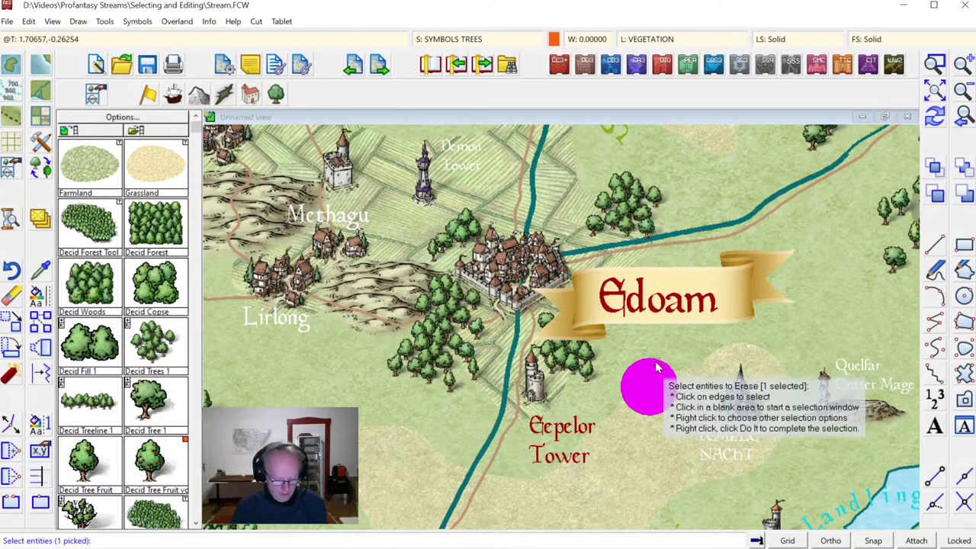
right_click(657, 369)
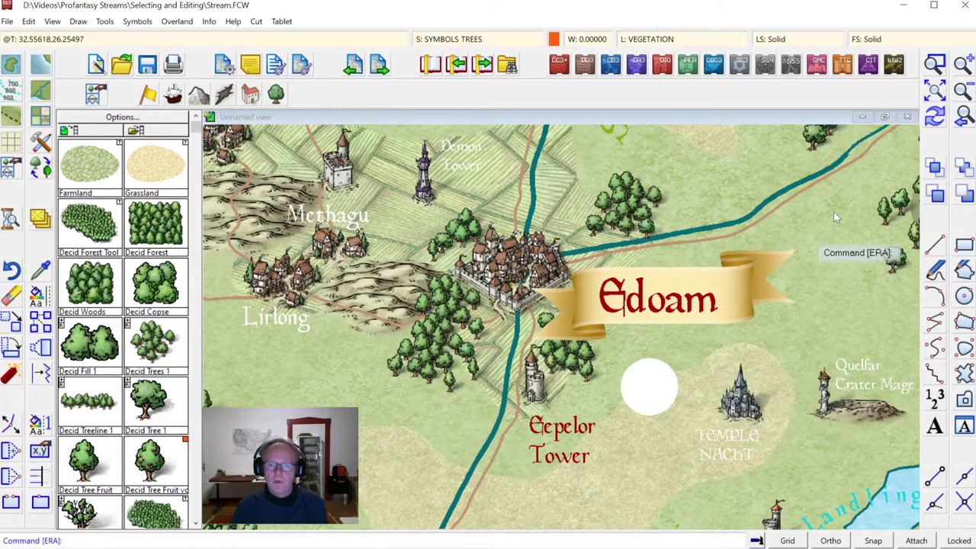
right_click(49, 292)
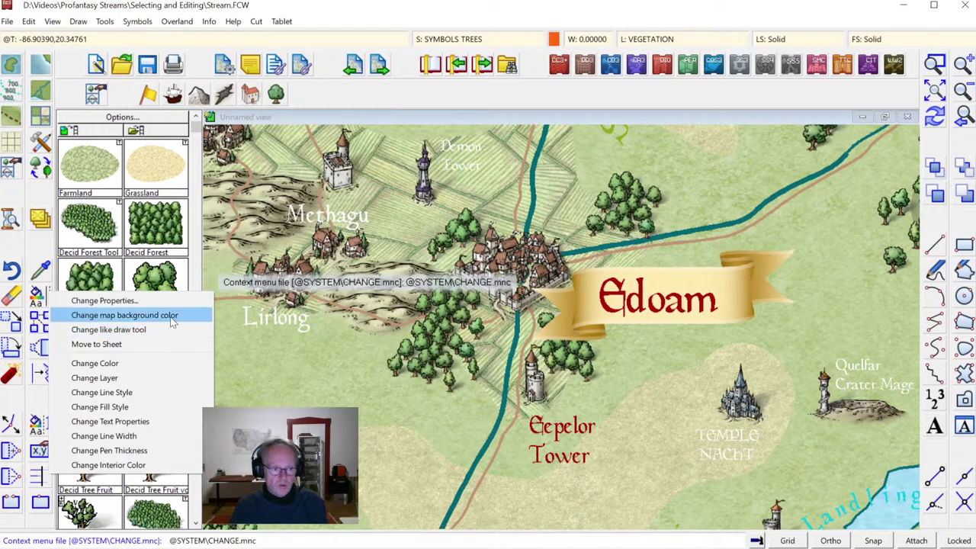
Step: Draw a closed, irregular solid orange polygon in the dark sea area north of the Poilin banner
left_click(935, 90)
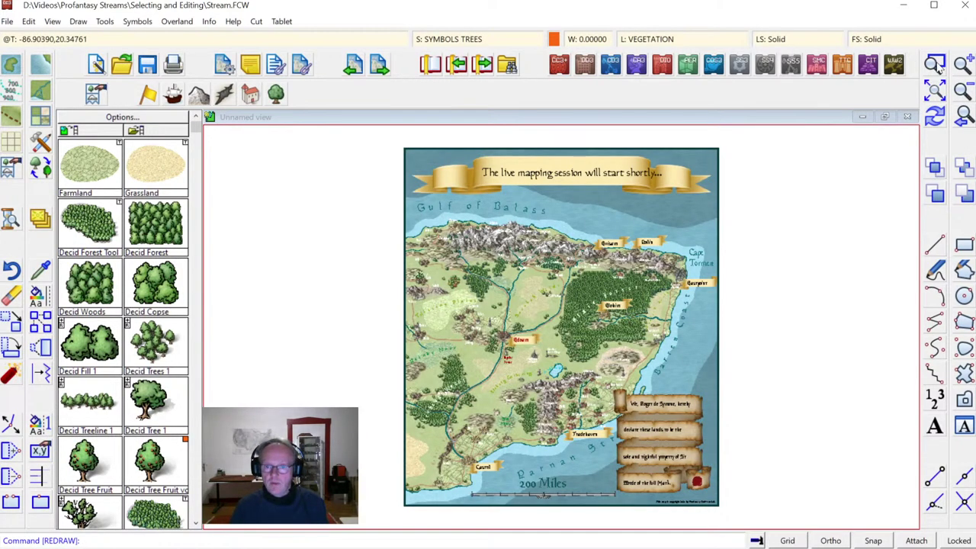
left_click(936, 65)
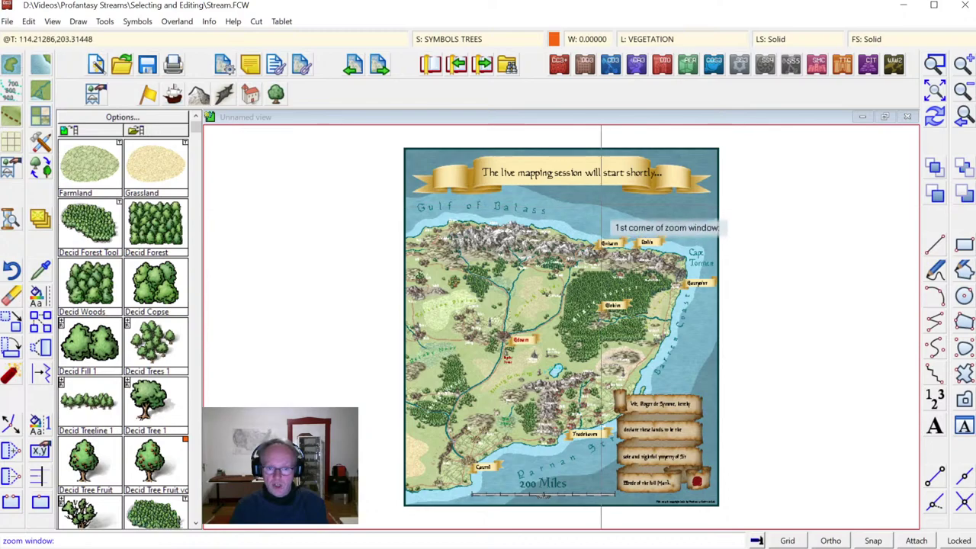
left_click(604, 184)
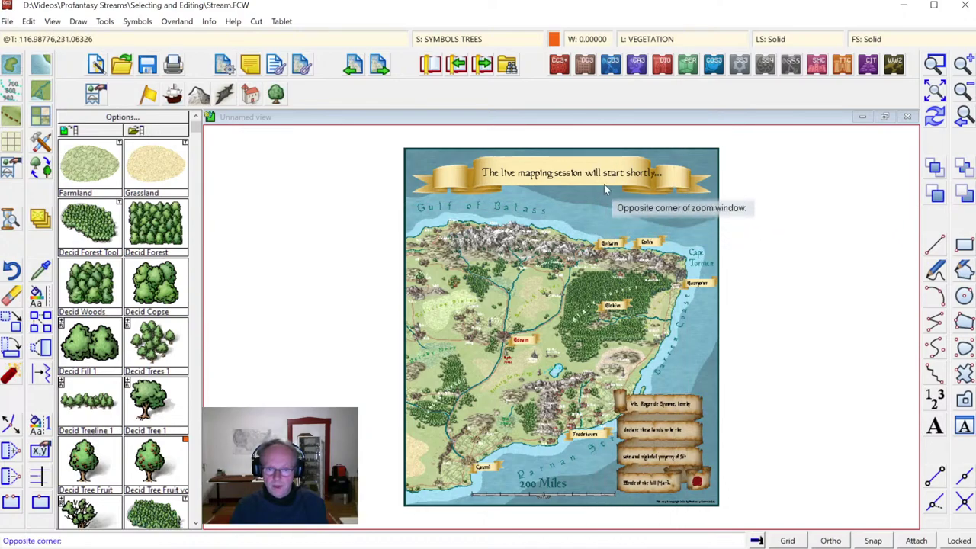
left_click(703, 287)
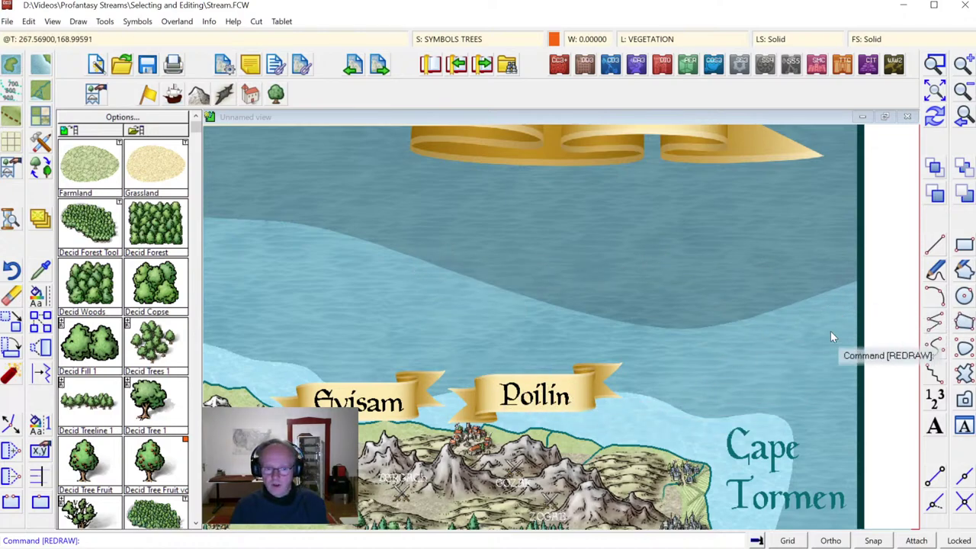
left_click(965, 324)
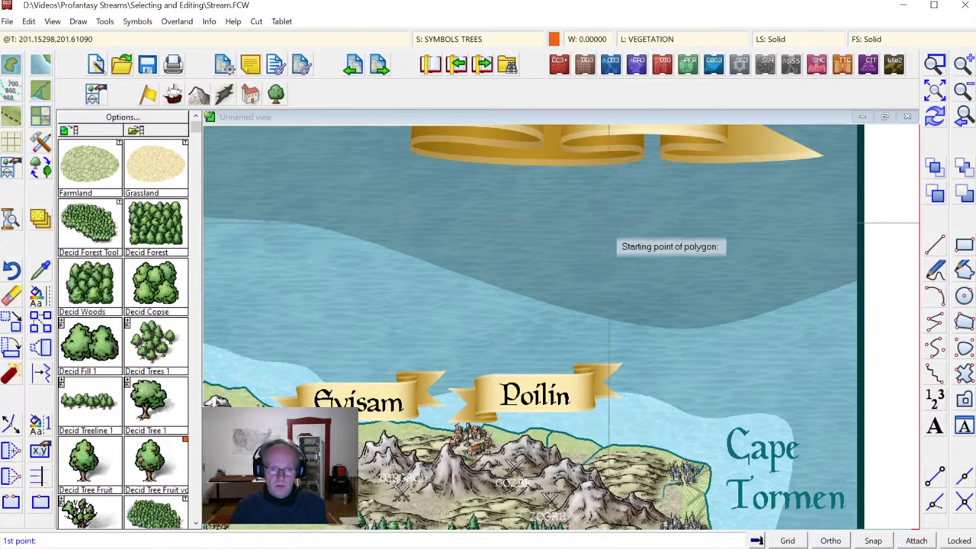
left_click(598, 238)
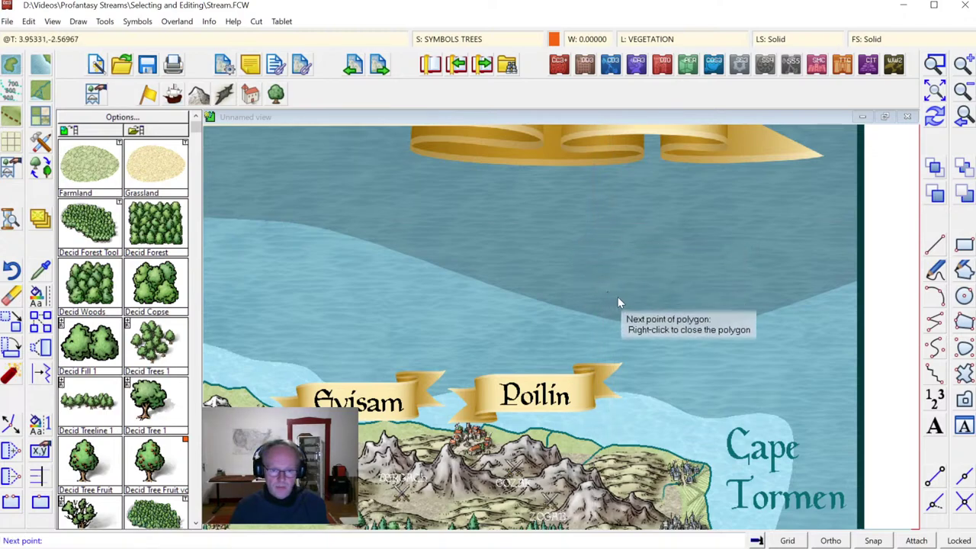
right_click(651, 220)
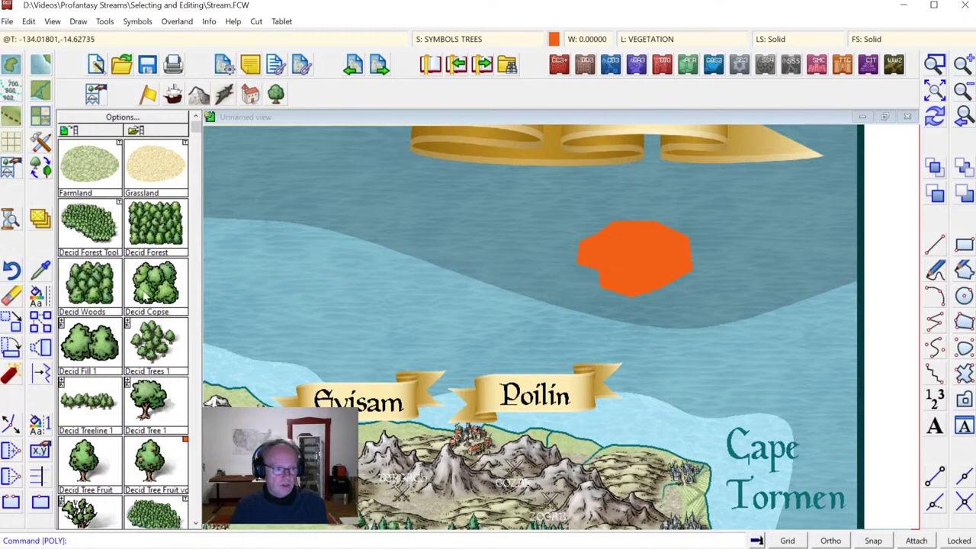
Step: Convert the orange polygon in the sea to match the Land, Default drawing tool and redraw the map
left_click(45, 301)
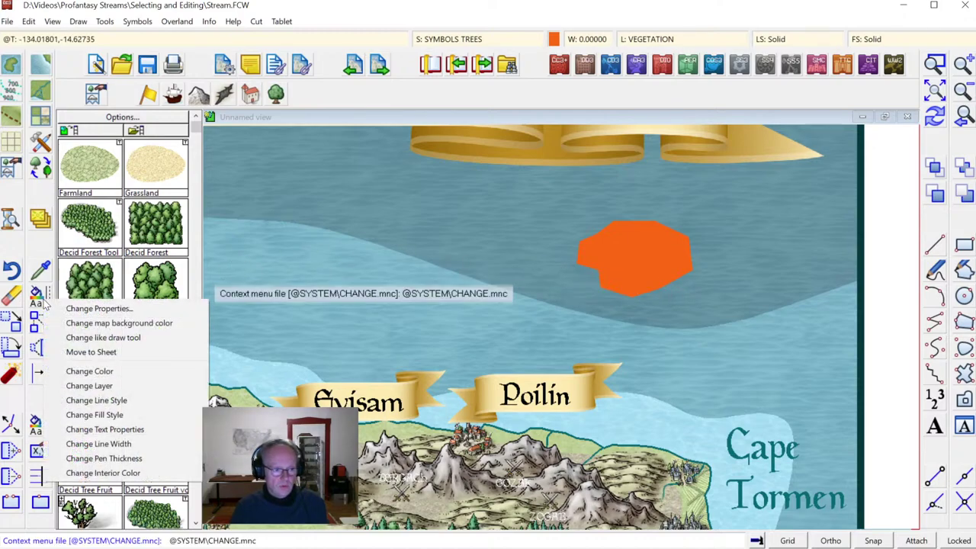
left_click(100, 340)
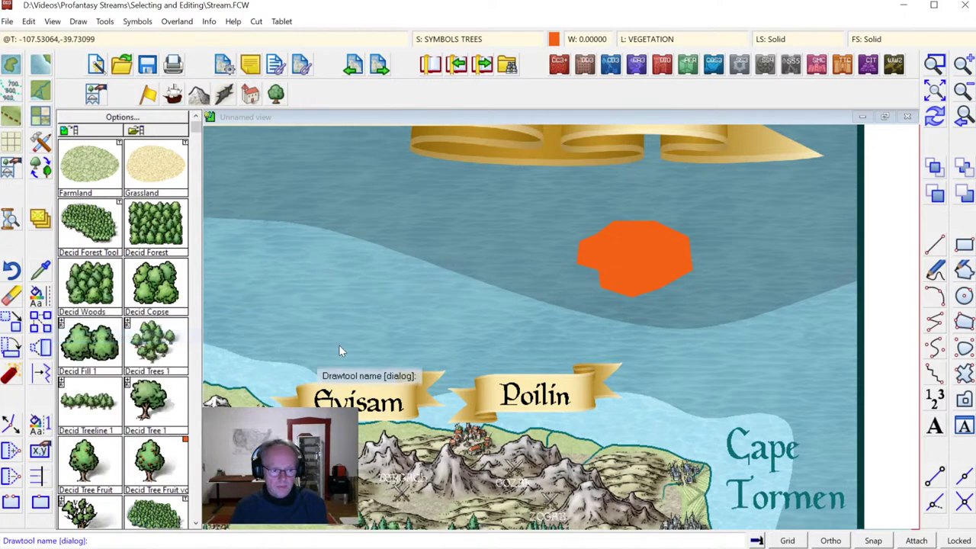
right_click(444, 301)
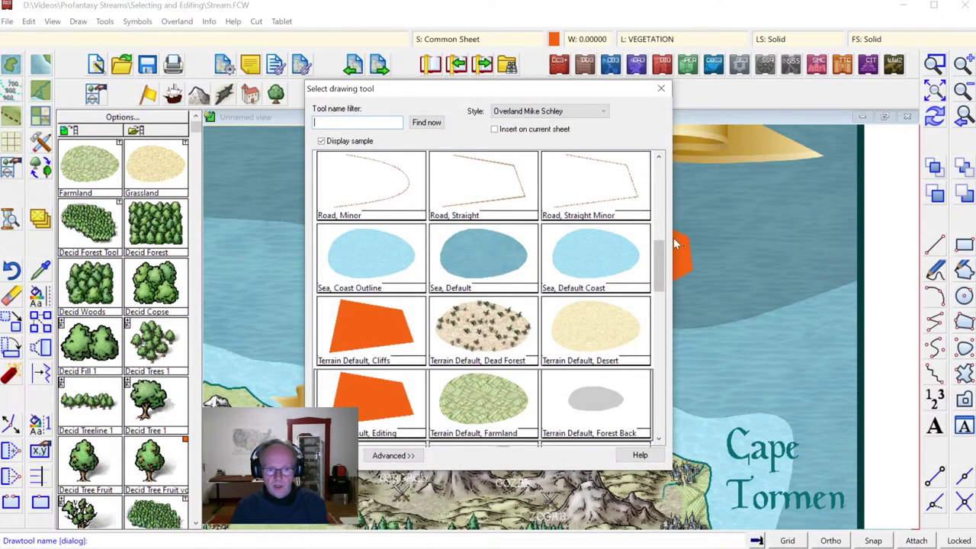
mouse_move(657, 257)
left_mouse_down()
mouse_move(661, 320)
mouse_move(662, 217)
left_mouse_up()
scroll(661, 321, "down", 1)
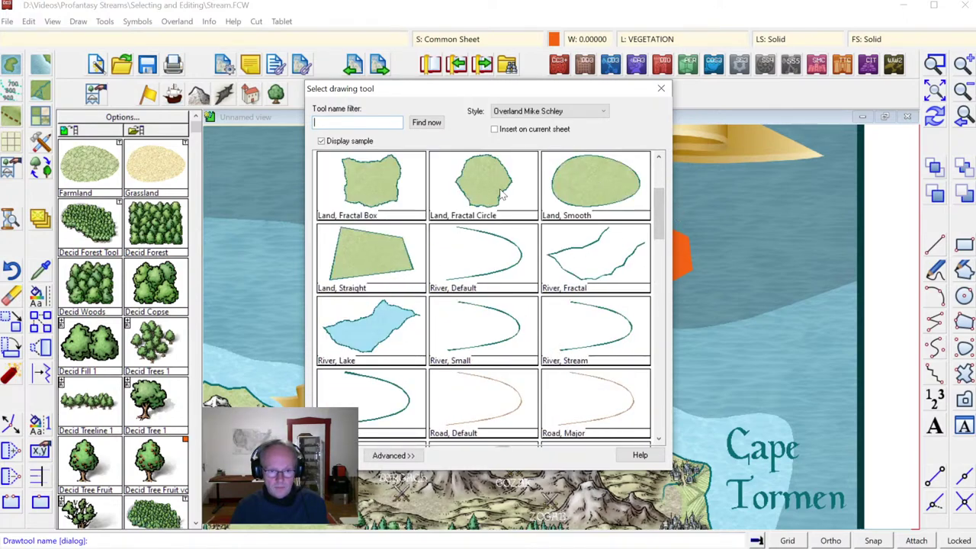
left_click_drag(660, 195, 662, 169)
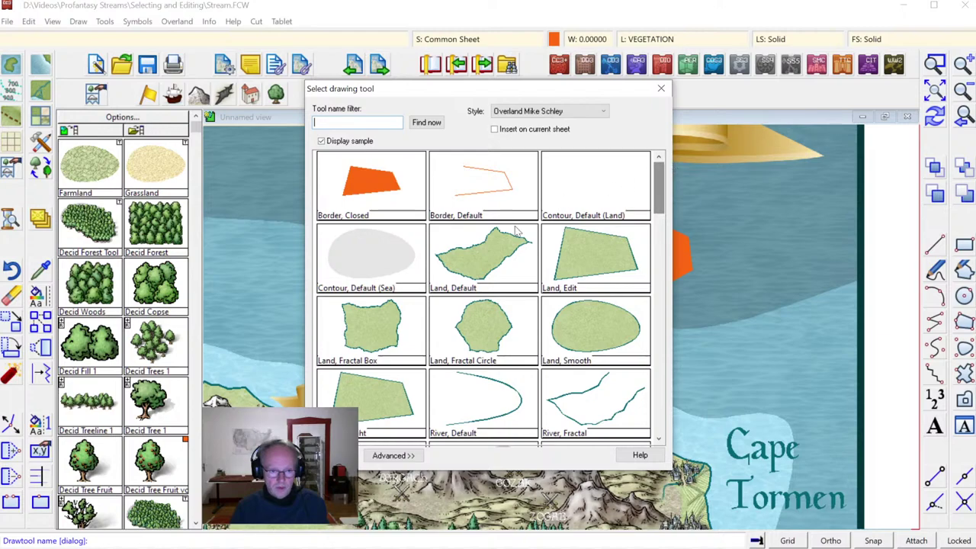
left_click(496, 259)
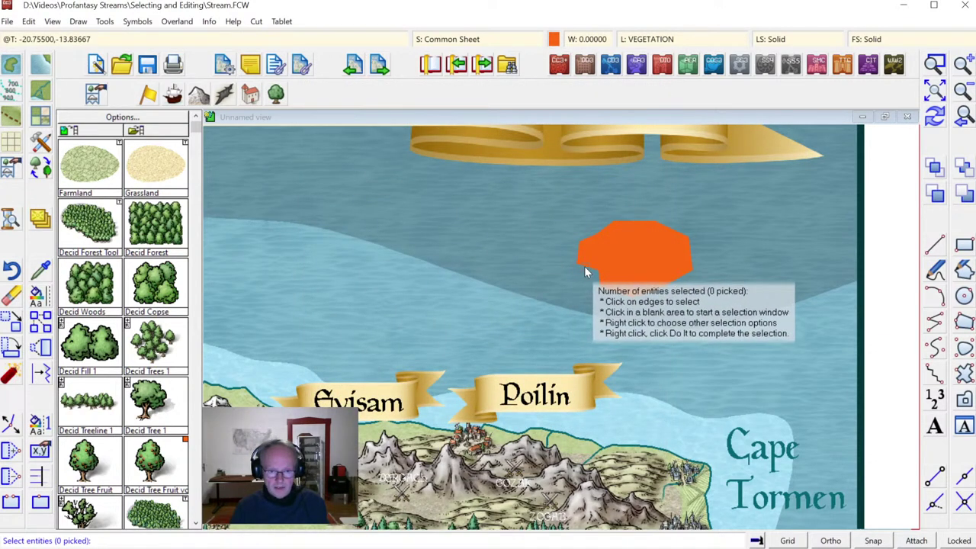
left_click(584, 271)
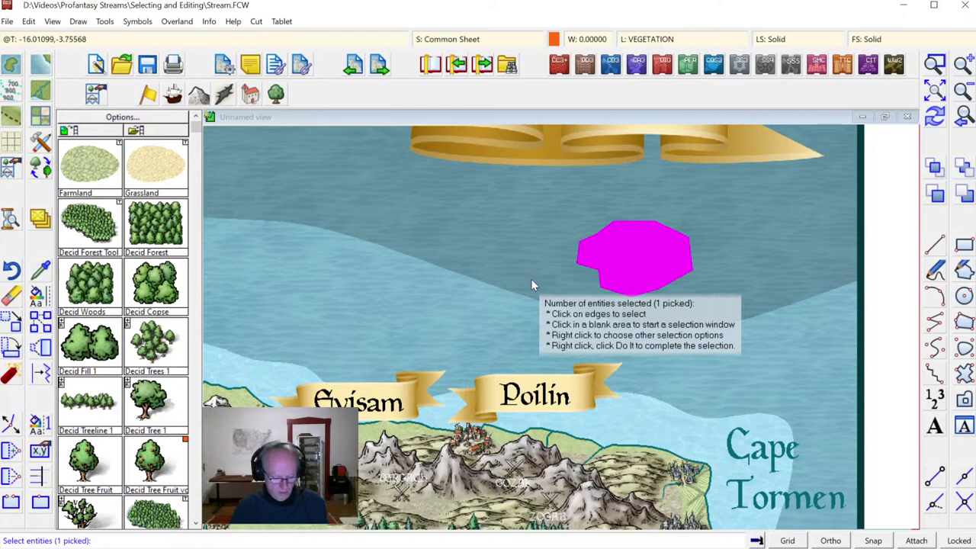
right_click(533, 285)
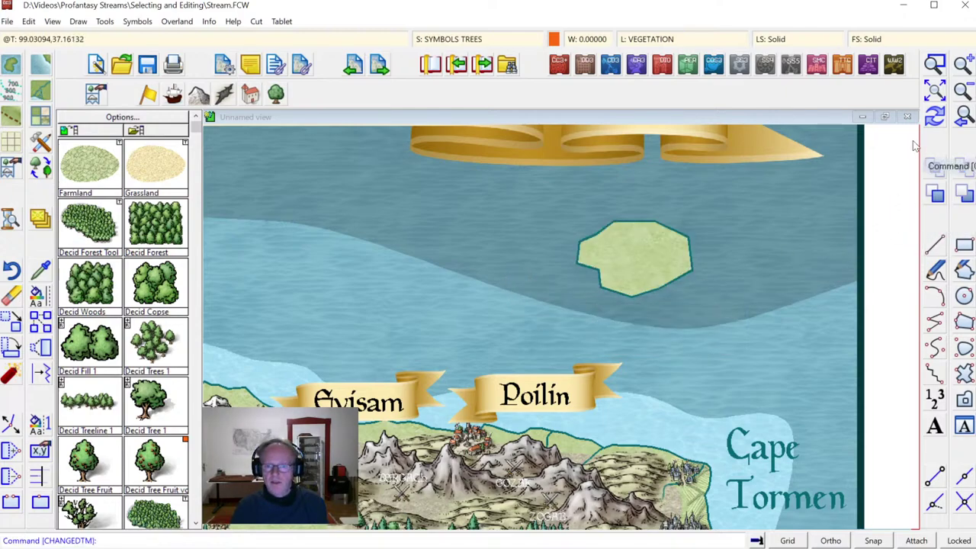
left_click(935, 116)
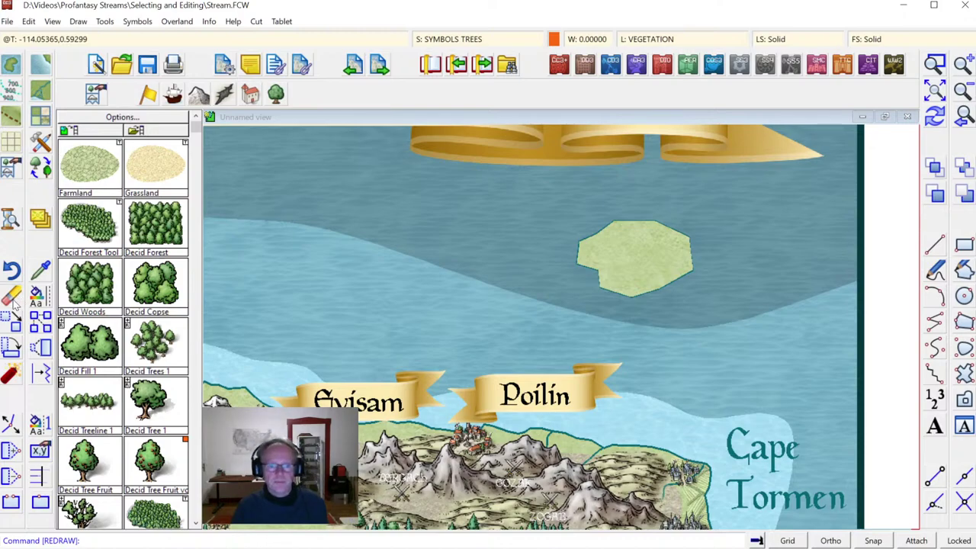
Step: Erase the land polygon together with its outline from the sea north of Poilin
left_click(11, 297)
left_click(655, 222)
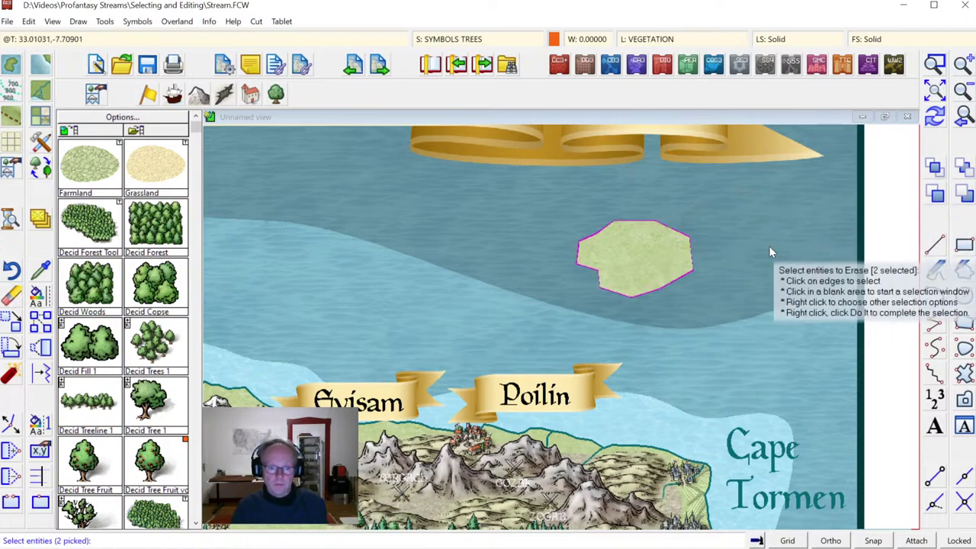
right_click(668, 217)
left_click(709, 222)
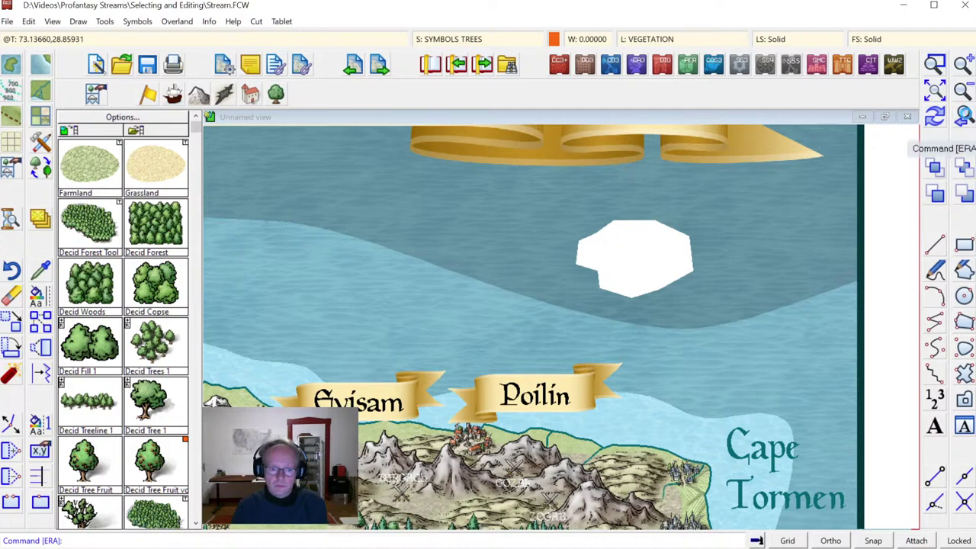
Step: Begin a Move, Scale, Rotate selection with the sandy grassland patch south of Edoam and the small round symbol beside Firbolg Gathering
left_click(963, 114)
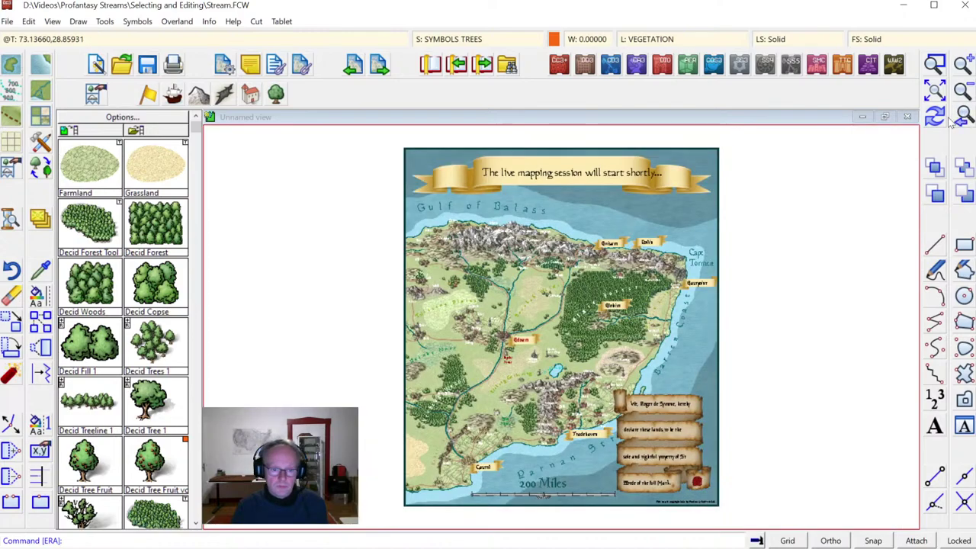
left_click(935, 65)
left_click(482, 326)
left_click(544, 417)
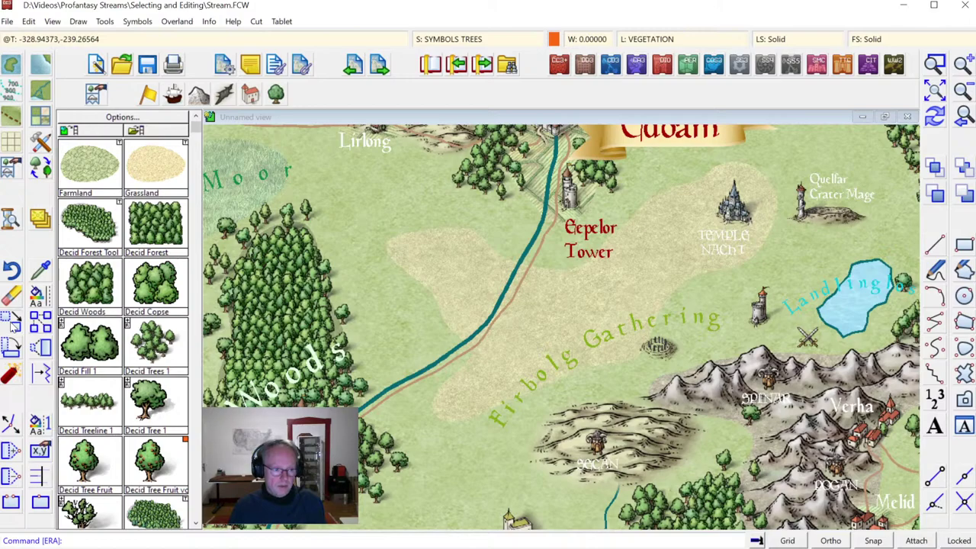
left_click(11, 322)
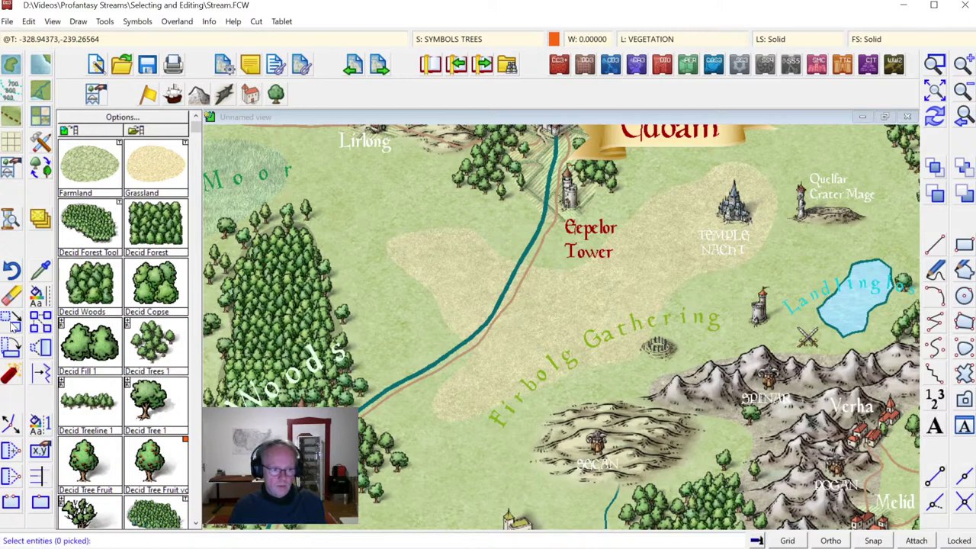
left_click(427, 288)
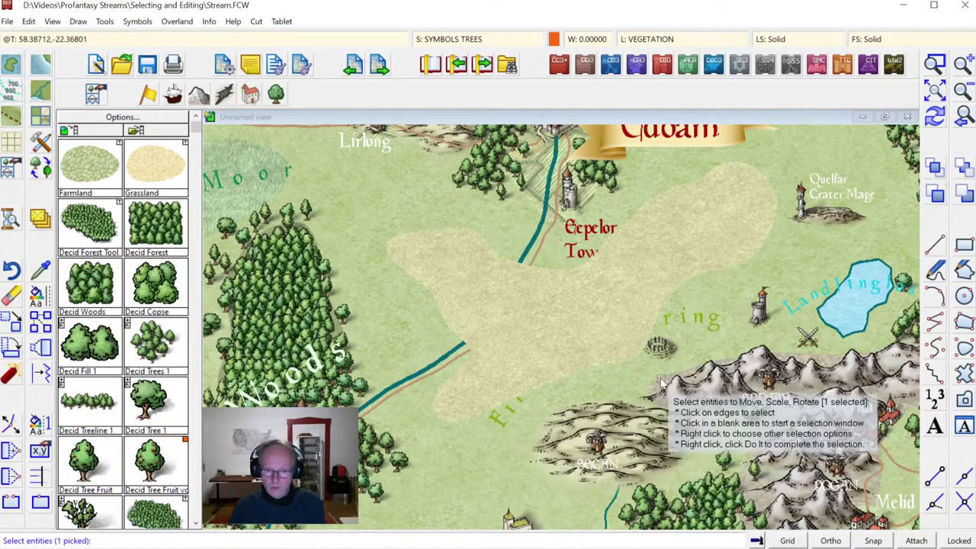
left_click(657, 354)
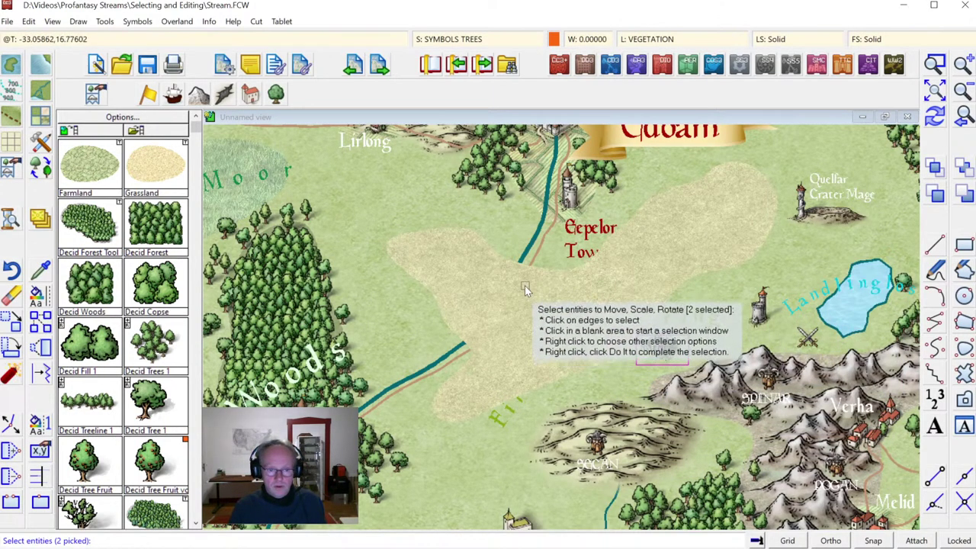
Step: Add the entities sharing the sandy patch's fill style to the selection and complete the selection
right_click(480, 284)
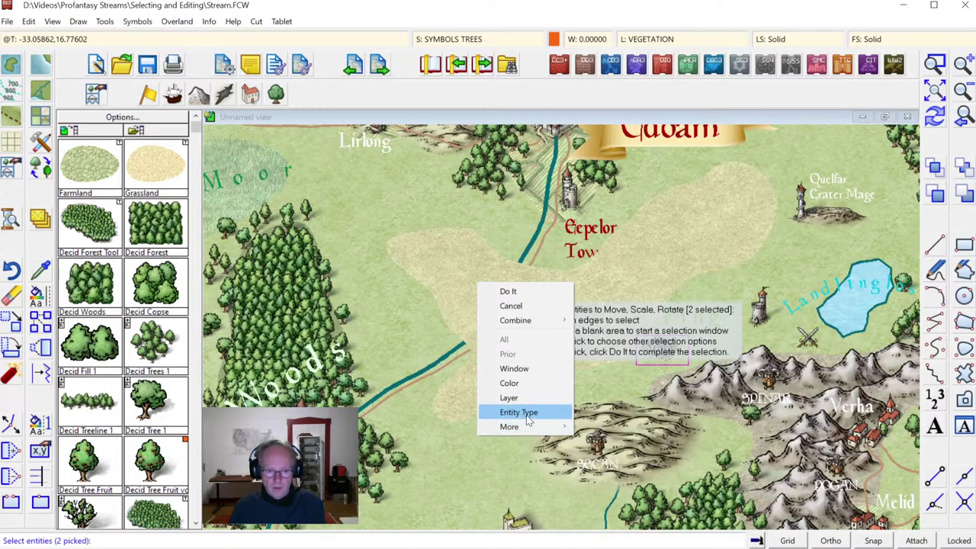
mouse_move(519, 428)
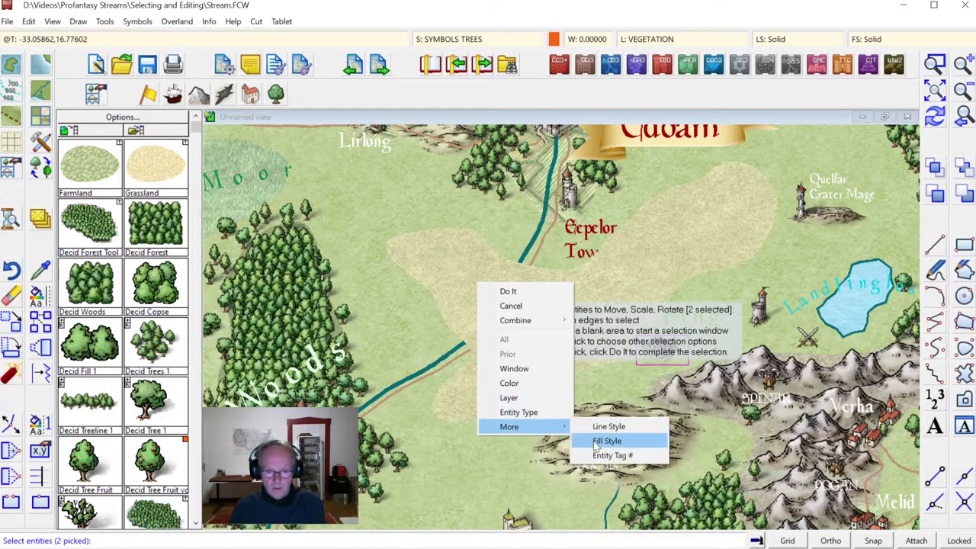
left_click(596, 442)
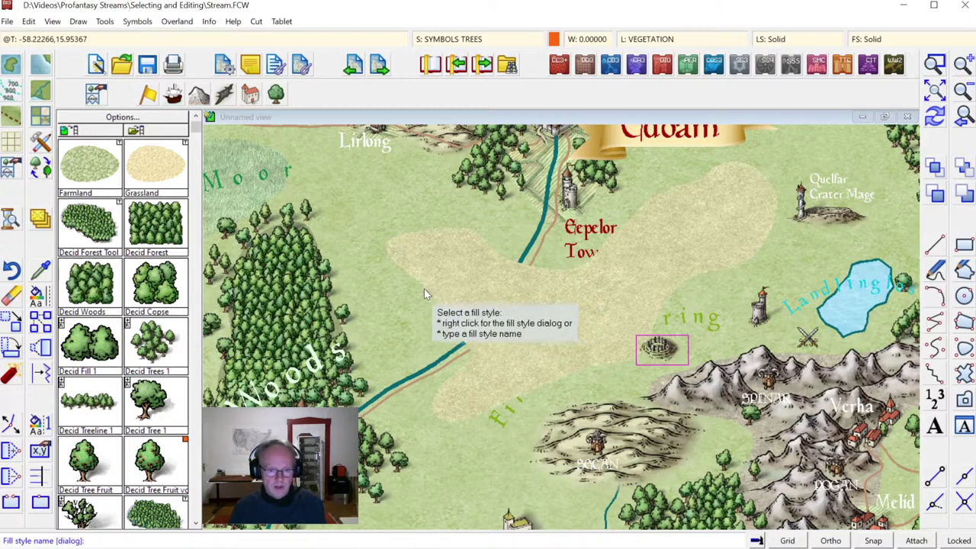
key("Return")
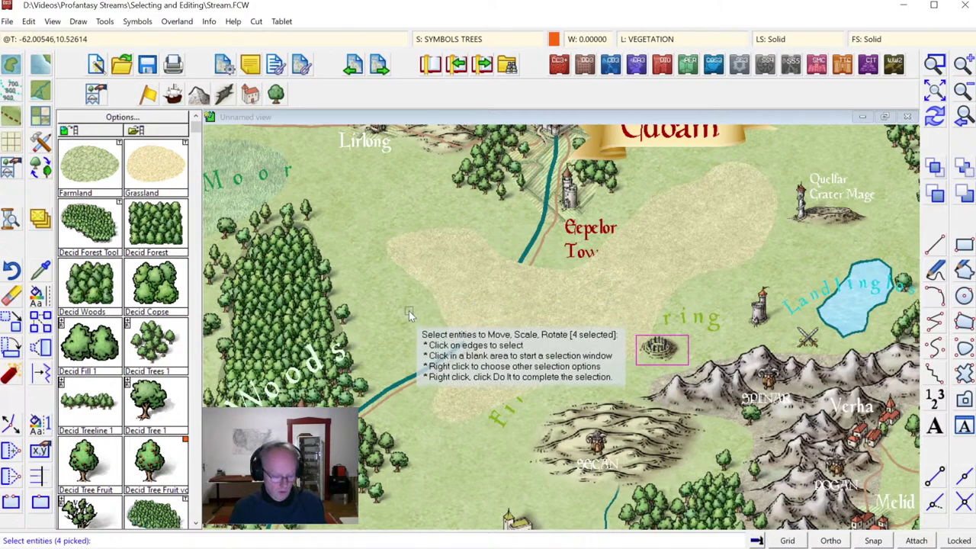
key("Return")
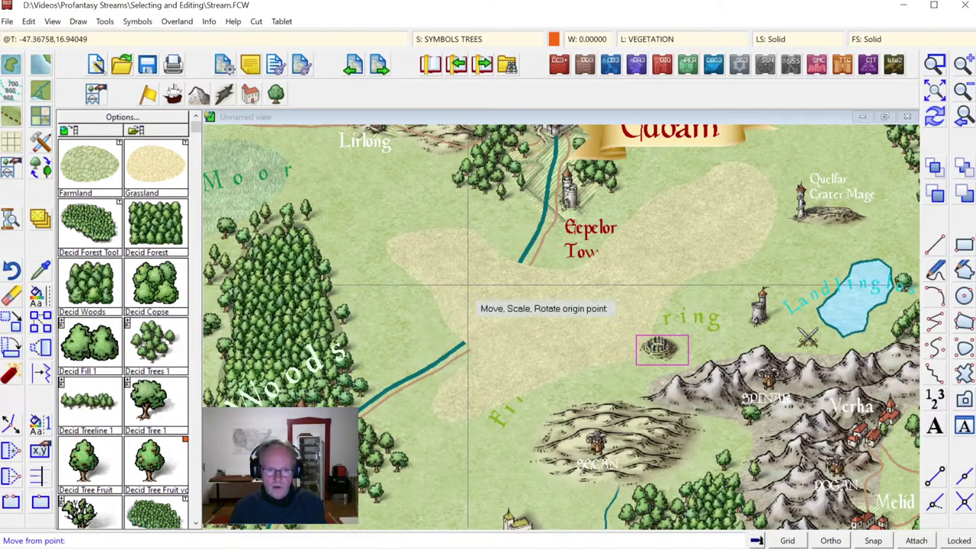
Step: Pick an origin point northwest of Edoam for the selected patches and symbol, and place them back at that origin
left_click(935, 90)
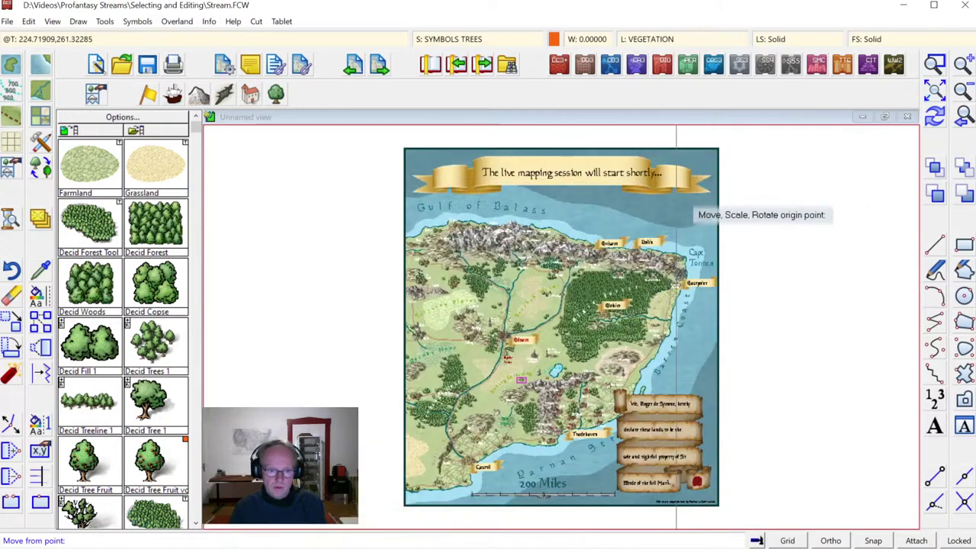
left_click(470, 316)
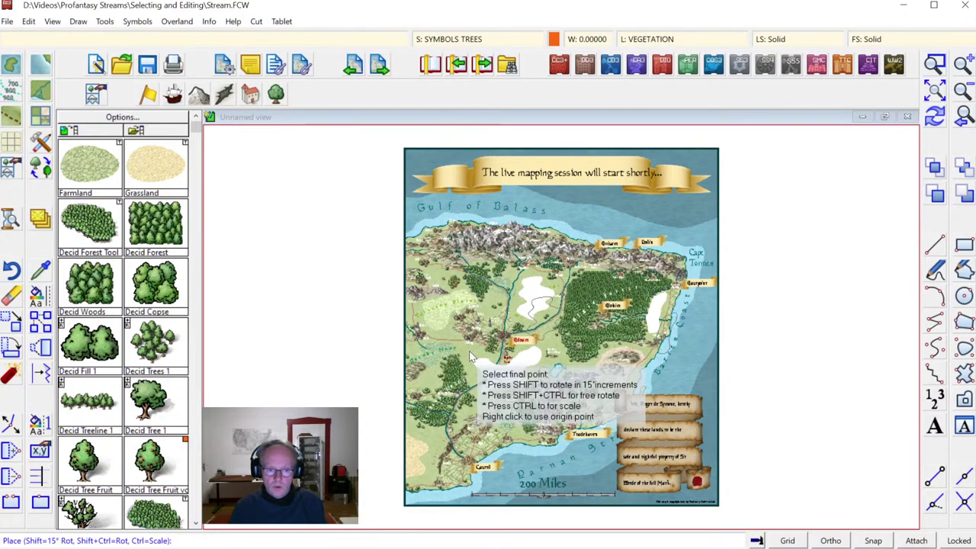
left_click(940, 67)
left_click(431, 298)
left_click(553, 409)
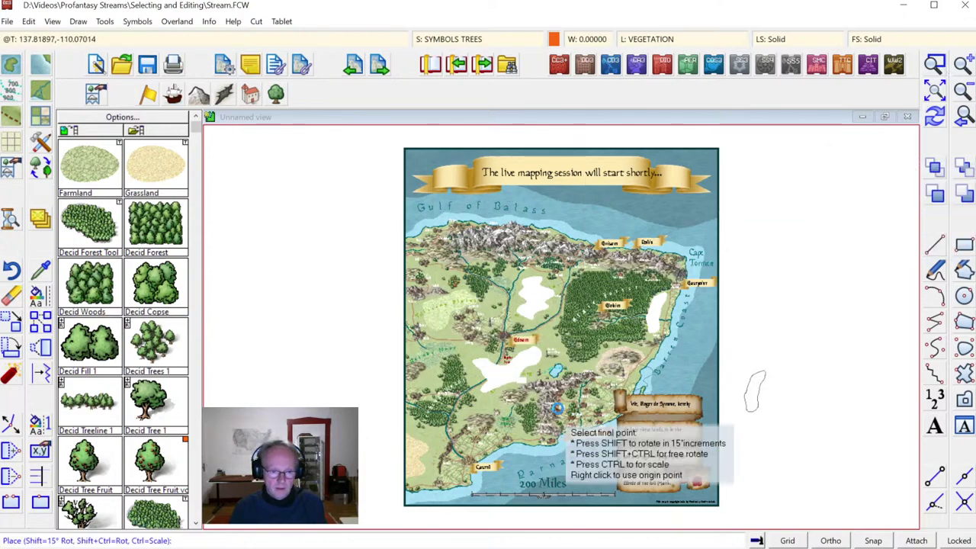
right_click(505, 337)
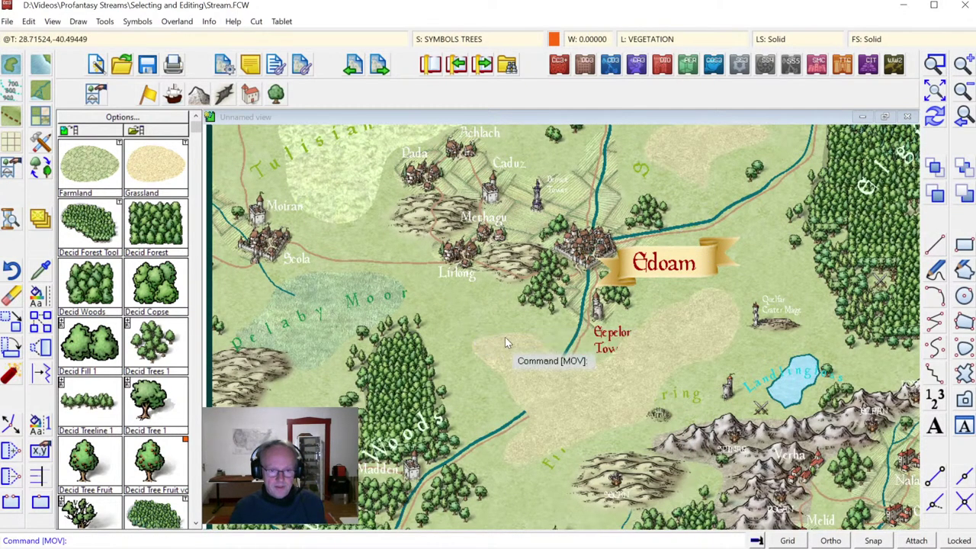
Step: Try to move only the sandy patch south of Edoam from a freely picked origin point, and redraw the map
left_click(497, 334)
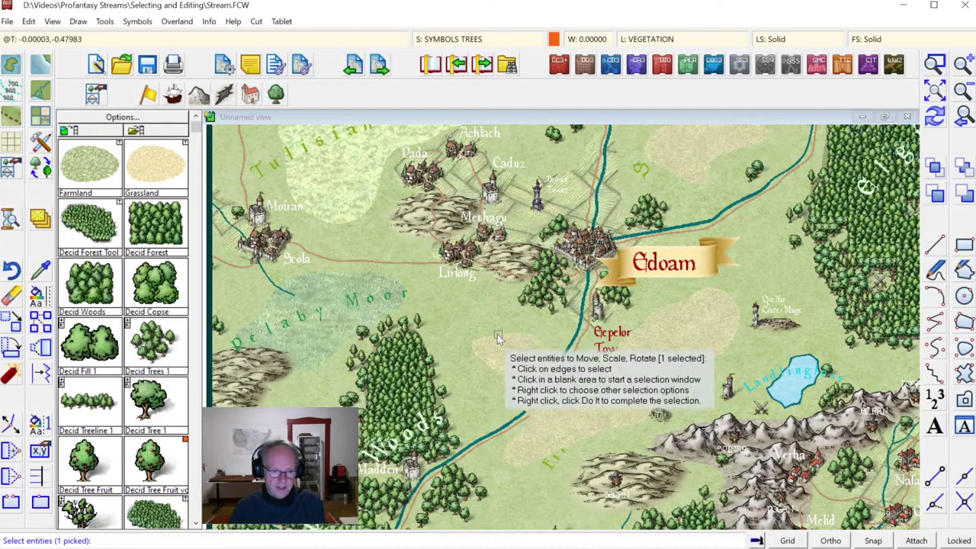
right_click(496, 340)
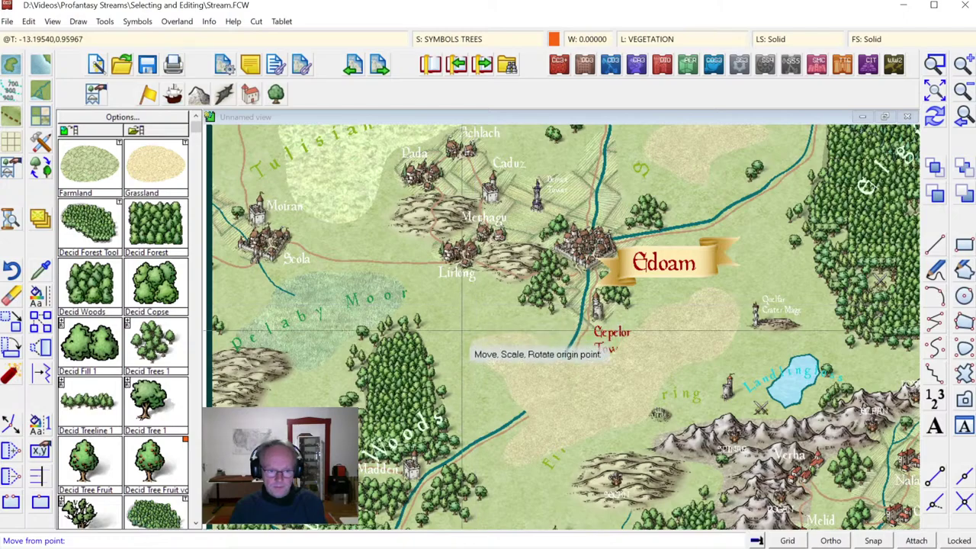
left_click(465, 344)
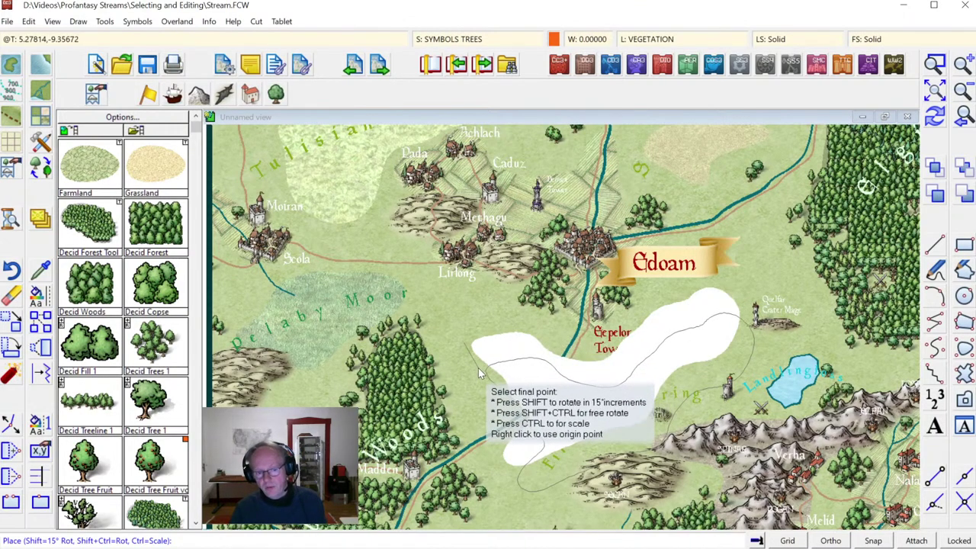
left_click(491, 344)
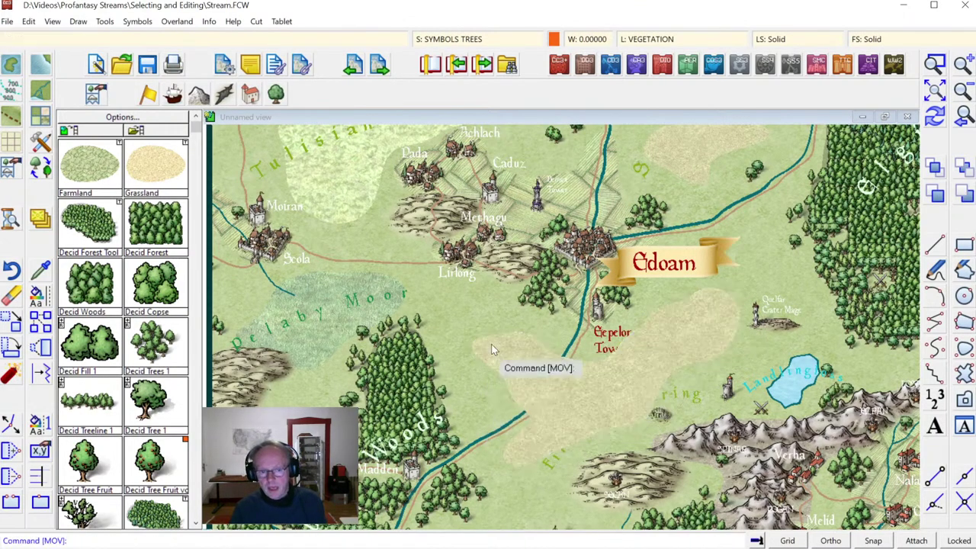
left_click(933, 122)
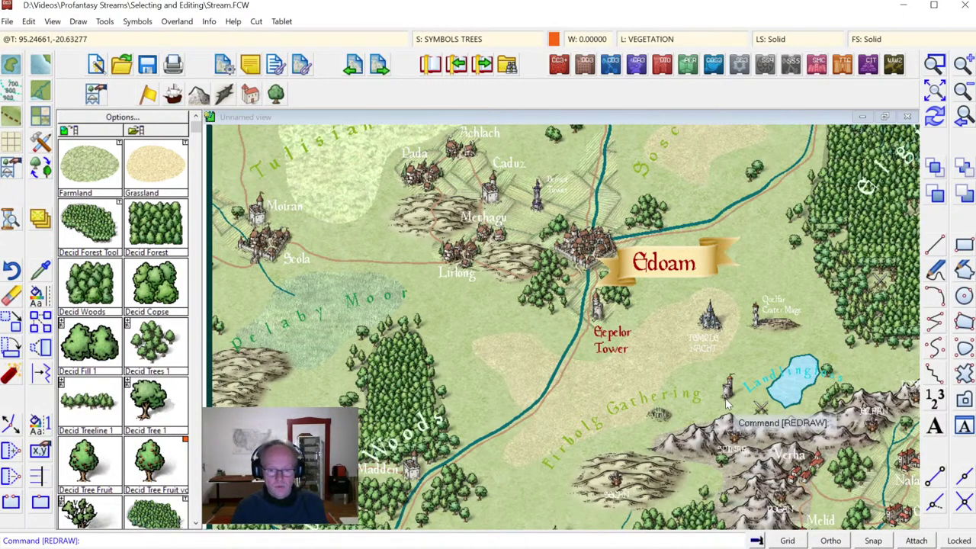
Step: Try to move the tower west of the Landlinglas lake horizontally by the relative offset @-10,0
left_click(15, 324)
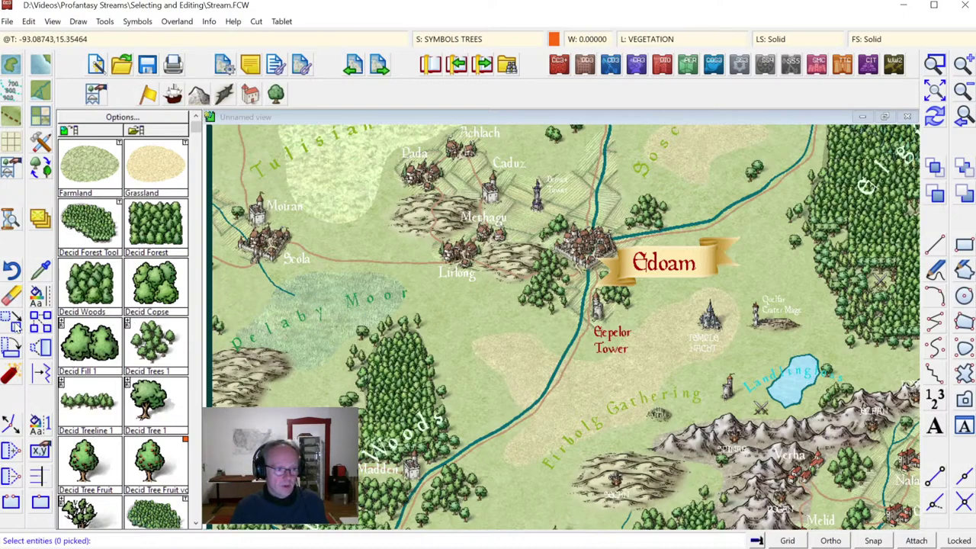
left_click(727, 398)
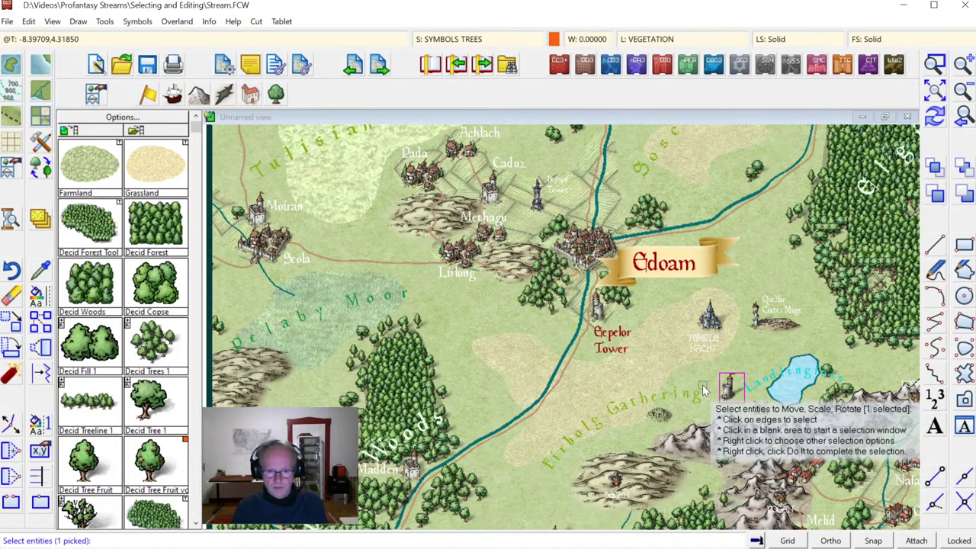
right_click(703, 384)
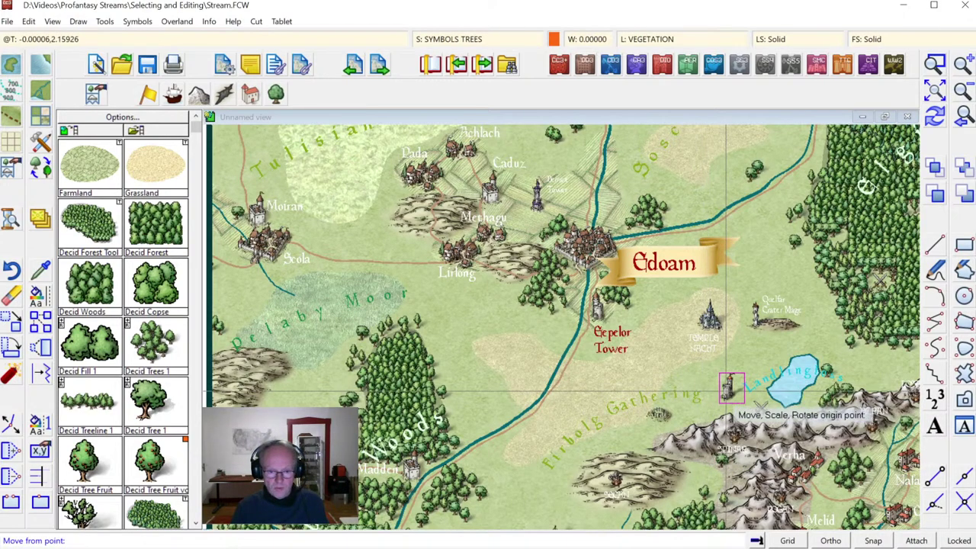
left_click(728, 395)
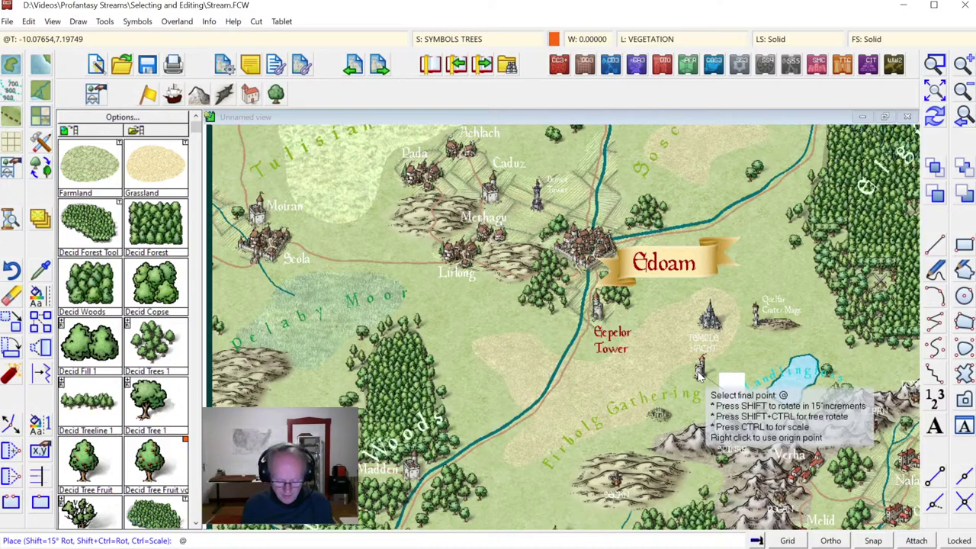
type("10")
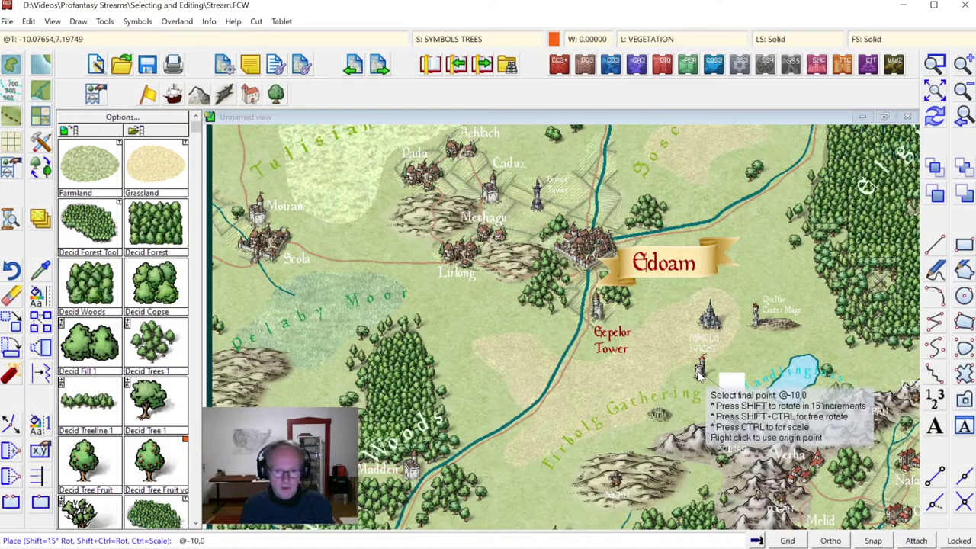
left_click(700, 373)
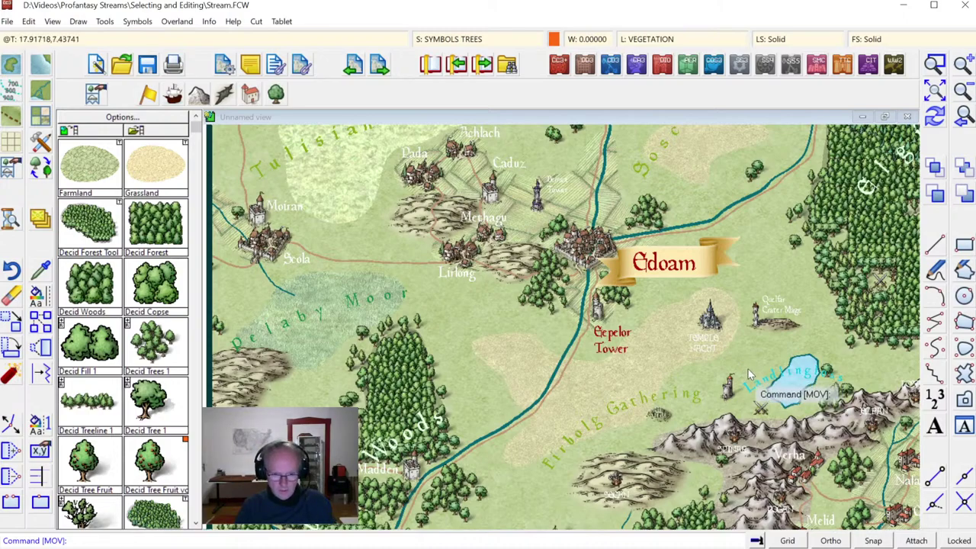
left_click(748, 369)
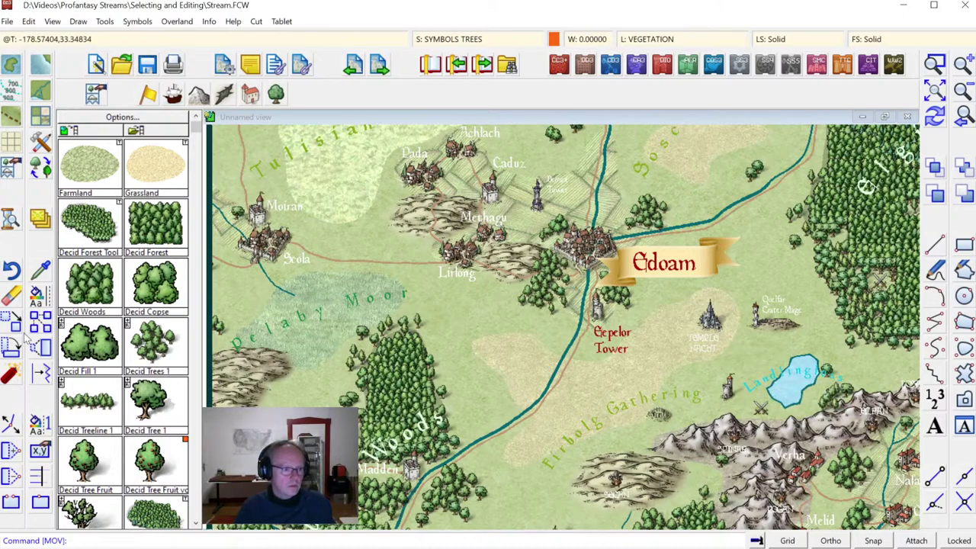
Step: Try to move the tower beside the Landlinglas lake vertically by the relative offset @0,-10
left_click(29, 21)
left_click(28, 38)
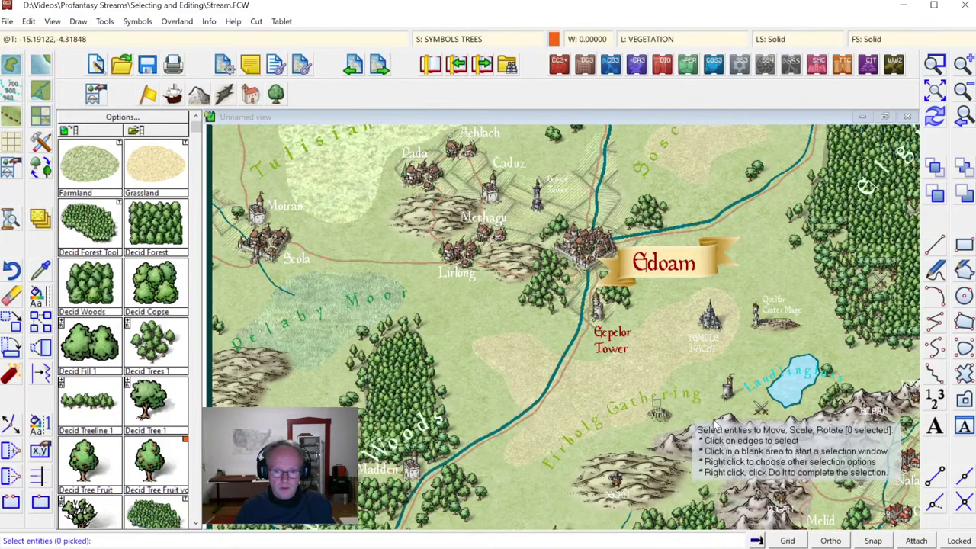
left_click(723, 401)
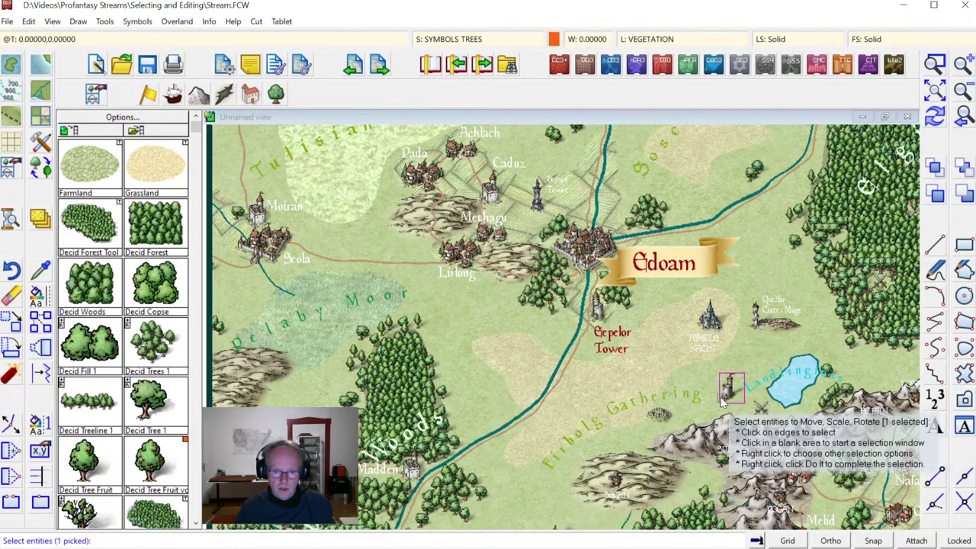
right_click(700, 358)
left_click(692, 364)
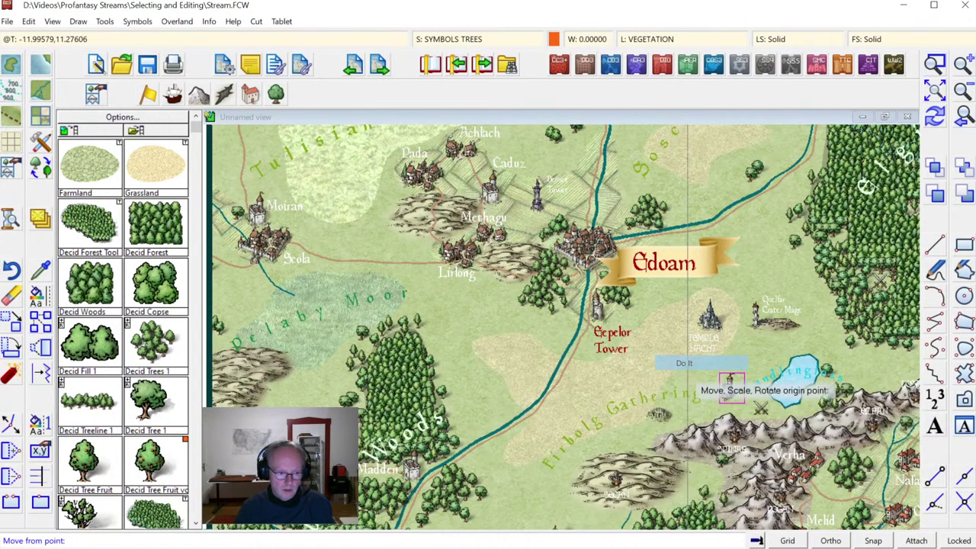
left_click(761, 405)
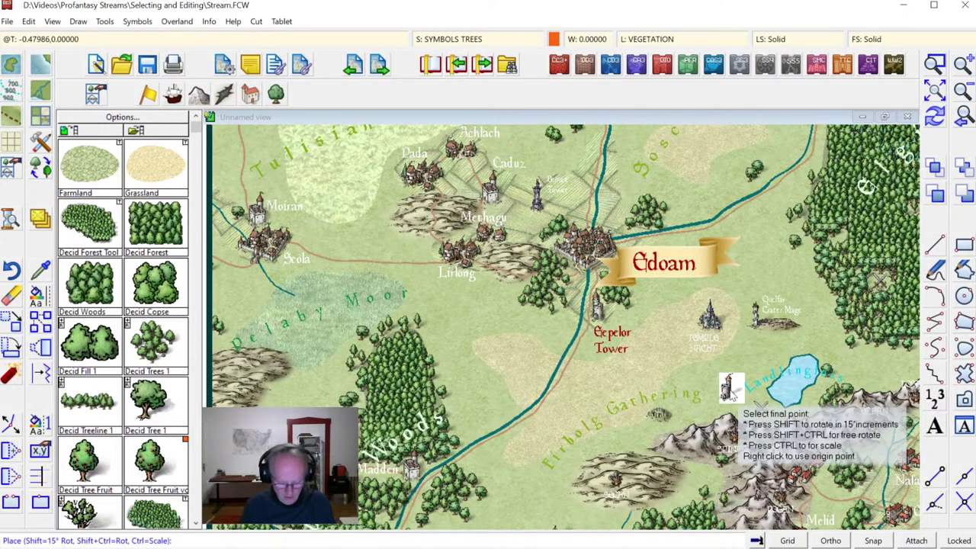
type("@")
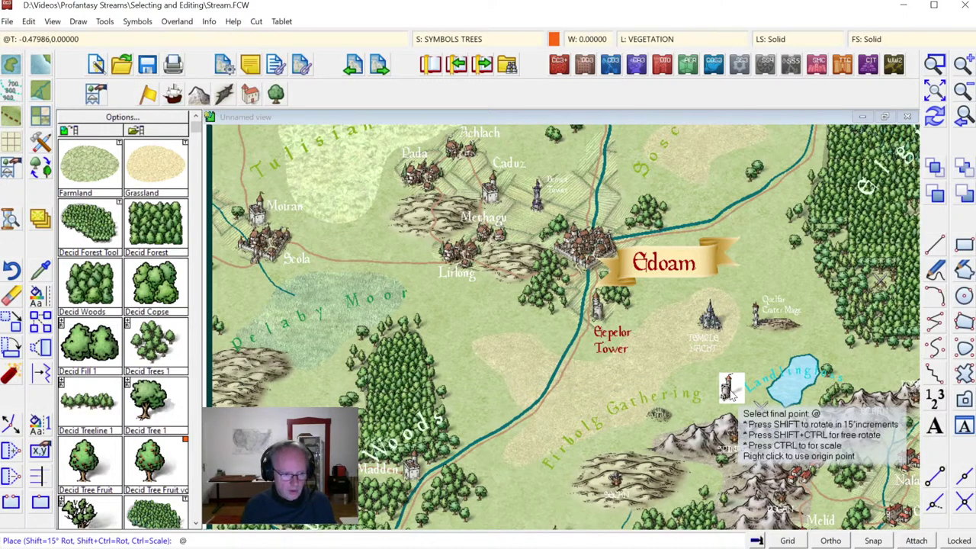
type("0,")
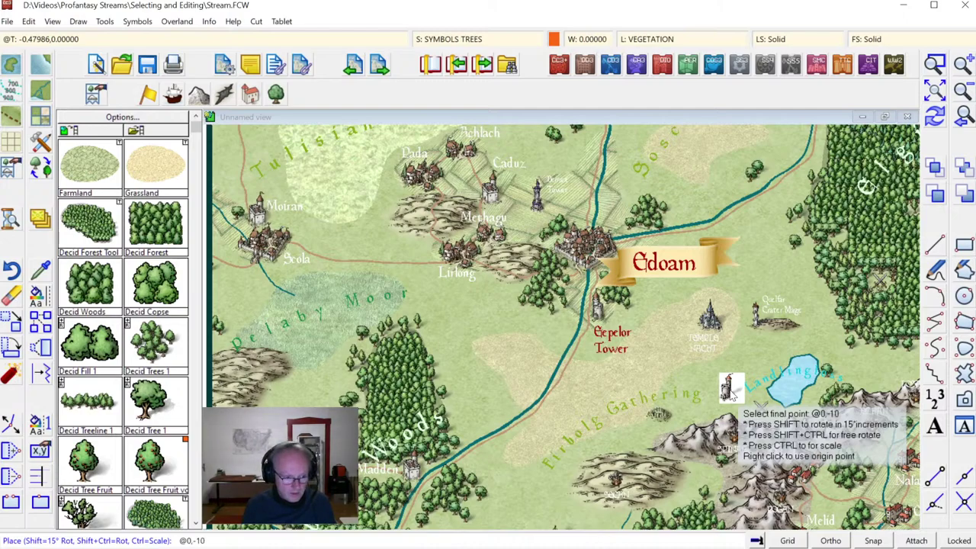
type("-10")
key("Return")
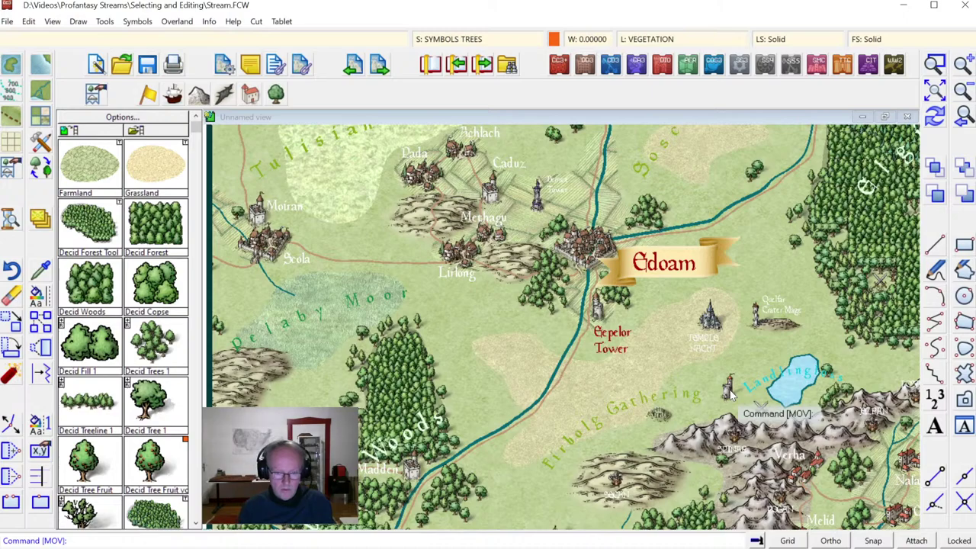
Step: Try to move the tower west of the Landlinglas lake by entering the relative coordinates @-10,0 as its origin point
key("Return")
left_click(728, 385)
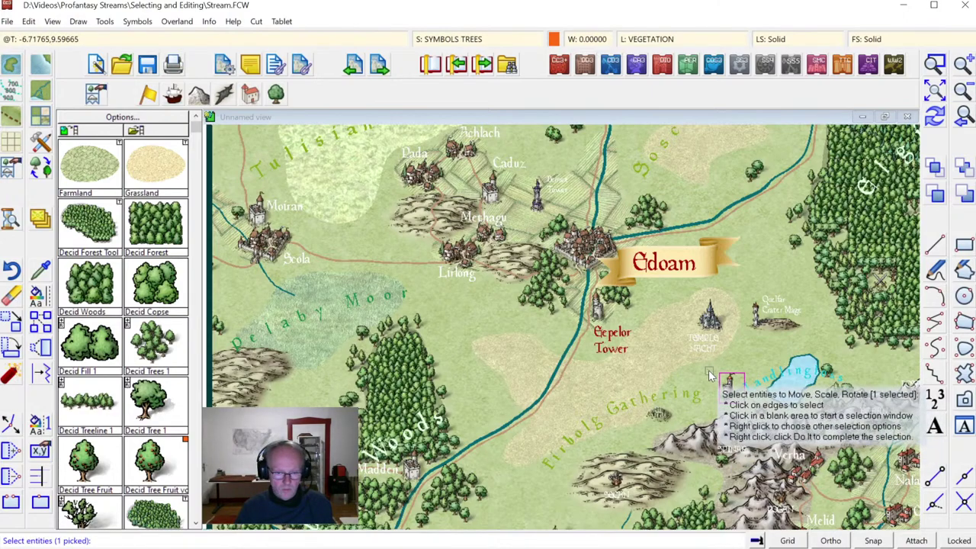
right_click(695, 372)
left_click(701, 376)
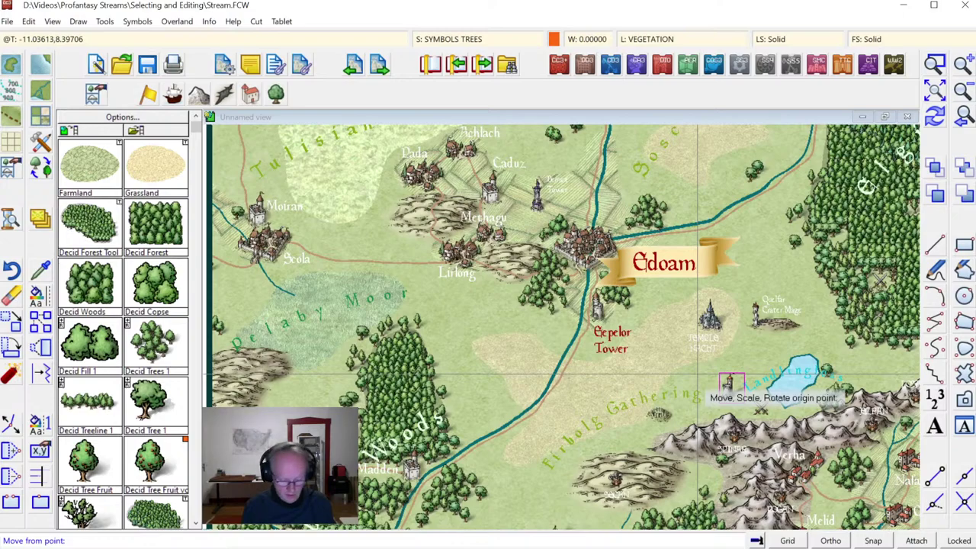
type("@-10,0")
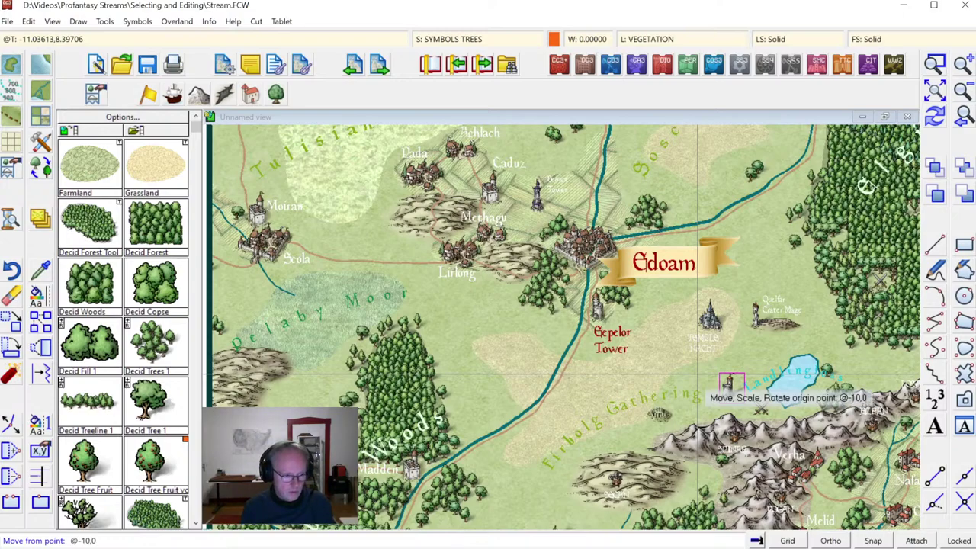
key("Return")
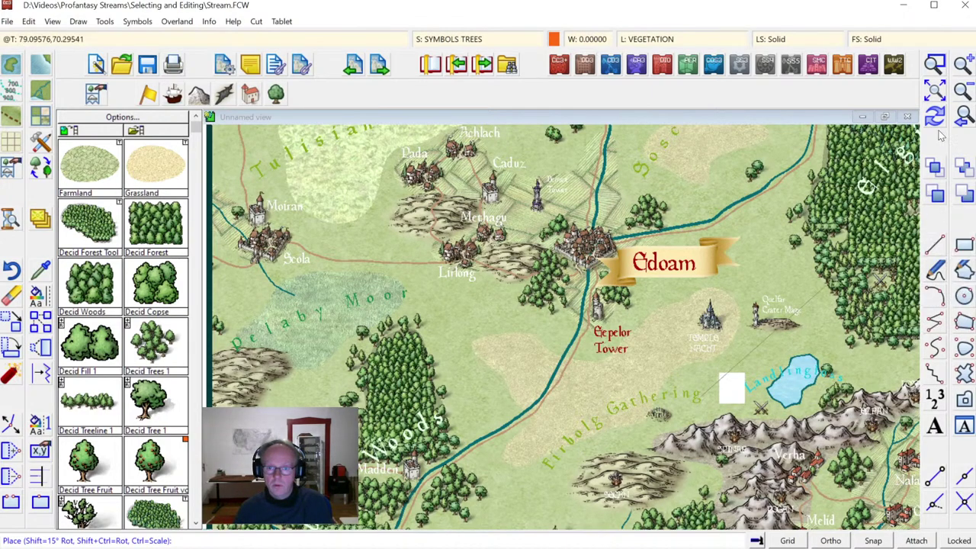
left_click(697, 401)
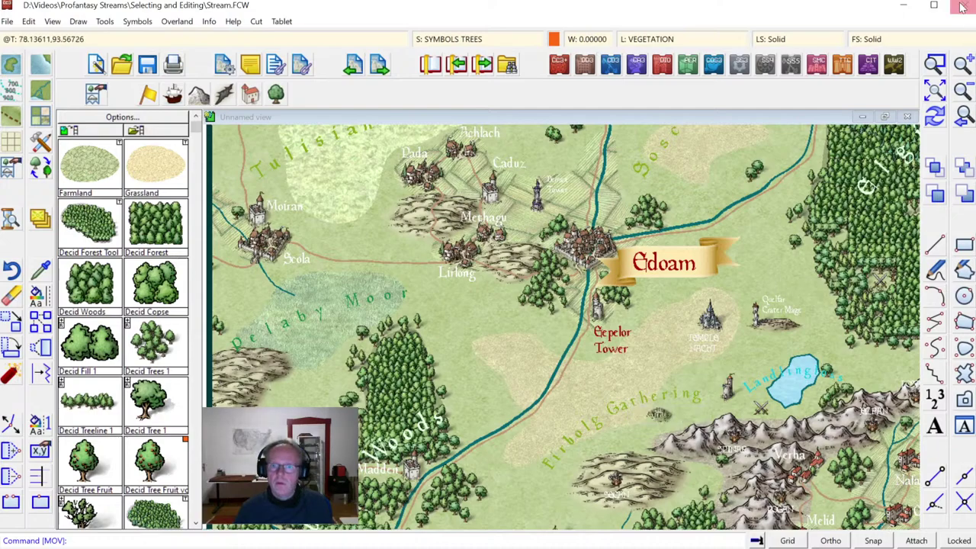
Step: Move the tower beside the Landlinglas lake from an origin point on the tower by the relative offset @-10,0, and redraw the map
left_click(935, 64)
left_click(652, 348)
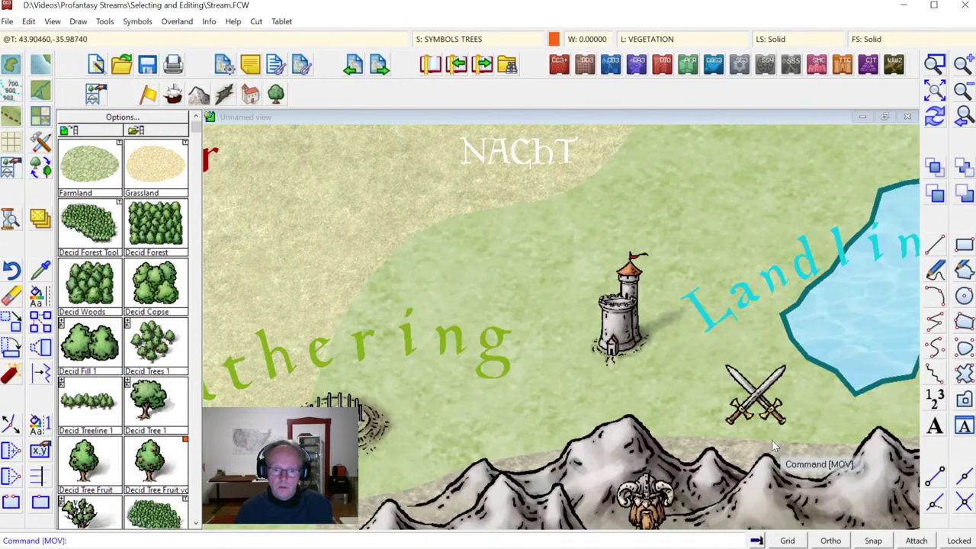
left_click(771, 440)
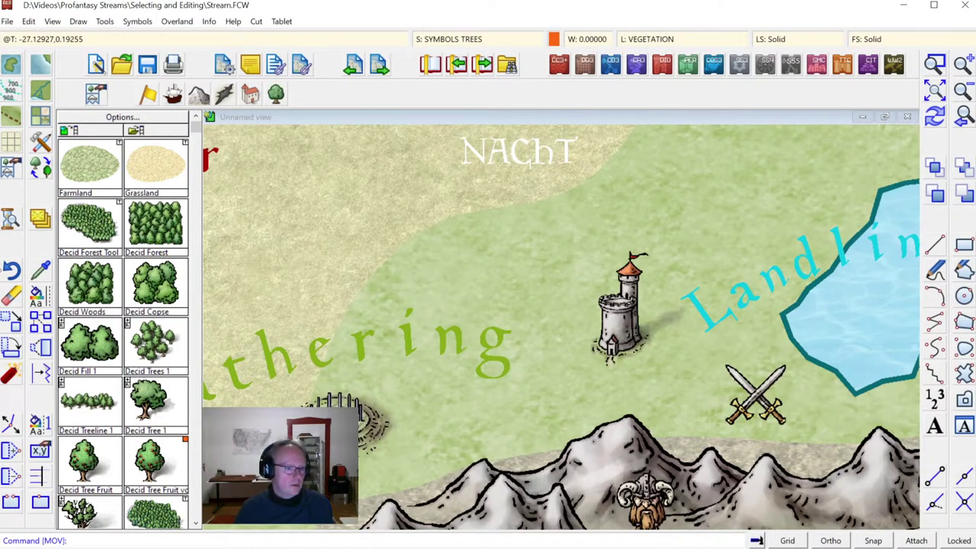
left_click(14, 327)
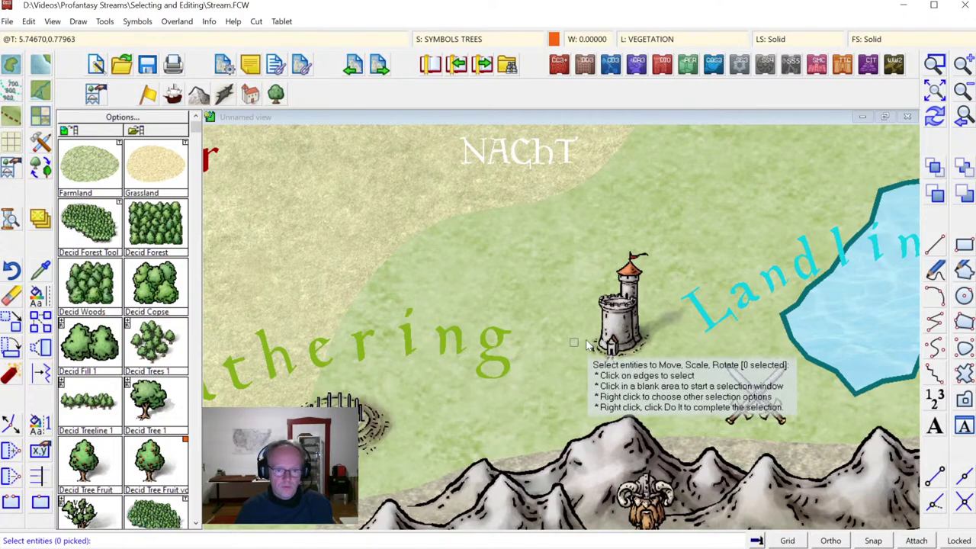
left_click(615, 357)
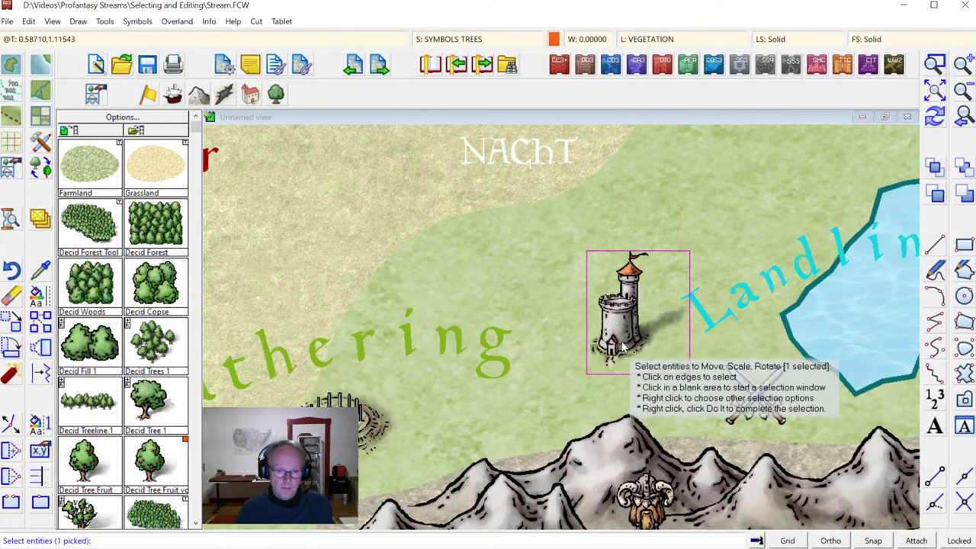
right_click(613, 345)
left_click(614, 348)
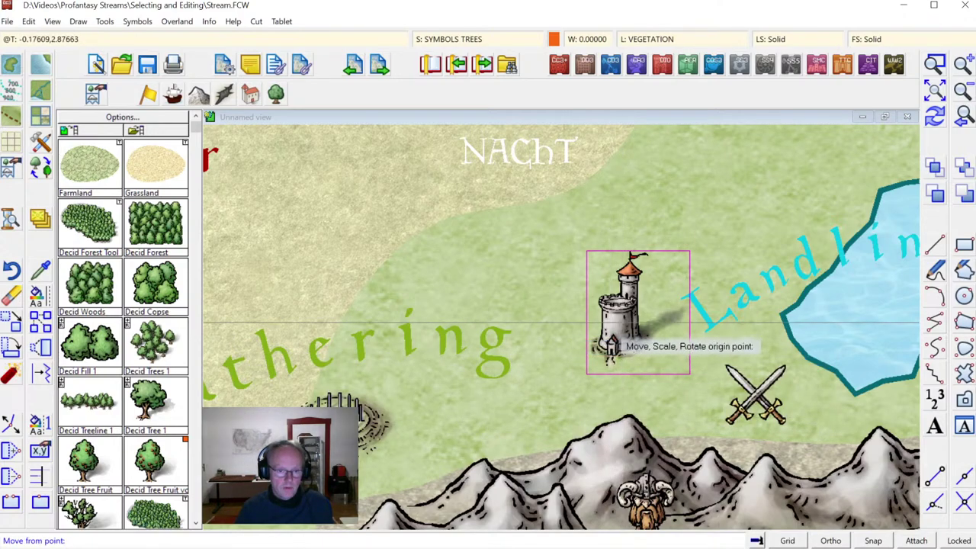
left_click(615, 323)
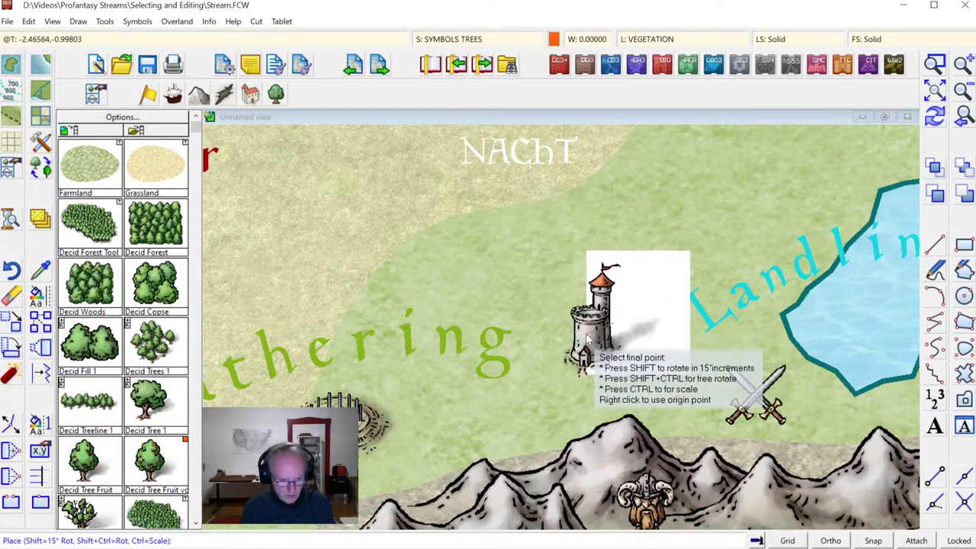
type("@")
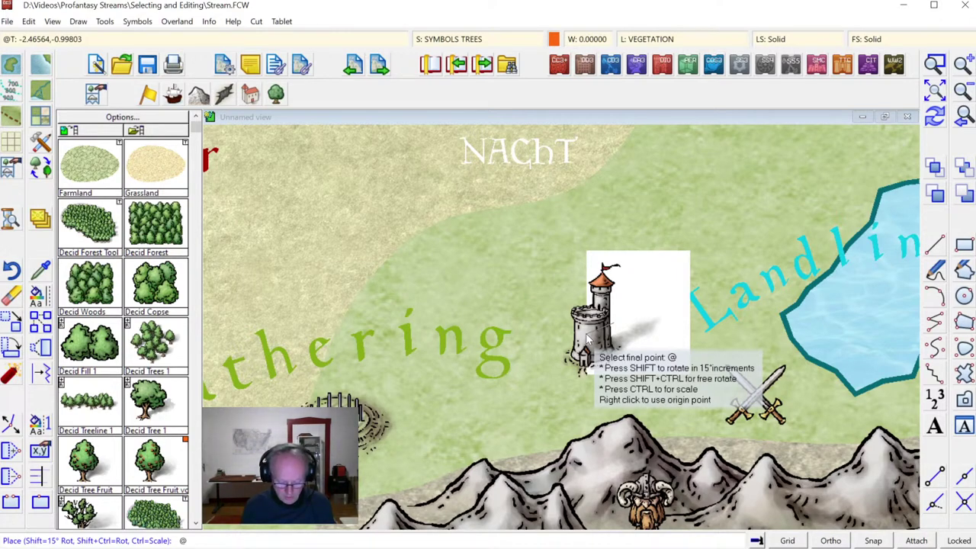
type("-10,")
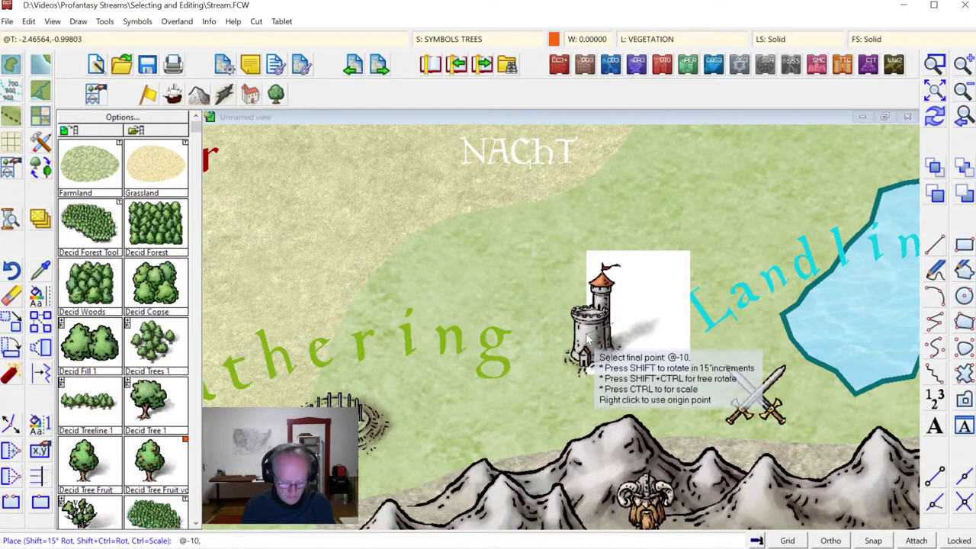
type("0")
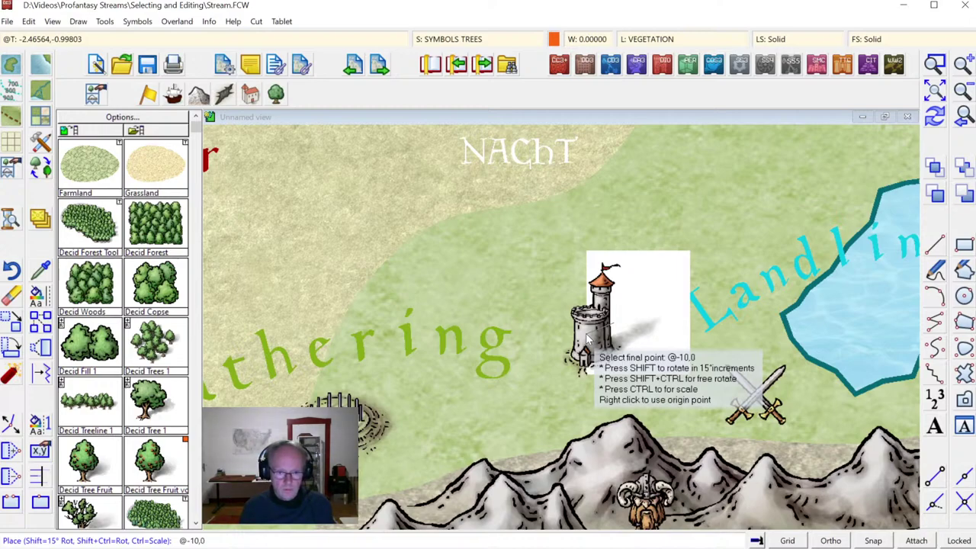
key("Return")
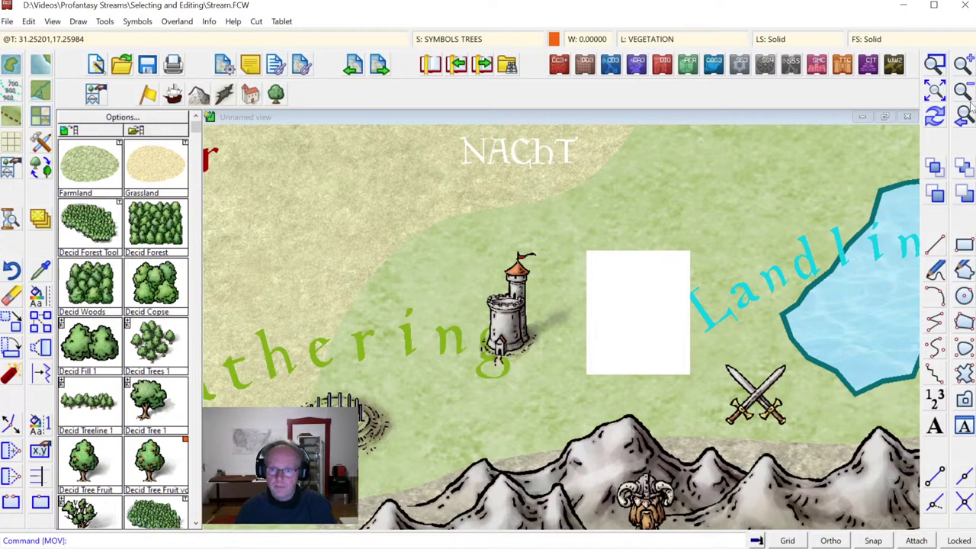
left_click(935, 116)
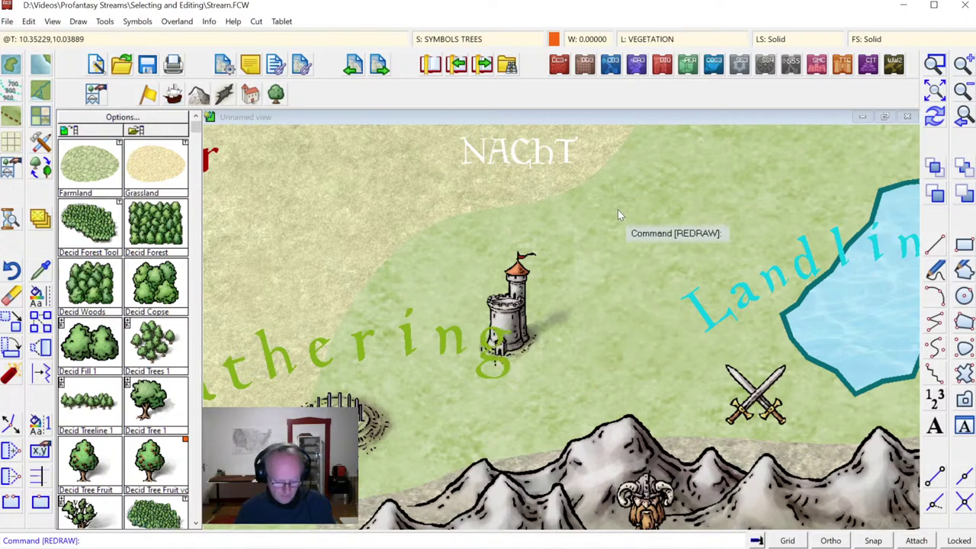
Step: Try to undo the relative move of the tower
left_click(29, 21)
key("Escape")
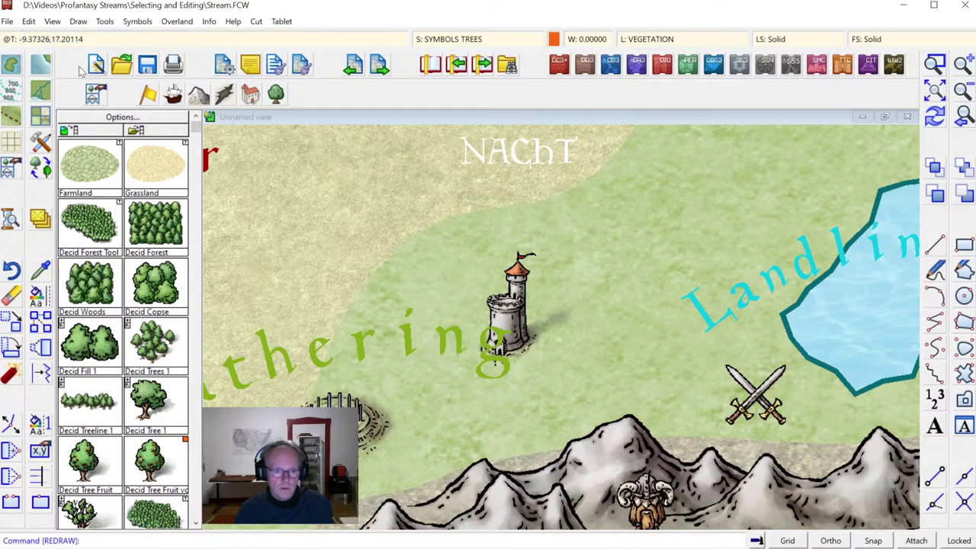
left_click(29, 21)
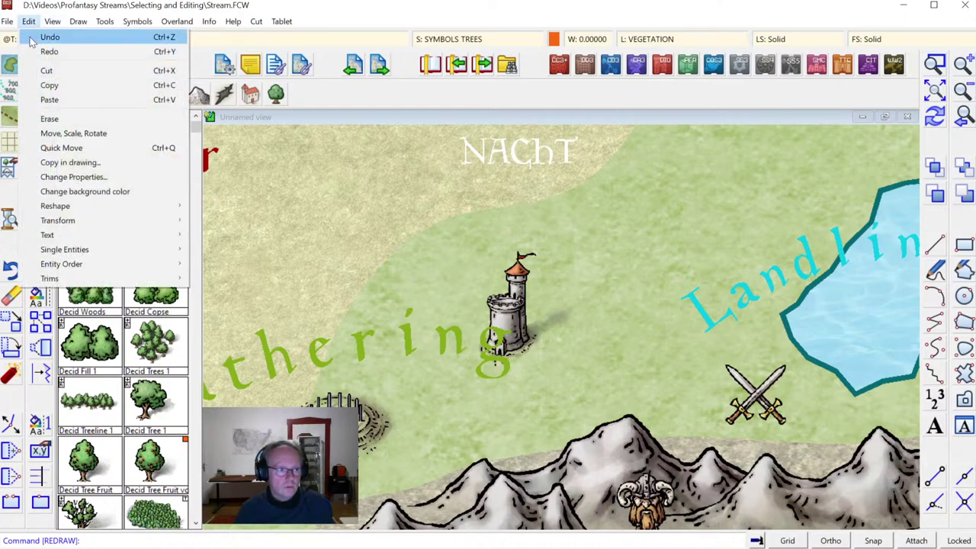
left_click(32, 38)
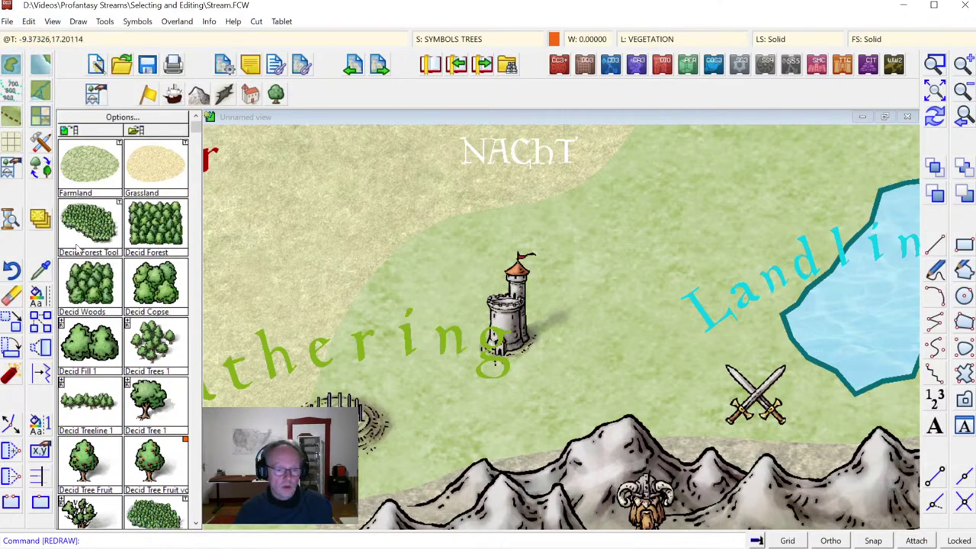
Step: Move the tower freehand back east, between the Gathering label and the Landlinglas lake, and redraw the map
left_click(11, 322)
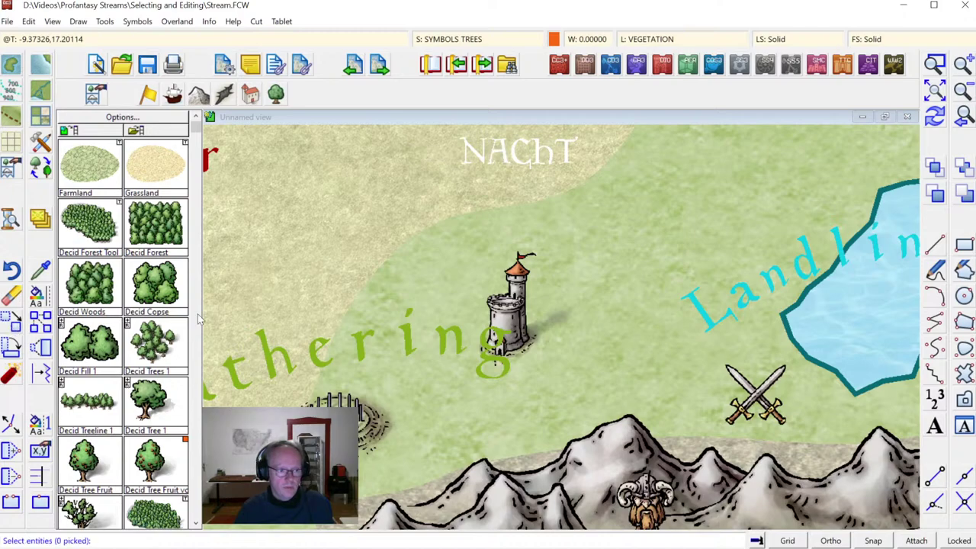
left_click(515, 352)
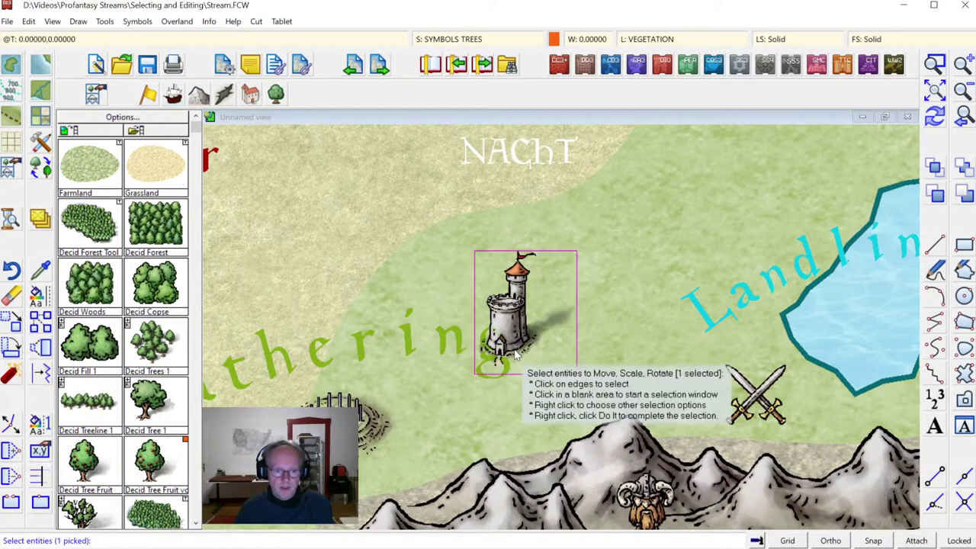
right_click(561, 374)
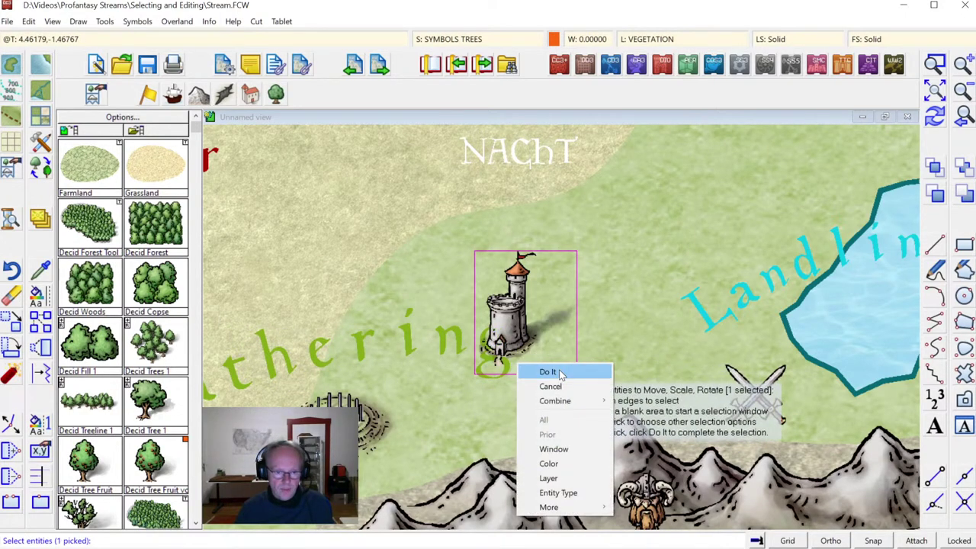
left_click(561, 374)
left_click(507, 328)
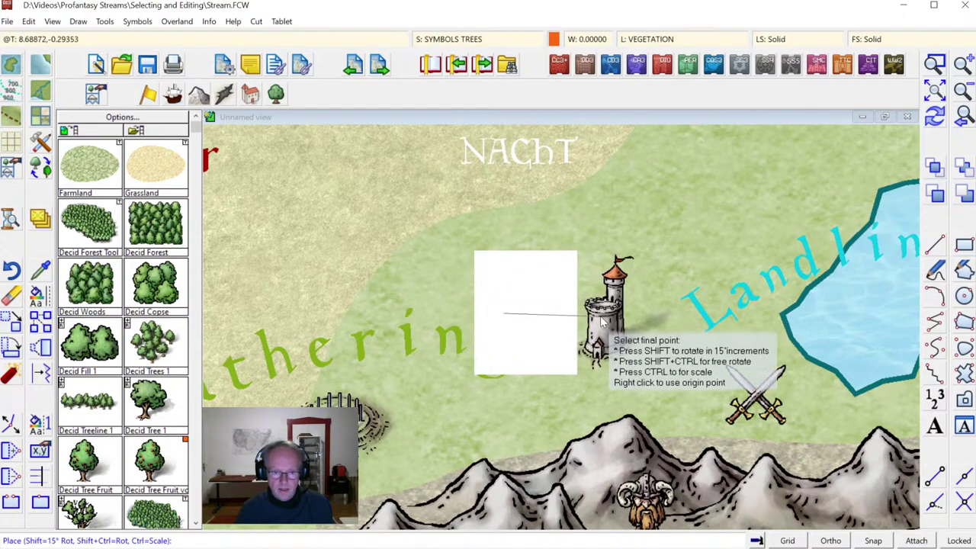
left_click(601, 320)
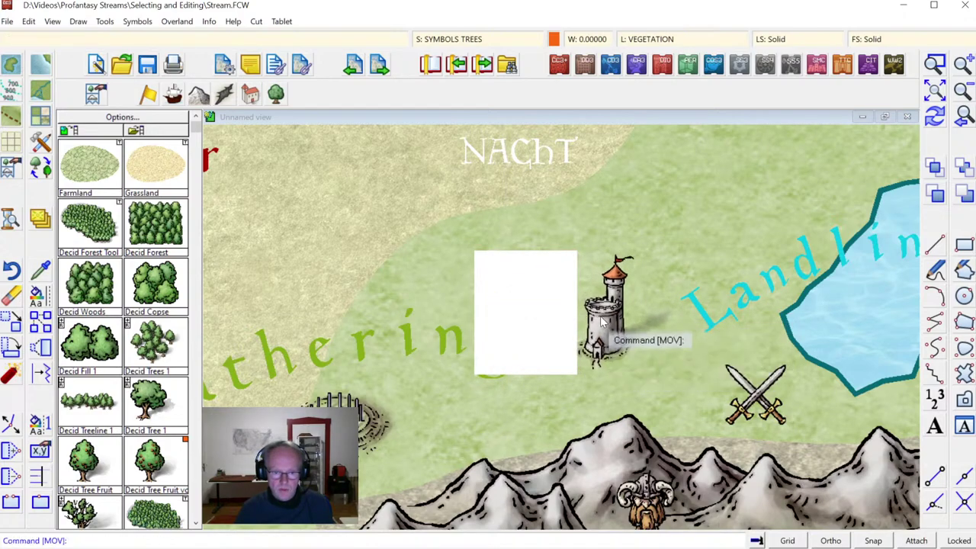
left_click(933, 121)
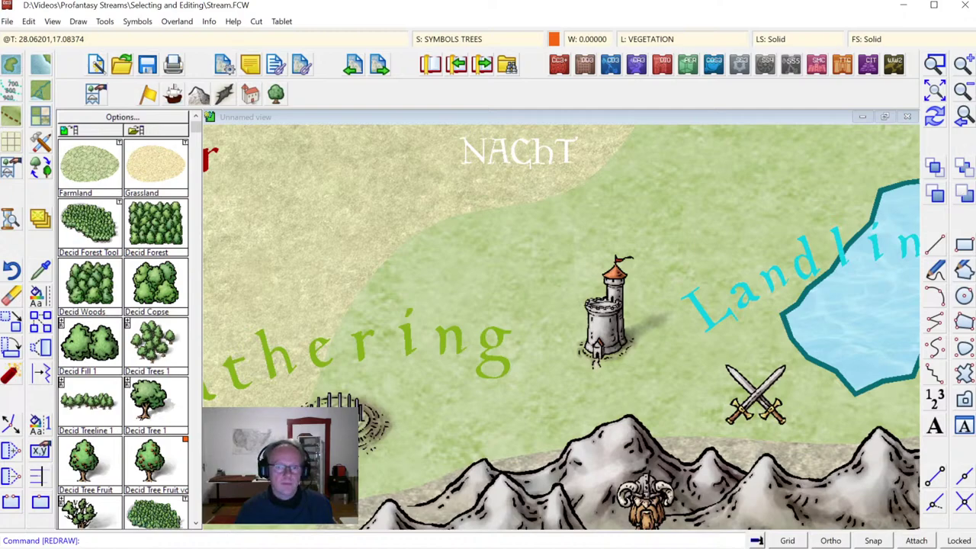
Step: Move the tower near the Landlinglas lake from an origin point on the tower by a relative horizontal offset of -10
left_click(963, 115)
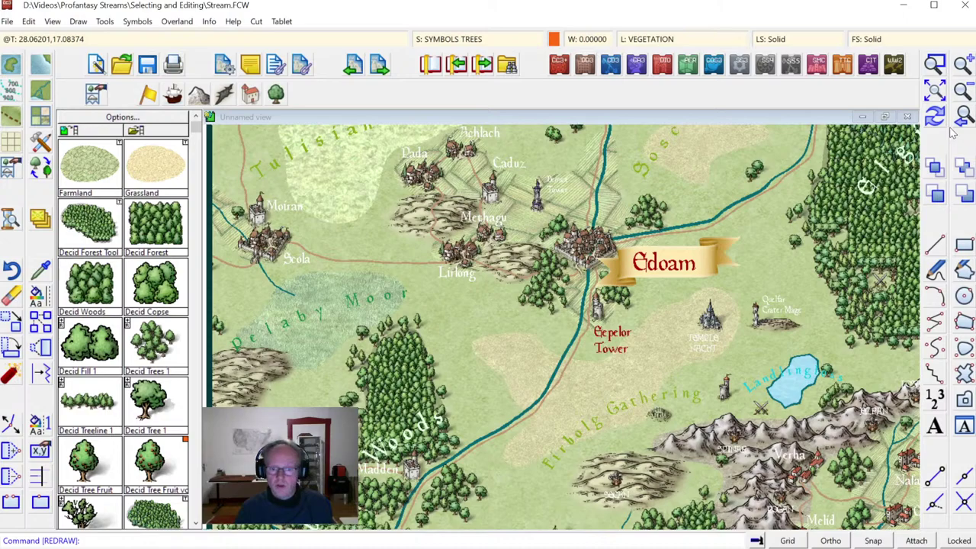
left_click(935, 64)
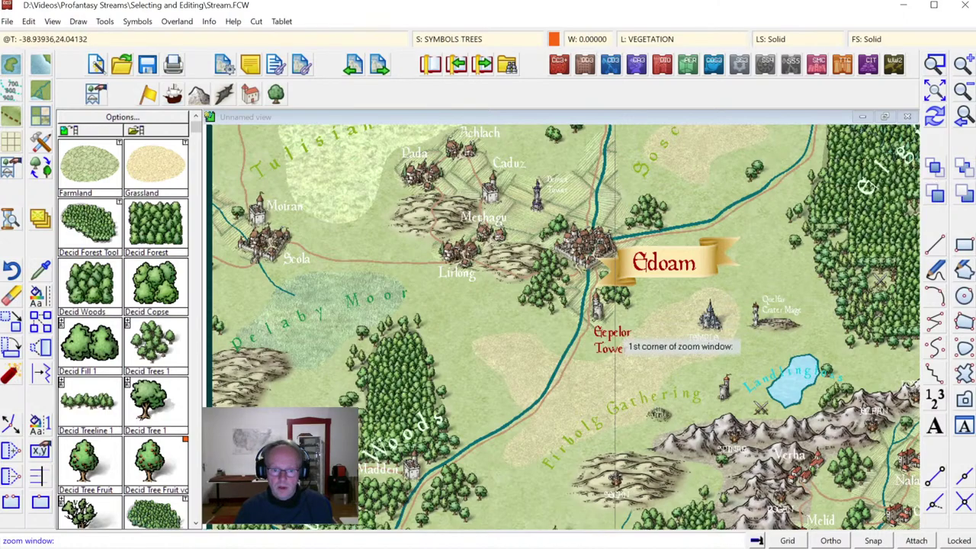
left_click(619, 336)
left_click(767, 431)
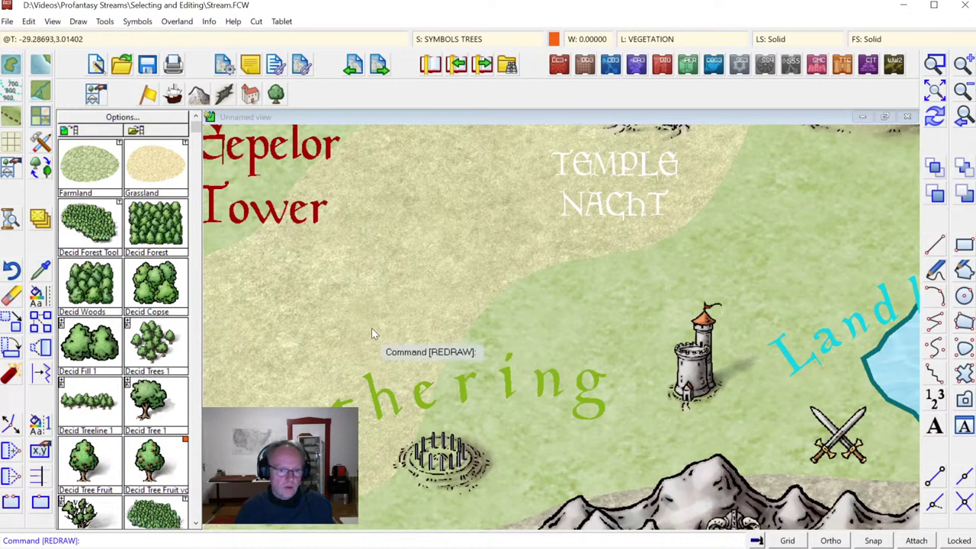
left_click(12, 323)
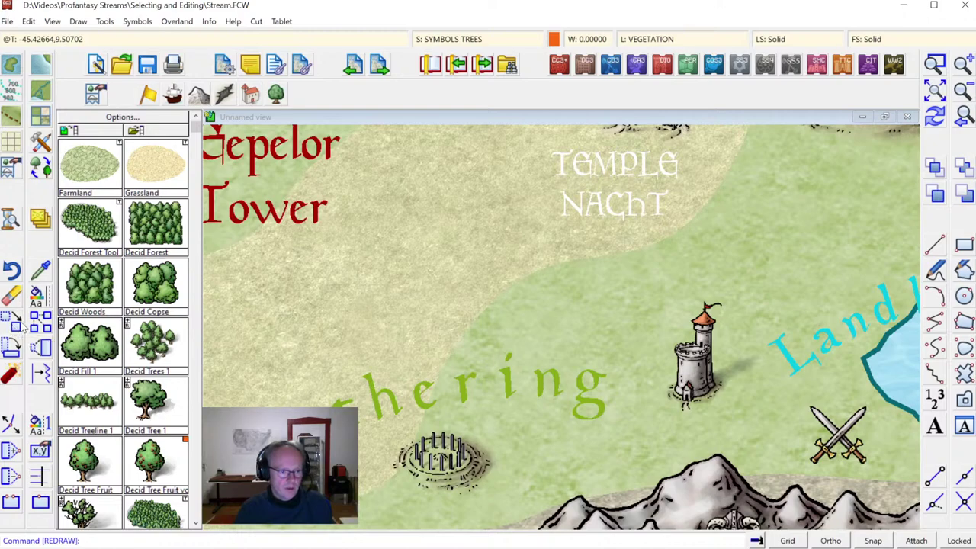
left_click(696, 395)
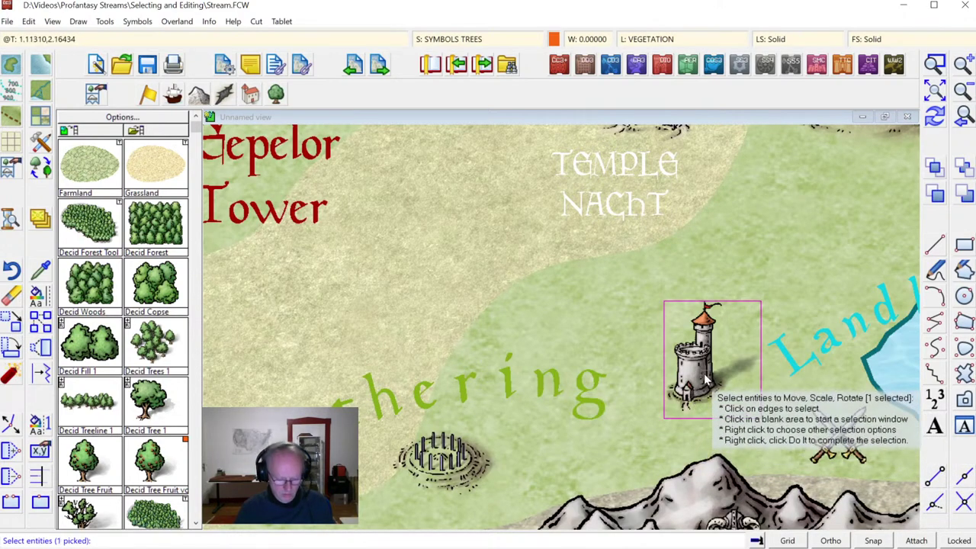
right_click(705, 379)
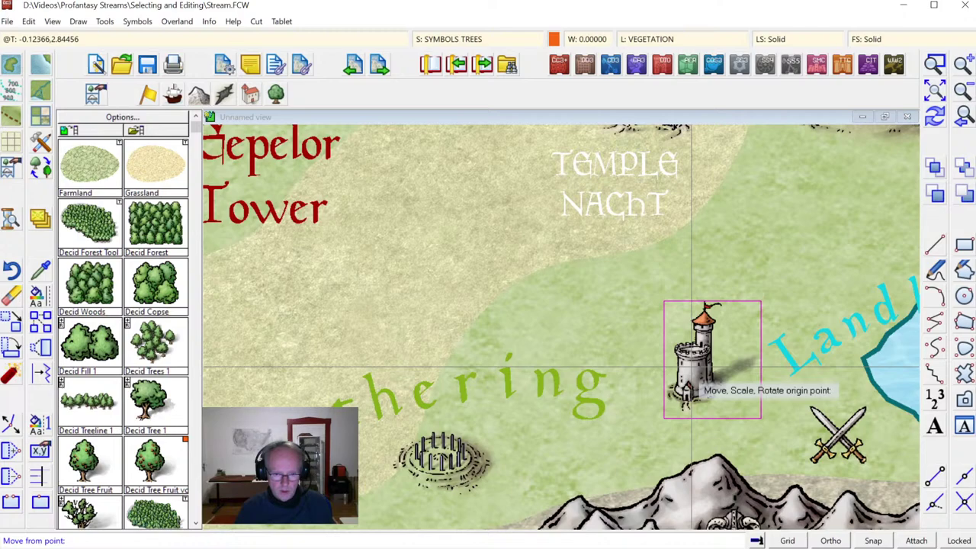
left_click(692, 373)
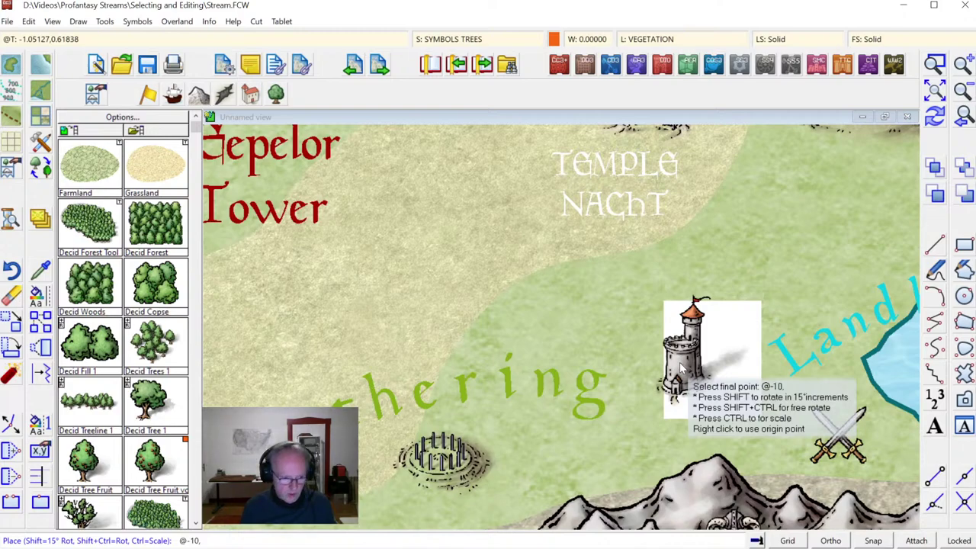
right_click(681, 368)
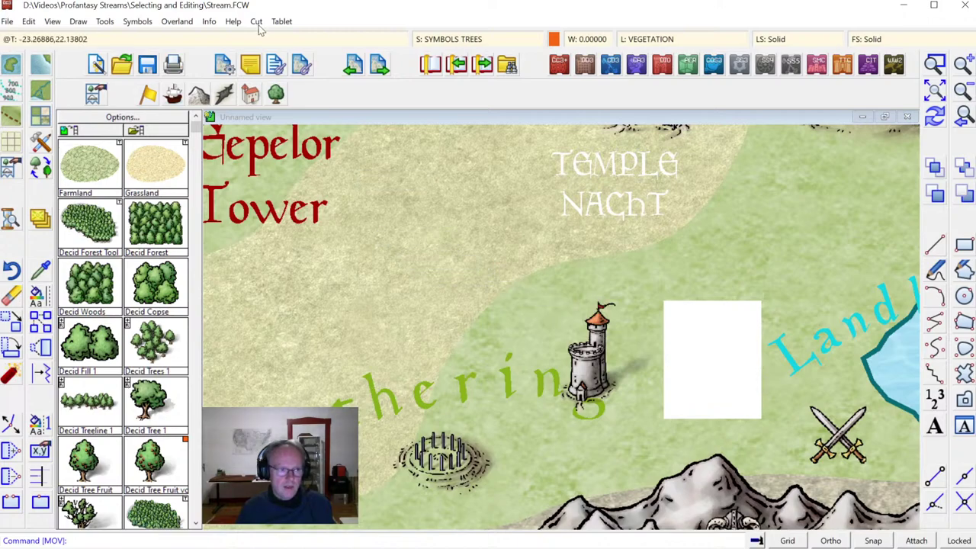
Step: Undo the last relative move of the tower and show the whole map
left_click(28, 23)
left_click(36, 39)
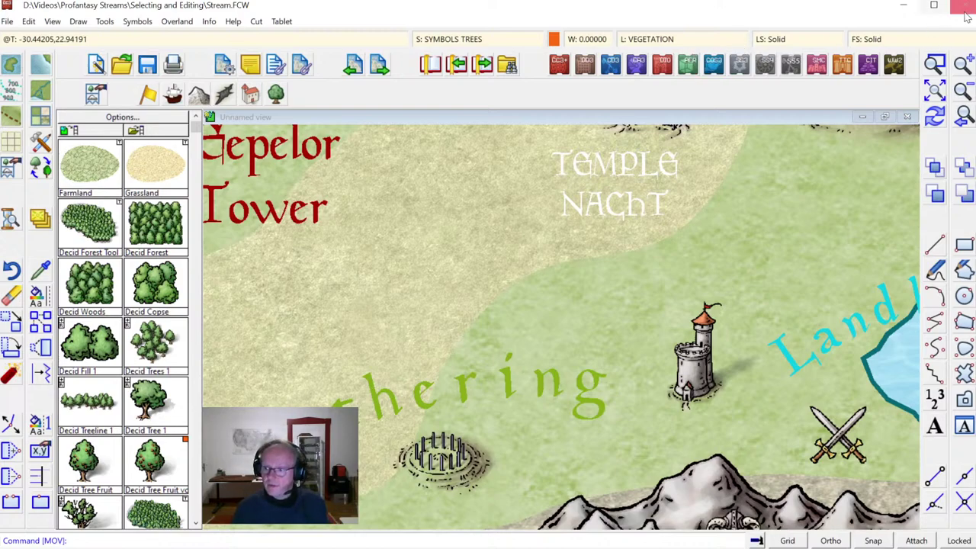
left_click(939, 87)
left_click(937, 65)
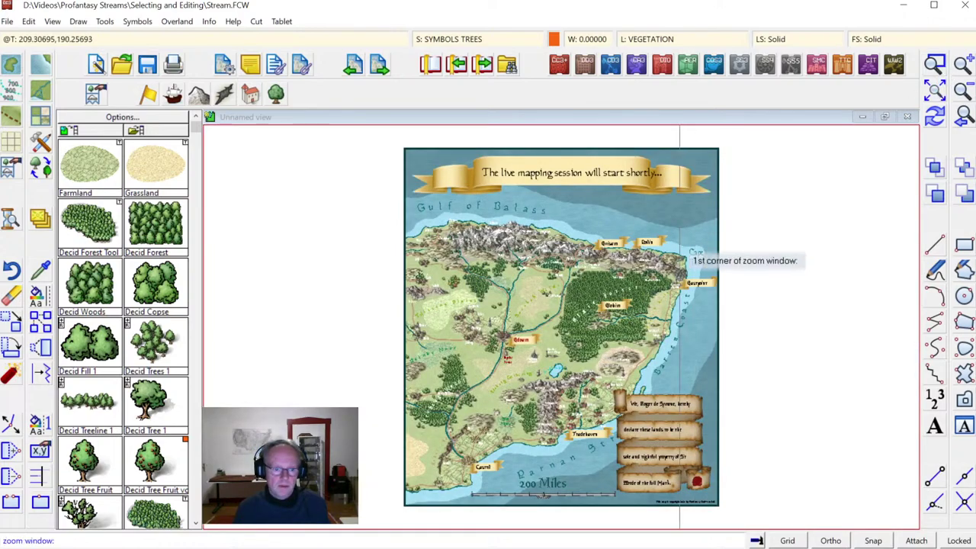
Step: Try to cut the village symbol below the Achlach label to the clipboard
left_click(424, 303)
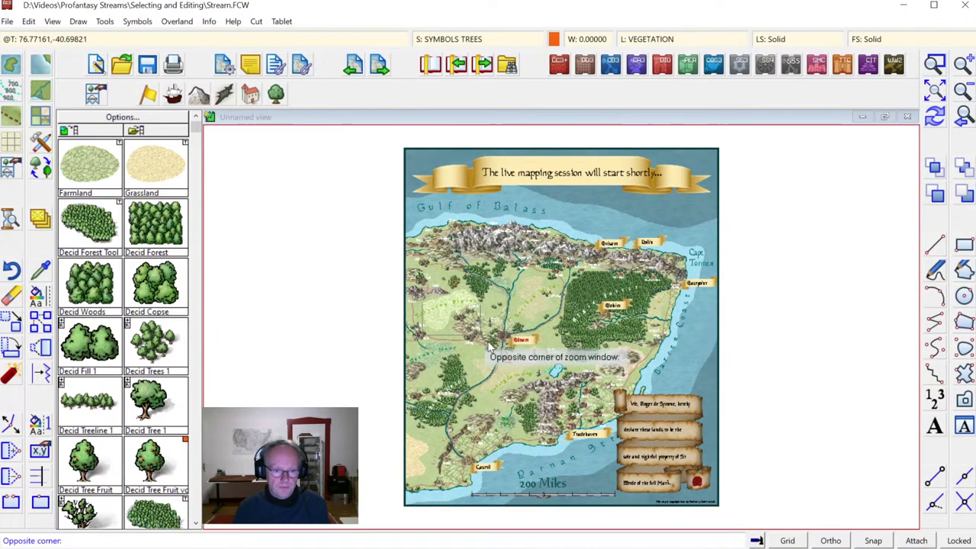
left_click(538, 380)
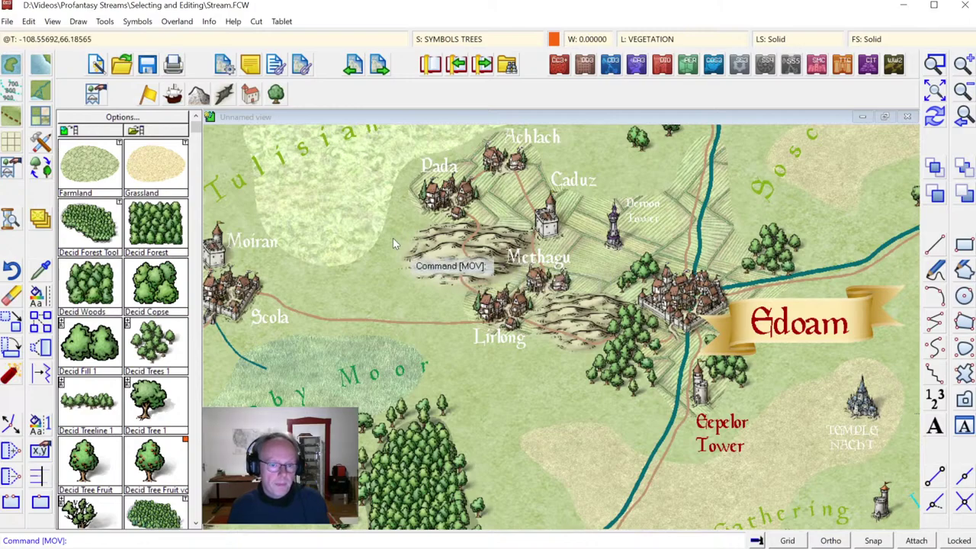
left_click(29, 22)
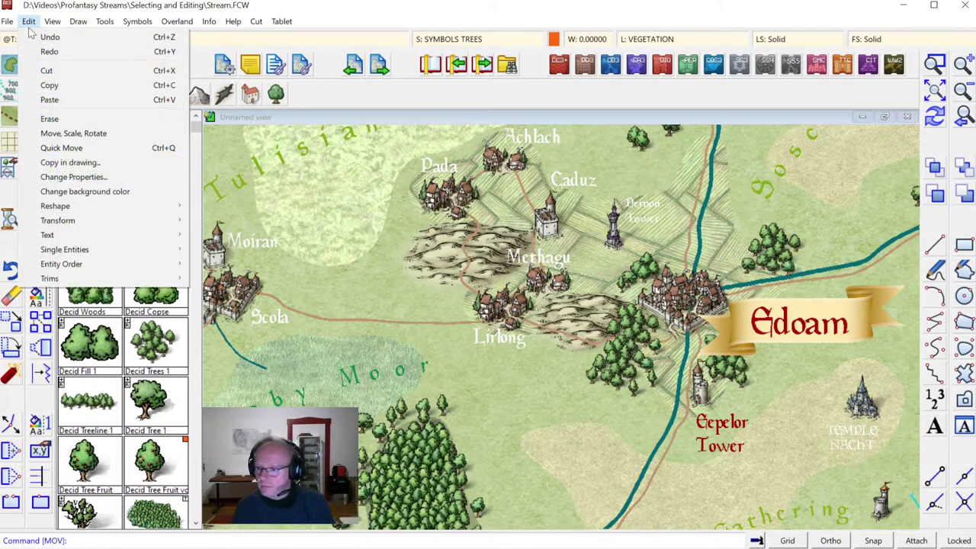
left_click(67, 21)
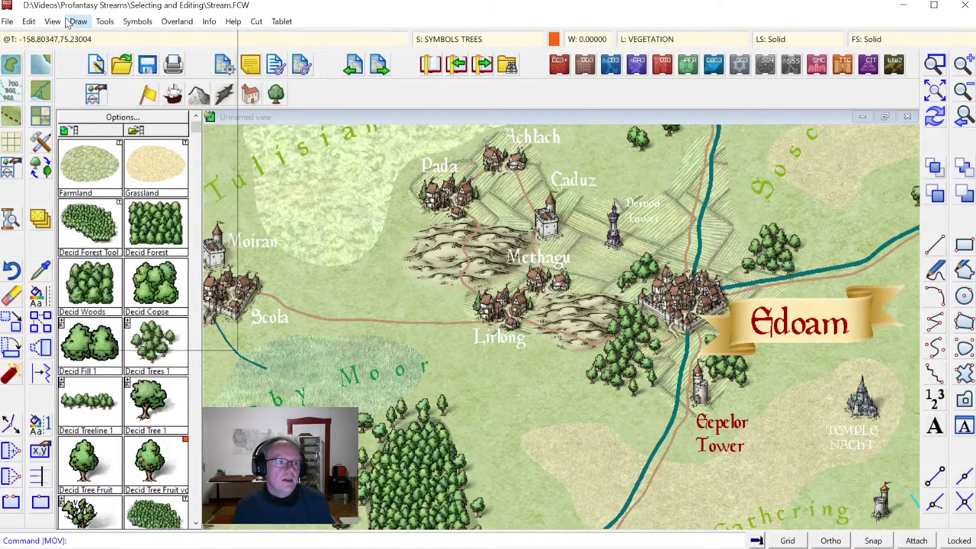
left_click(28, 21)
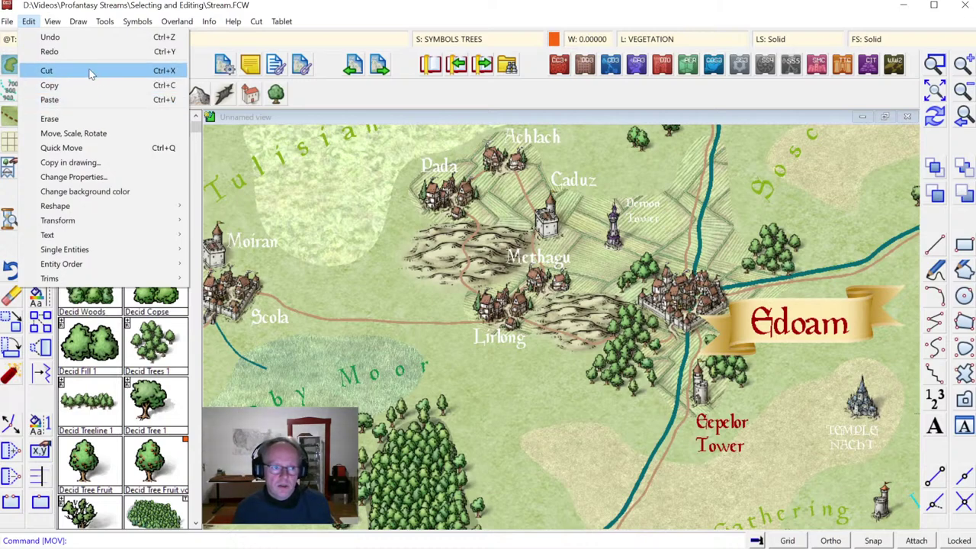
left_click(153, 36)
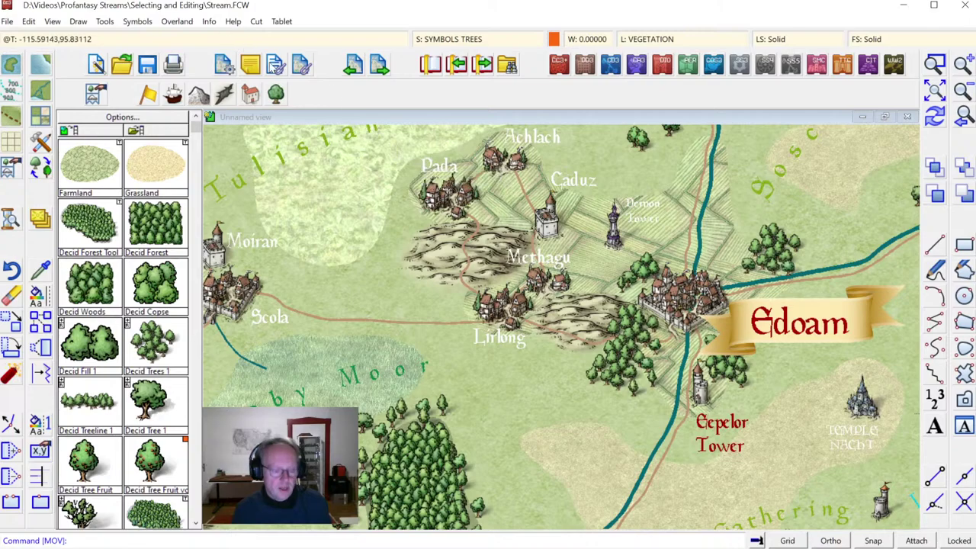
left_click(343, 71)
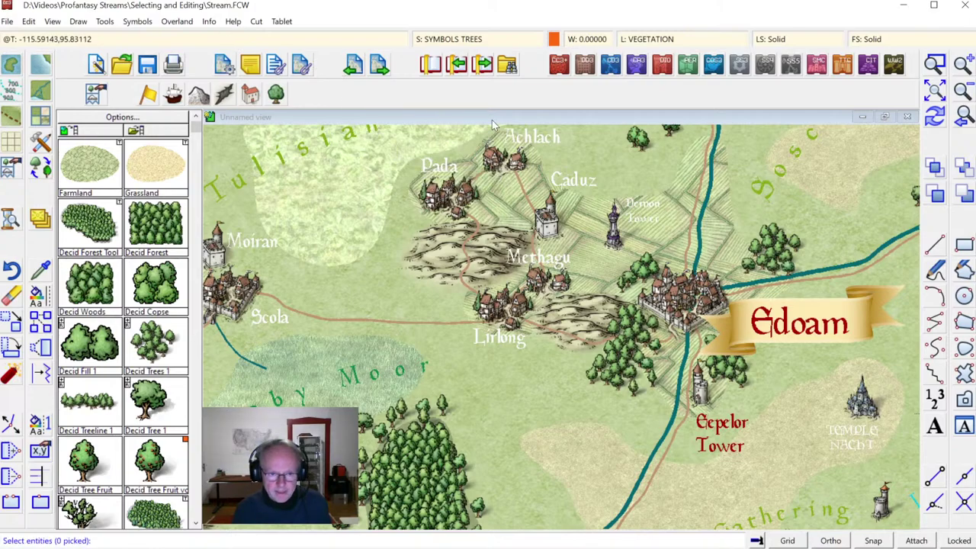
left_click(501, 176)
left_click(499, 178)
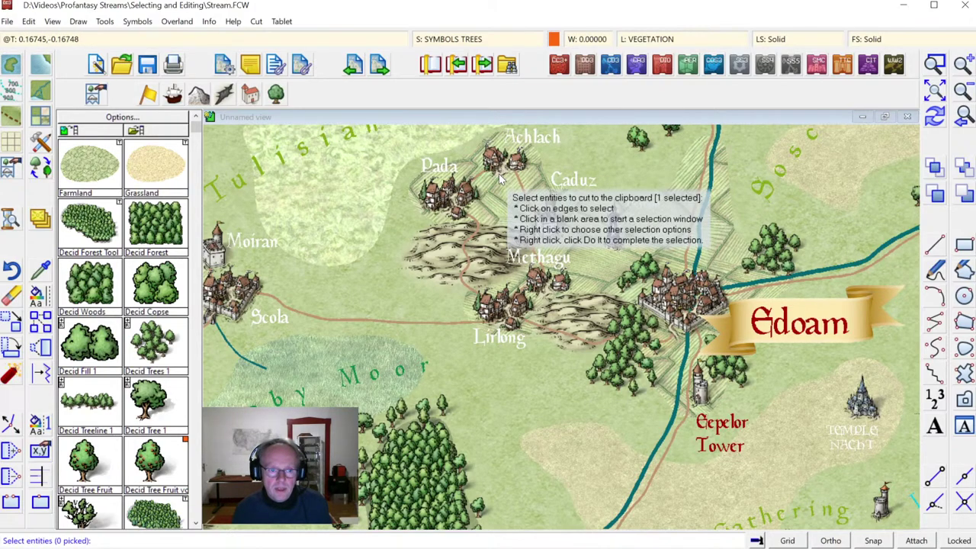
left_click(499, 177)
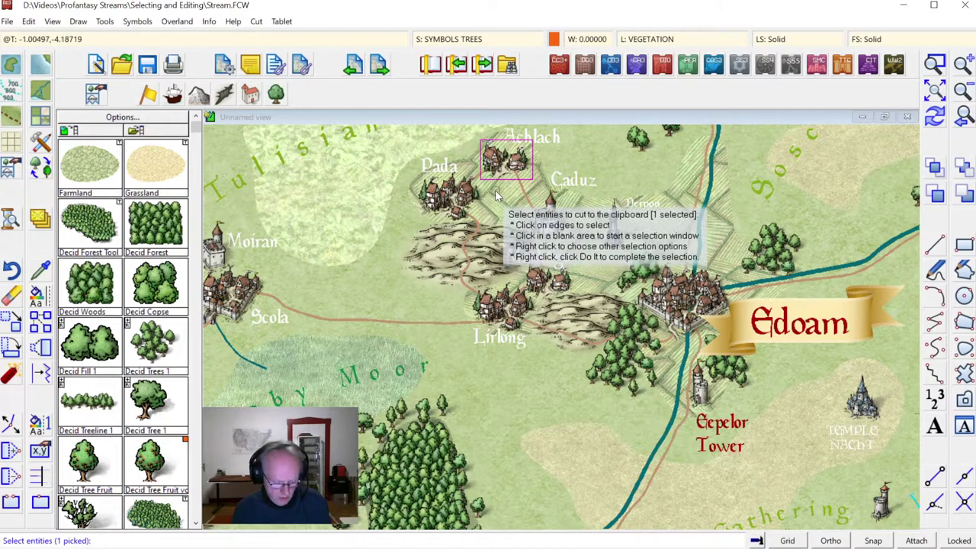
right_click(495, 193)
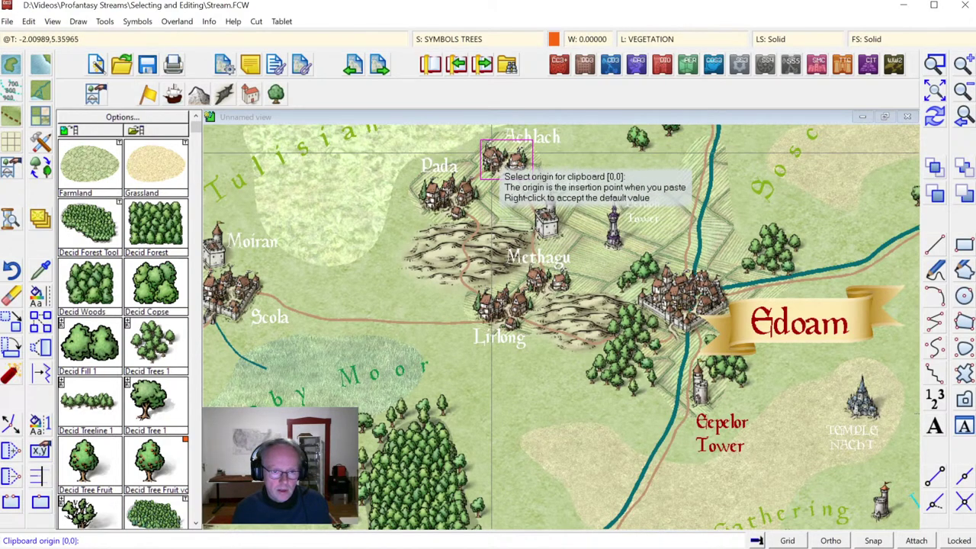
right_click(496, 179)
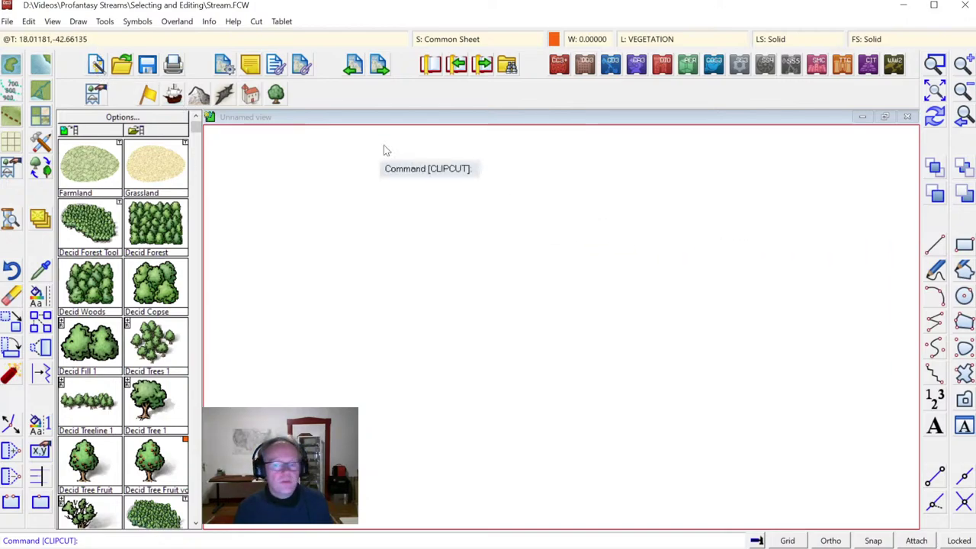
Step: Discard the unsaved changes to Stream.FCW and reload the saved map
double_click(6, 5)
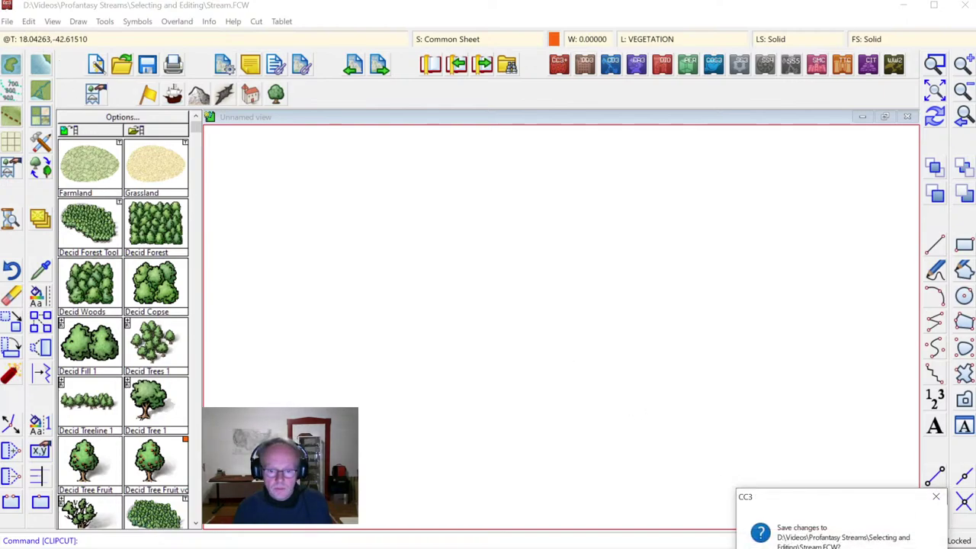
key("n")
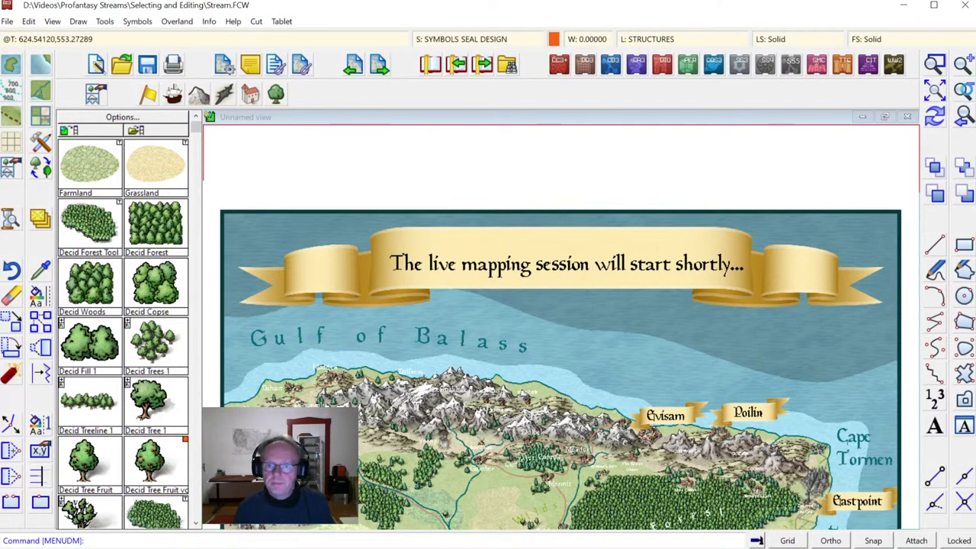
Step: Try to cut the village symbol below the Methagu label to the clipboard, with the origin at its lower edge, and redraw the map
left_click(963, 89)
left_click(935, 64)
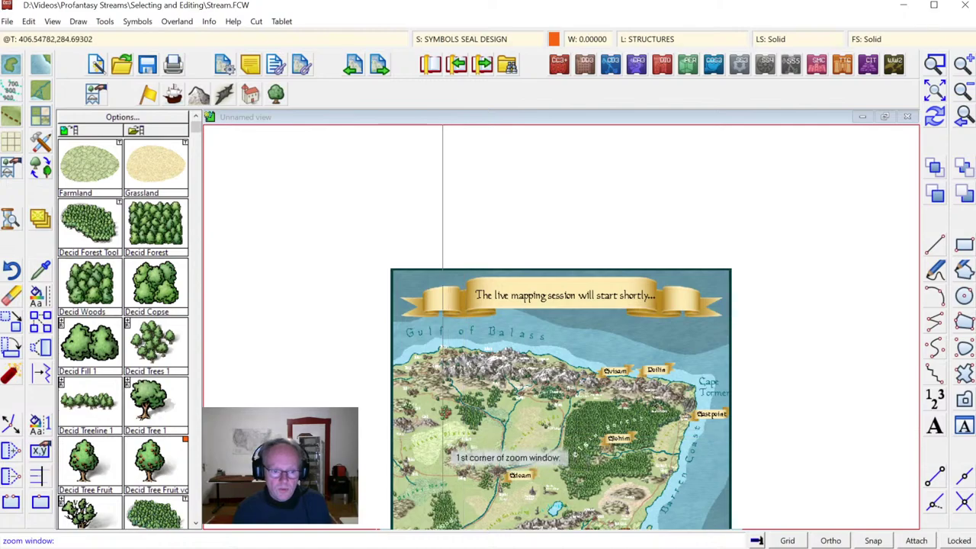
left_click(422, 443)
left_click(515, 496)
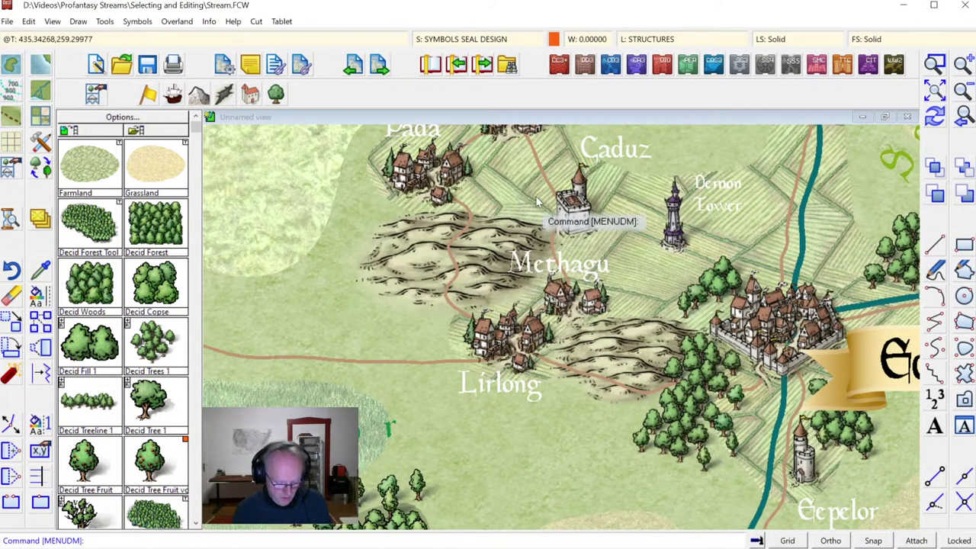
key("ctrl+x")
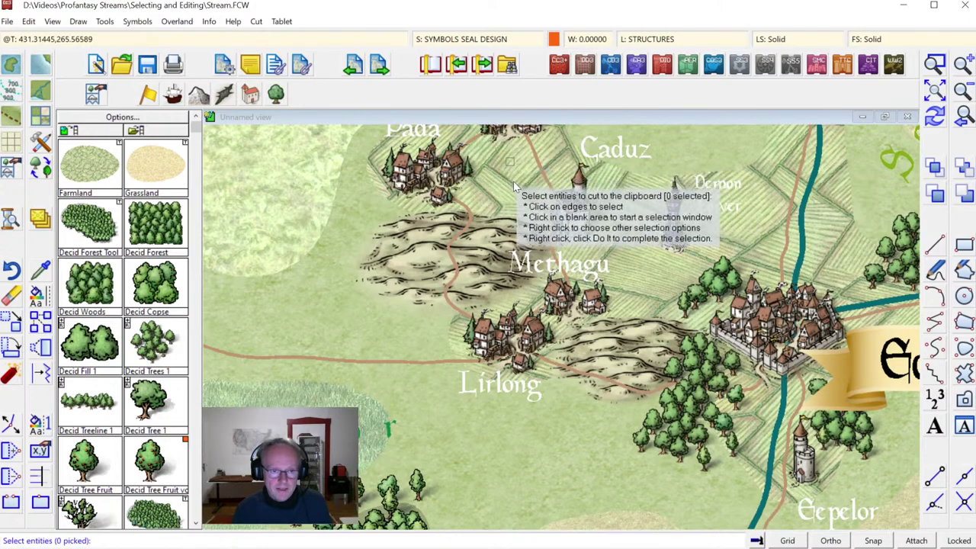
left_click(598, 317)
right_click(598, 317)
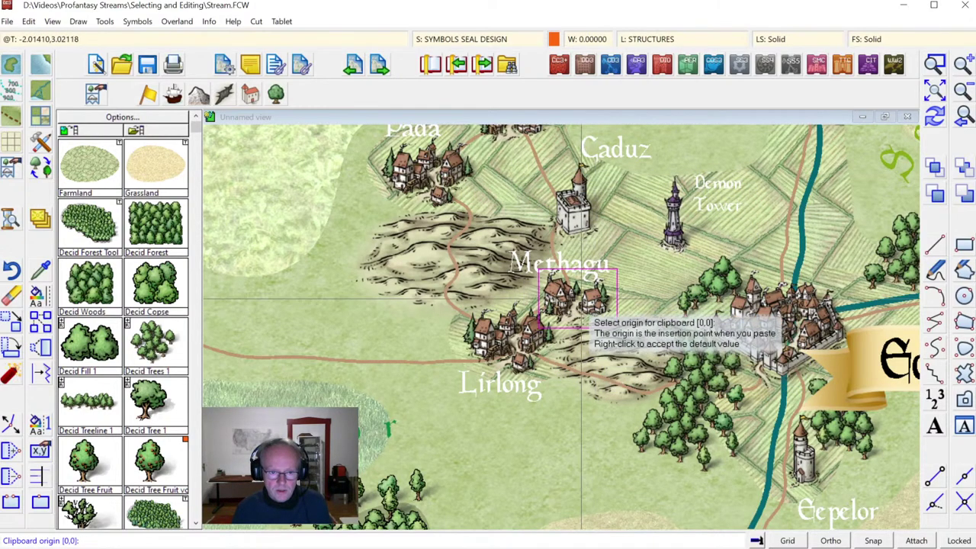
left_click(596, 317)
left_click(932, 118)
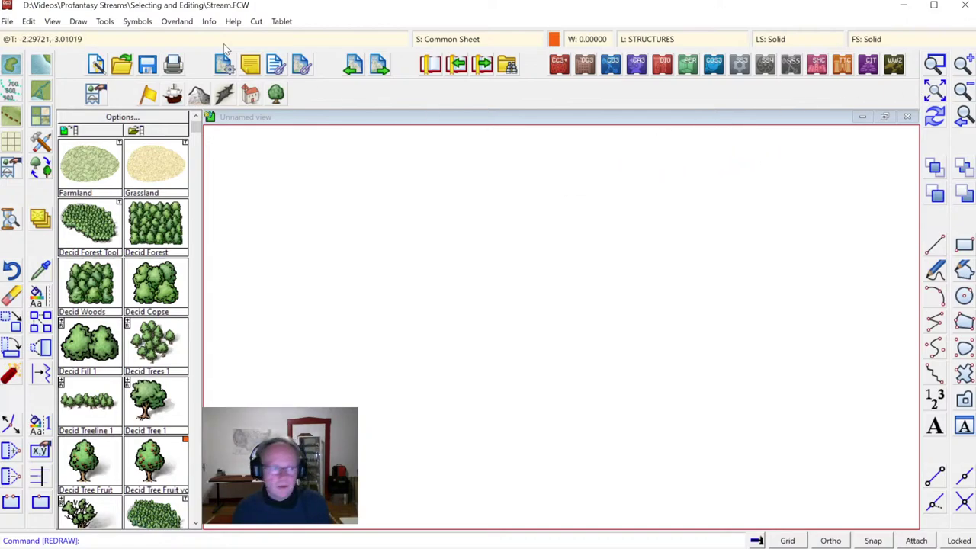
Step: Reopen the recent drawing Stream.FCW
left_click(6, 22)
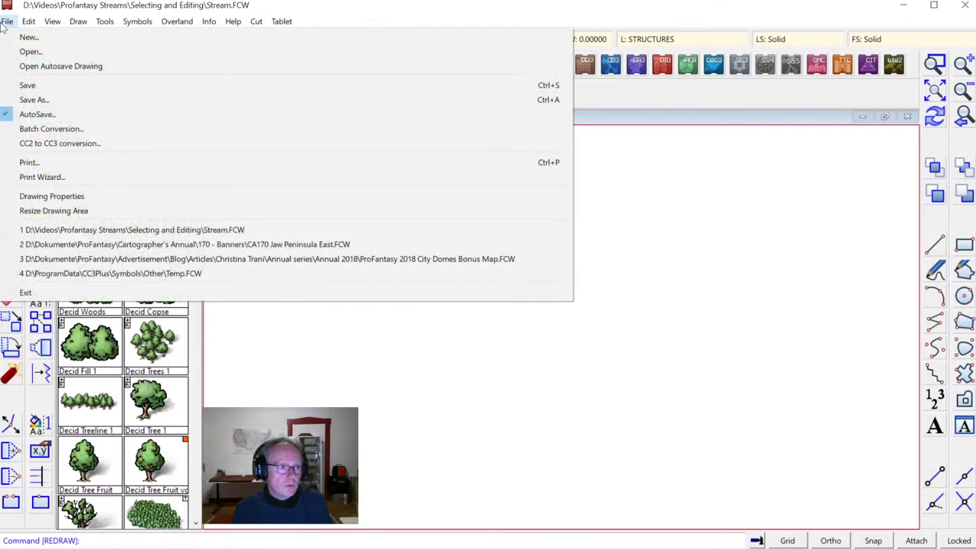
left_click(112, 230)
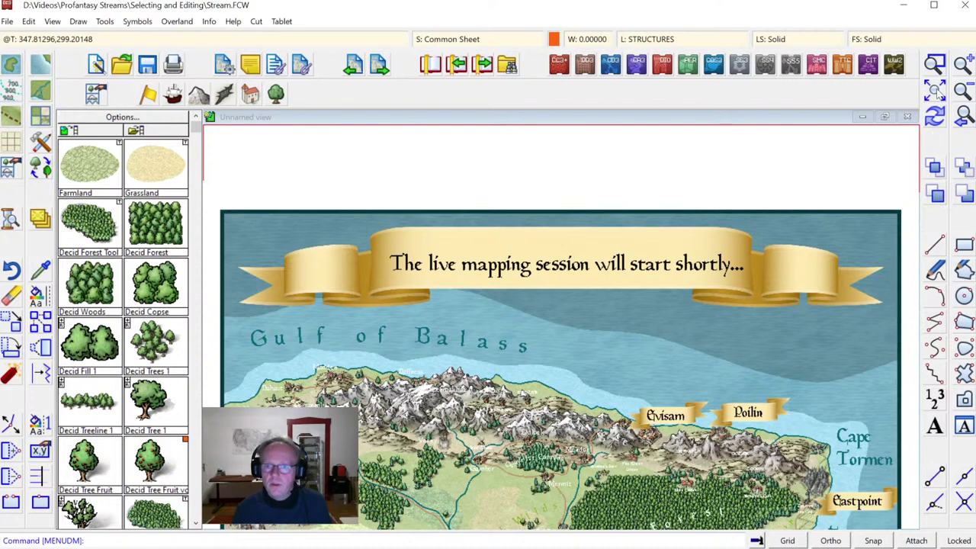
Step: Copy the village symbol below the Methagu label to the clipboard, setting the clipboard origin just below the village
left_click(935, 90)
left_click(935, 65)
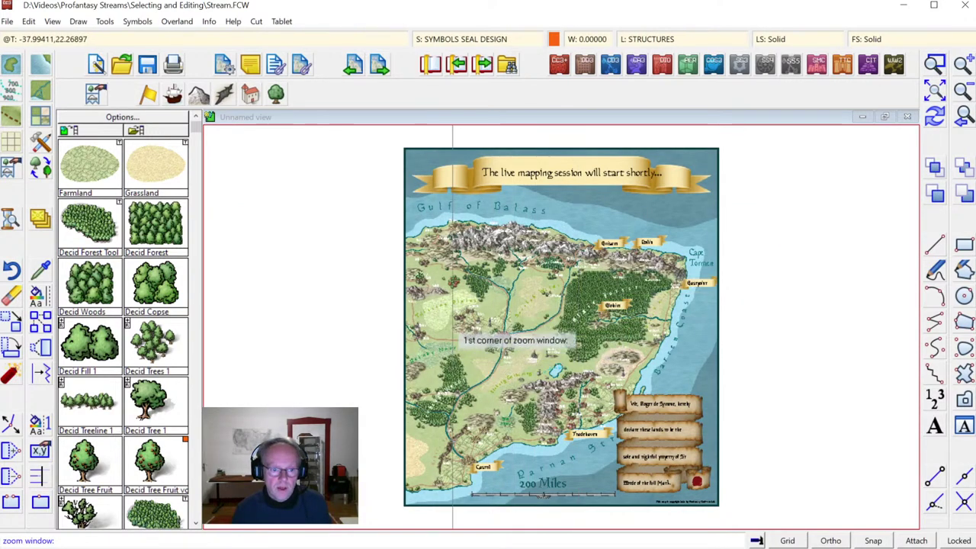
left_click(452, 328)
left_click(535, 374)
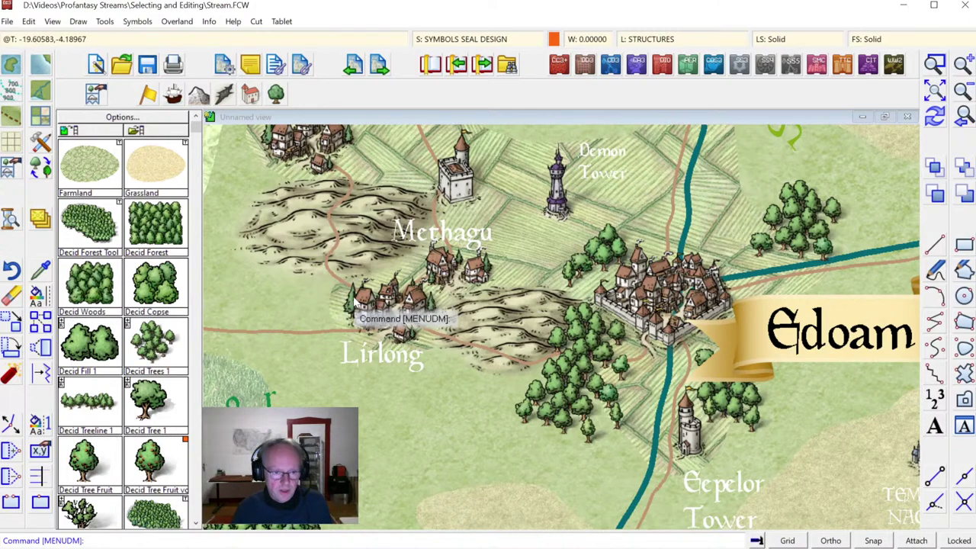
key("ctrl+c")
left_click(497, 263)
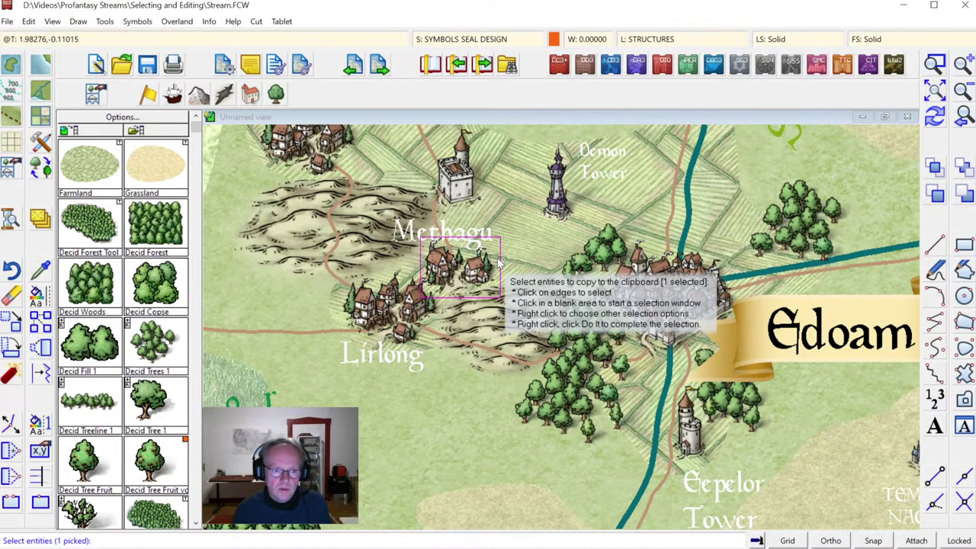
right_click(497, 262)
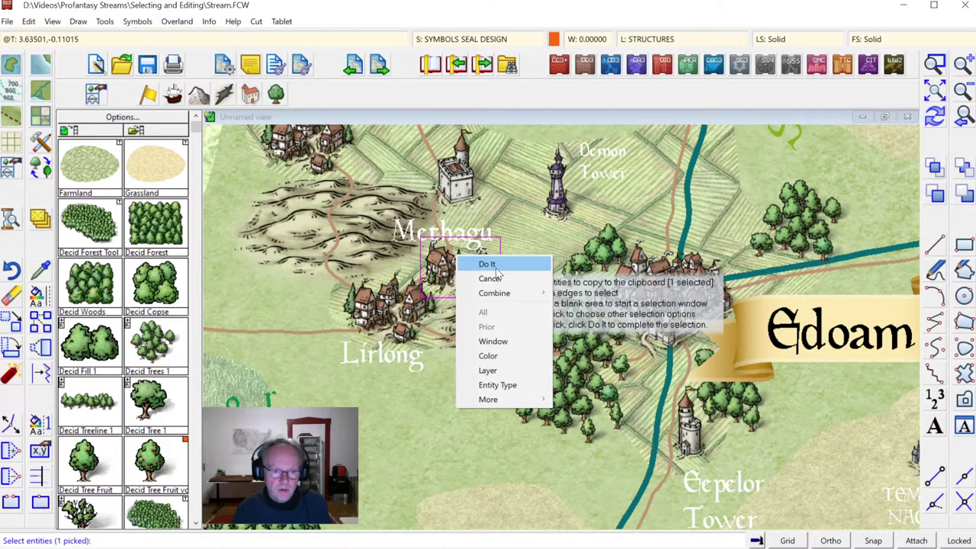
left_click(496, 267)
left_click(461, 308)
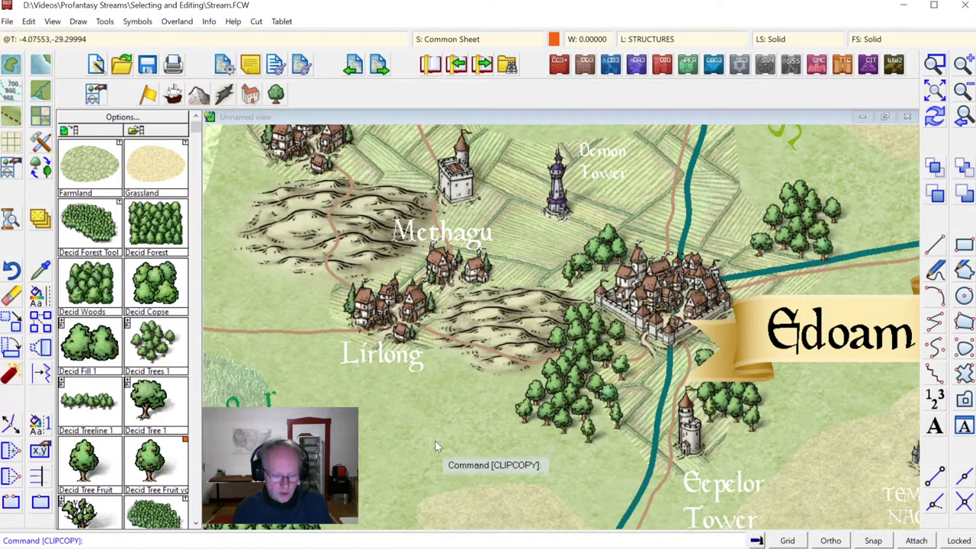
Step: Paste four copies of the village into the open grassland south of Lirlong
key("ctrl+v")
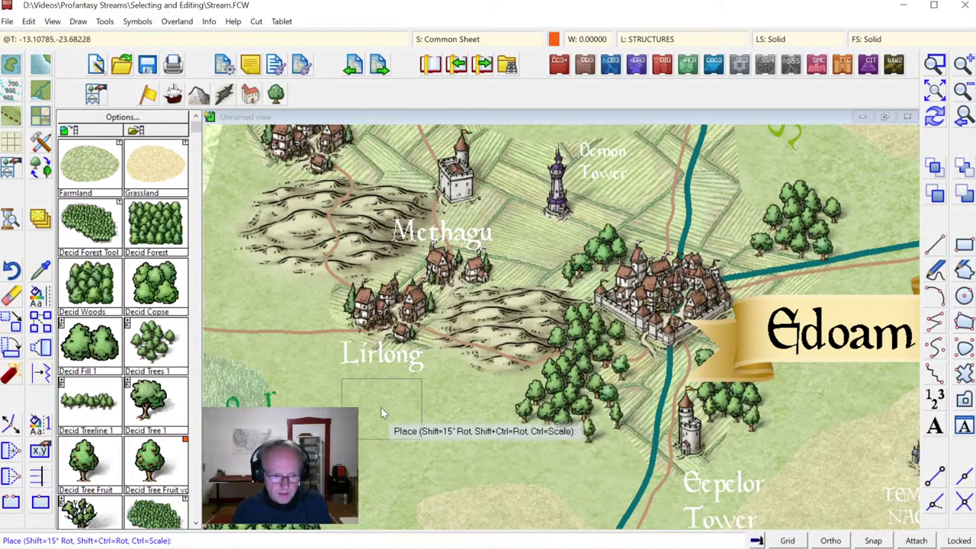
left_click(395, 424)
left_click(443, 441)
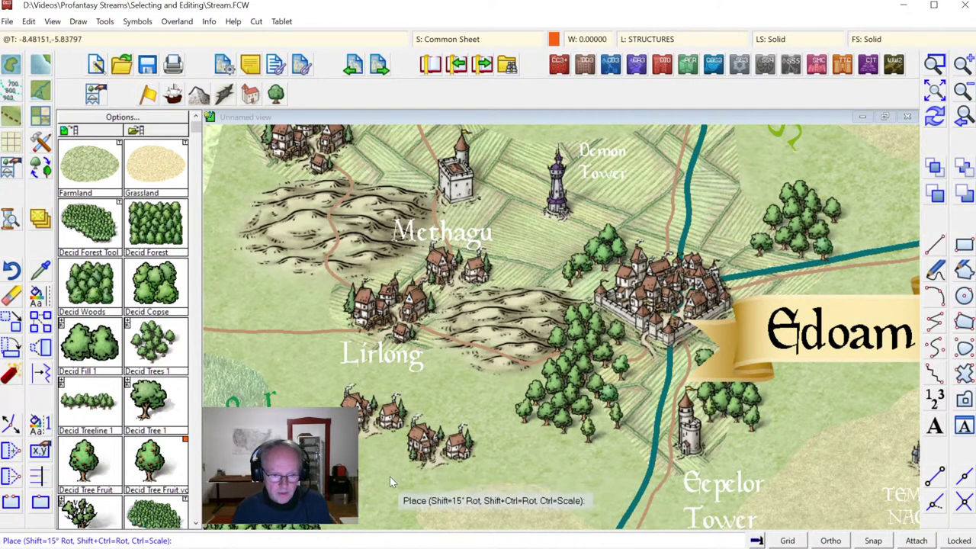
left_click(401, 484)
left_click(537, 490)
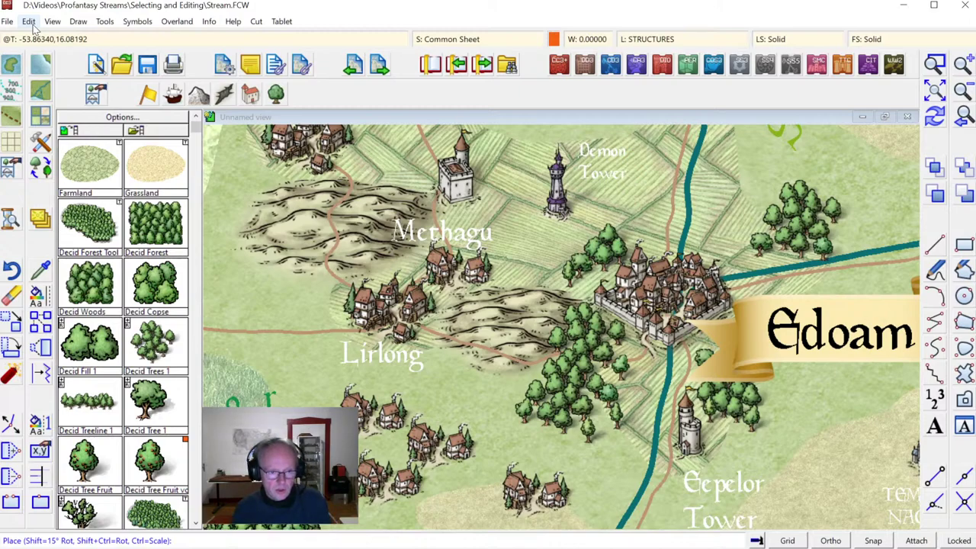
Step: End the pasting and undo all the pasted village copies
key("Escape")
key("ctrl+z")
key("ctrl+z")
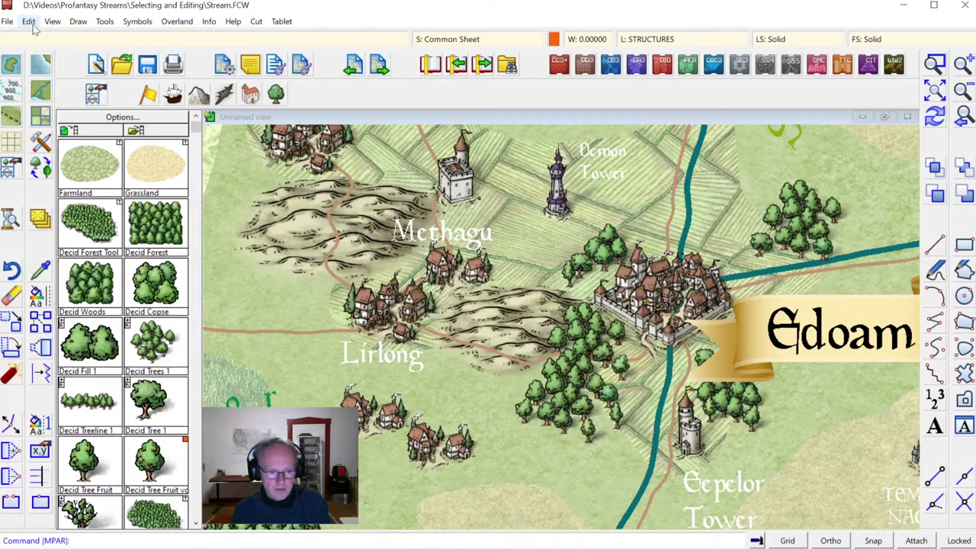
key("ctrl+z")
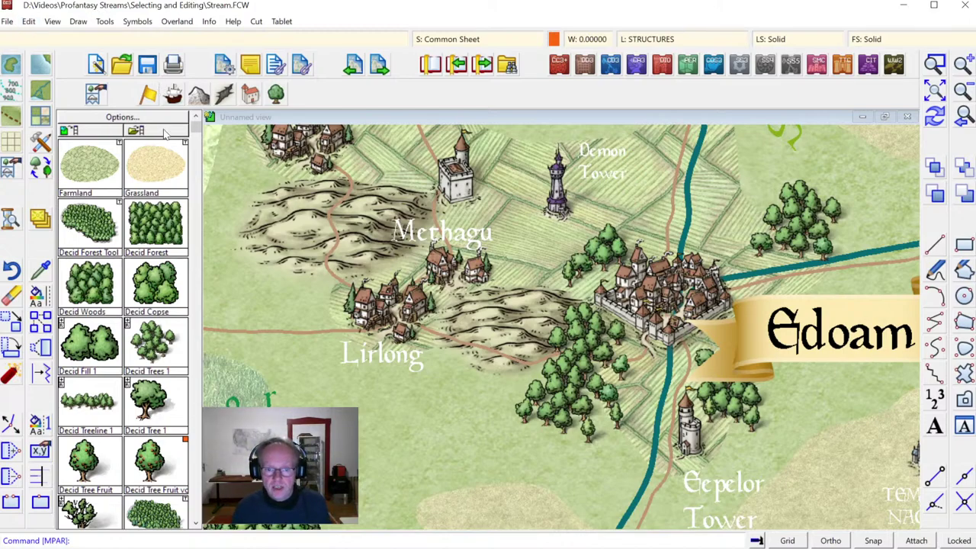
Step: Place several Pine Tree 1 symbols close together on the mountain ridge by the northern coast, northeast of Bidlock
left_click(936, 90)
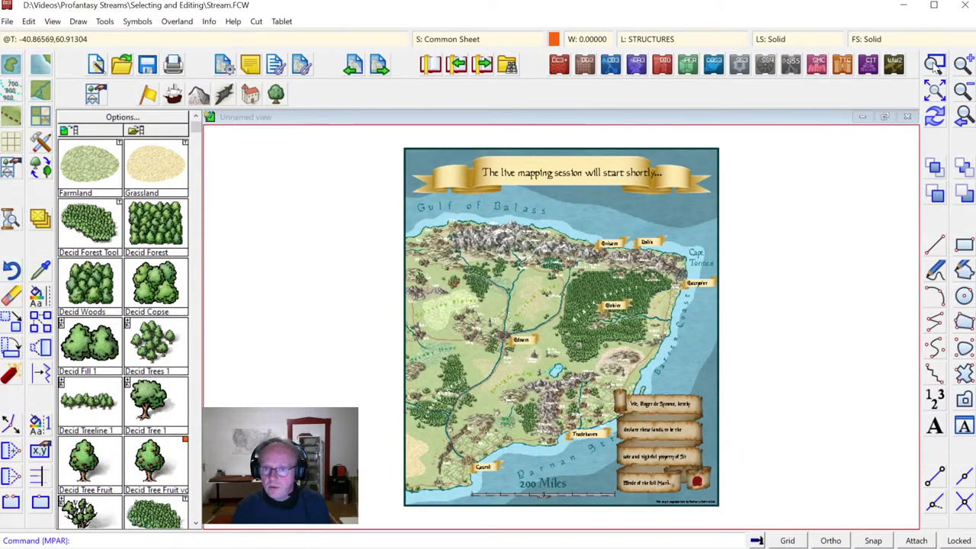
left_click(936, 65)
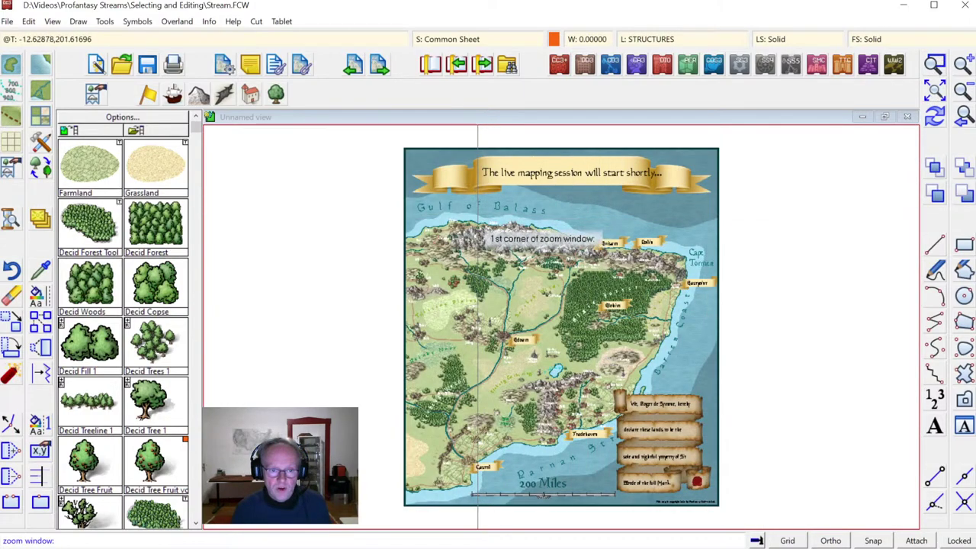
left_click(478, 219)
left_click(588, 284)
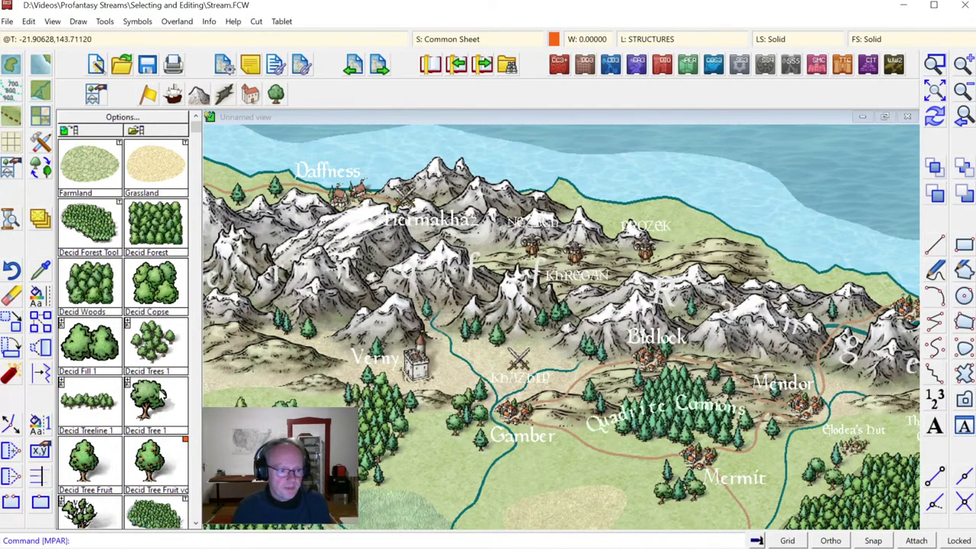
left_click(197, 431)
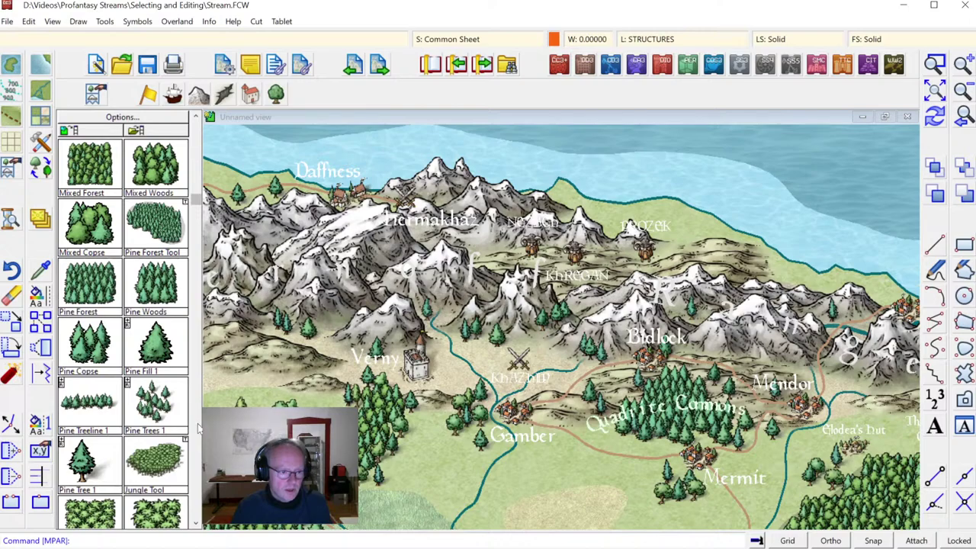
left_click(90, 457)
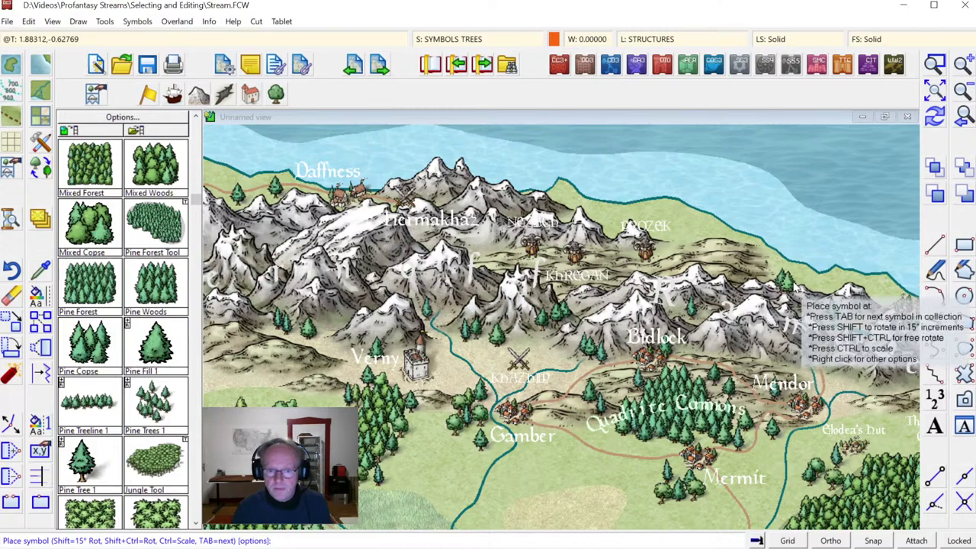
left_click(795, 294)
left_click(807, 297)
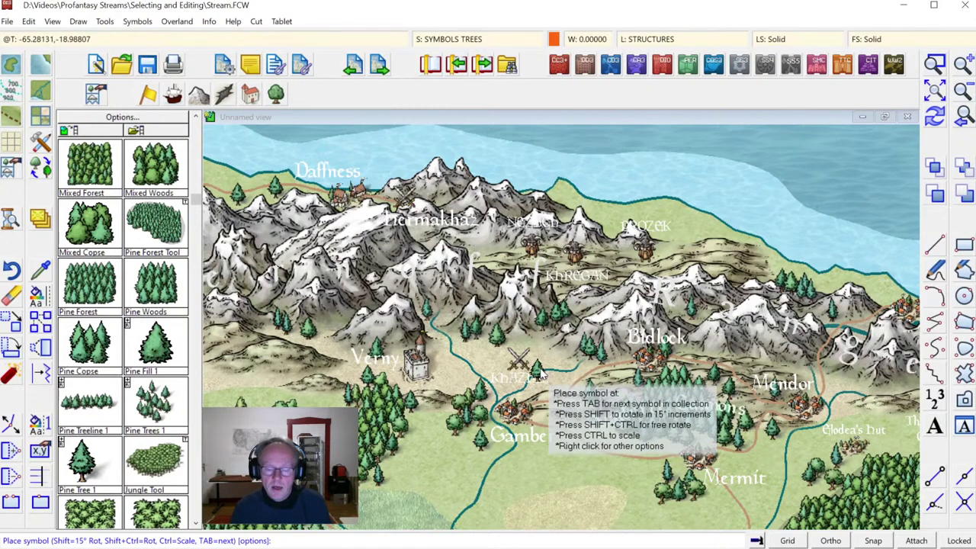
key("Escape")
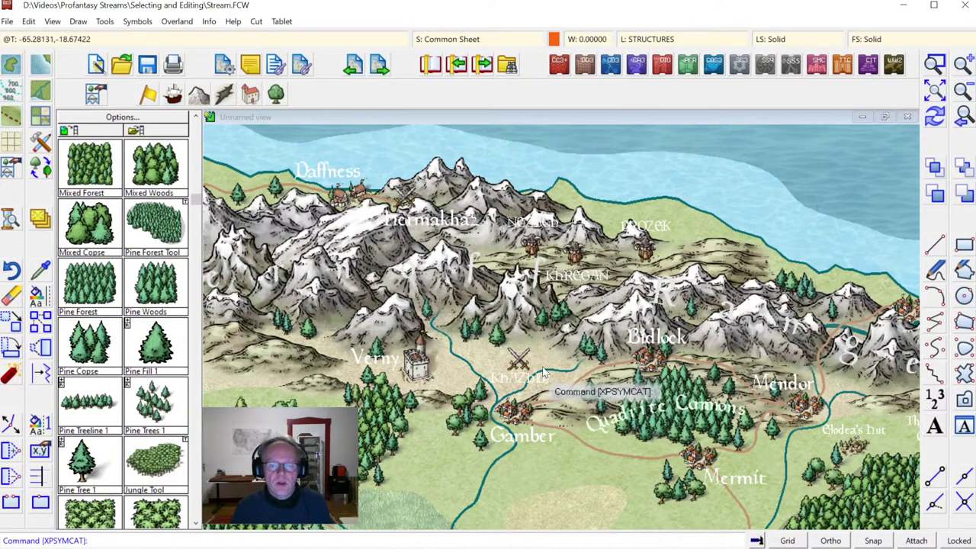
Step: Add a sheet named SYMBOLS TREES BEHIND and order it directly before the SYMBOLS sheet, keeping it as the current sheet
left_click(444, 38)
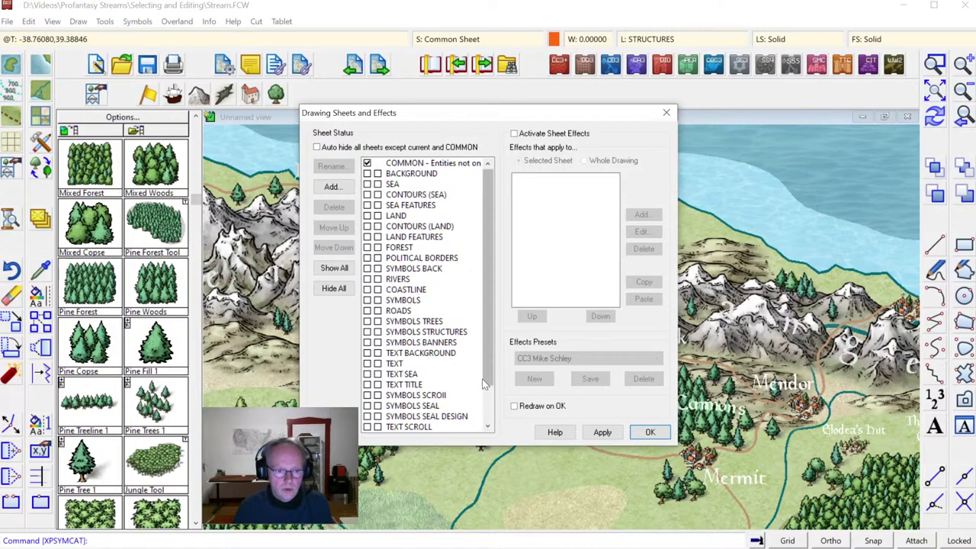
left_click_drag(490, 377, 492, 412)
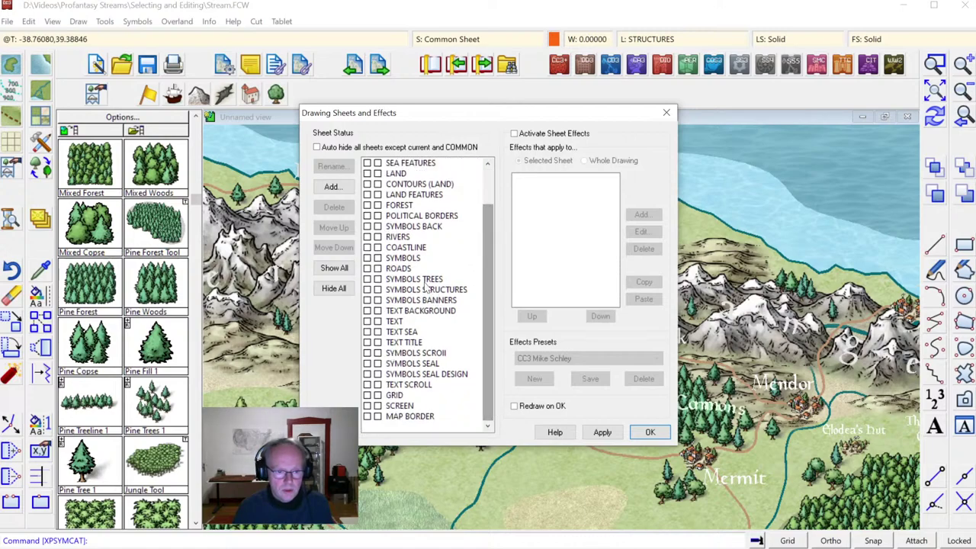
left_click(412, 261)
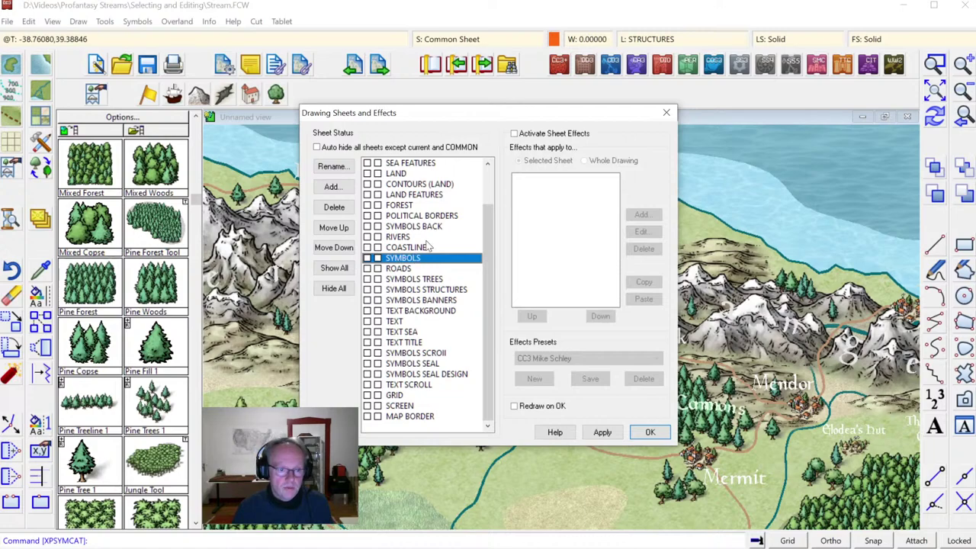
left_click(343, 189)
type("SY")
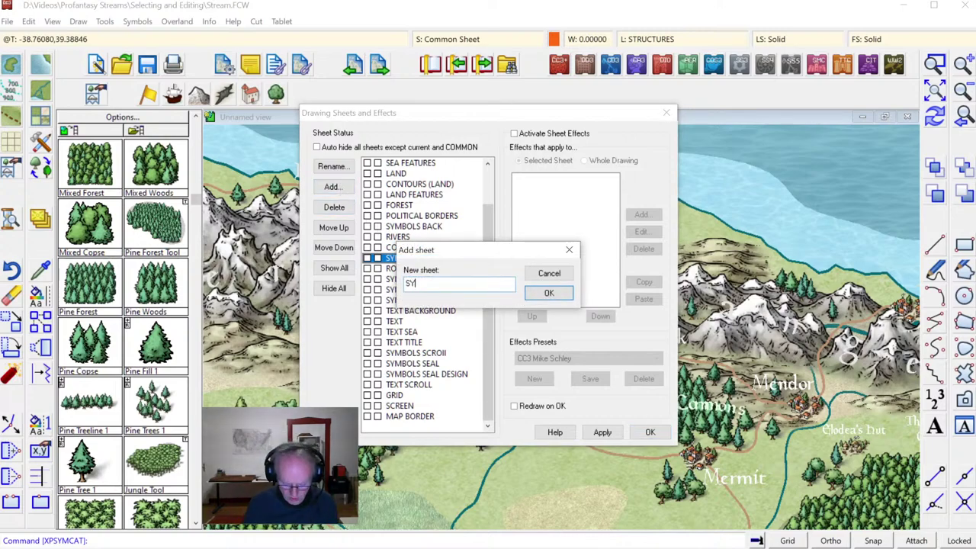
type("MBOLS T")
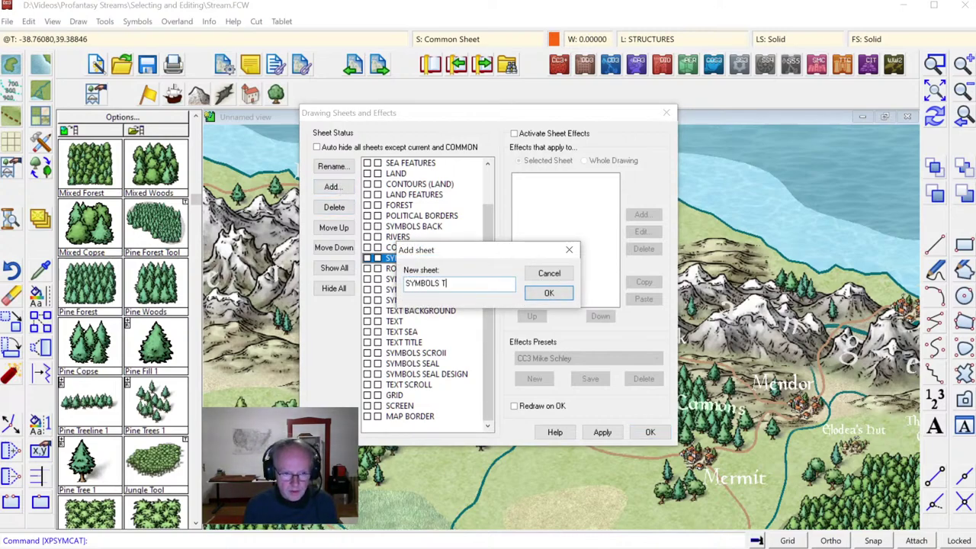
type("REES BEHIND")
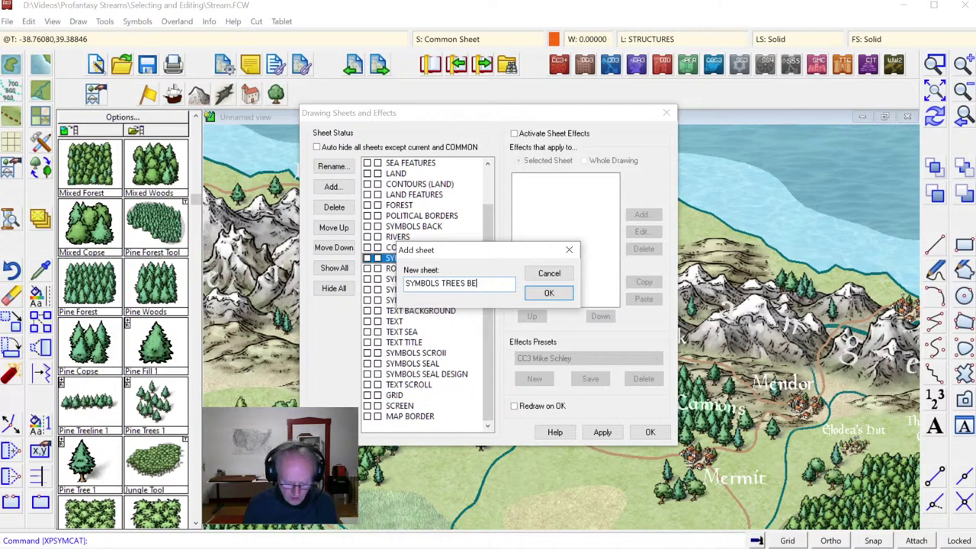
left_click(544, 294)
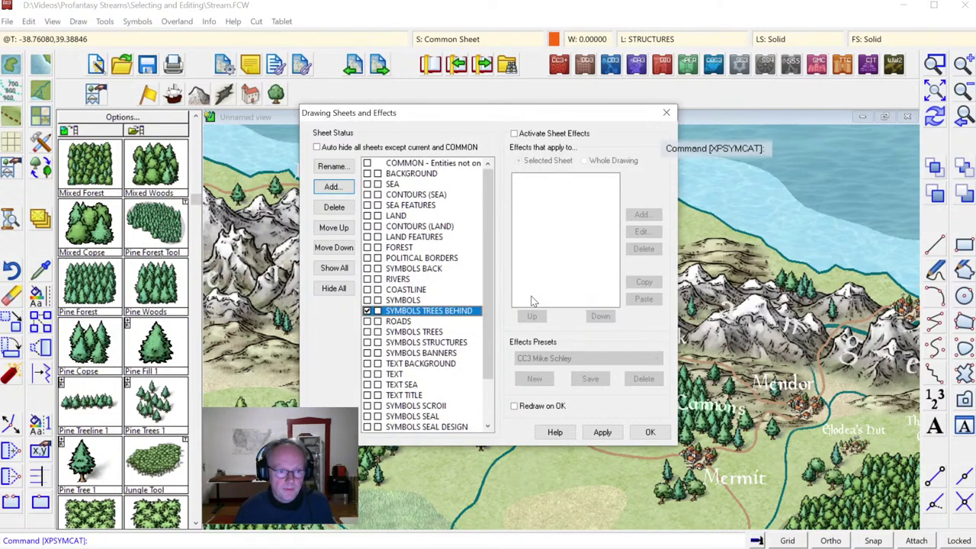
left_click(334, 227)
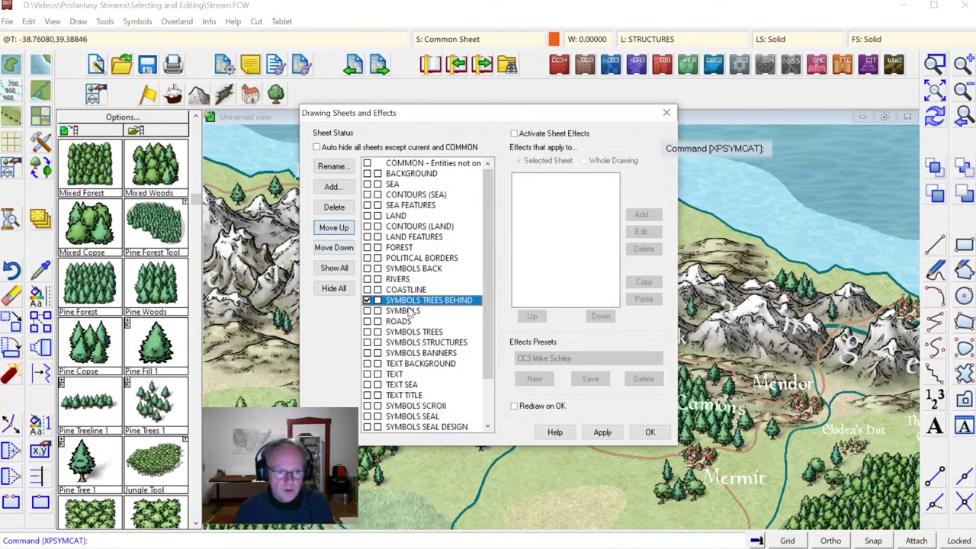
left_click(650, 432)
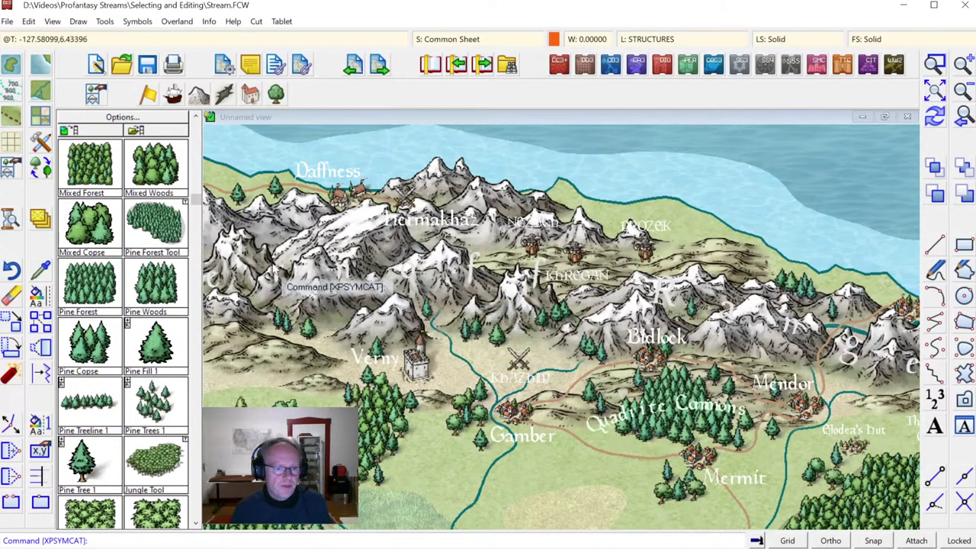
Step: Start Move to Sheet and window-select the newly placed pine trees on the coastal ridge
right_click(43, 297)
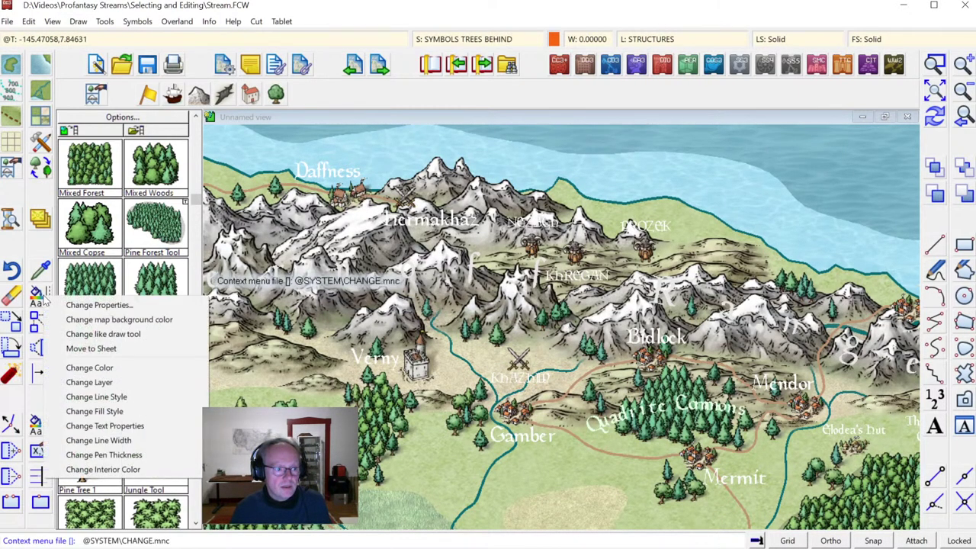
left_click(96, 349)
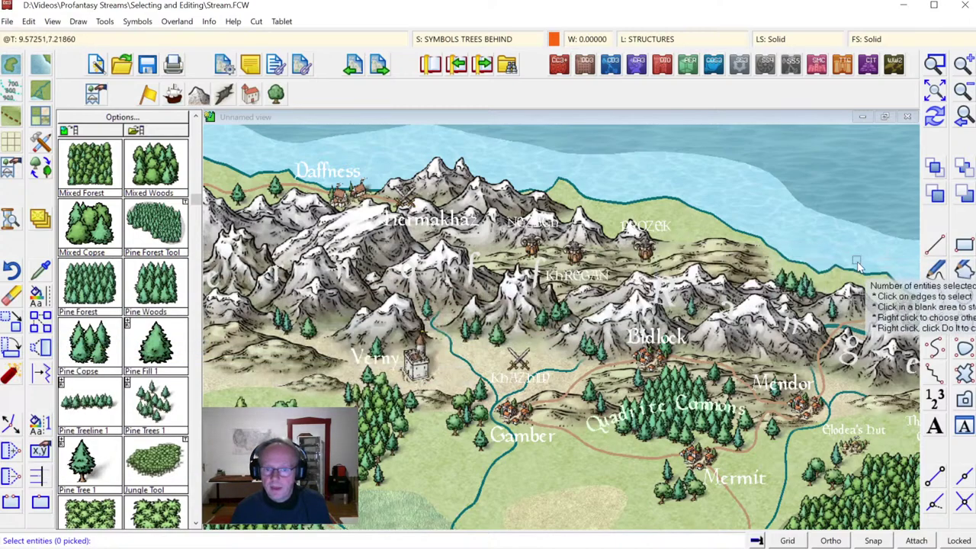
left_click(773, 266)
left_click(821, 295)
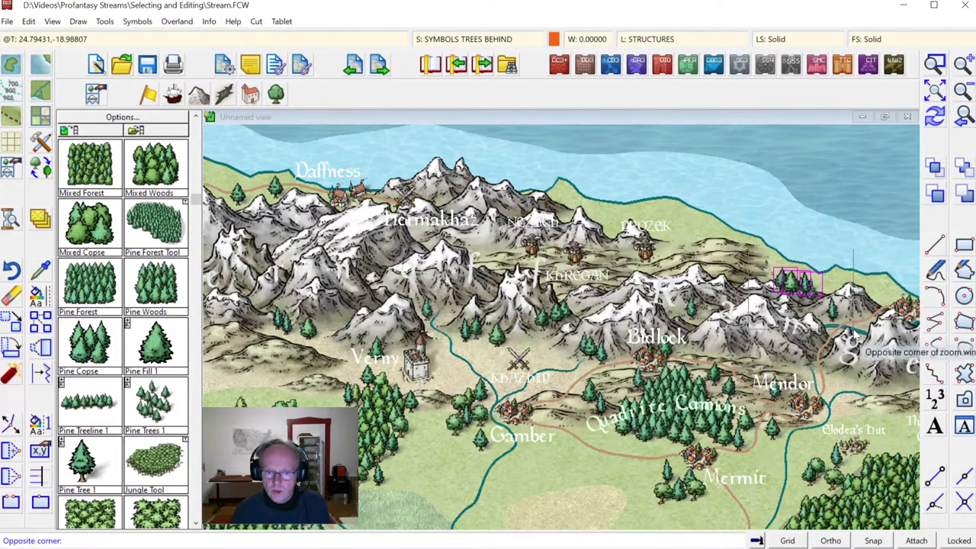
scroll(842, 324, "up", 5)
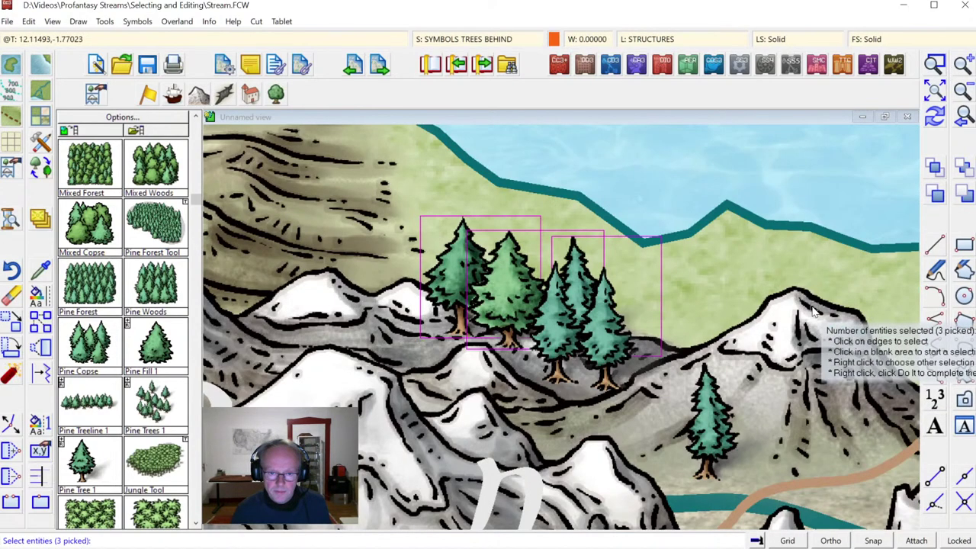
left_click(561, 269)
left_click(631, 297)
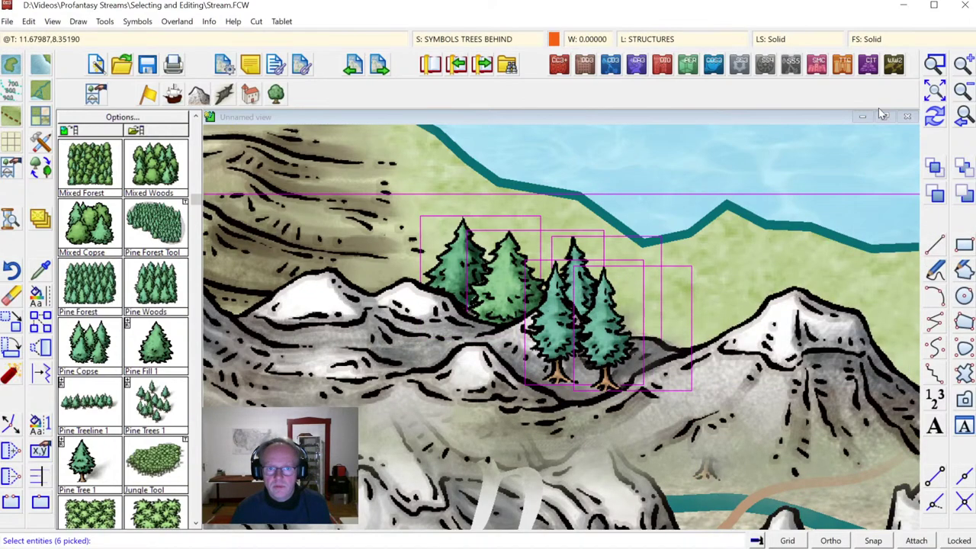
left_click(935, 117)
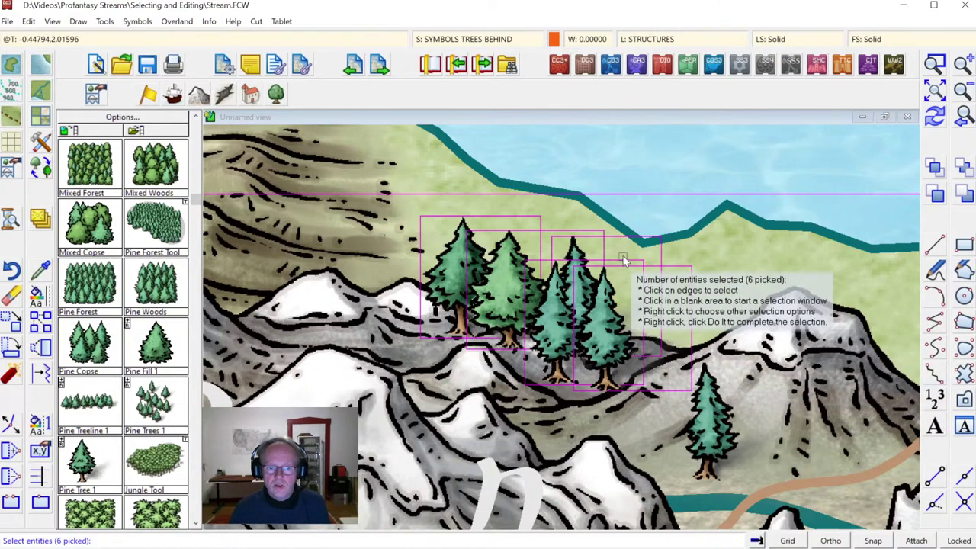
Step: Exclude entities on the MINERALS/MOUNTAINS layer from the selection using the Not combine mode
right_click(645, 213)
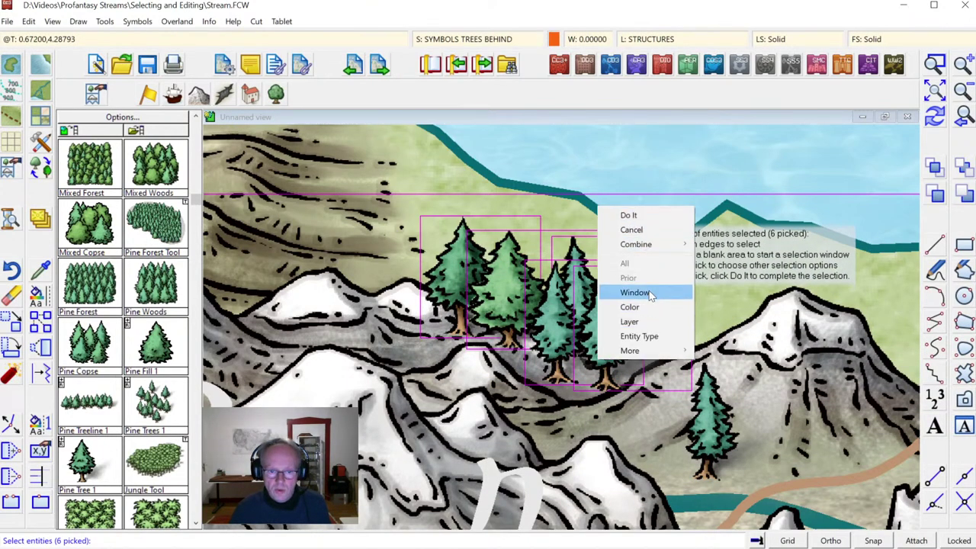
mouse_move(661, 249)
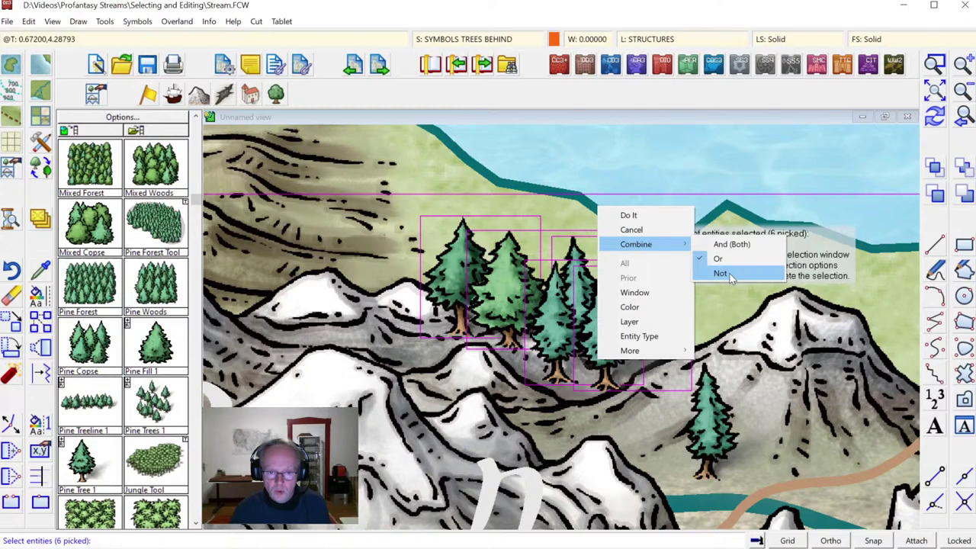
left_click(730, 276)
right_click(729, 272)
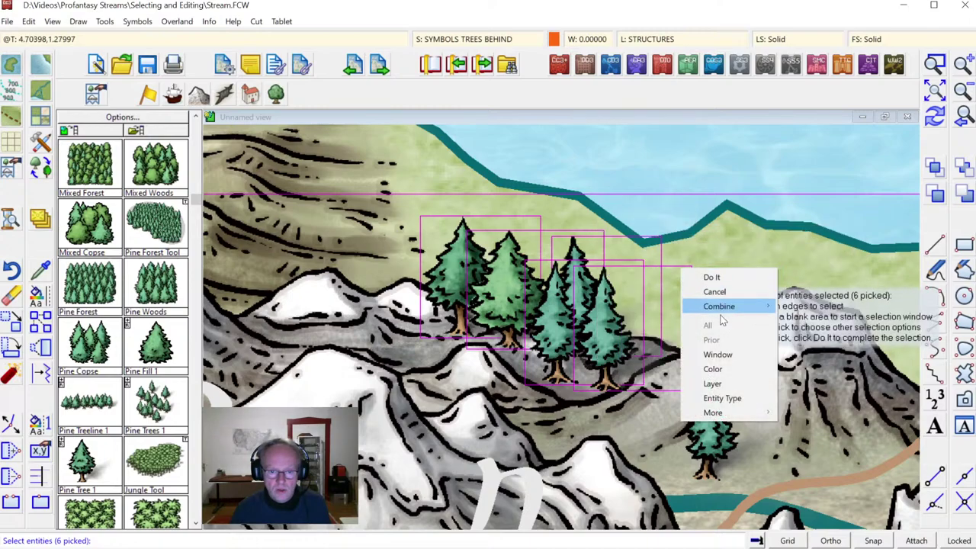
left_click(717, 383)
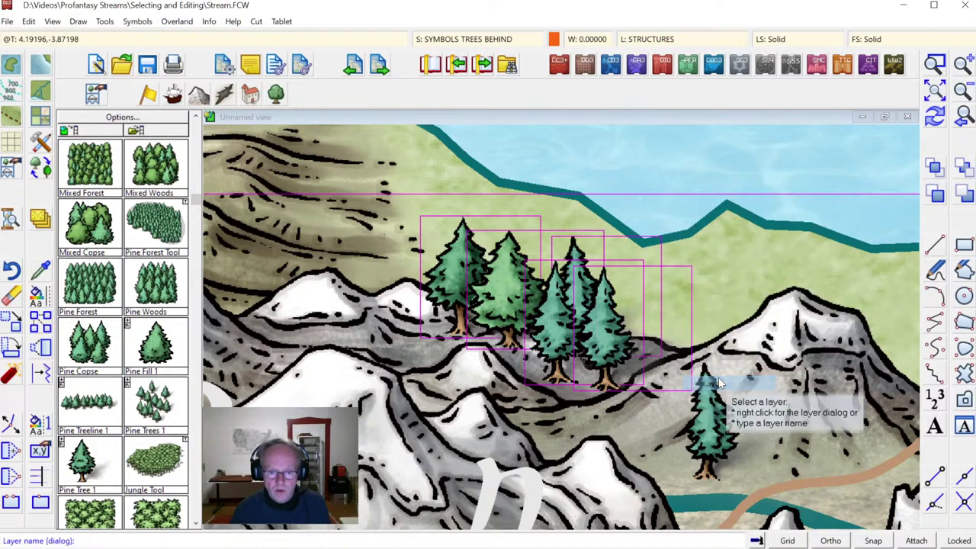
right_click(688, 329)
left_click(468, 281)
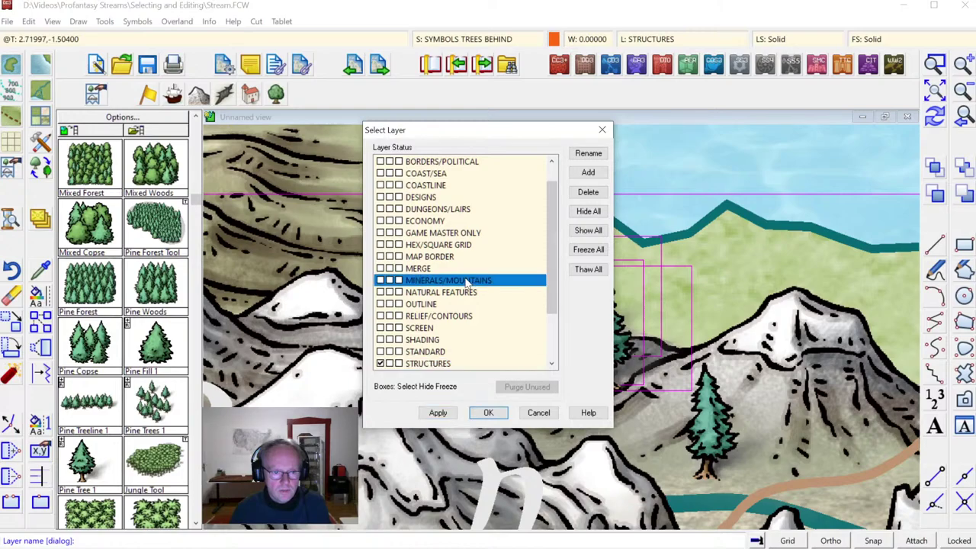
left_click(488, 412)
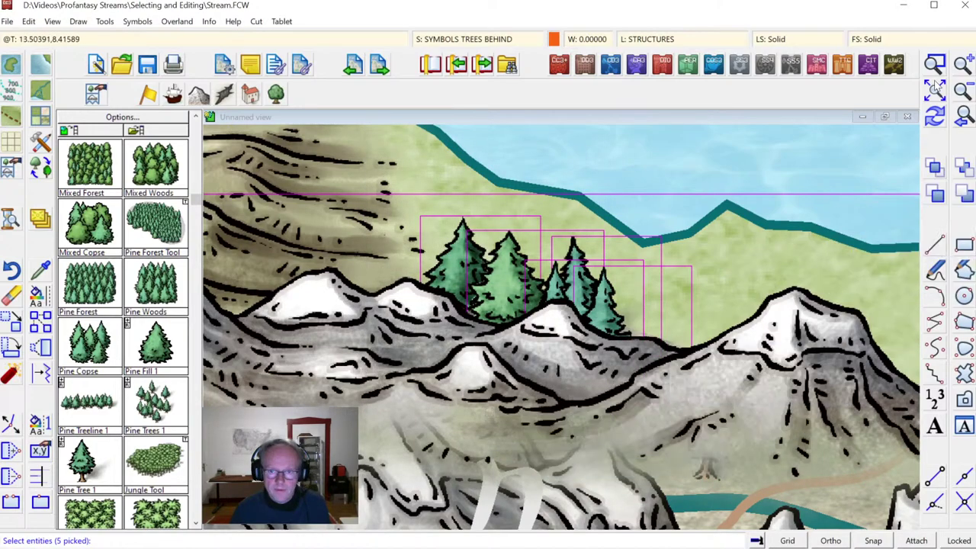
Step: Move the selected pine trees to the SYMBOLS TREES BEHIND sheet and redraw the map
right_click(618, 191)
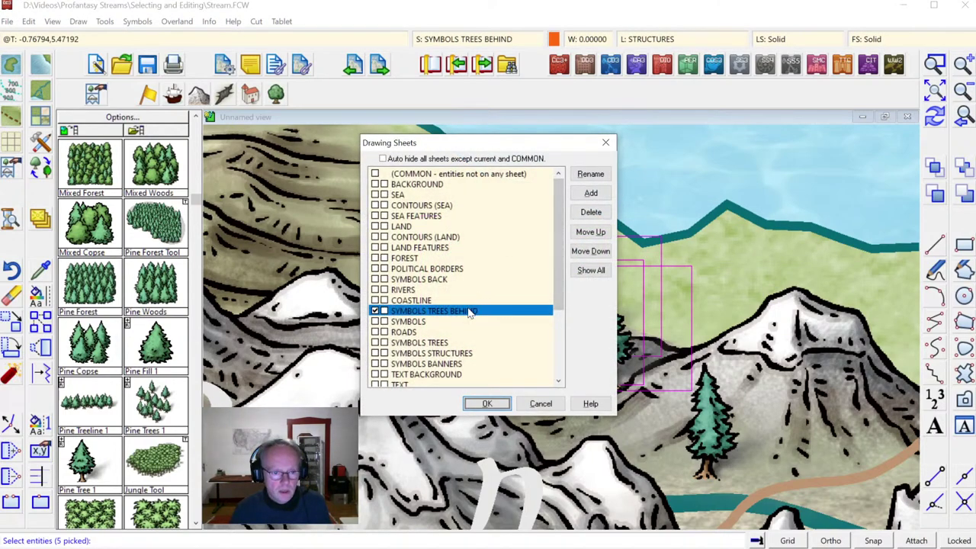
left_click(488, 404)
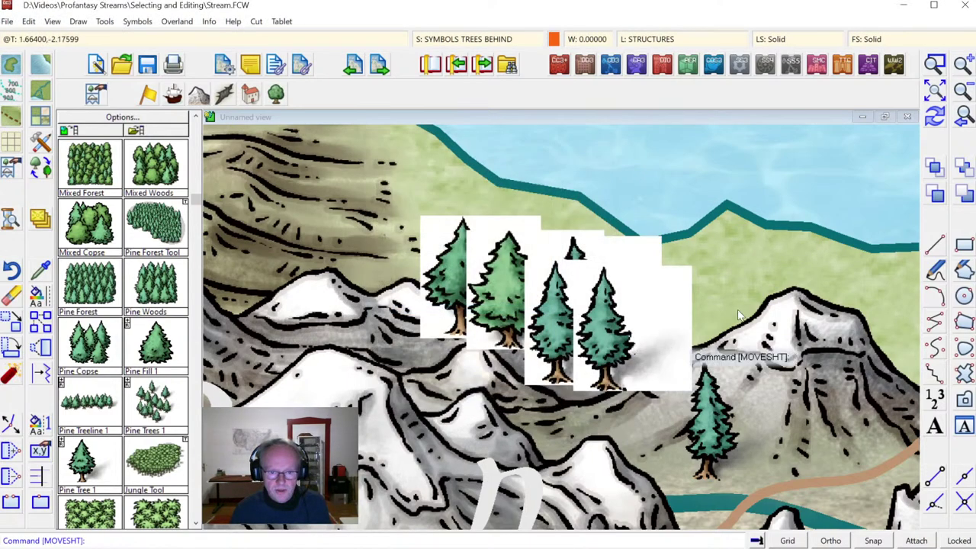
left_click(938, 121)
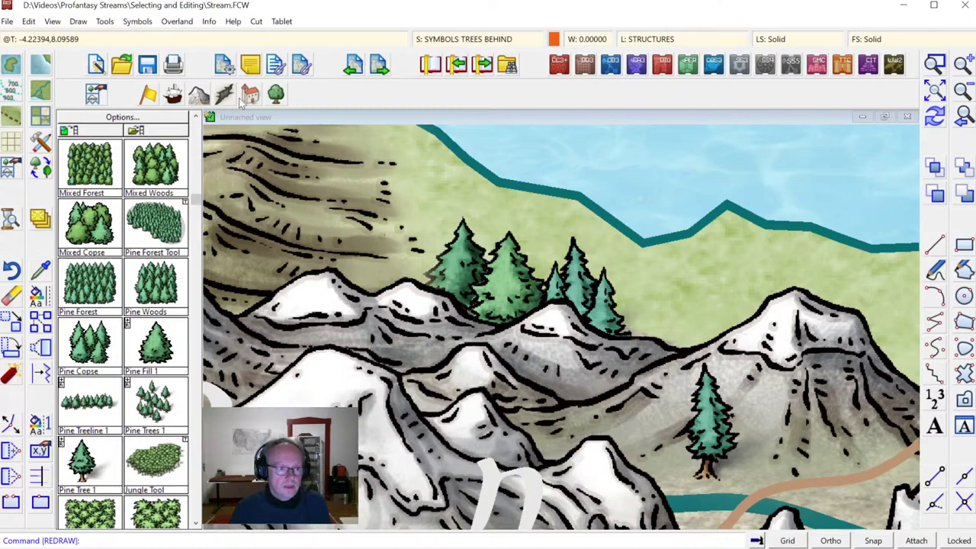
Step: Load the vegetation symbol catalog and make SYMBOLS TREES BEHIND the current sheet
left_click(276, 95)
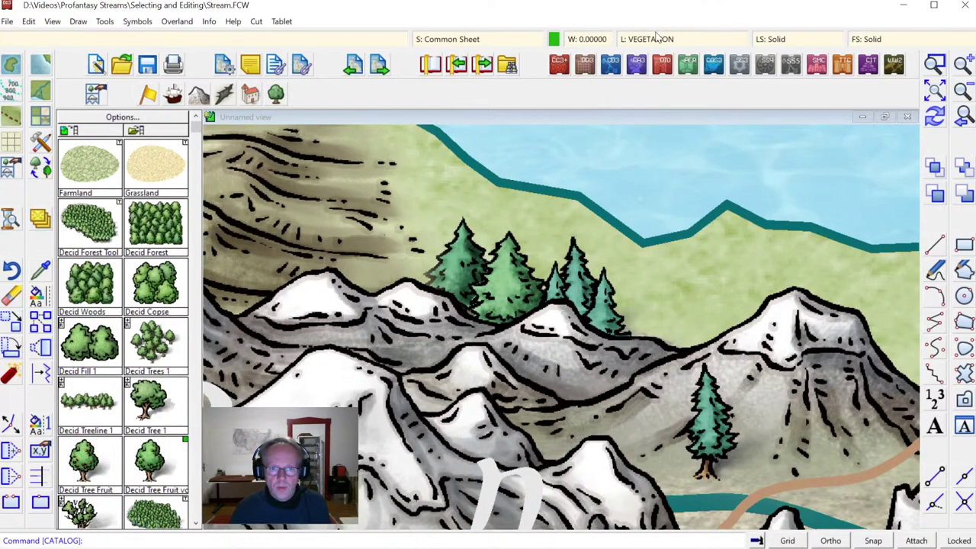
left_click(454, 44)
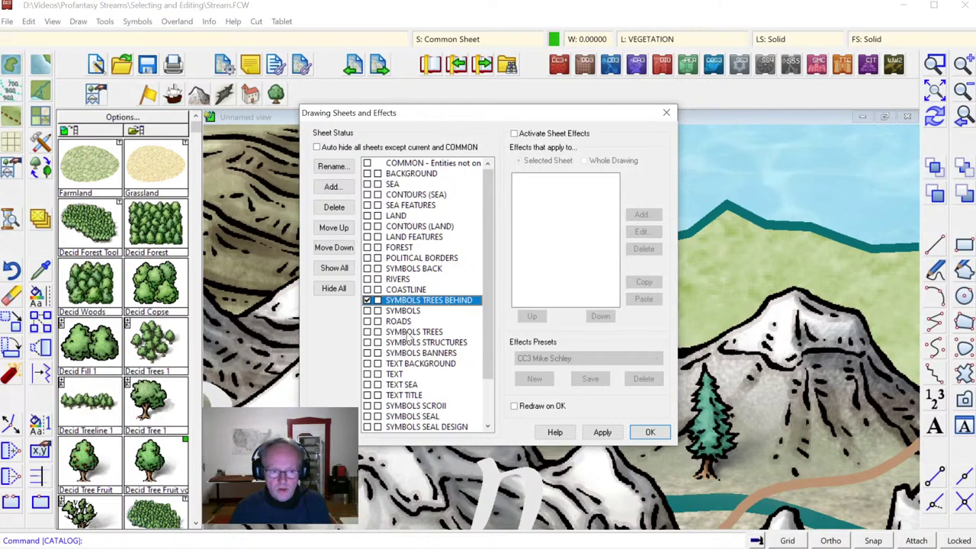
left_click(622, 431)
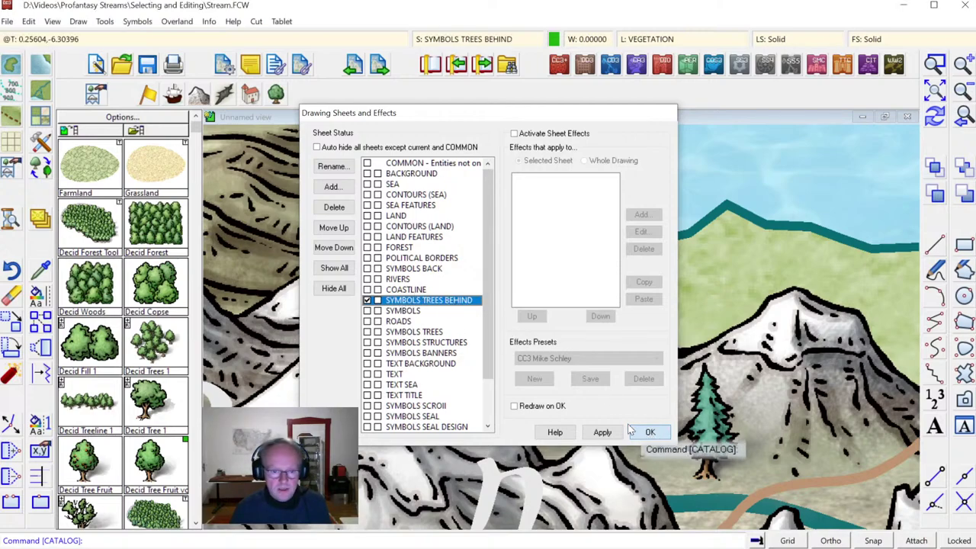
left_click(641, 431)
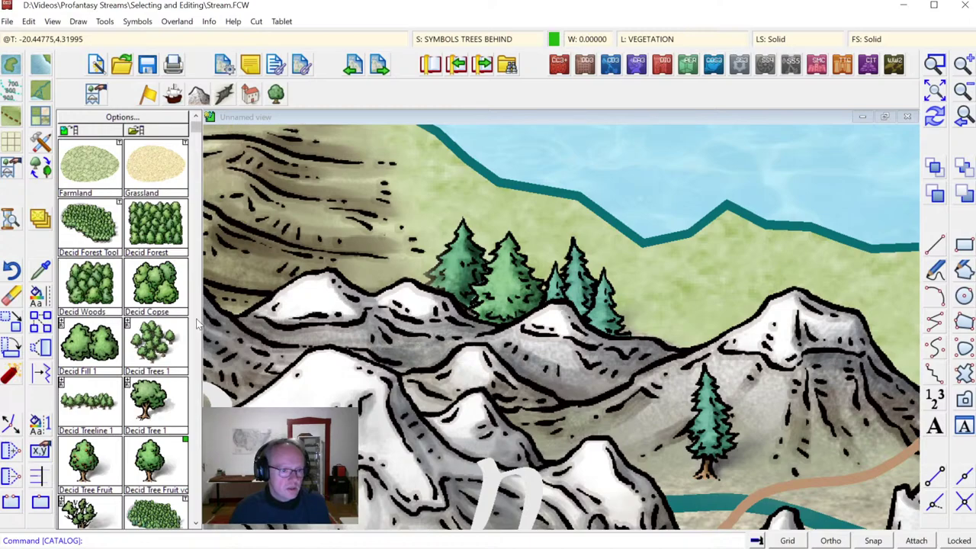
Step: Place four Decid Tree Fruit symbols along the mountain ridge on the SYMBOLS TREES BEHIND sheet, redraw the map, and finish placing
left_click(96, 472)
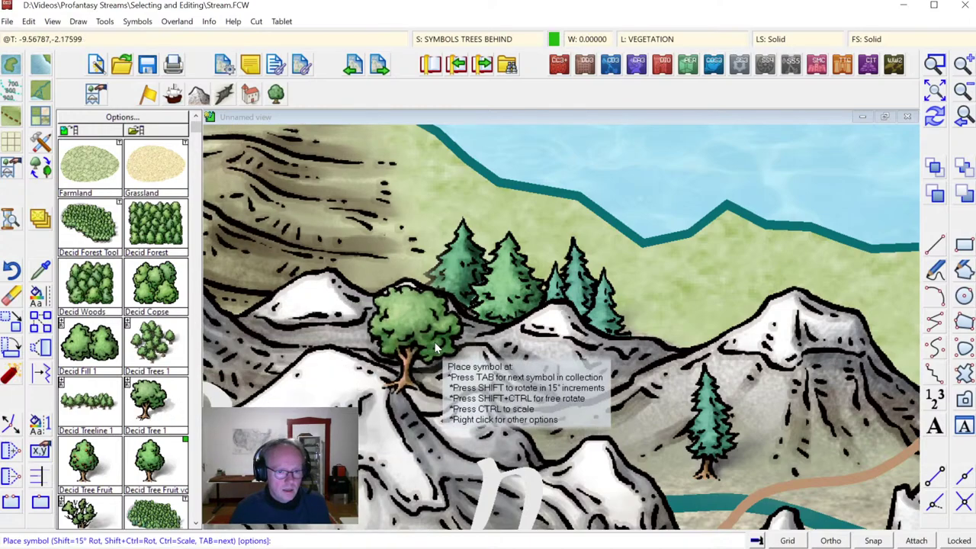
left_click(412, 290)
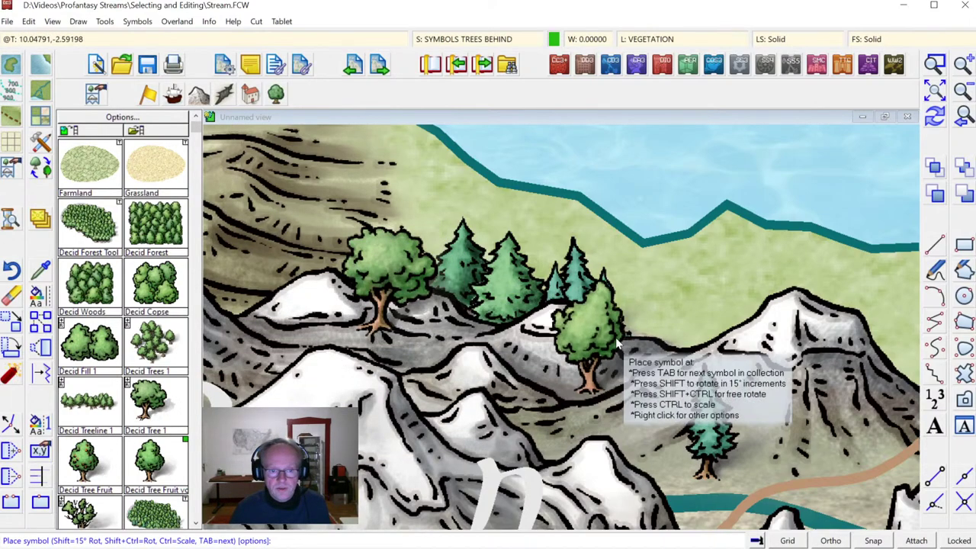
left_click(664, 339)
left_click(751, 324)
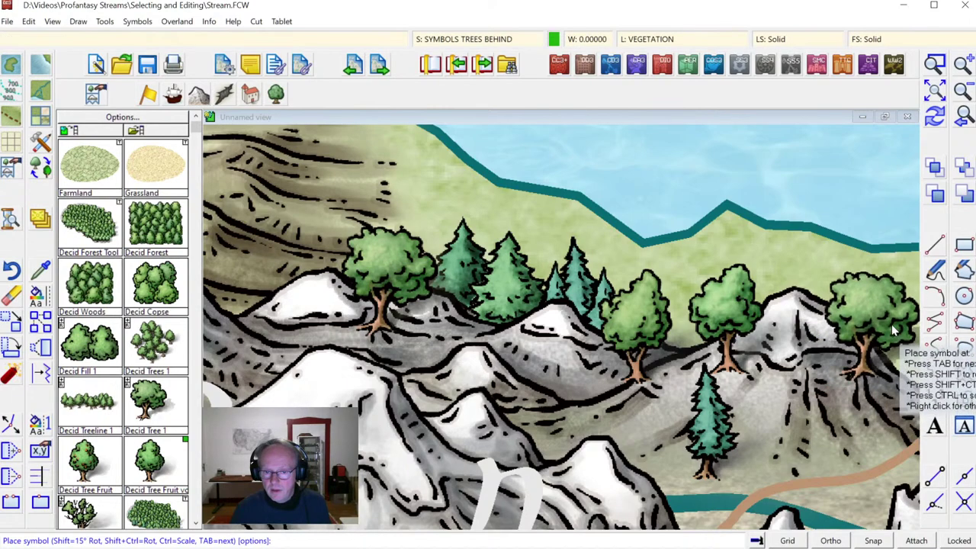
left_click(896, 325)
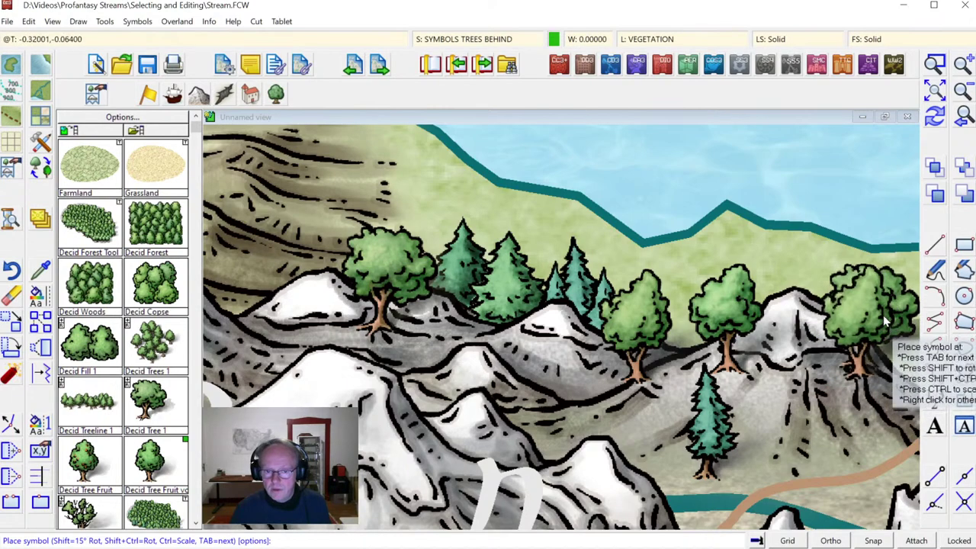
left_click(937, 118)
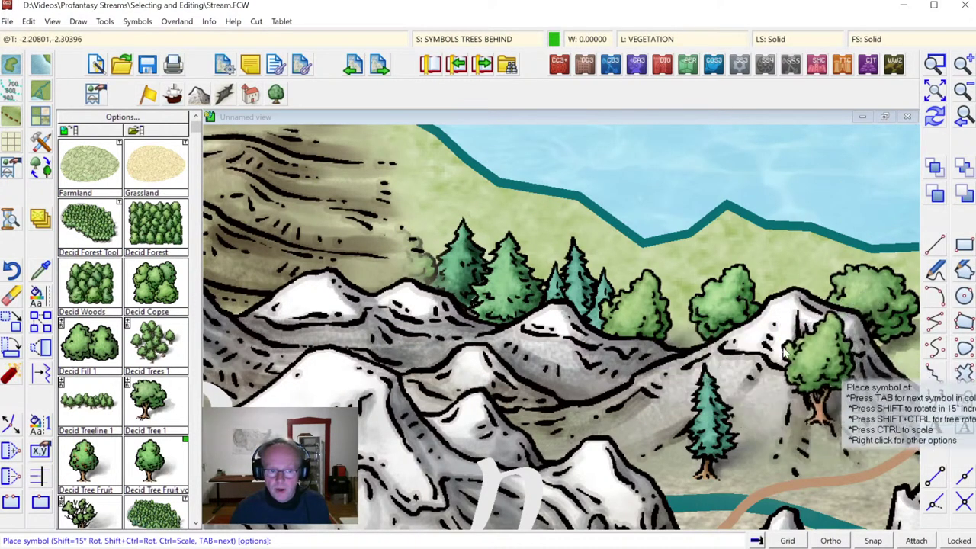
right_click(613, 315)
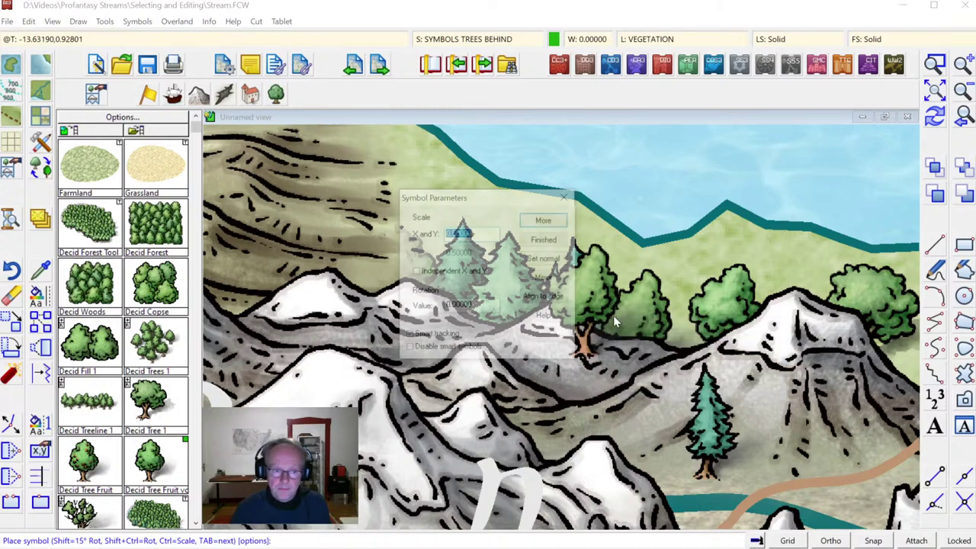
left_click(544, 240)
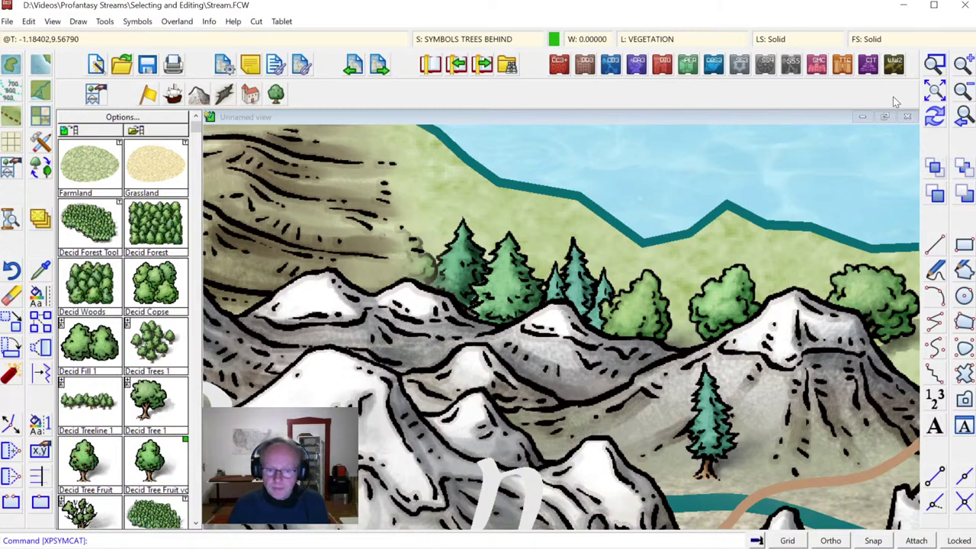
Step: Start Change Text Properties and select the green Moor label southwest of Edoam
left_click(934, 93)
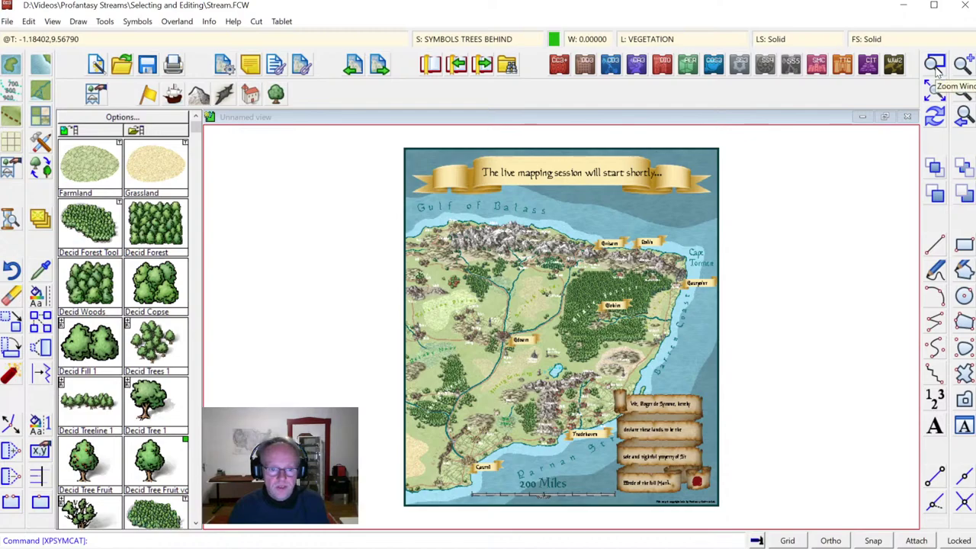
left_click(935, 67)
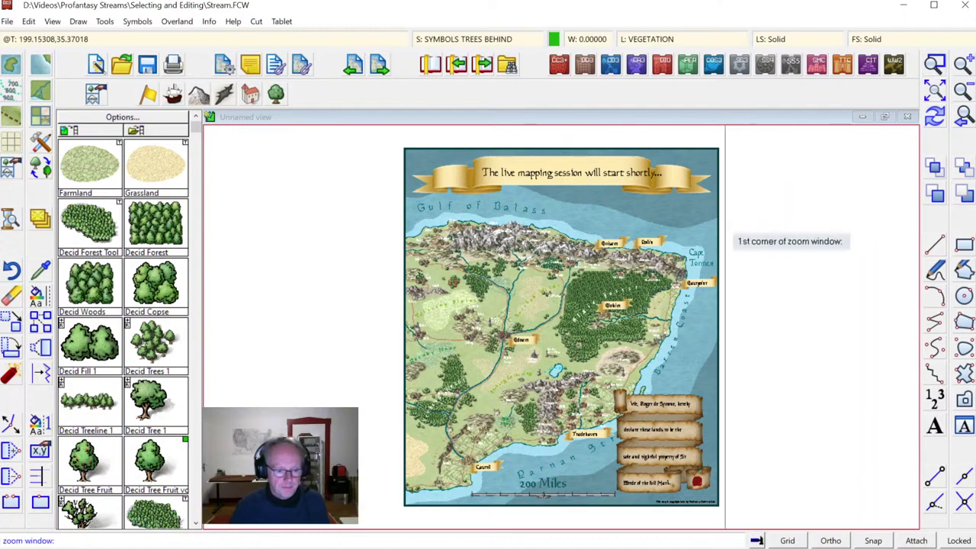
key("Escape")
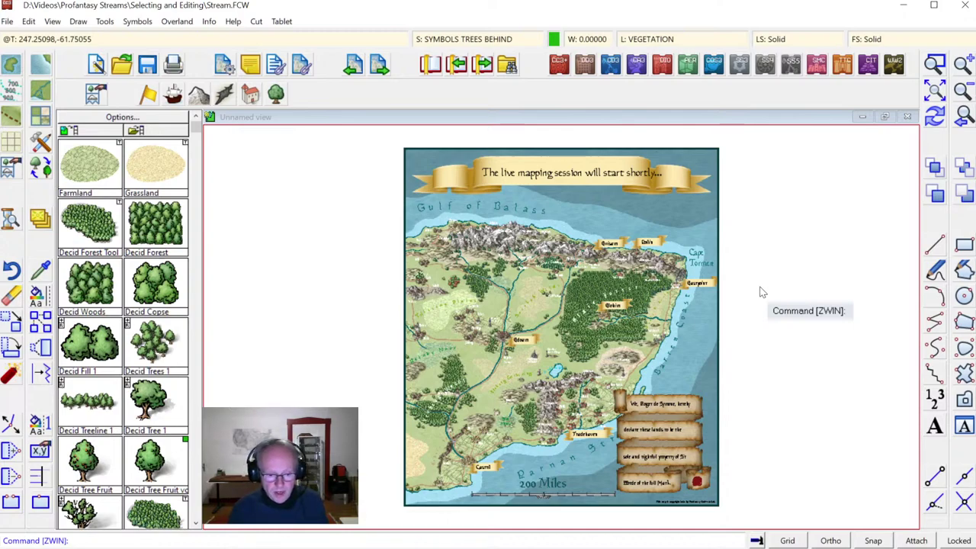
left_click(935, 64)
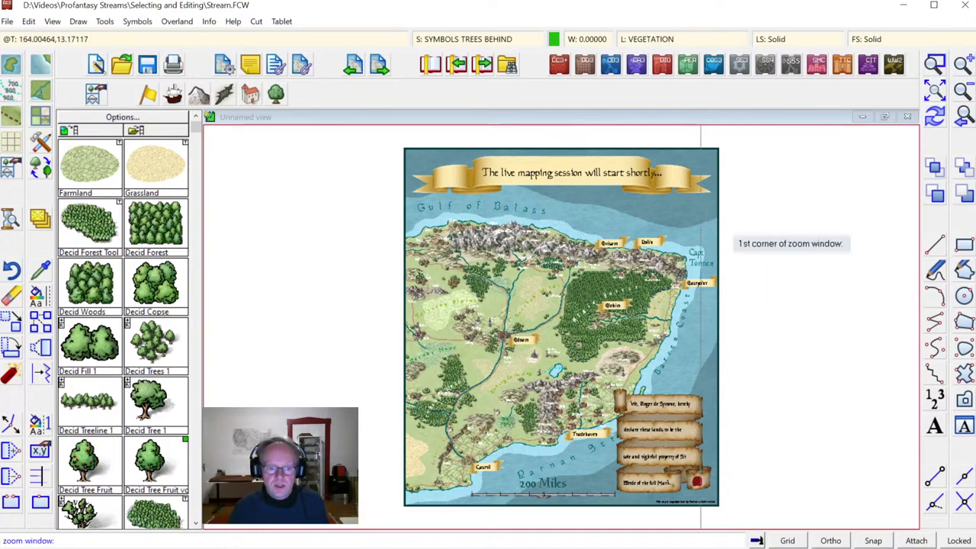
left_click(447, 311)
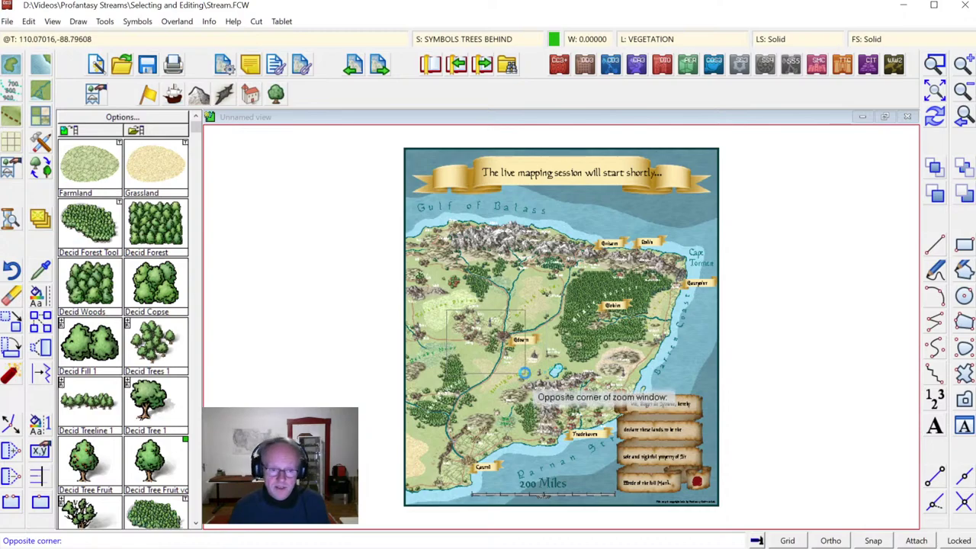
left_click(547, 379)
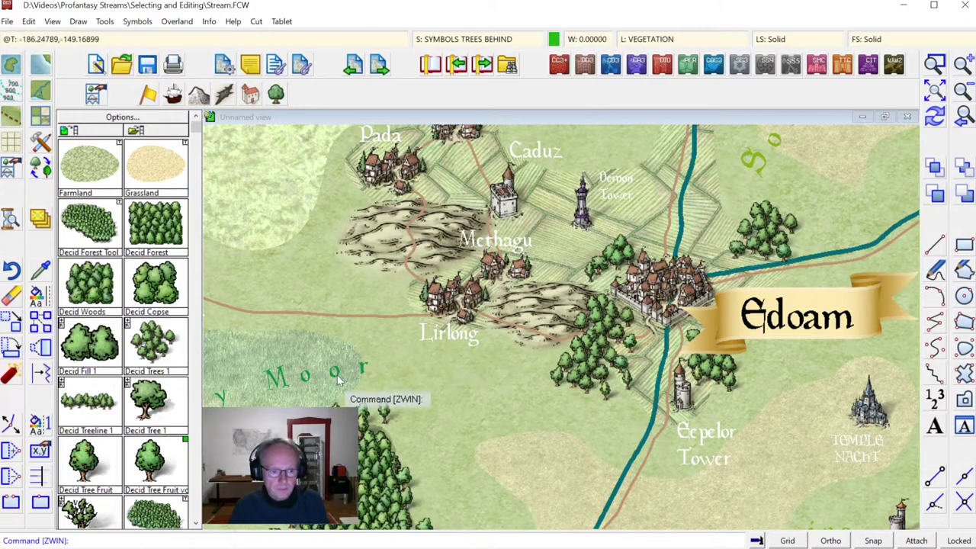
key("F7")
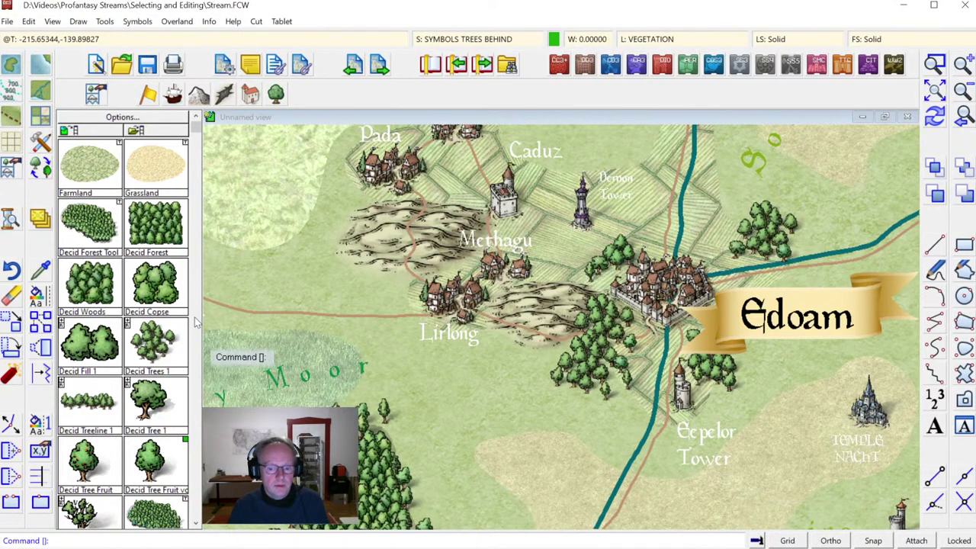
left_click(43, 298)
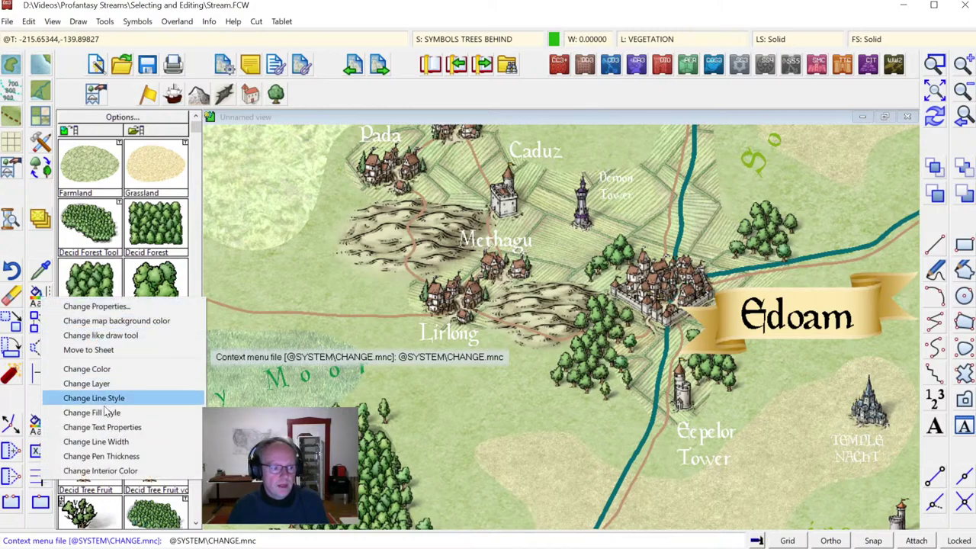
left_click(111, 431)
left_click(304, 389)
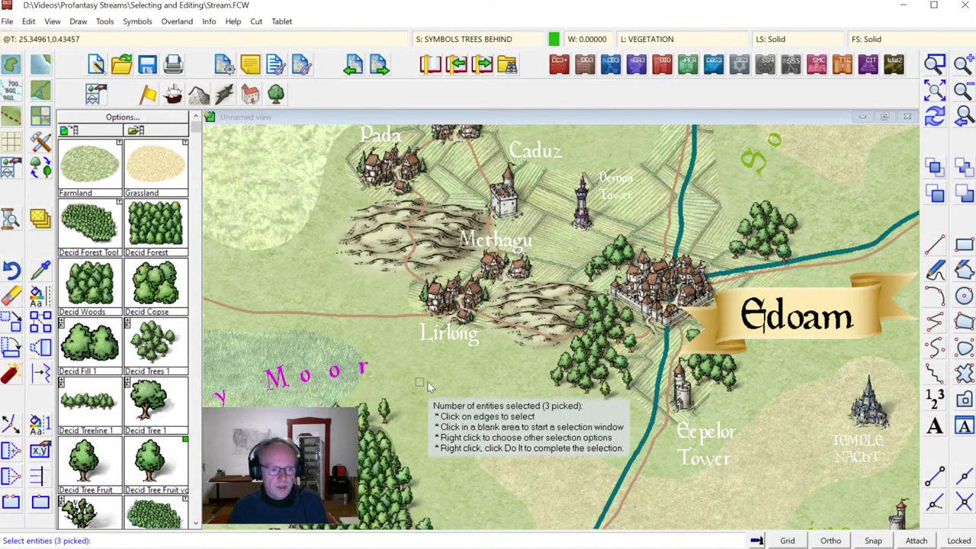
right_click(403, 373)
left_click(428, 384)
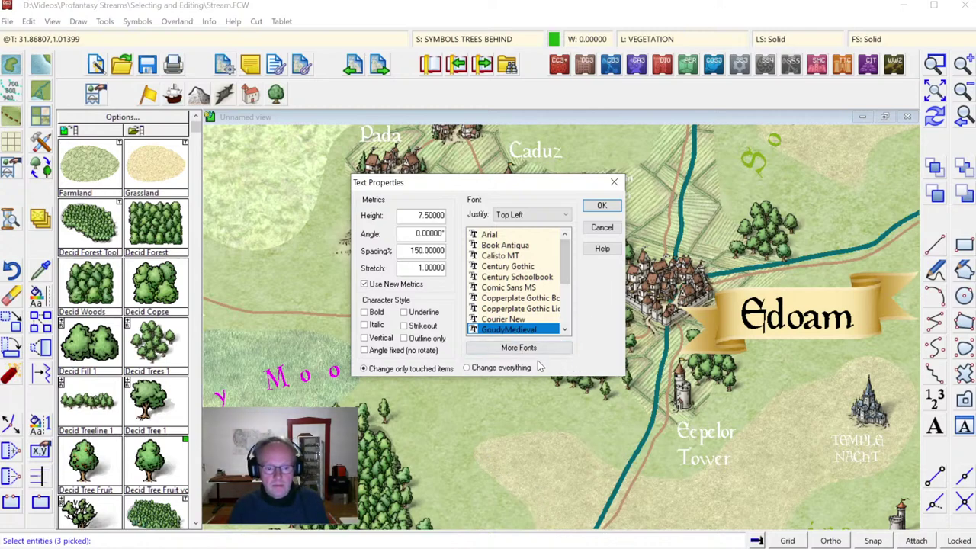
Step: Add the system font Segoe UI and apply it to the selected Moor label, changing only touched items
left_click(518, 347)
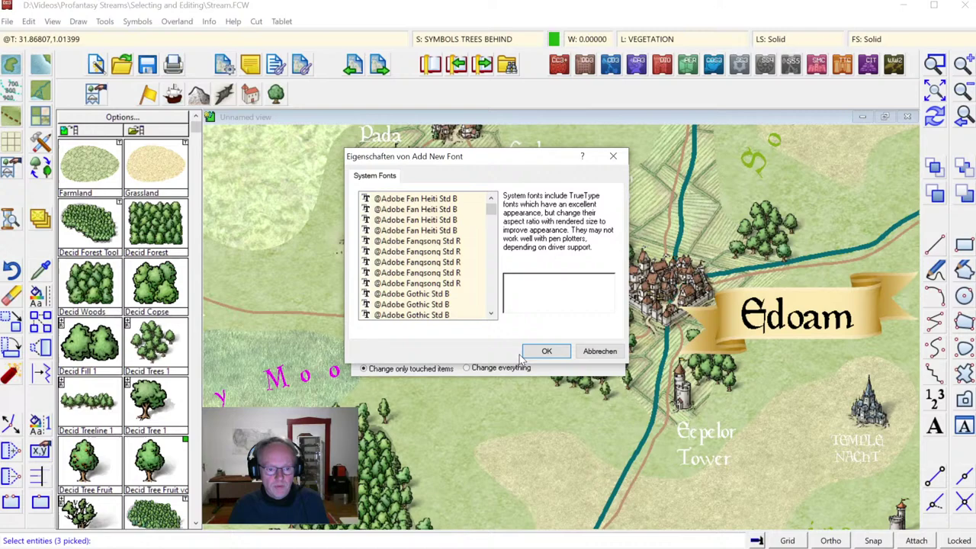
left_click(381, 273)
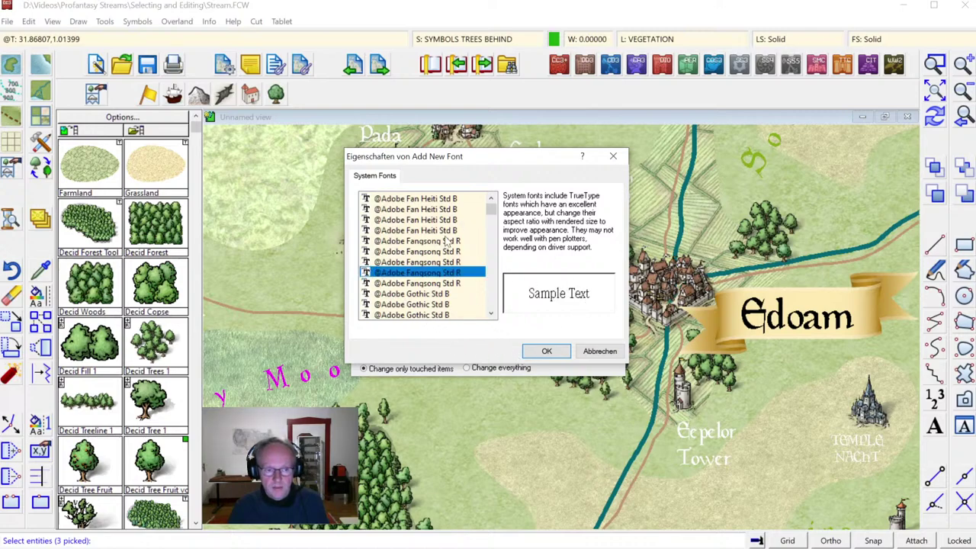
left_click_drag(491, 207, 490, 285)
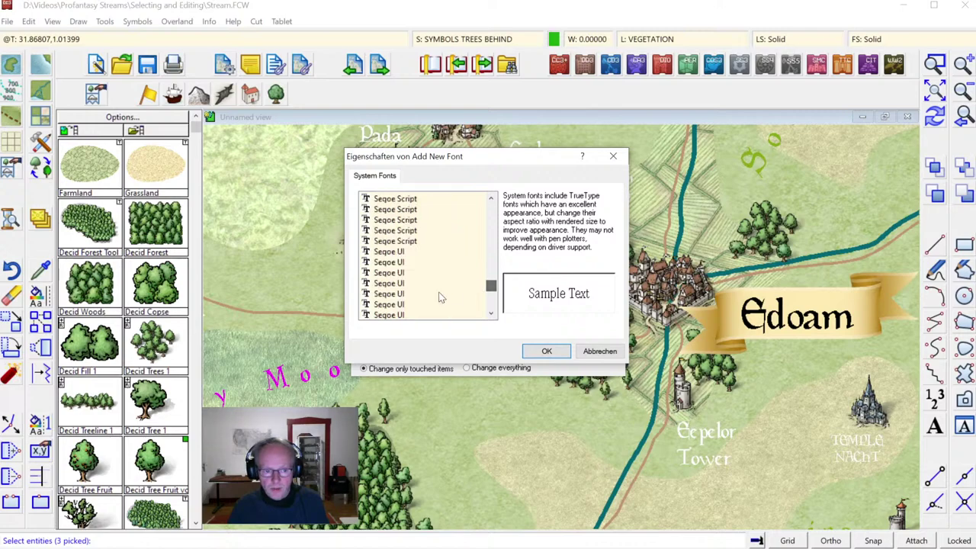
left_click(404, 295)
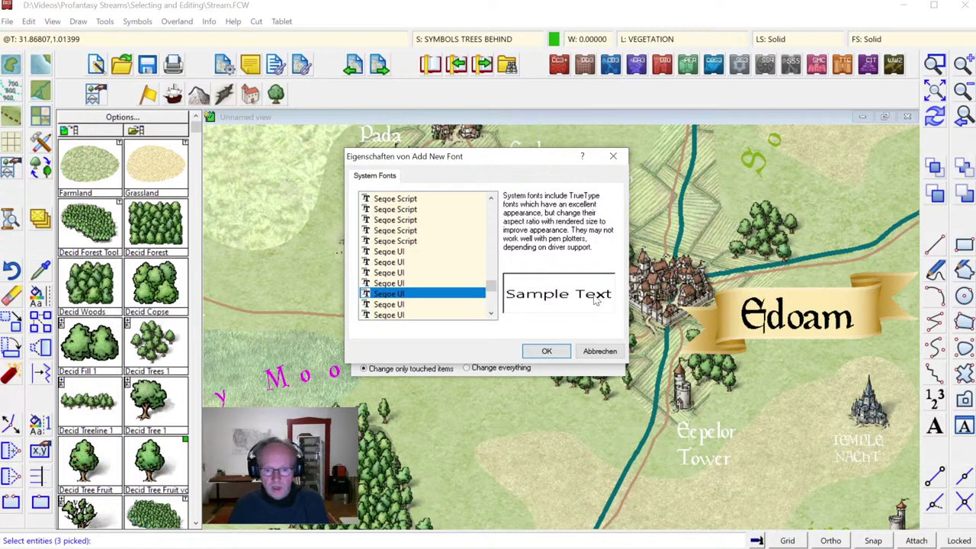
left_click(546, 350)
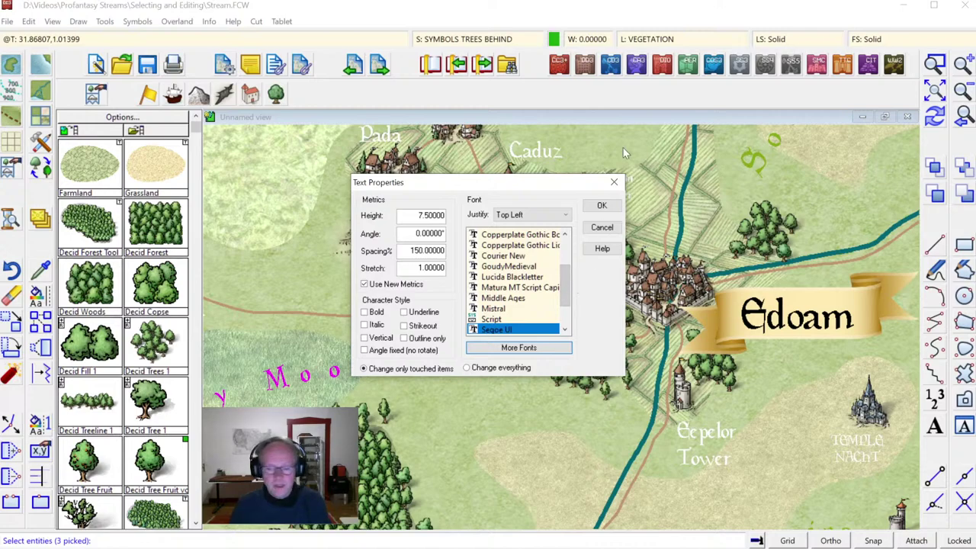
left_click(599, 208)
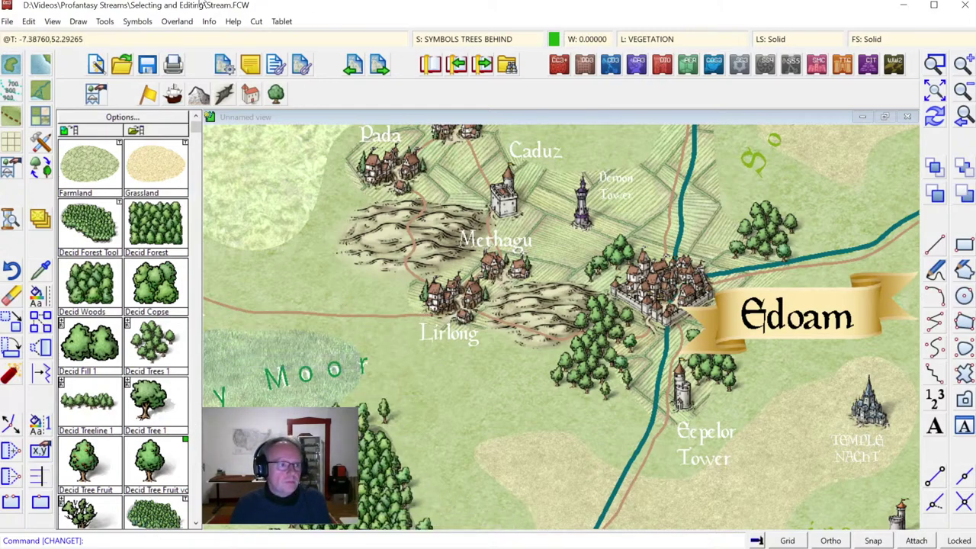
left_click(28, 21)
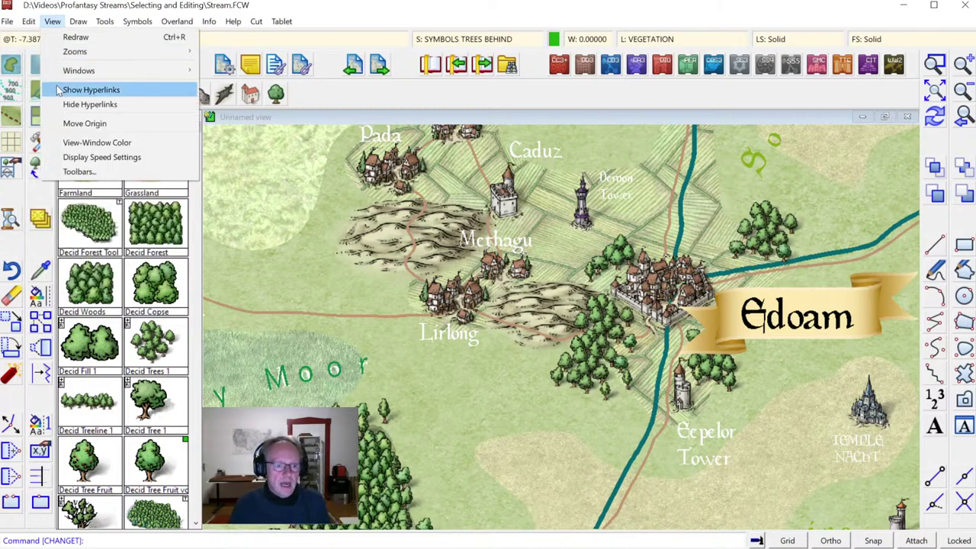
left_click(128, 4)
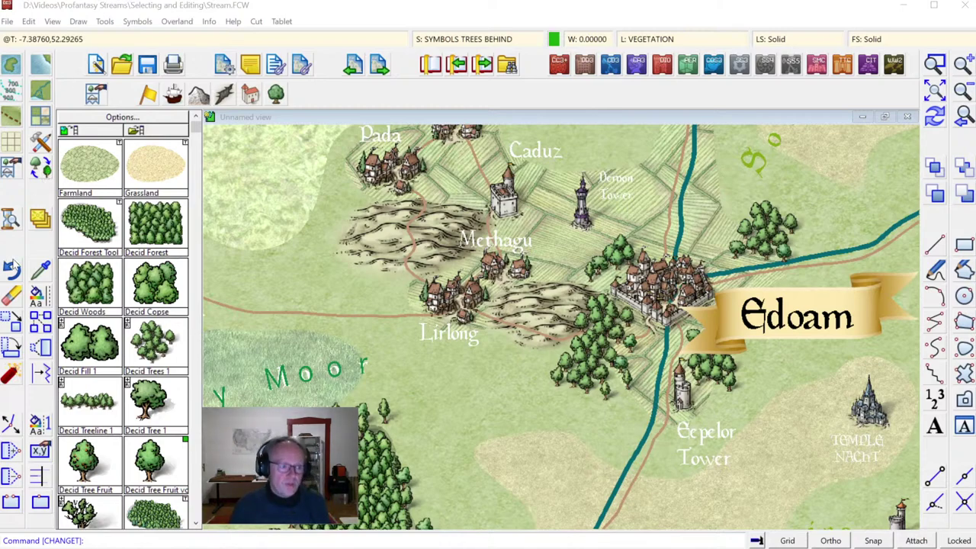
Step: Scale the lone tree at the forest's northern tip visually, using its base as the scale origin, and redraw the map
left_click(41, 348)
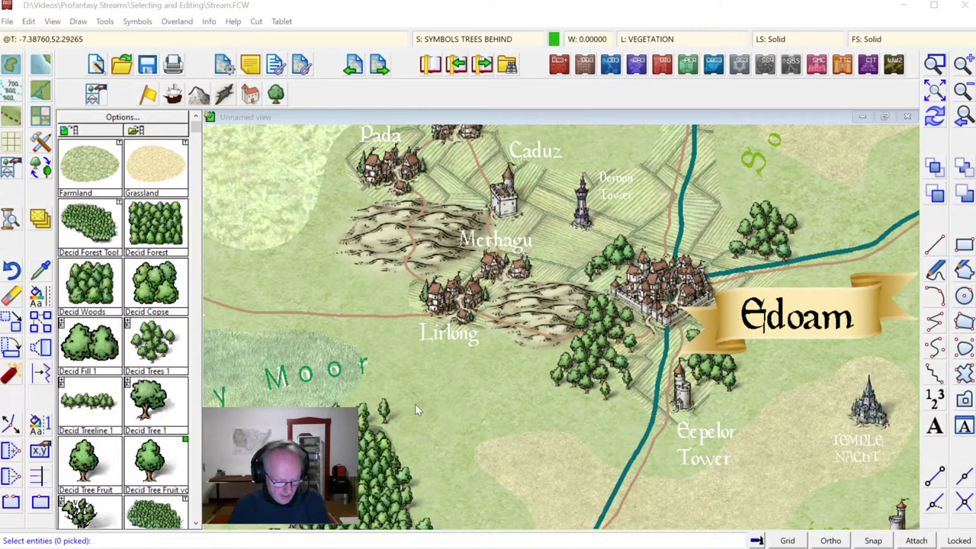
left_click(387, 404)
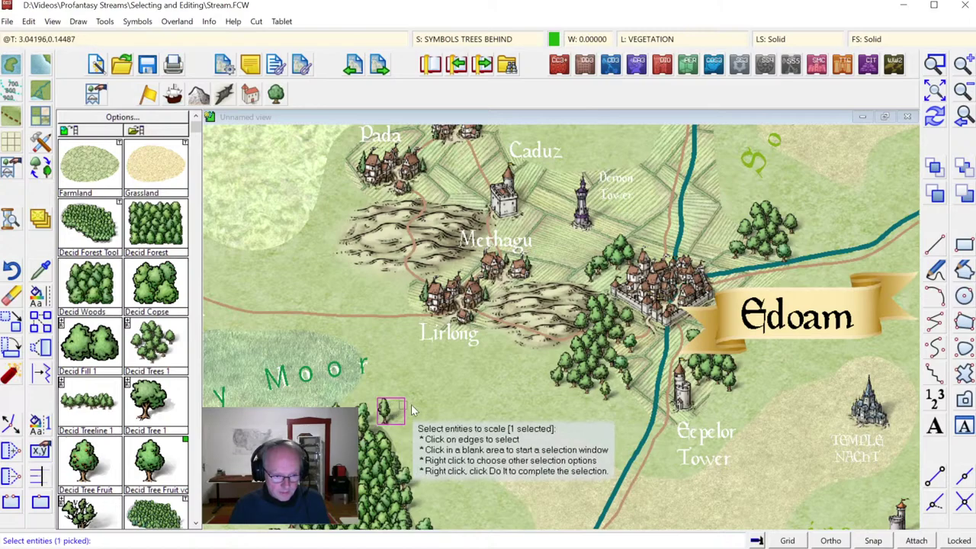
right_click(460, 378)
left_click(481, 386)
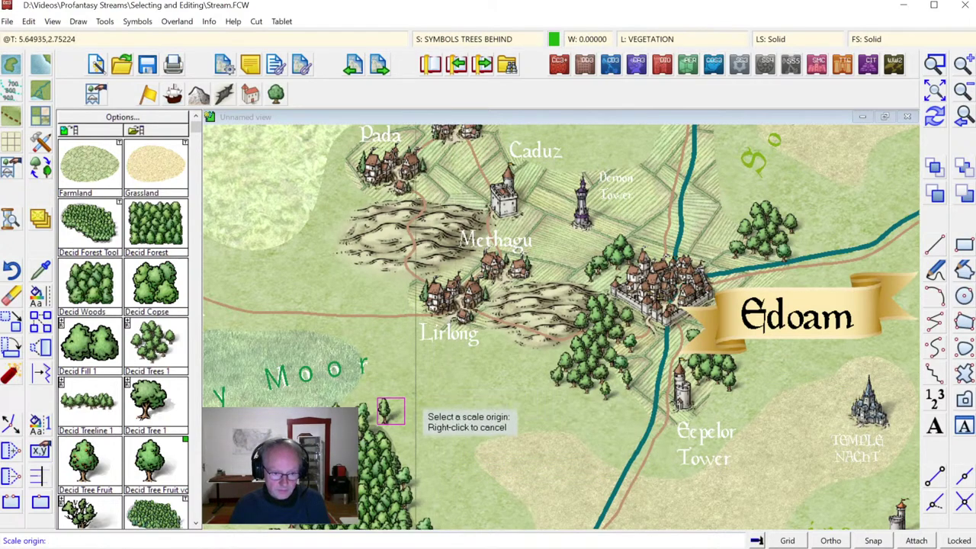
left_click(386, 417)
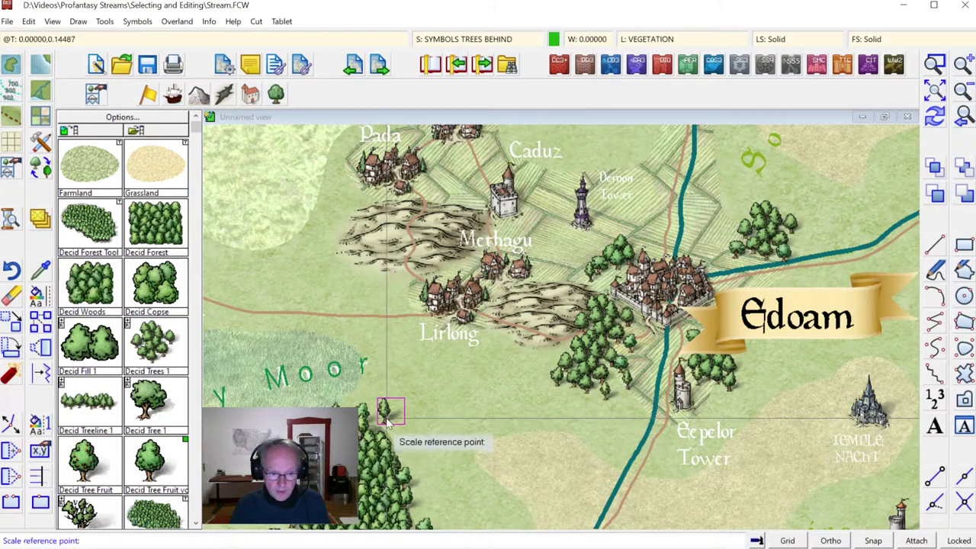
left_click(483, 379)
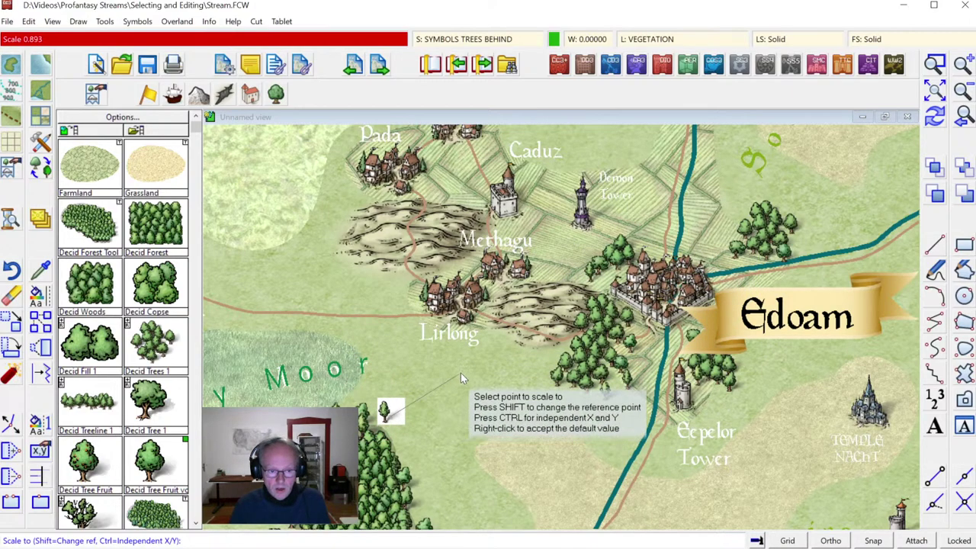
left_click(469, 363)
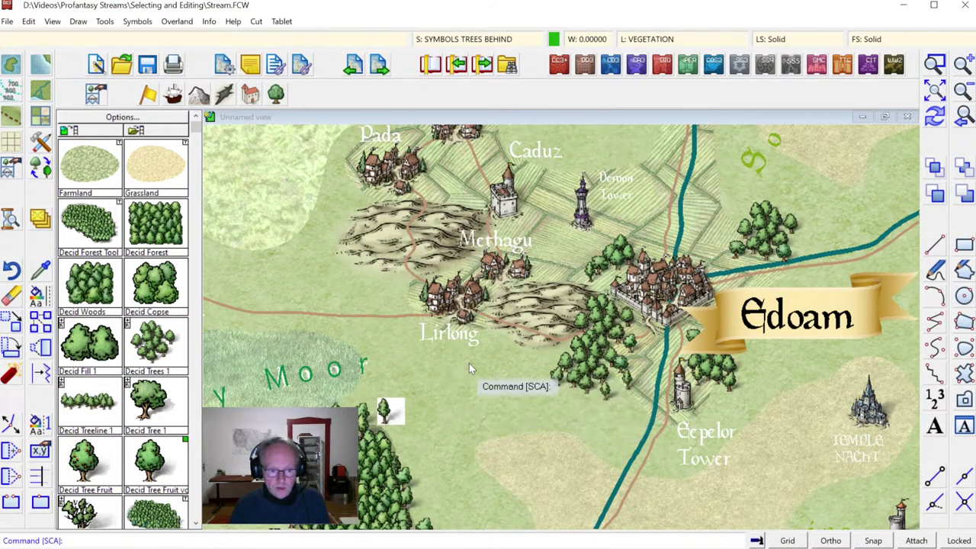
left_click(935, 116)
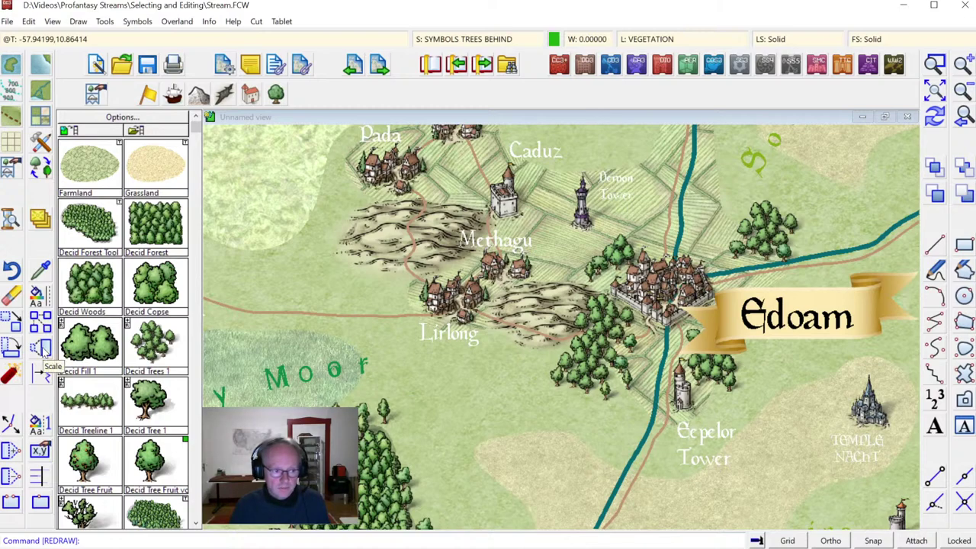
Step: Scale the lone tree at the forest's northern tip non-visually by factor 3 about its base, redraw the map, and undo the scaling
right_click(44, 349)
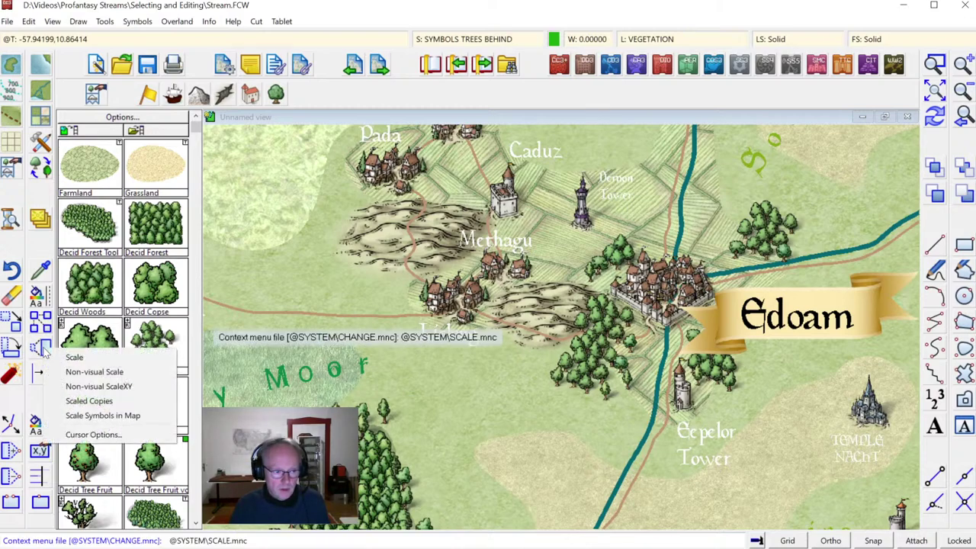
left_click(77, 374)
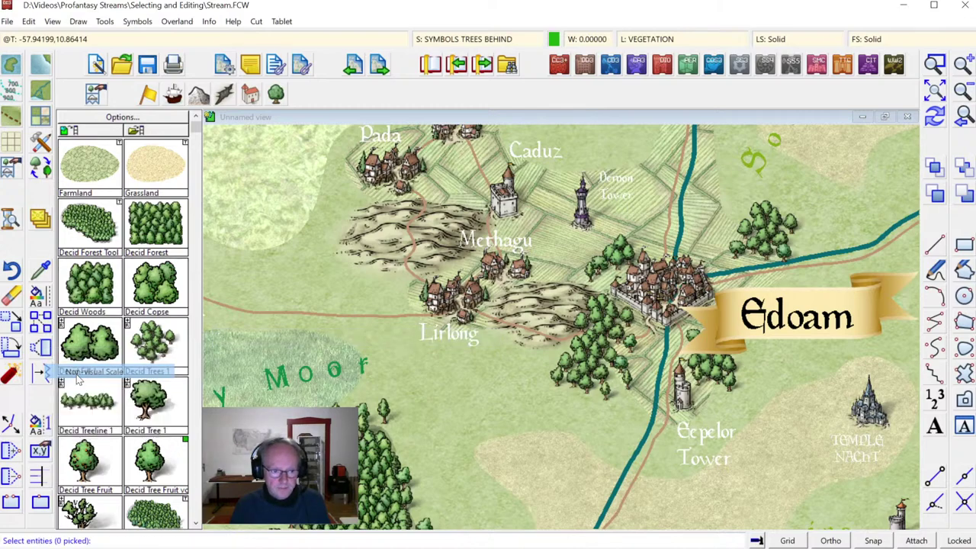
left_click(388, 421)
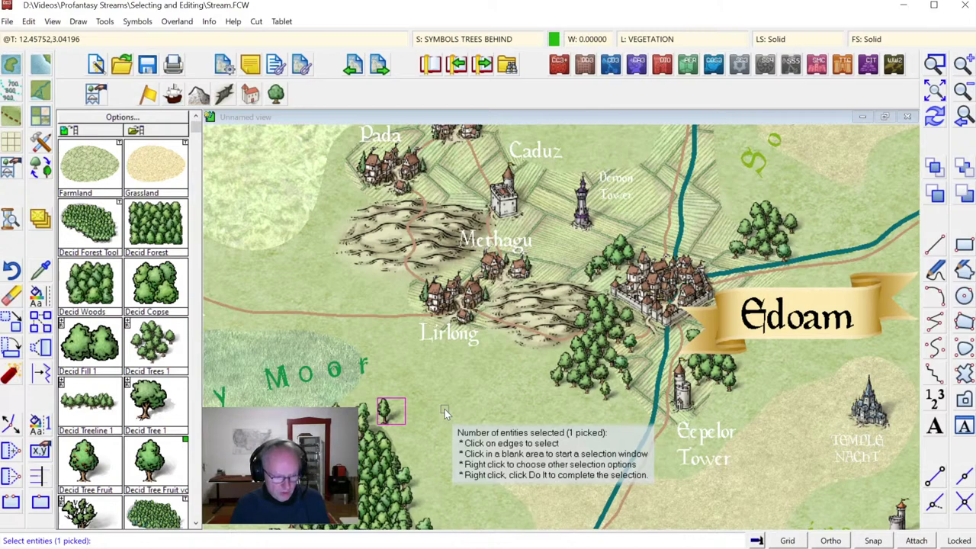
key("Return")
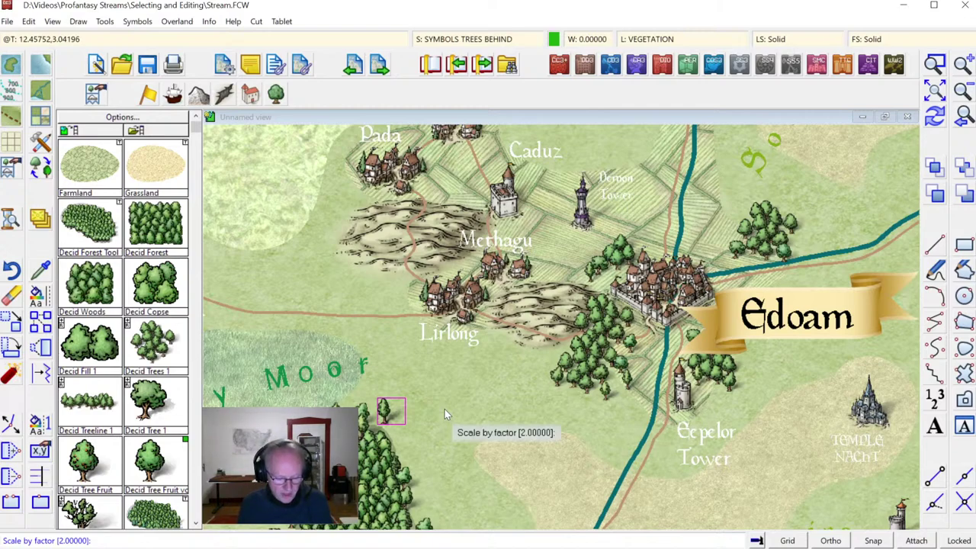
type("3")
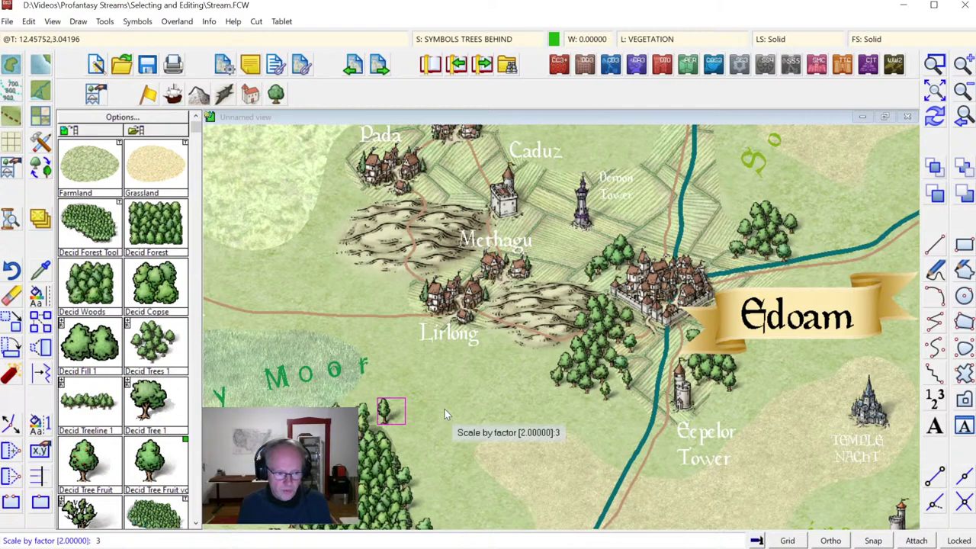
key("Return")
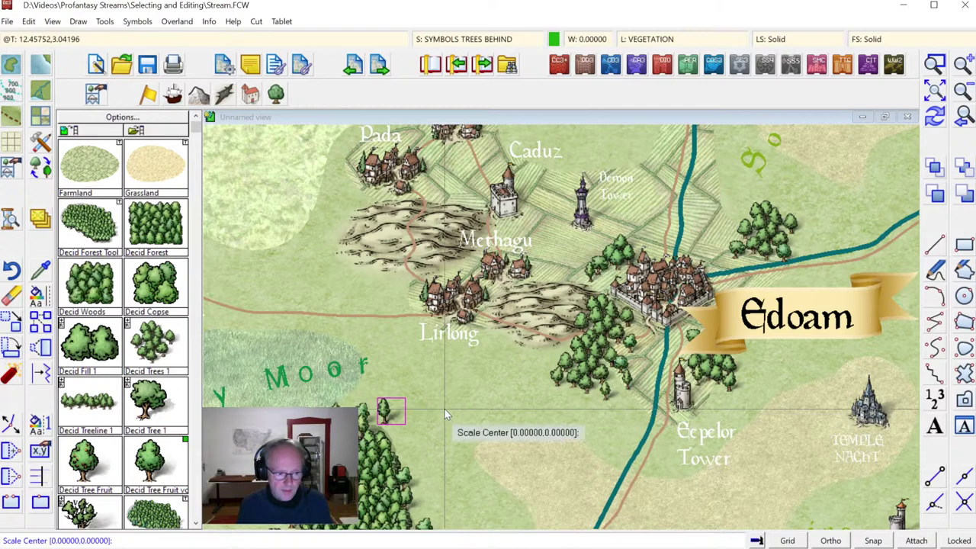
left_click(385, 430)
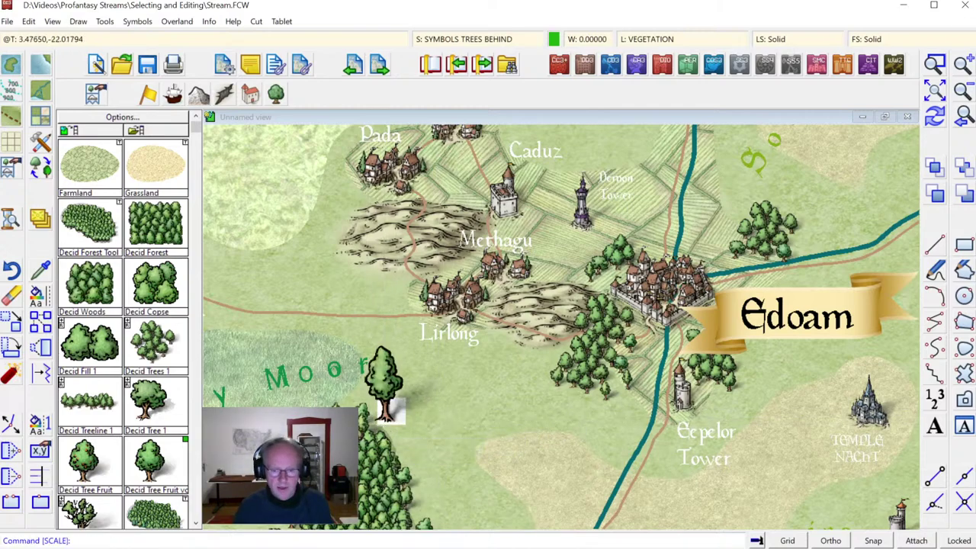
left_click(935, 116)
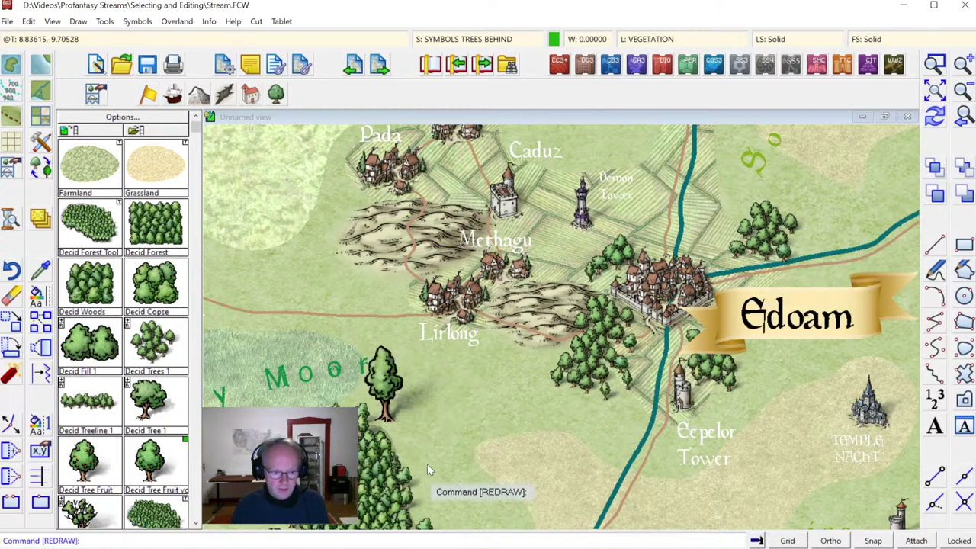
key("ctrl+z")
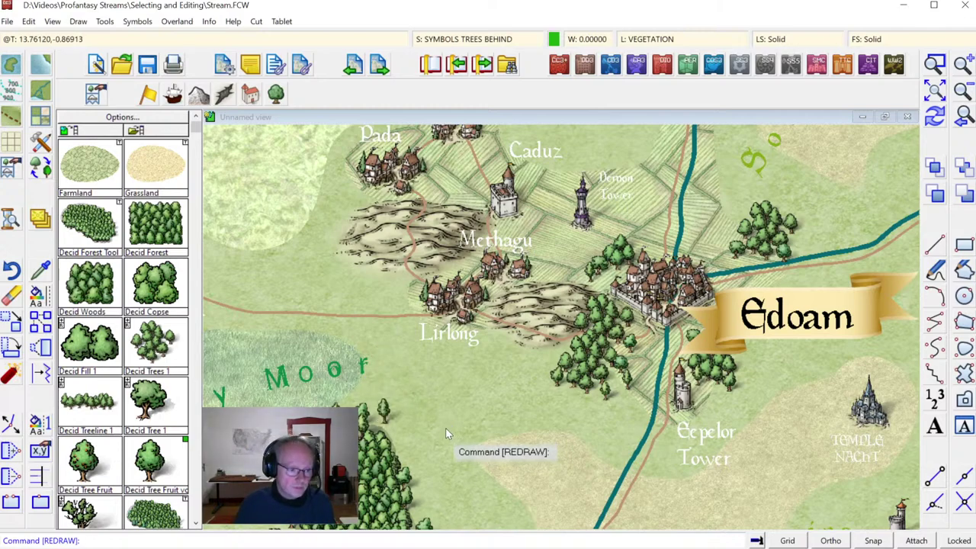
Step: Start a non-visual ScaleXY and select the lone tree at the forest's northern tip as the entity to scale
right_click(41, 347)
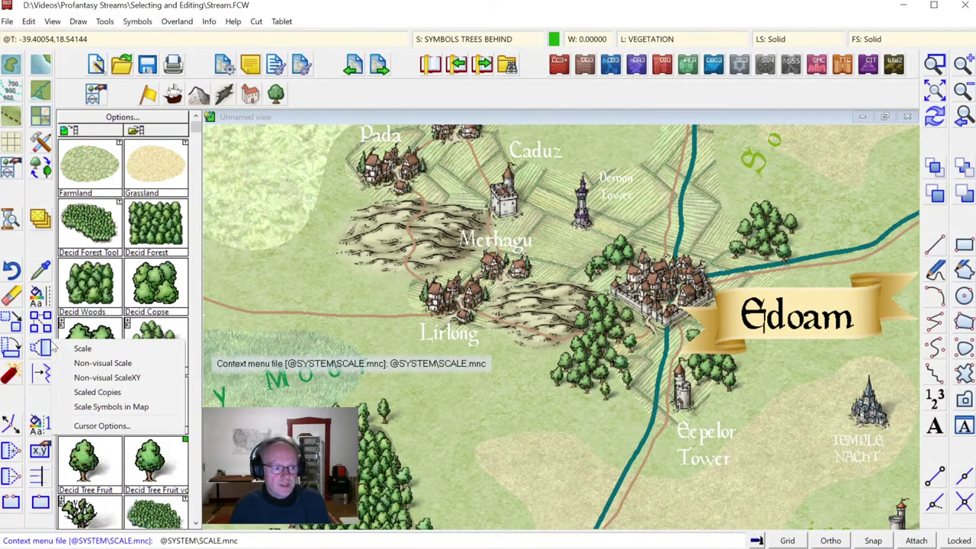
left_click(107, 377)
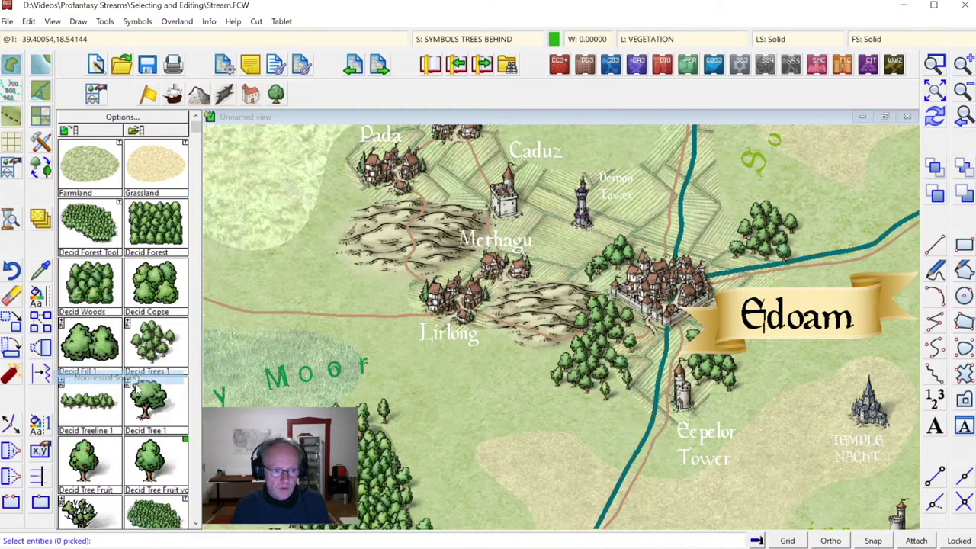
left_click(389, 428)
right_click(403, 413)
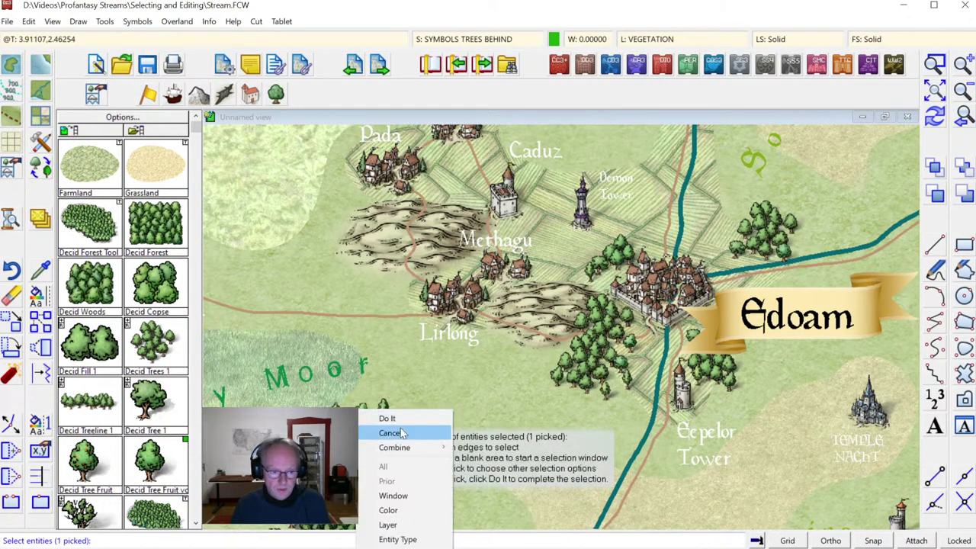
left_click(403, 433)
left_click(391, 412)
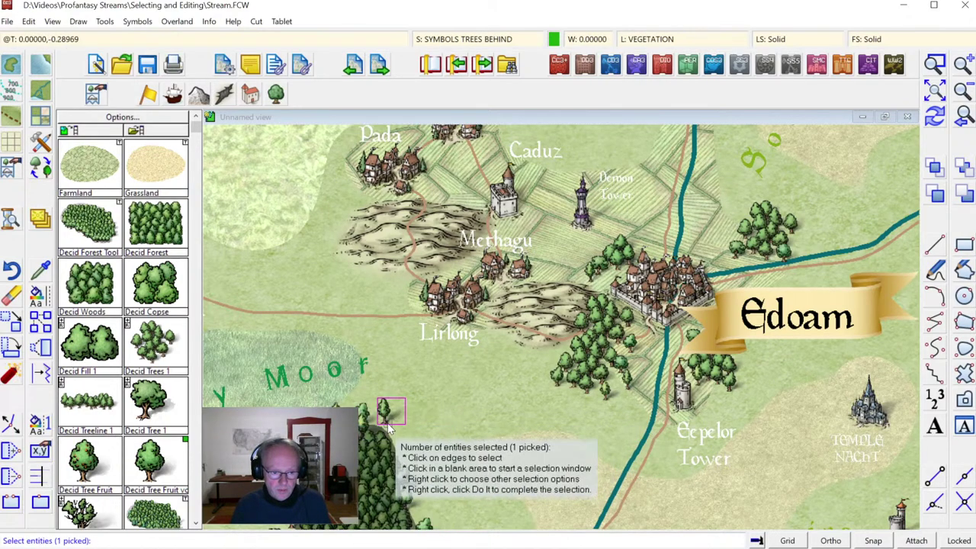
right_click(461, 393)
left_click(455, 397)
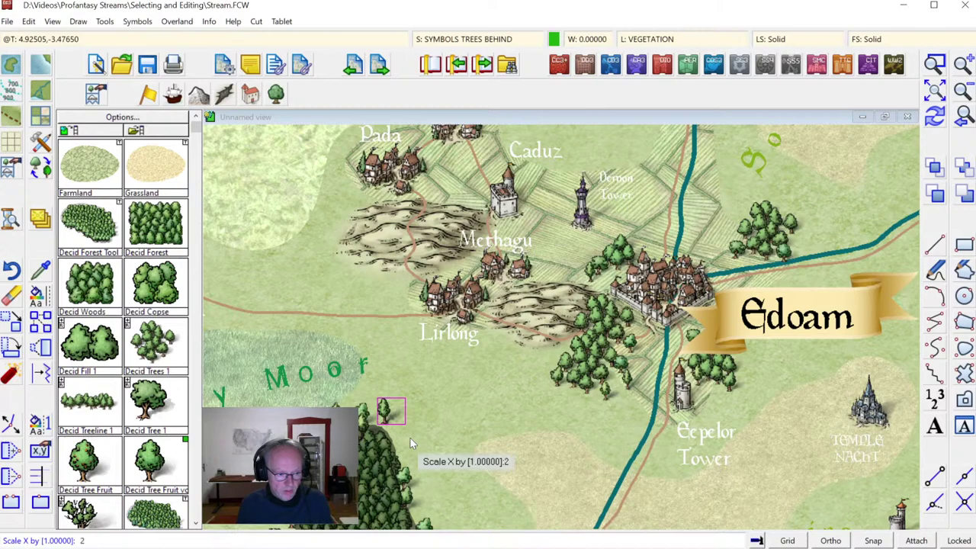
Step: Scale the selected tree by 2 in X and 1.5 in Y about its base, and redraw the map
key("Return")
type("1")
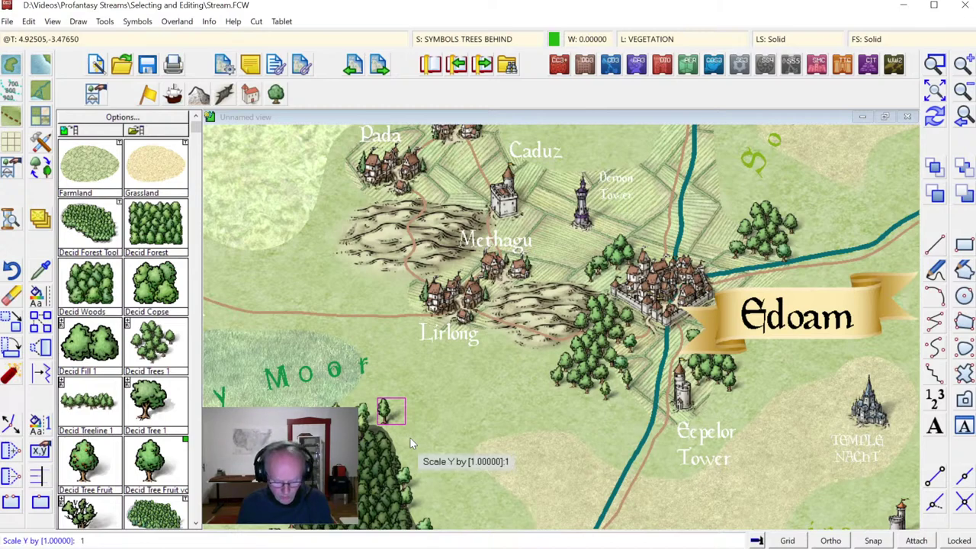
type(".5")
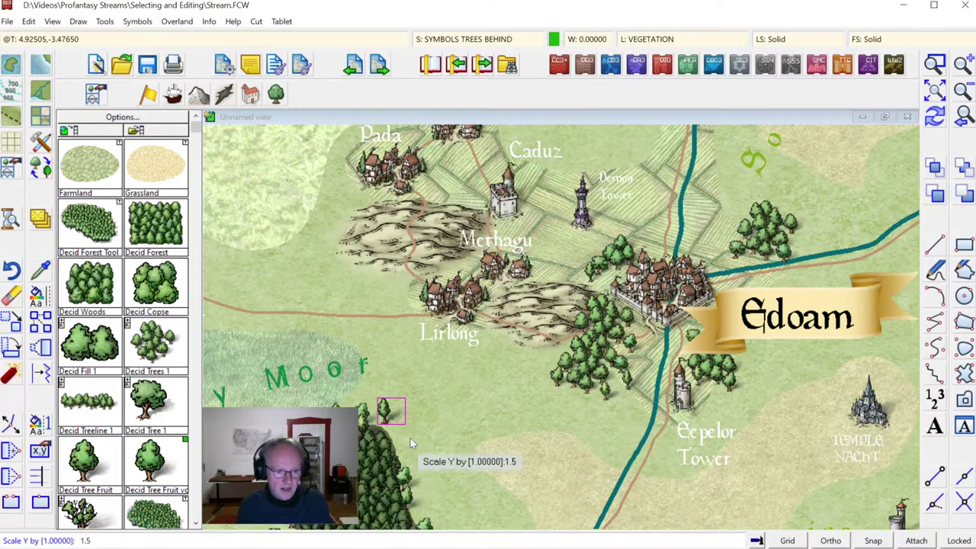
key("Return")
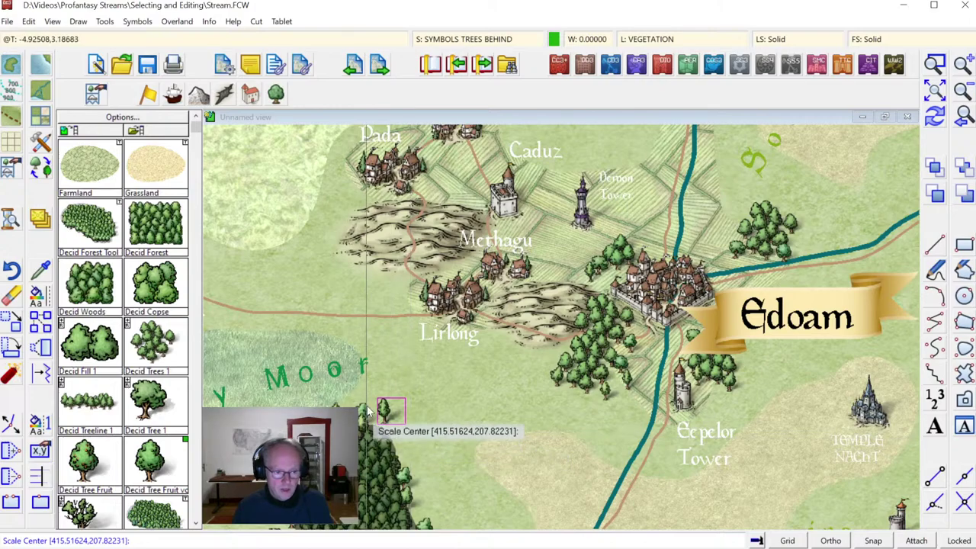
left_click(458, 414)
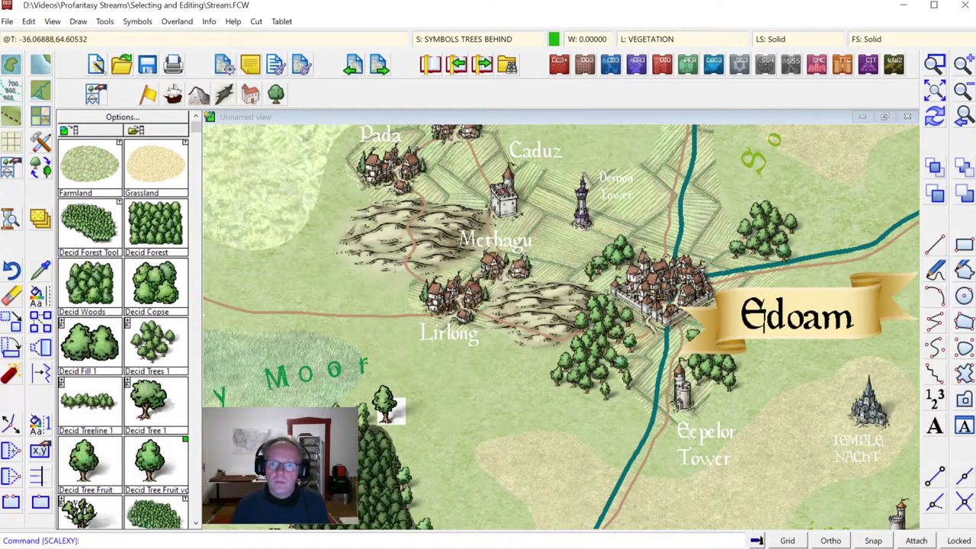
left_click(935, 118)
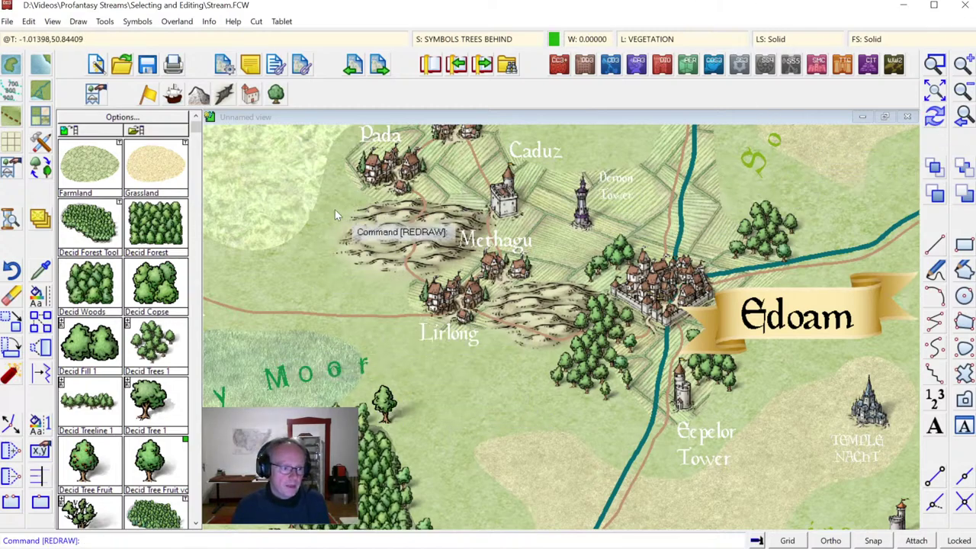
right_click(11, 348)
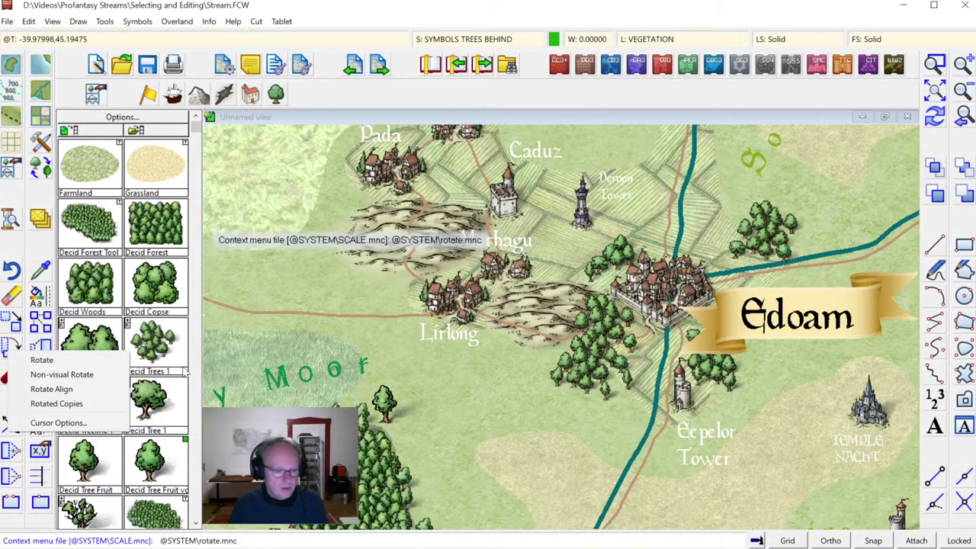
left_click(247, 337)
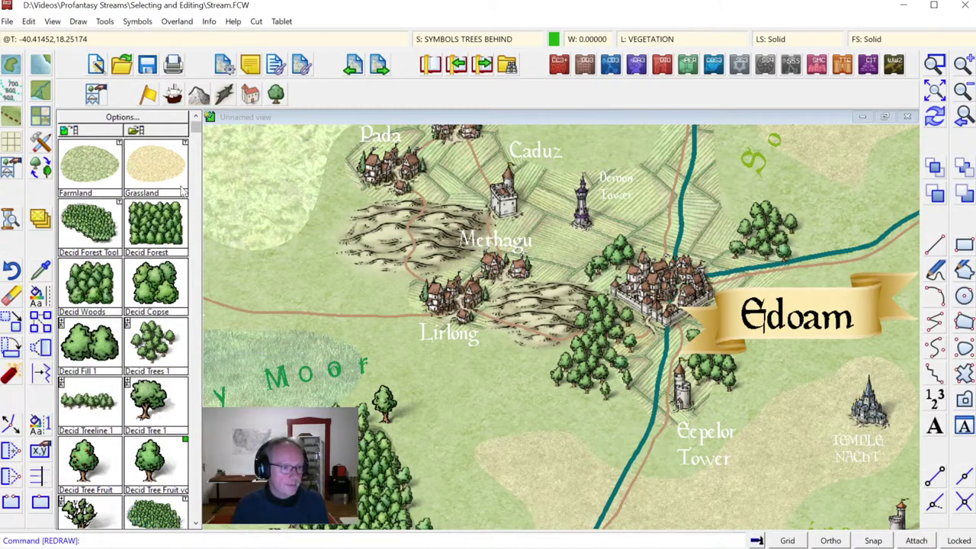
left_click(28, 22)
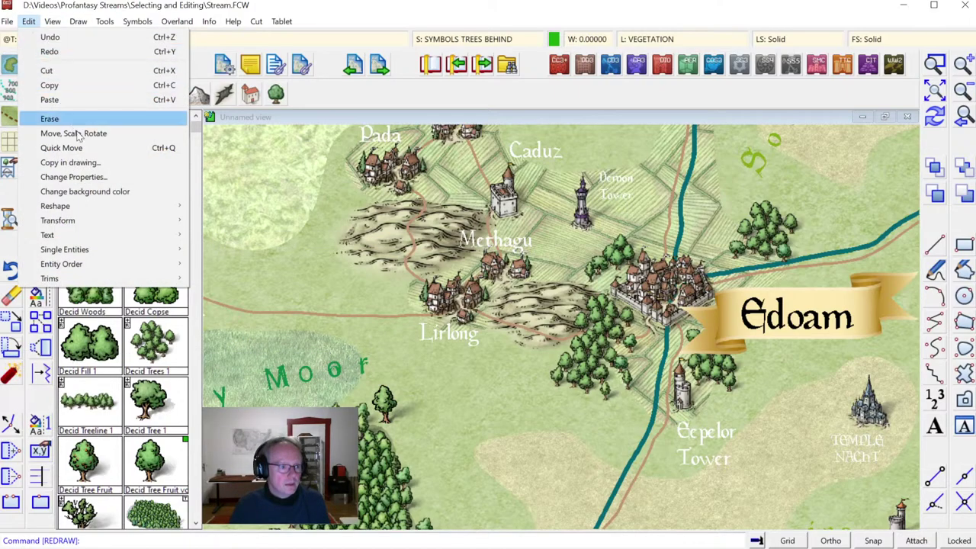
mouse_move(109, 208)
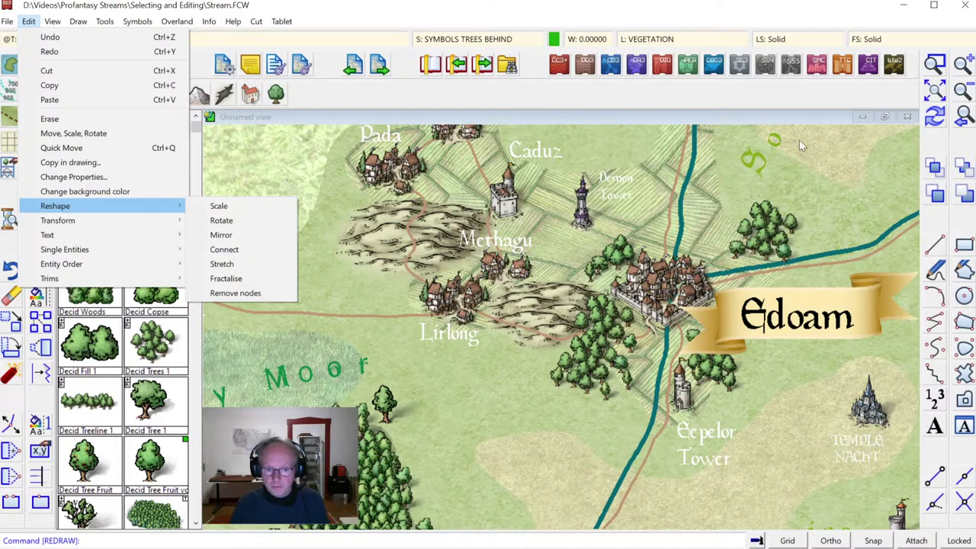
left_click(936, 65)
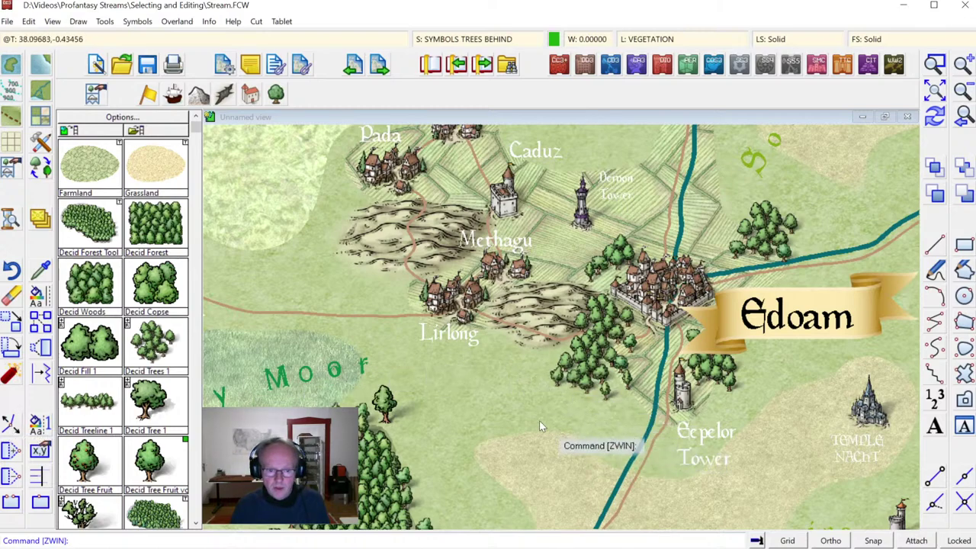
key("ctrl+r")
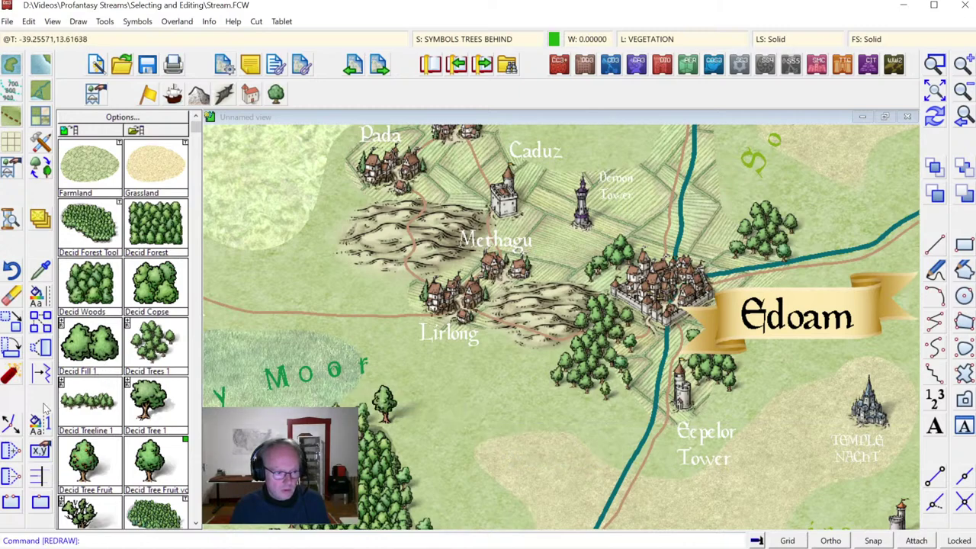
Step: Edit the nodes of the sandy area west of Eepelor Tower, moving its northwestern corner node slightly north, and redraw the map
left_click(33, 430)
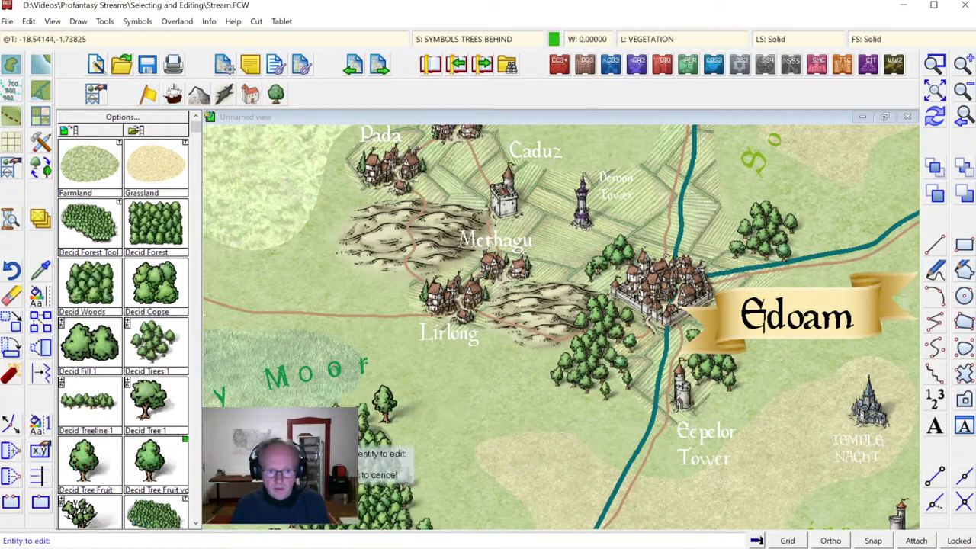
left_click(513, 437)
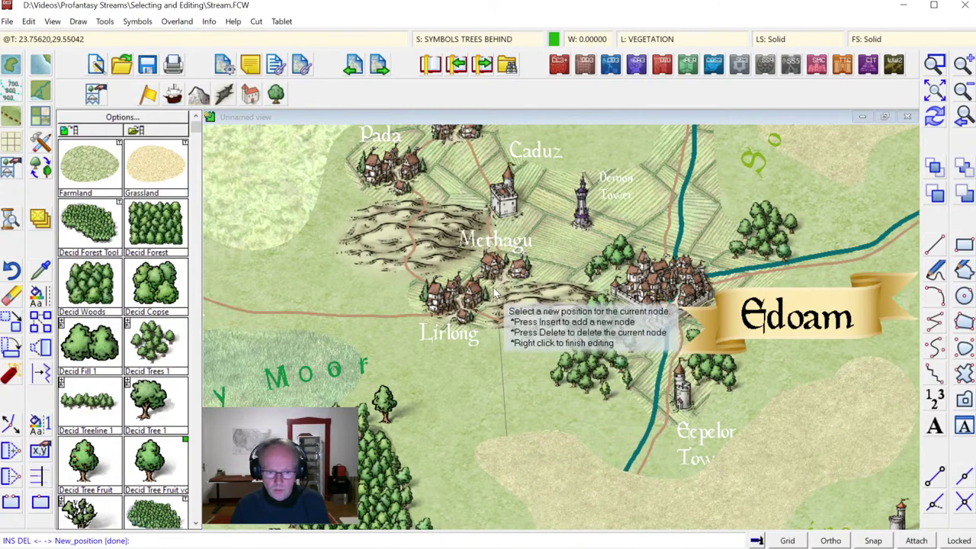
left_click(478, 353)
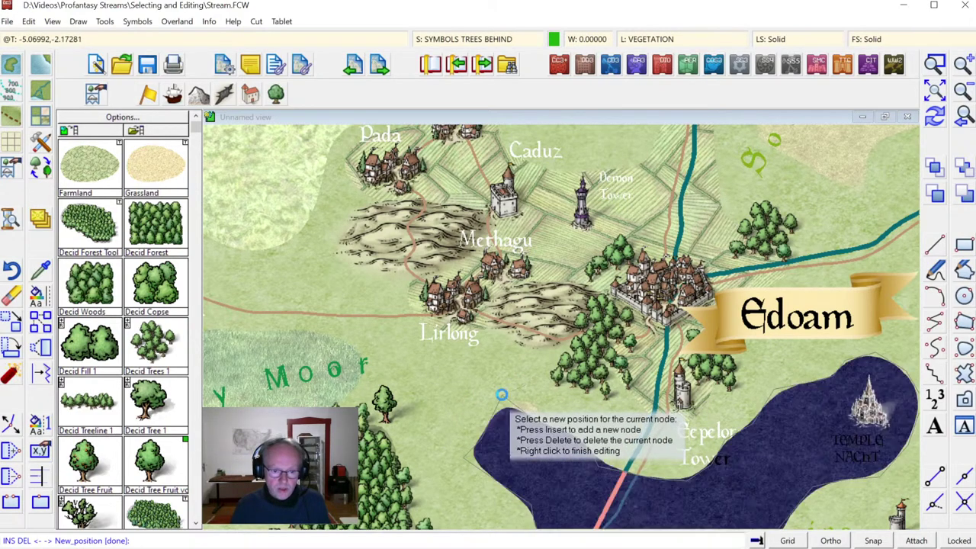
right_click(536, 458)
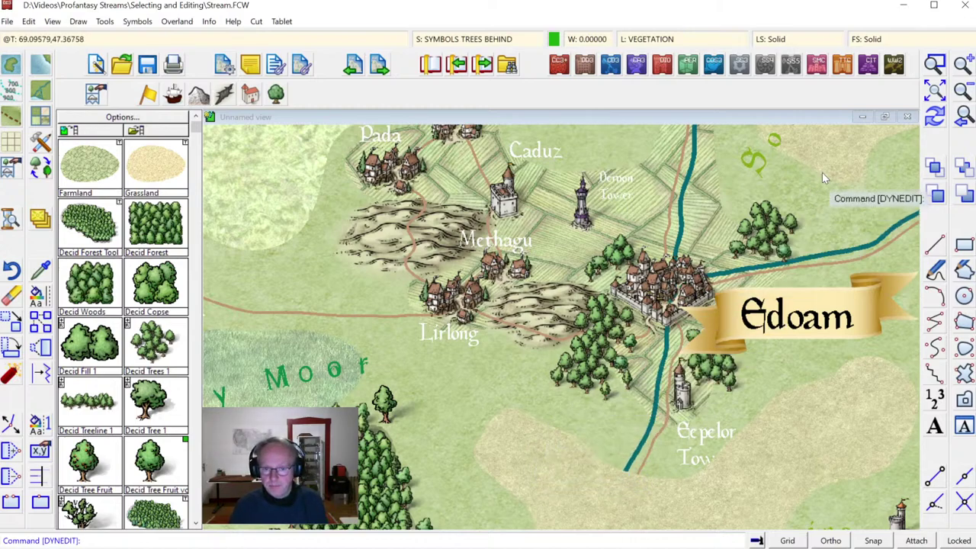
left_click(933, 120)
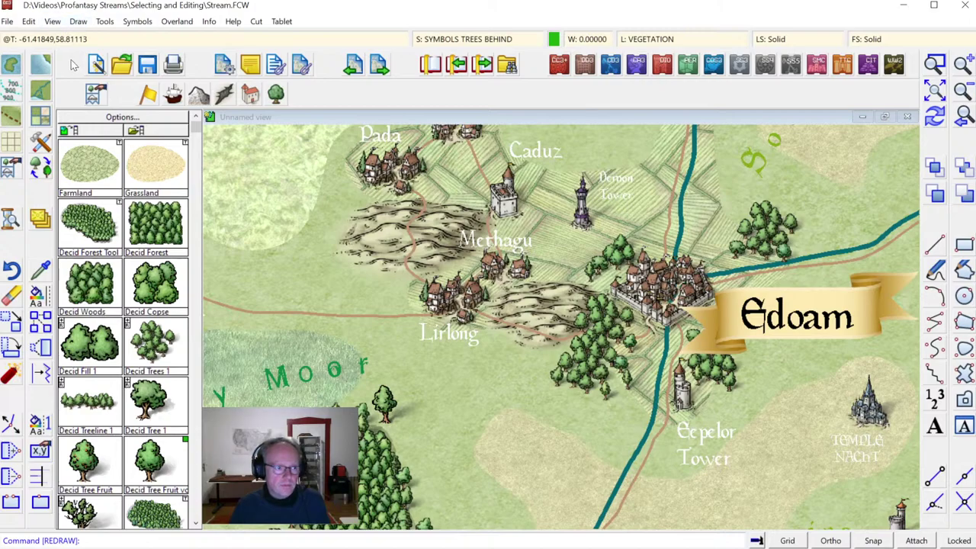
Step: Stretch the northwestern end of the sandy area west of Eepelor Tower farther northwest, toward Lirlong, and redraw the map
left_click(29, 22)
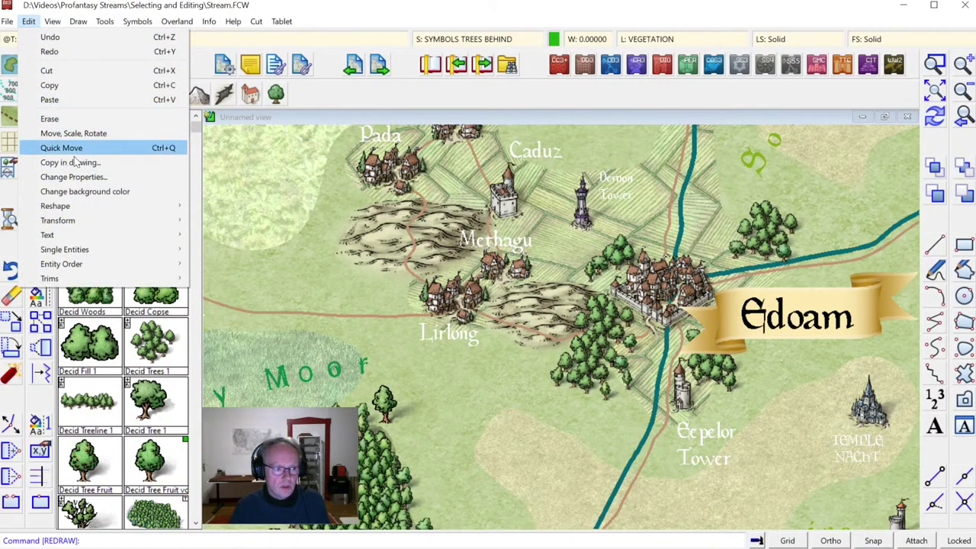
mouse_move(73, 208)
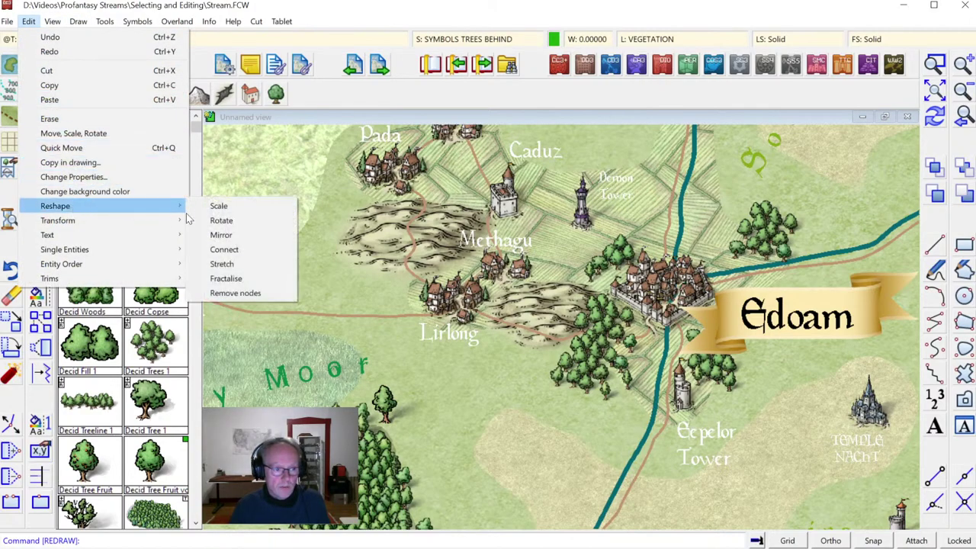
left_click(222, 264)
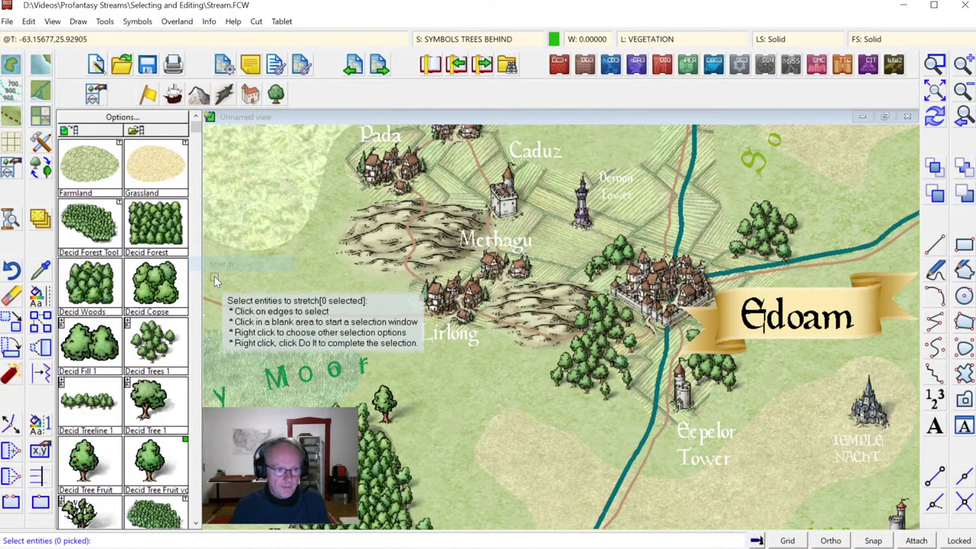
left_click(520, 410)
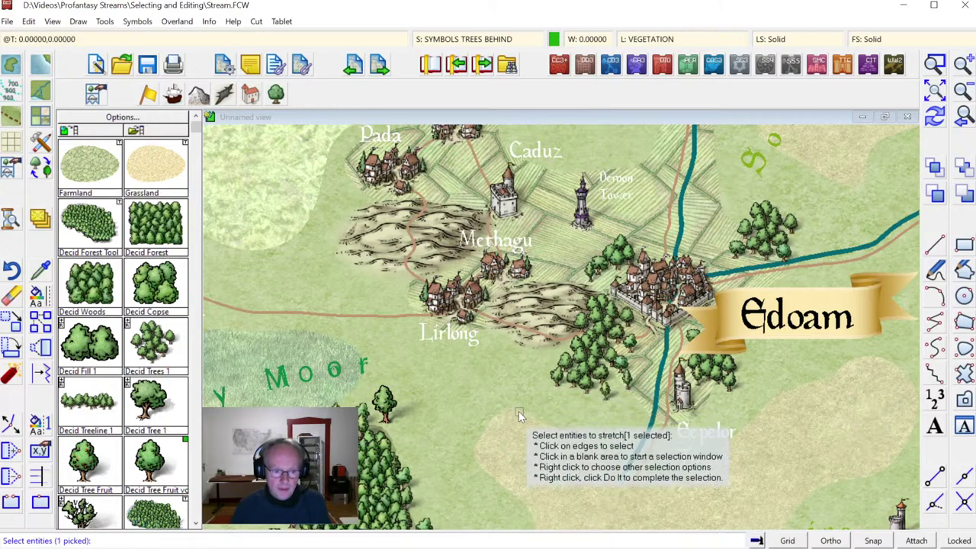
right_click(494, 353)
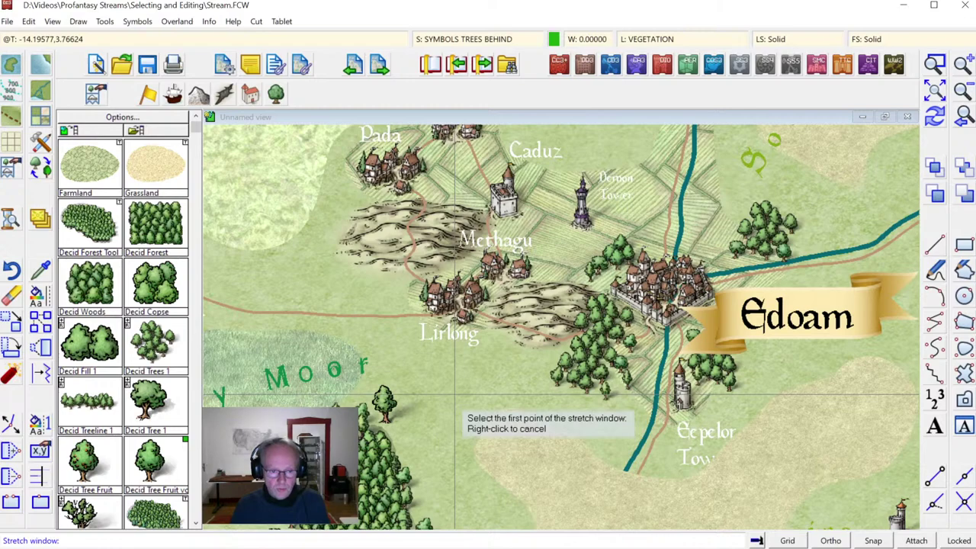
left_click(455, 394)
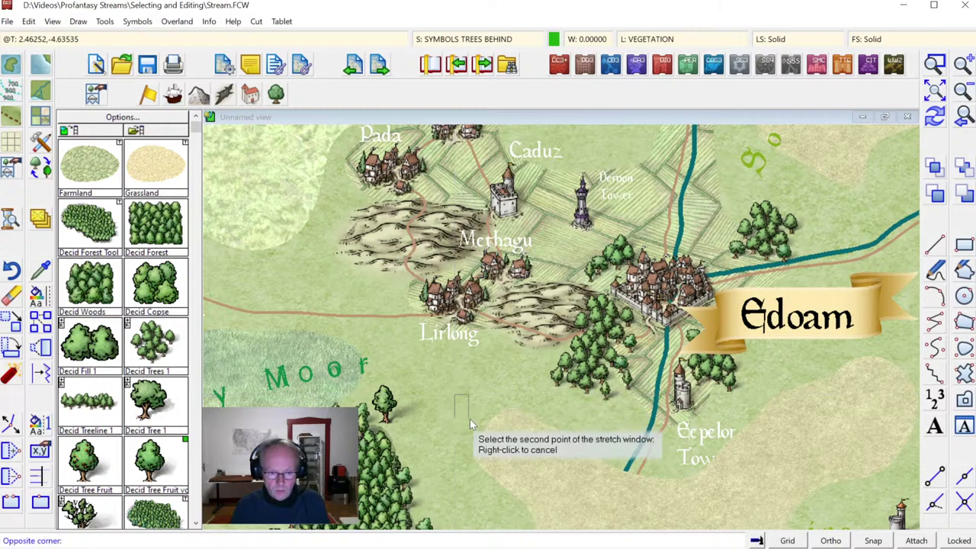
left_click(570, 494)
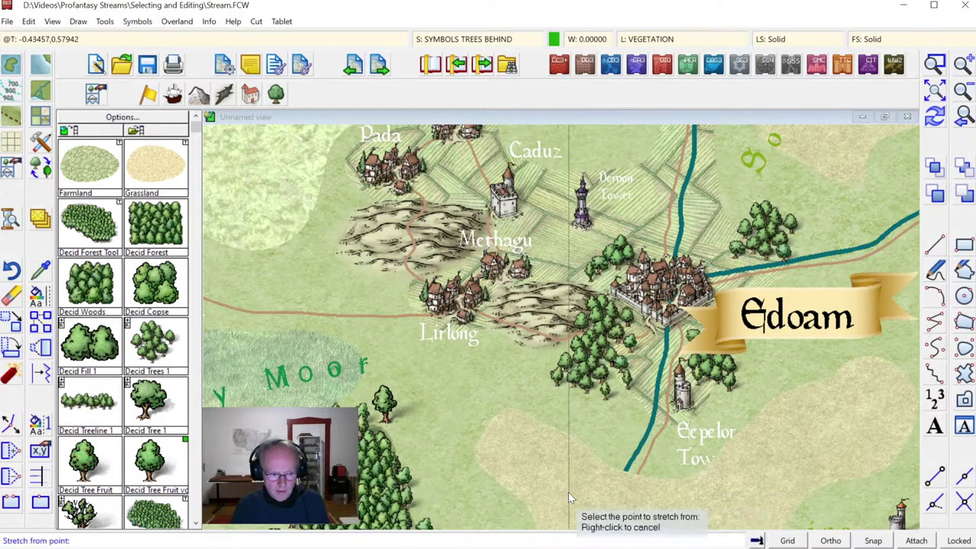
left_click(503, 433)
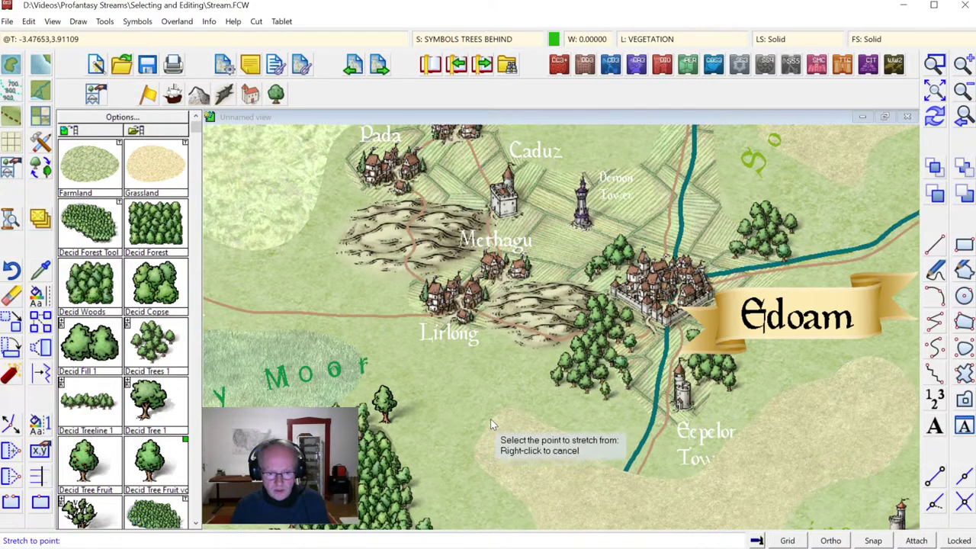
left_click(442, 379)
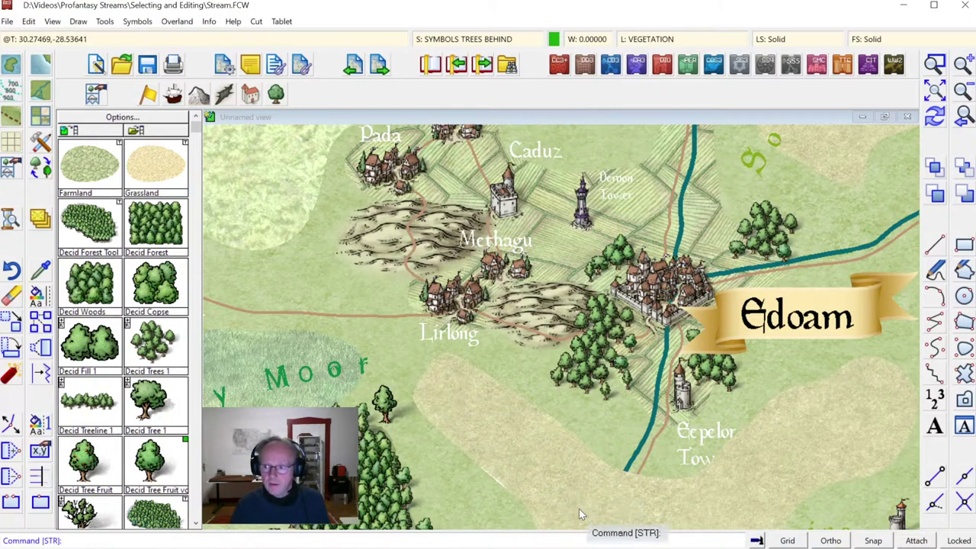
left_click(933, 119)
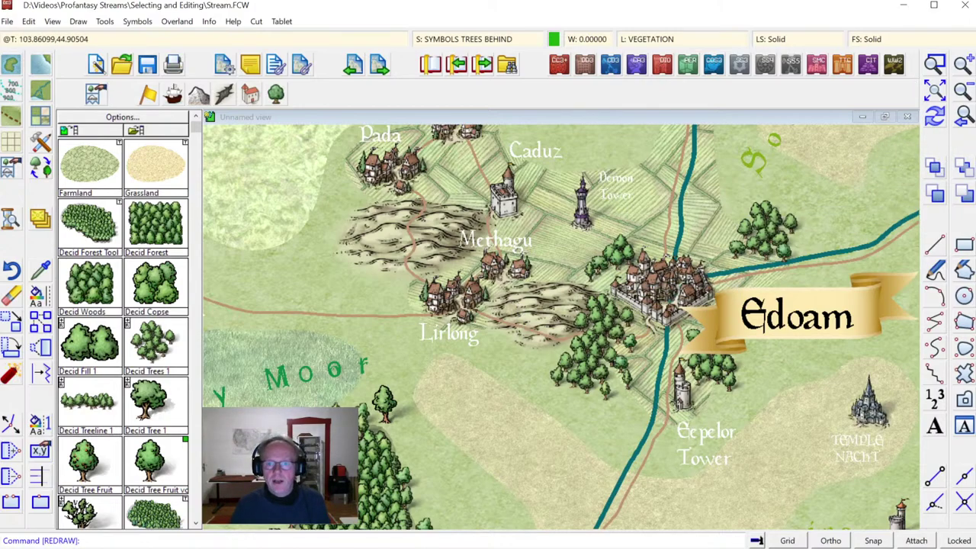
Step: Edit the northern coastline's land polygon east of Prozek, rerouting its edge seaward into a rounded headland, and redraw the map
left_click(963, 64)
left_click(935, 67)
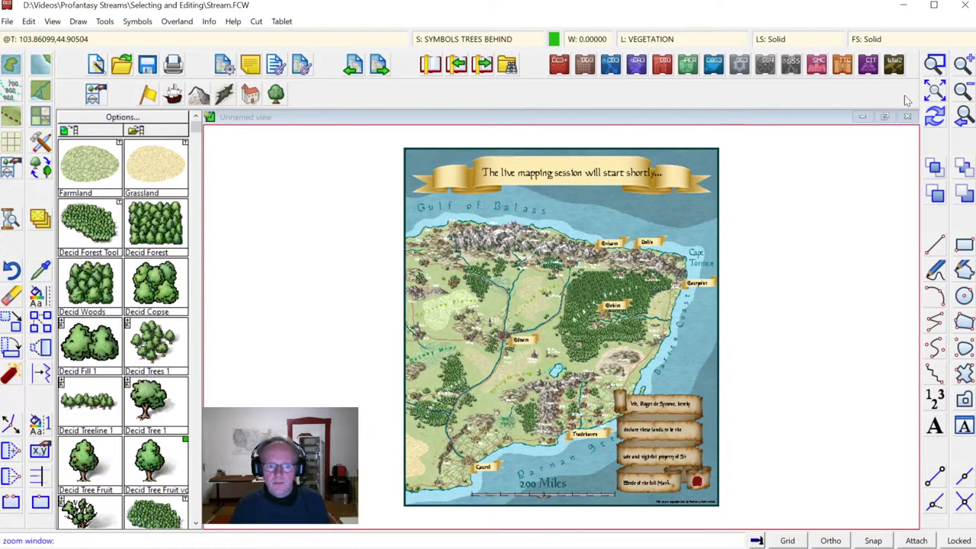
left_click(671, 194)
left_click(610, 273)
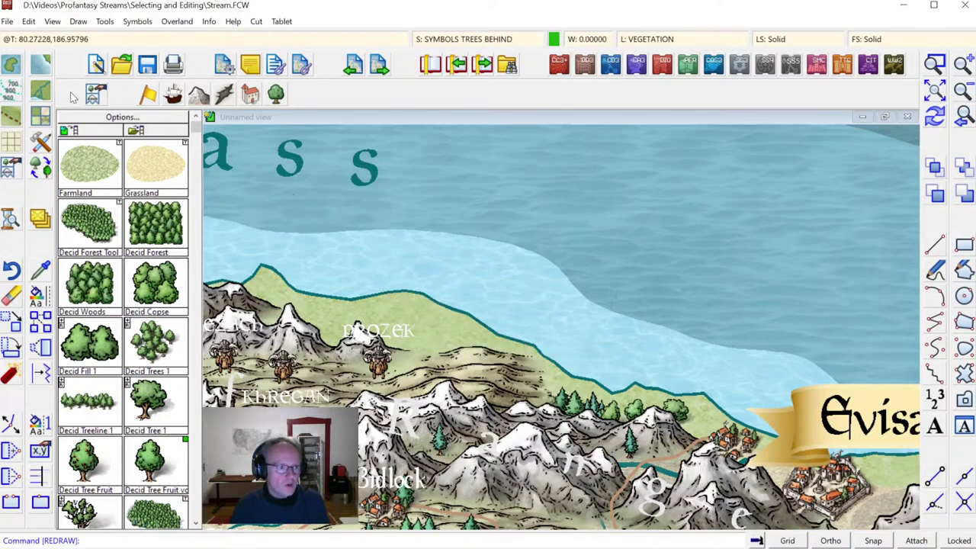
left_click(12, 64)
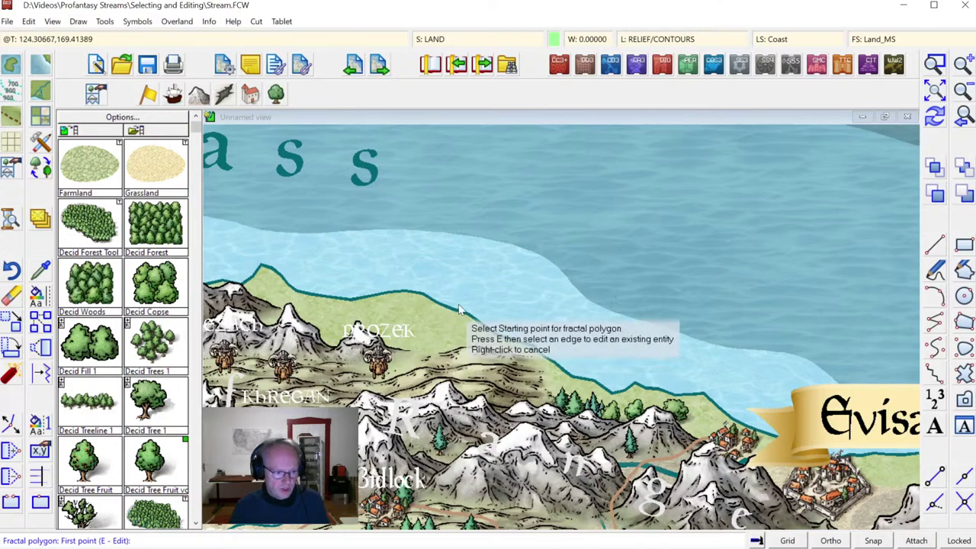
key("e")
left_click(419, 298)
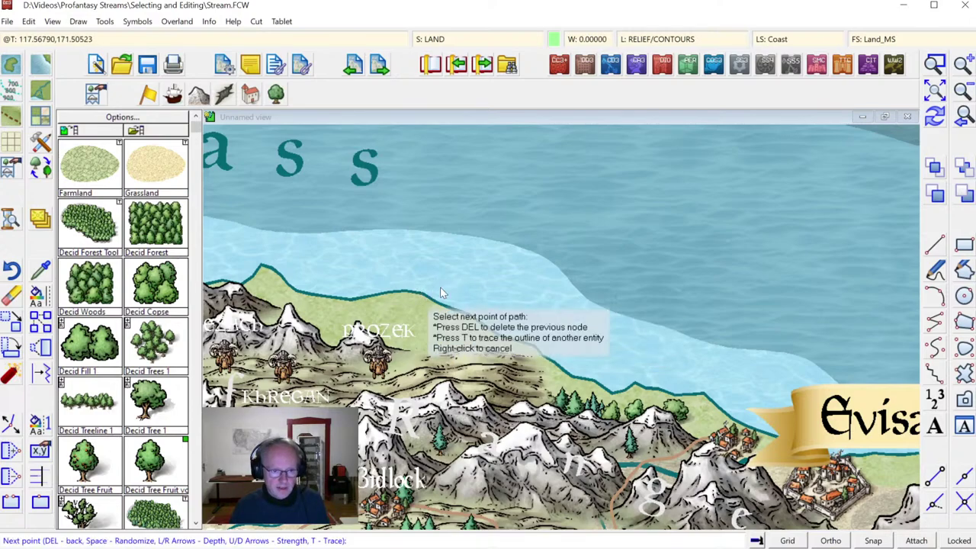
left_click(543, 319)
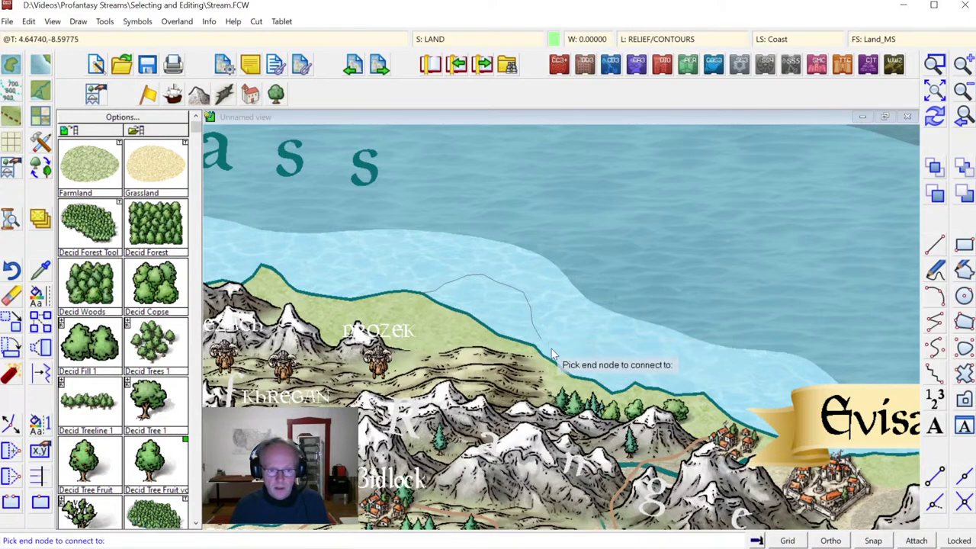
left_click(577, 375)
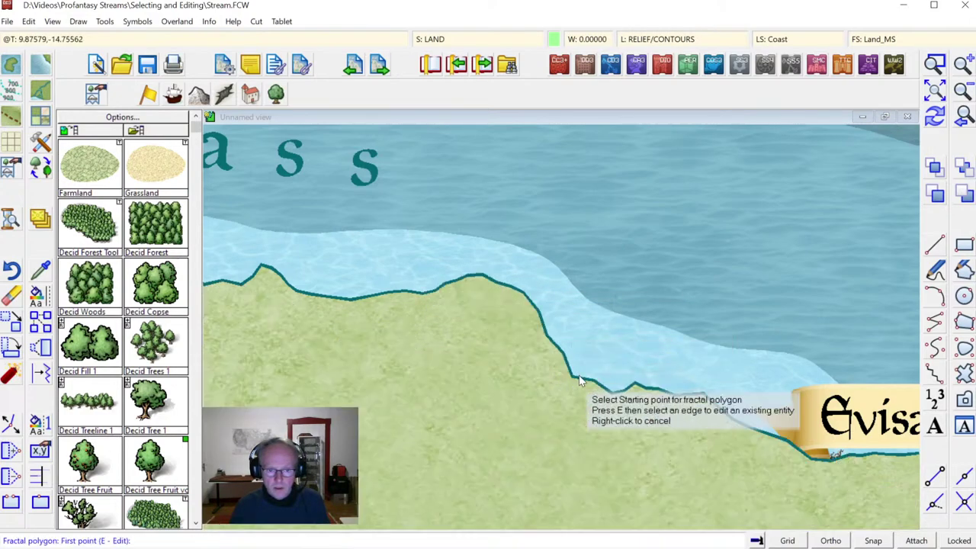
left_click(935, 116)
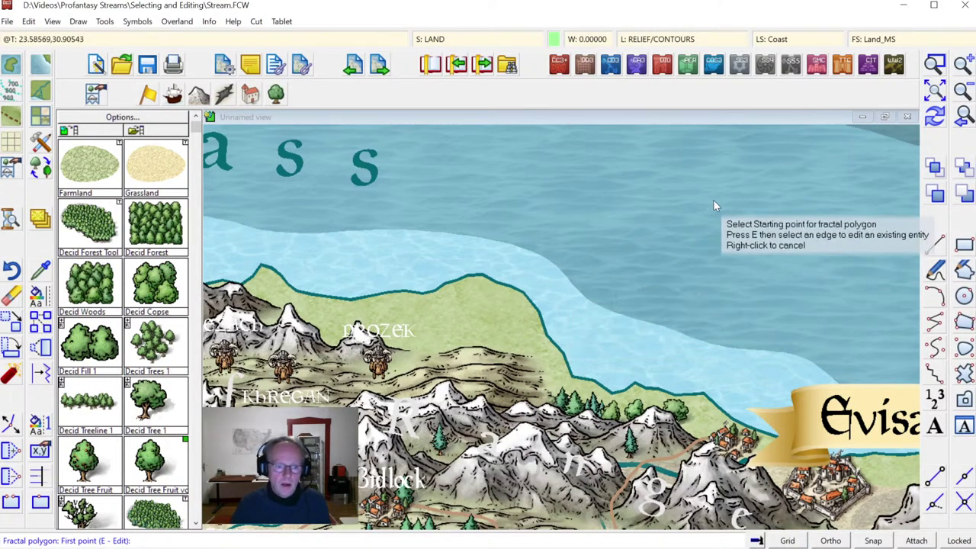
Step: Stretch the land and coastline around the rounded headland northeast into the sea, and undo the stretch
left_click(29, 22)
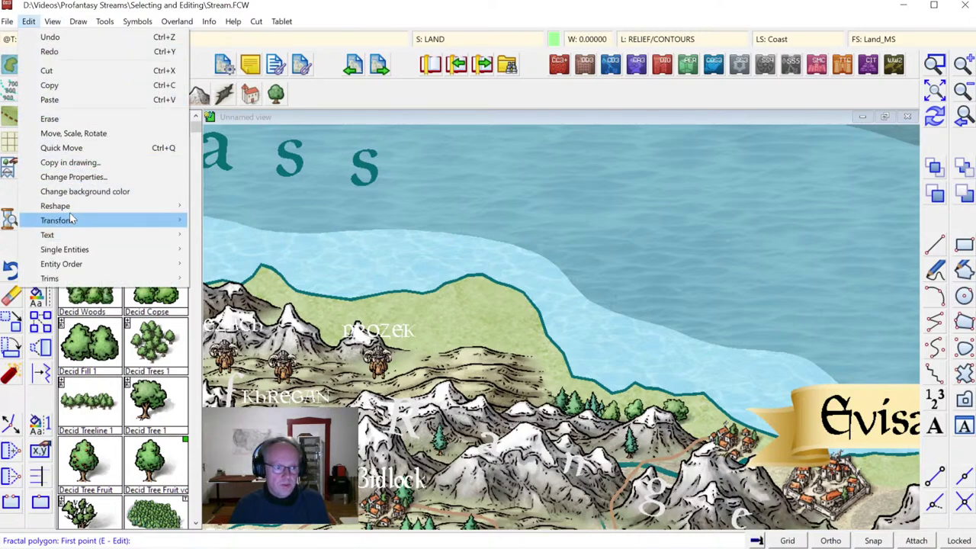
mouse_move(69, 207)
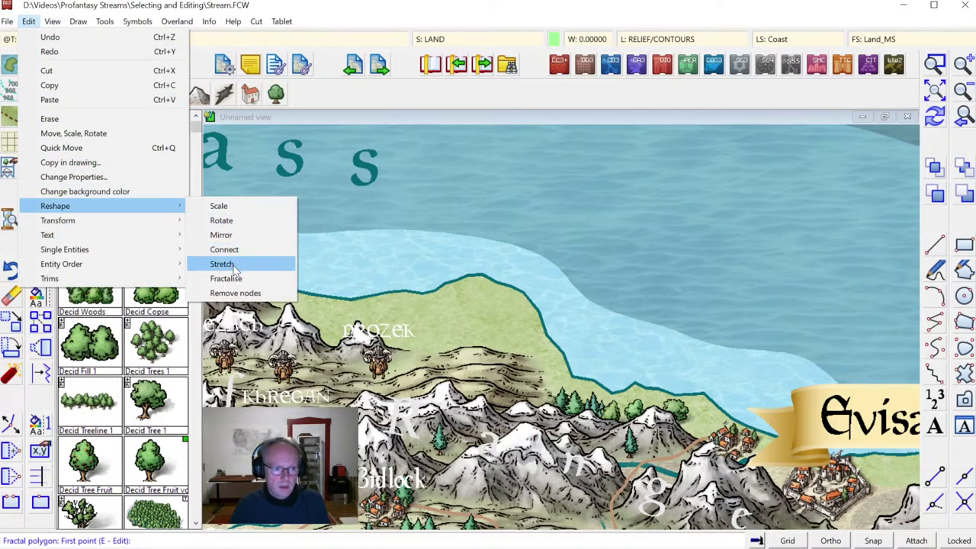
left_click(223, 264)
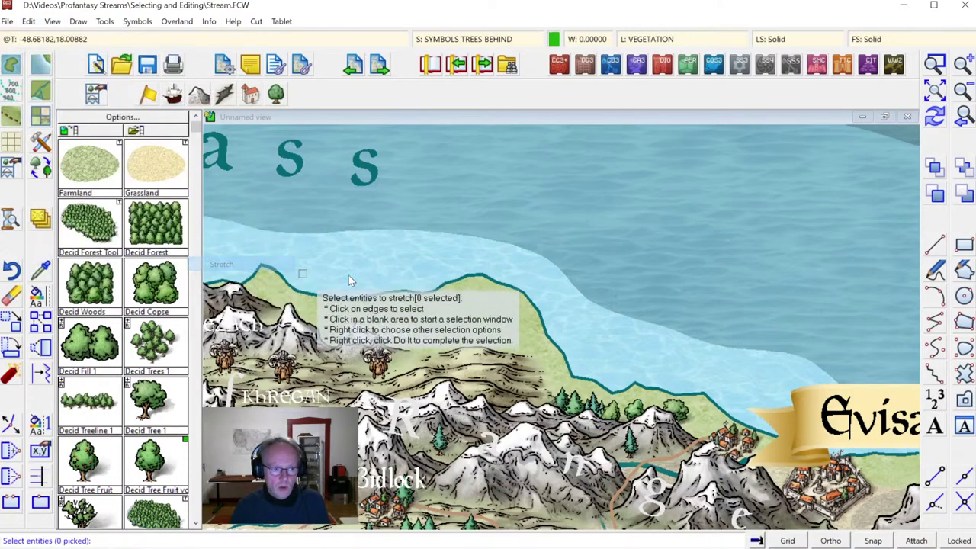
left_click(500, 289)
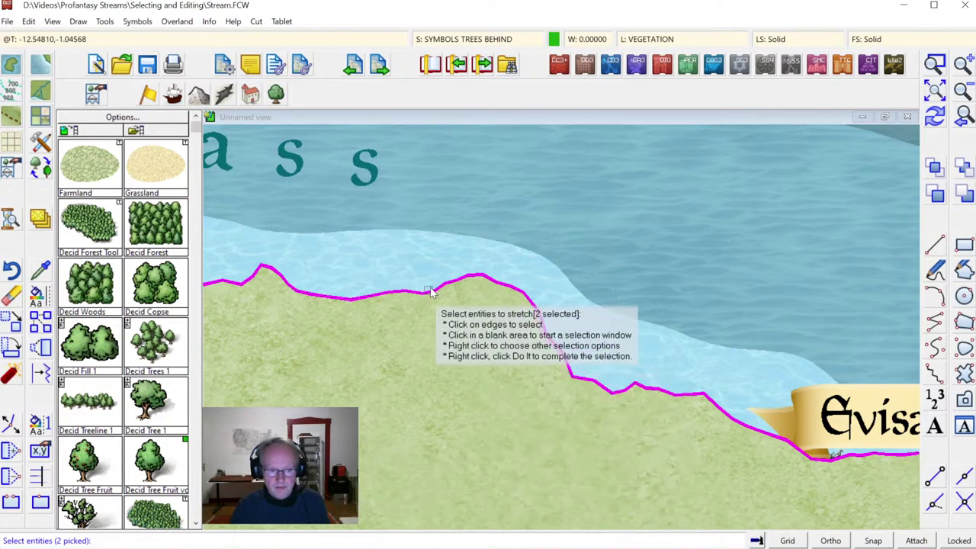
right_click(549, 261)
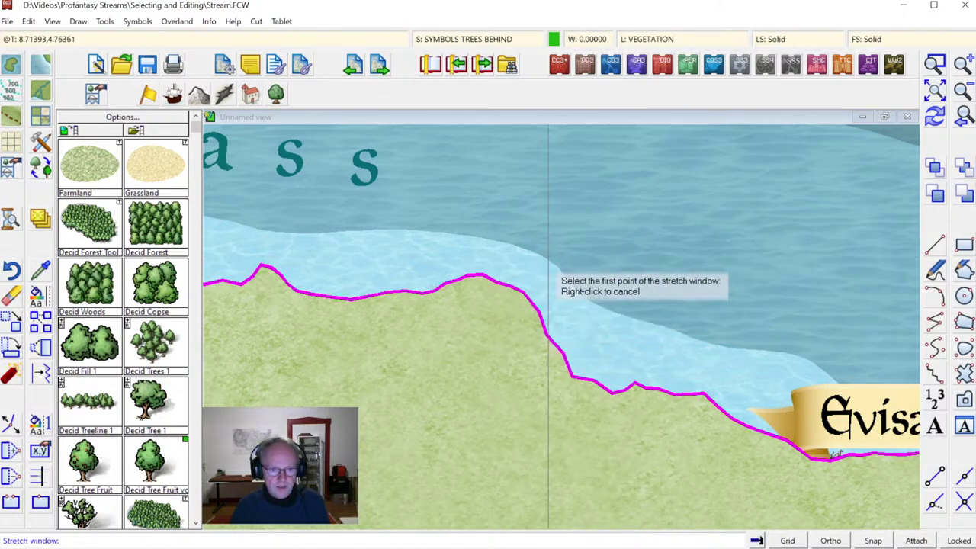
left_click(423, 250)
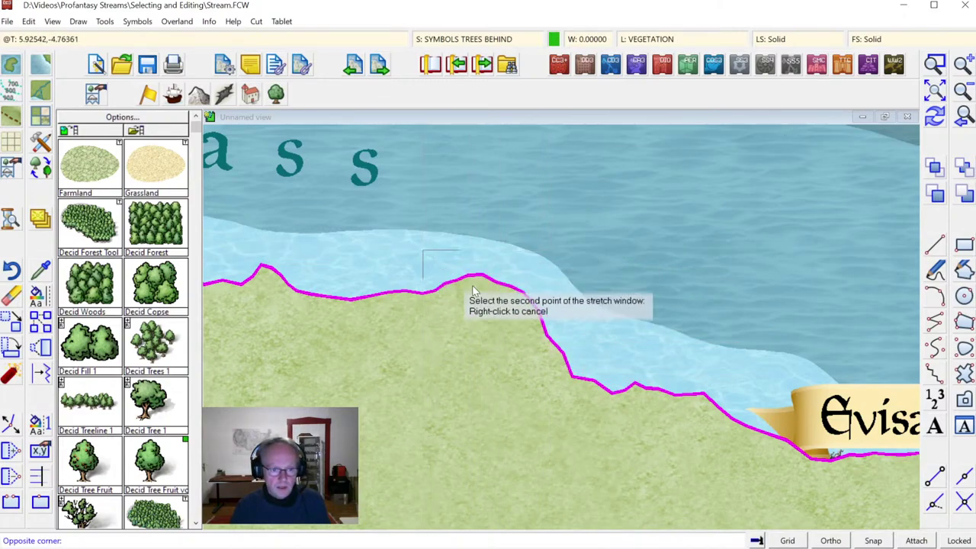
left_click(550, 330)
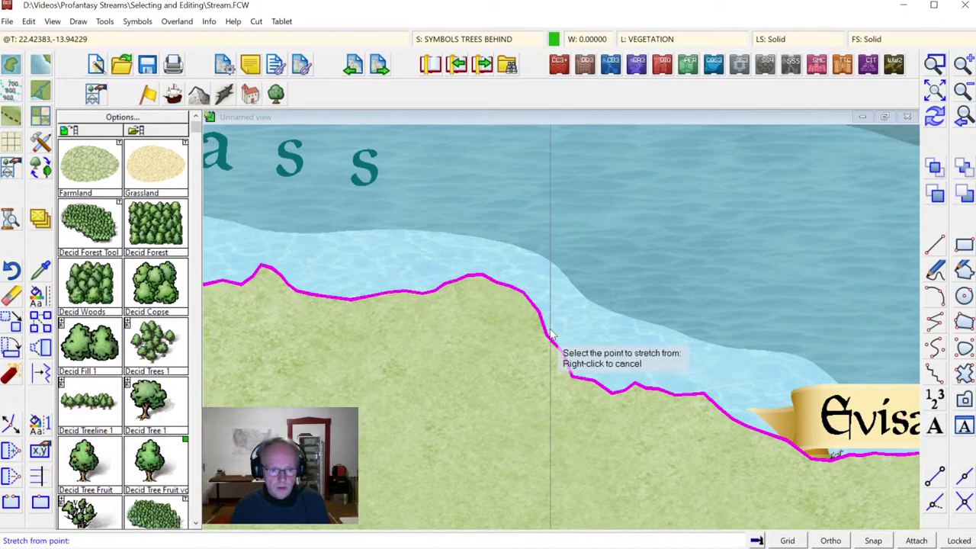
left_click(496, 290)
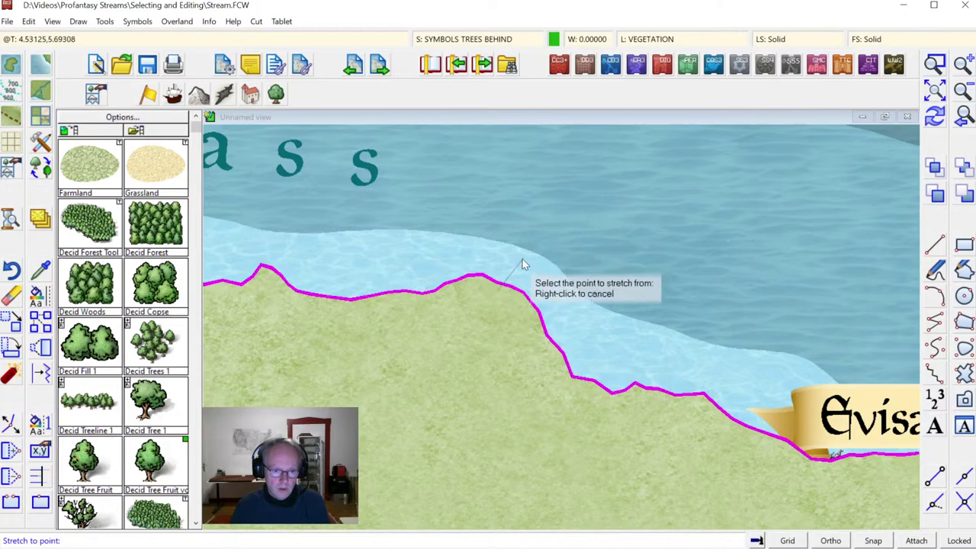
left_click(522, 260)
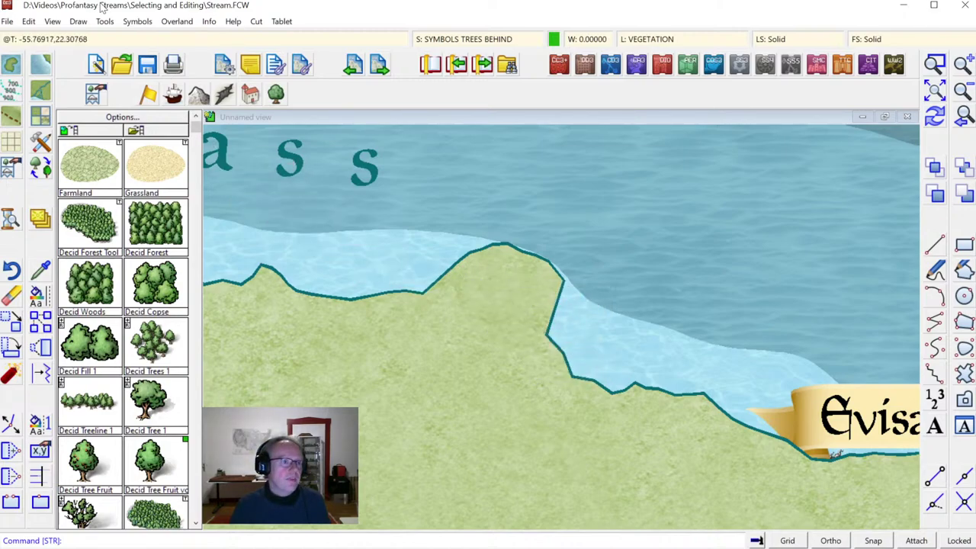
left_click(28, 21)
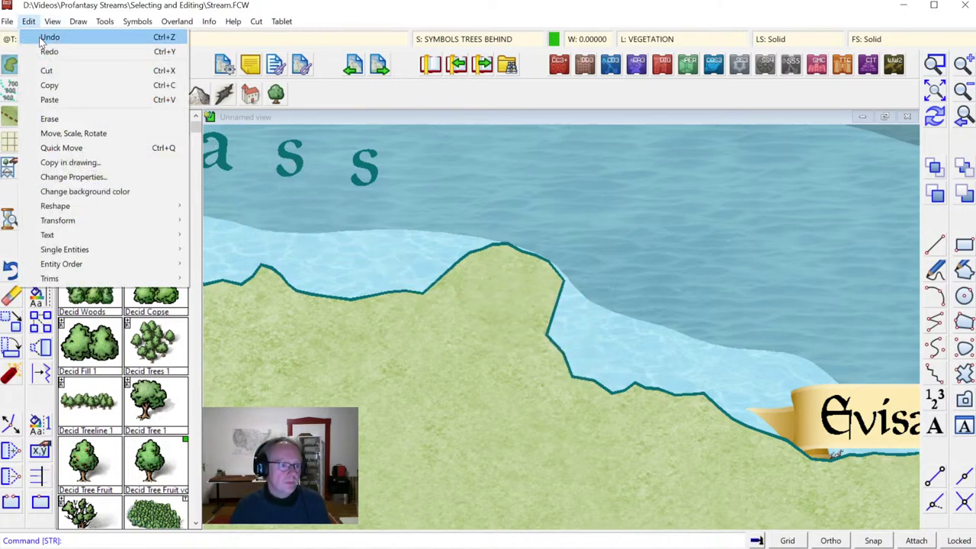
left_click(45, 38)
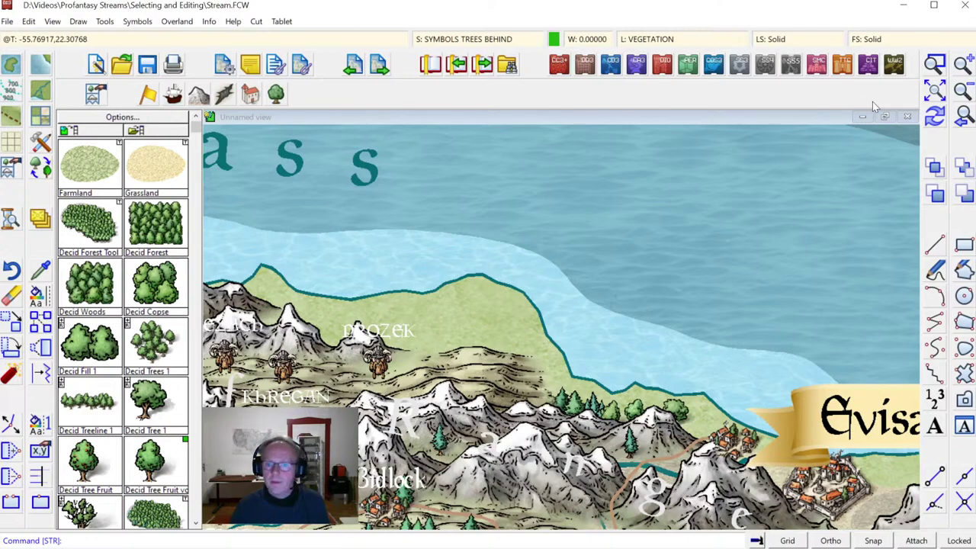
Step: Convert the sandy area west of Eepelor Tower from a smooth to a straight-edged polygon and redraw the map
left_click(962, 115)
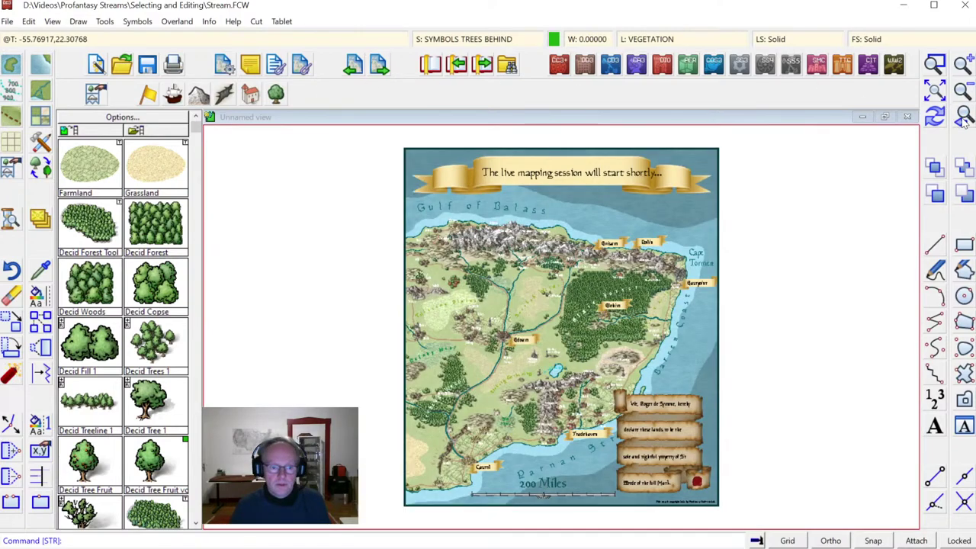
left_click(935, 65)
left_click(463, 332)
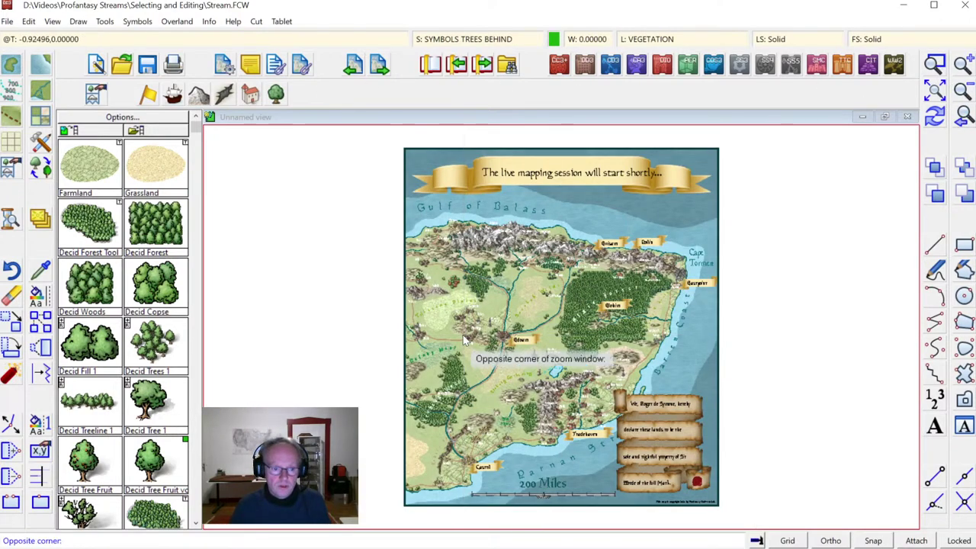
left_click(534, 398)
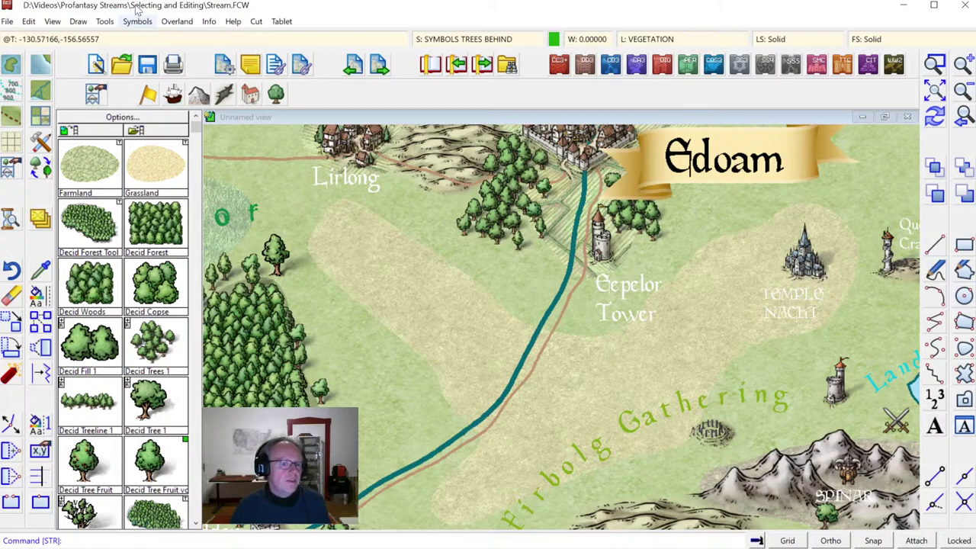
left_click(28, 22)
mouse_move(88, 228)
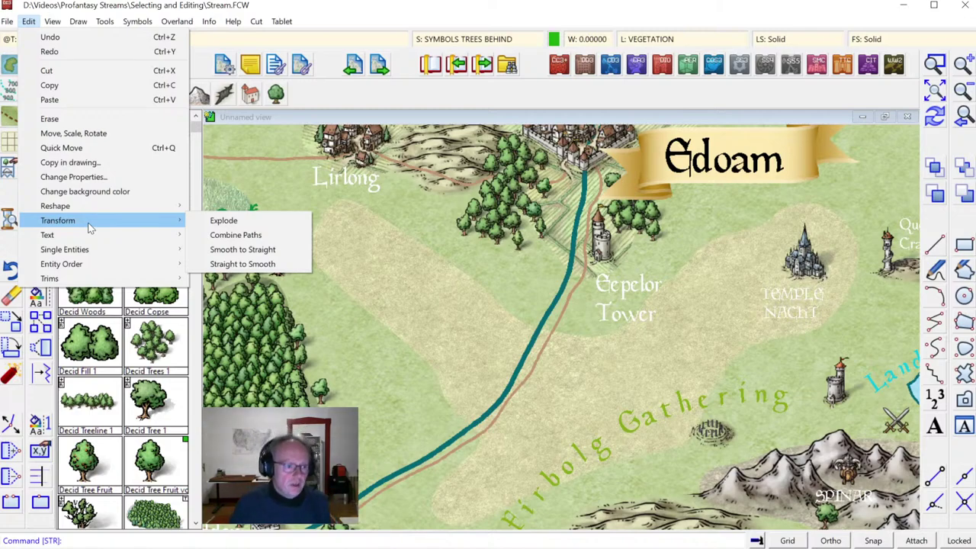
mouse_move(88, 255)
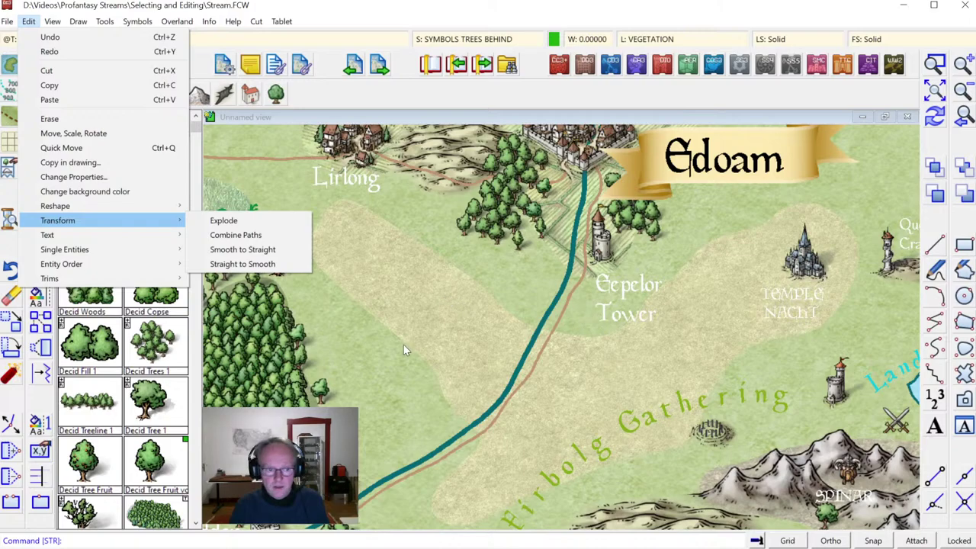
left_click(385, 379)
key("Return")
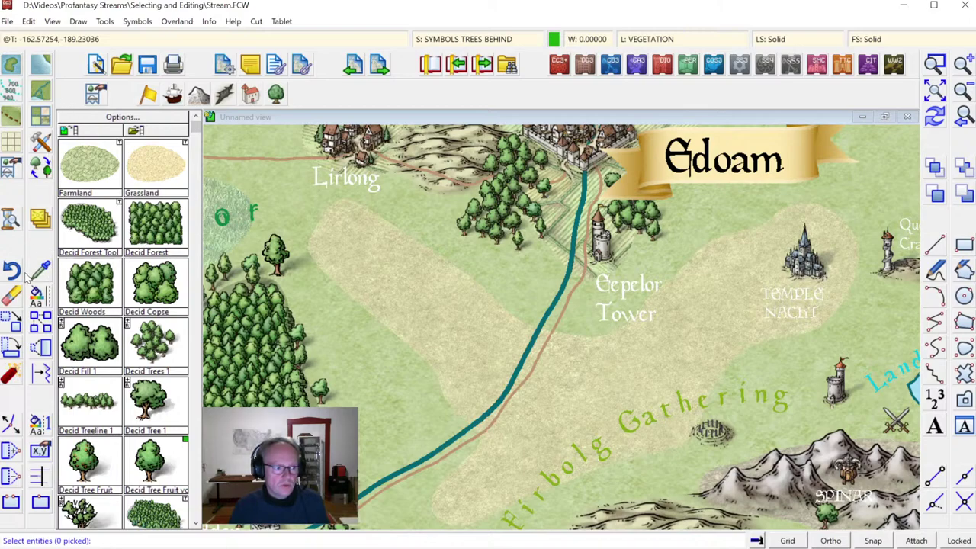
left_click(29, 21)
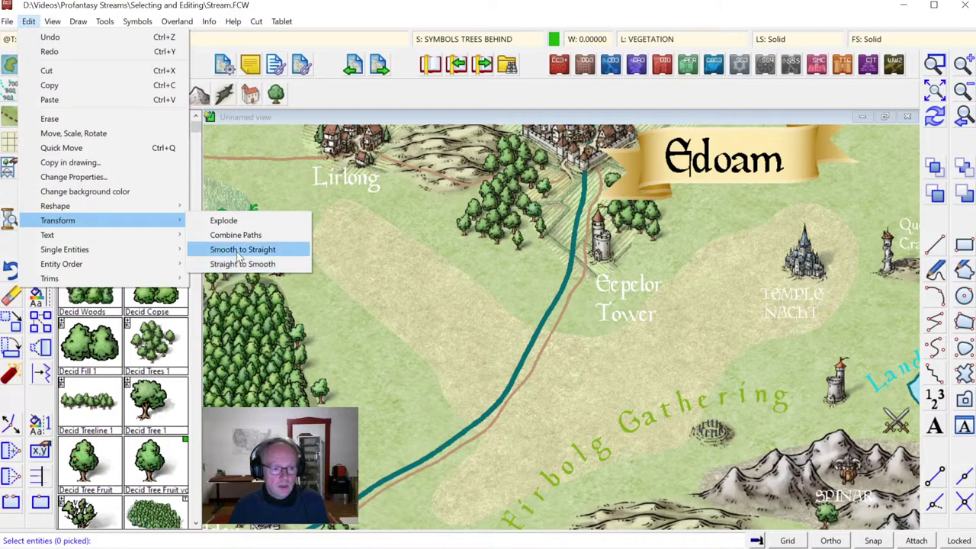
left_click(242, 249)
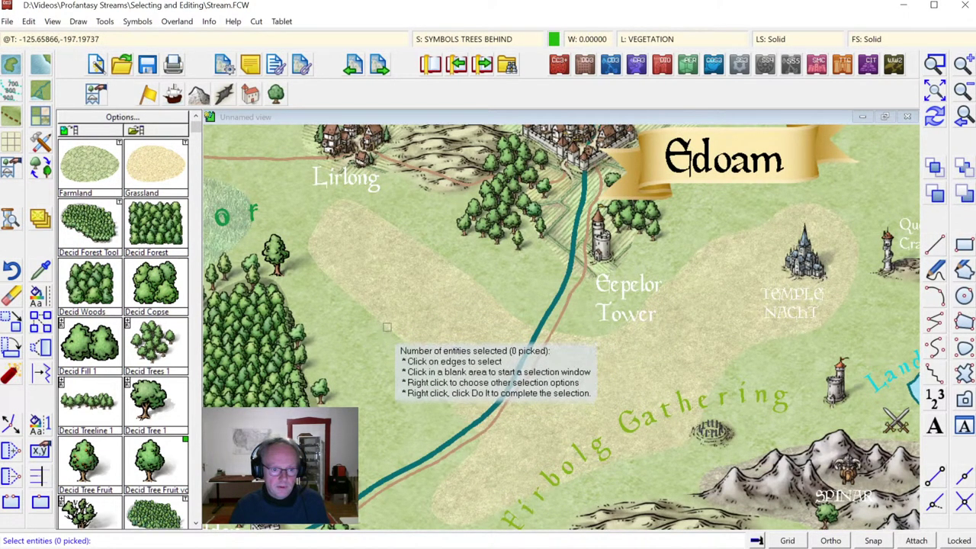
left_click(405, 322)
right_click(428, 308)
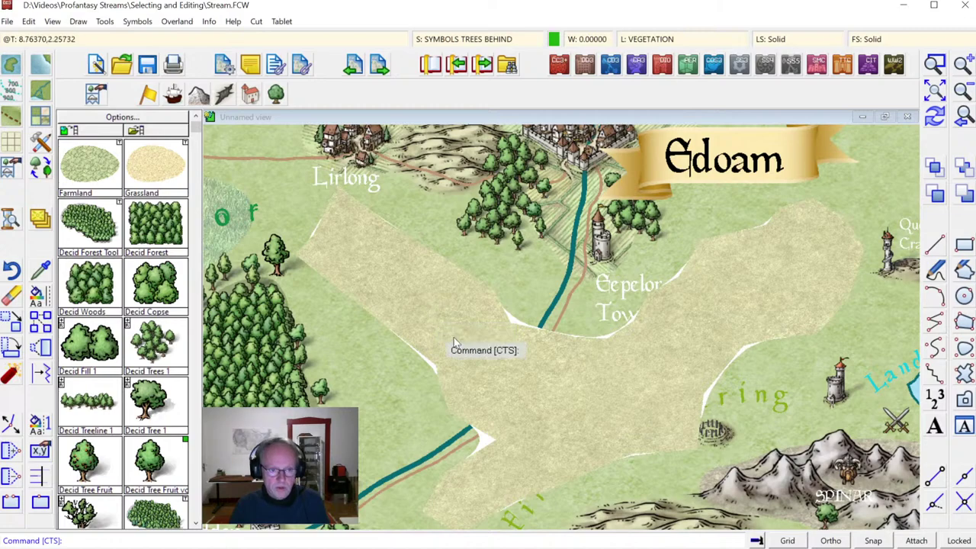
left_click(935, 116)
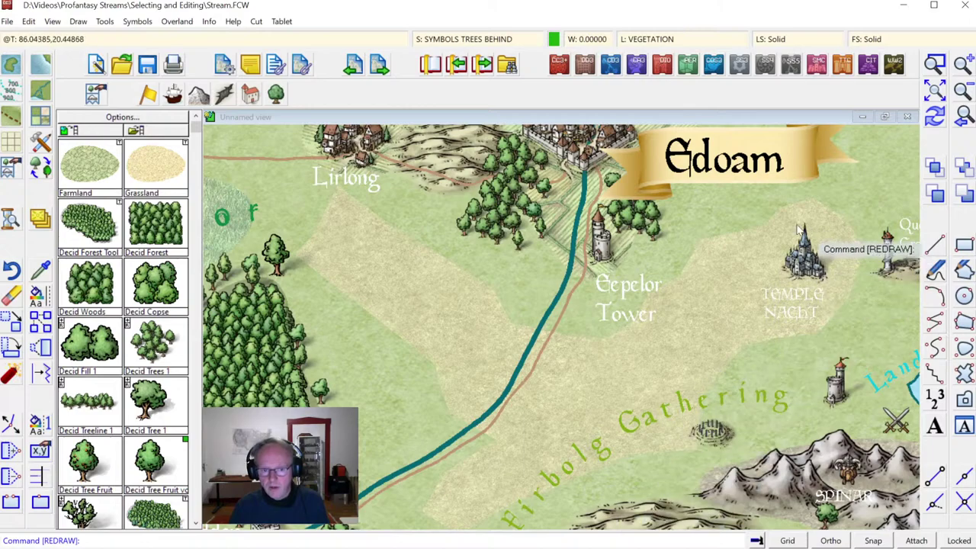
Step: Convert the straight-edged sandy area west of Eepelor Tower back to a smooth polygon and redraw the map
left_click(28, 22)
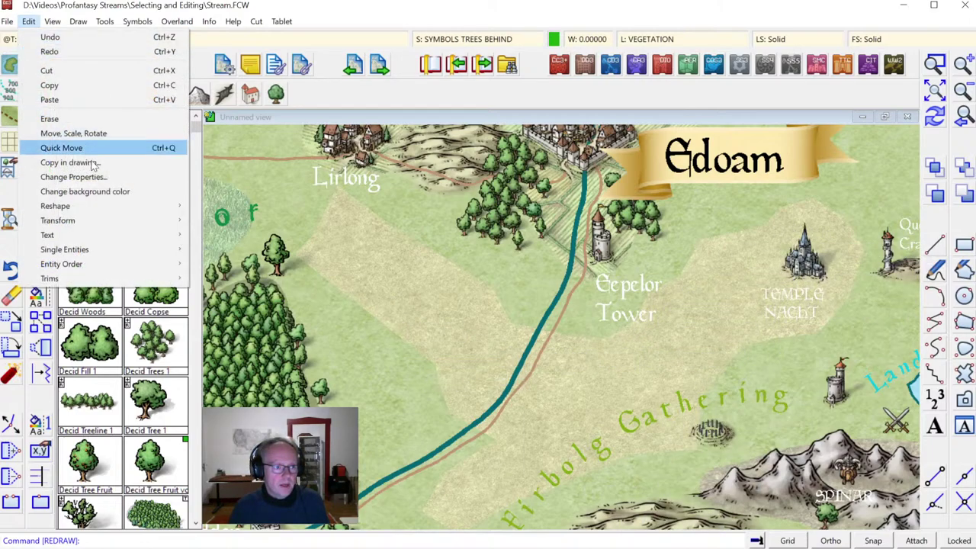
mouse_move(90, 220)
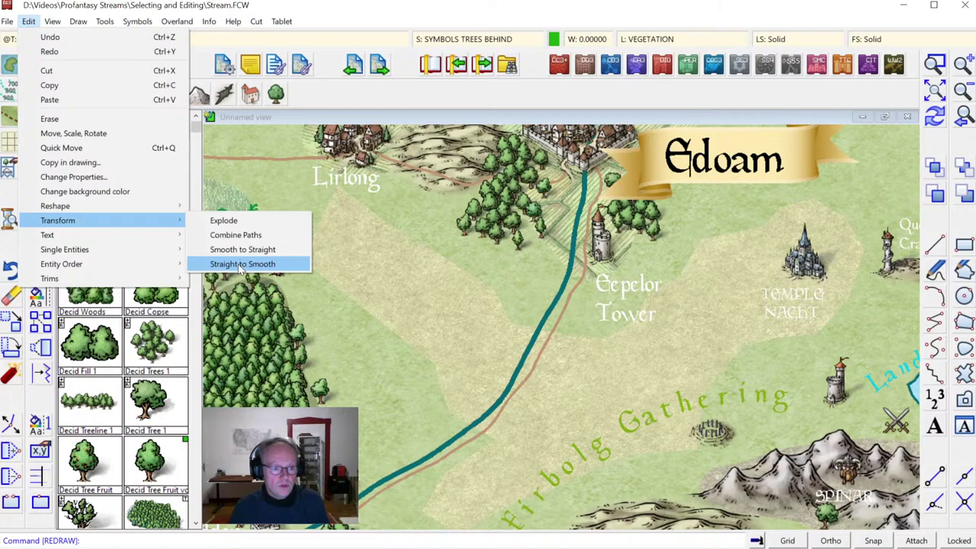
left_click(238, 264)
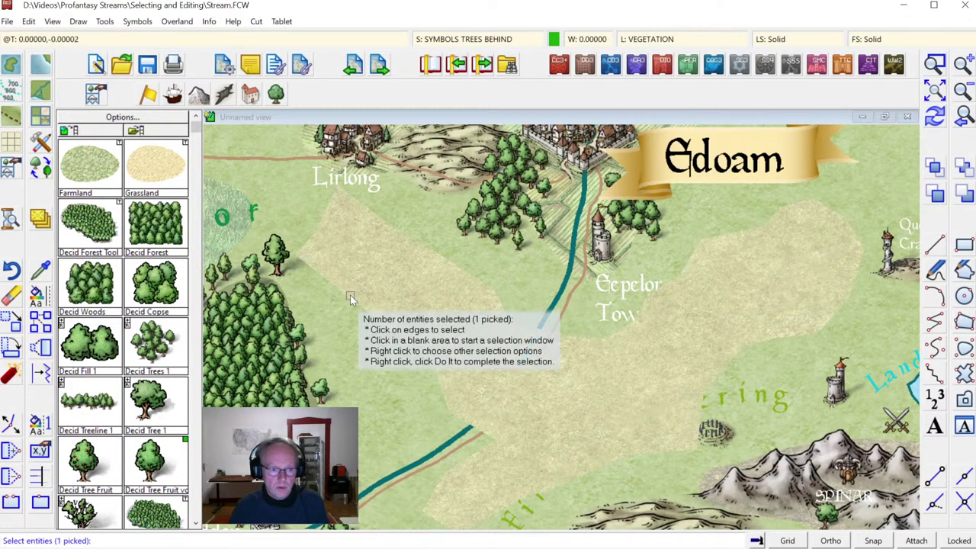
right_click(365, 292)
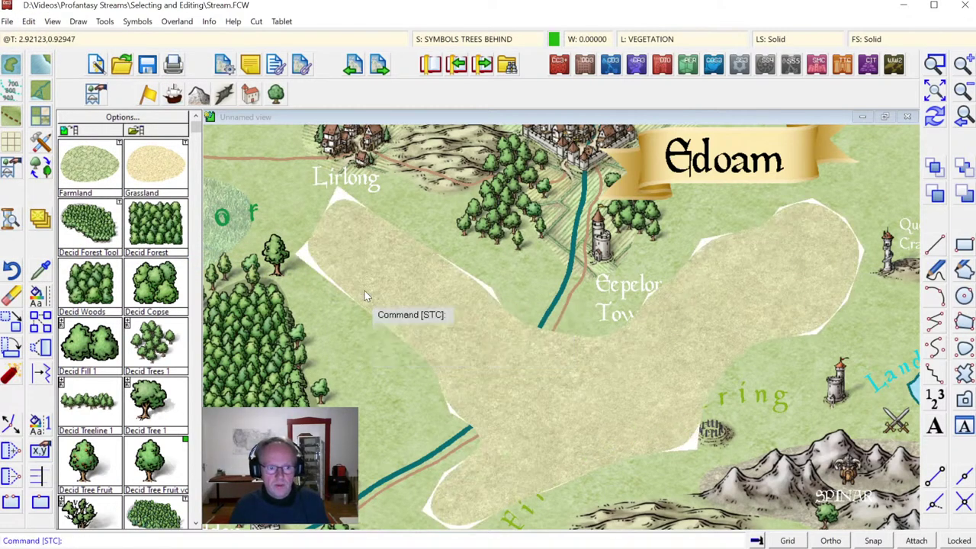
left_click(933, 116)
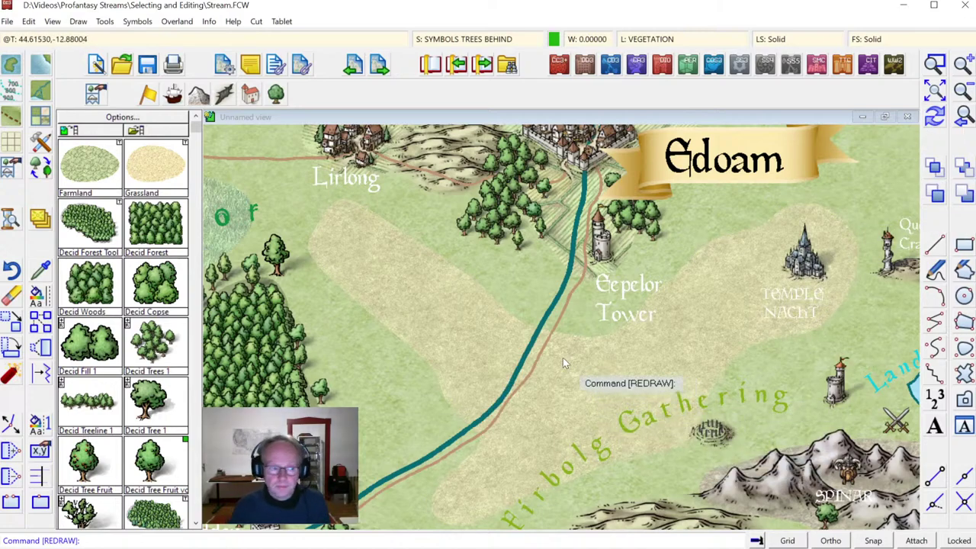
left_click(29, 21)
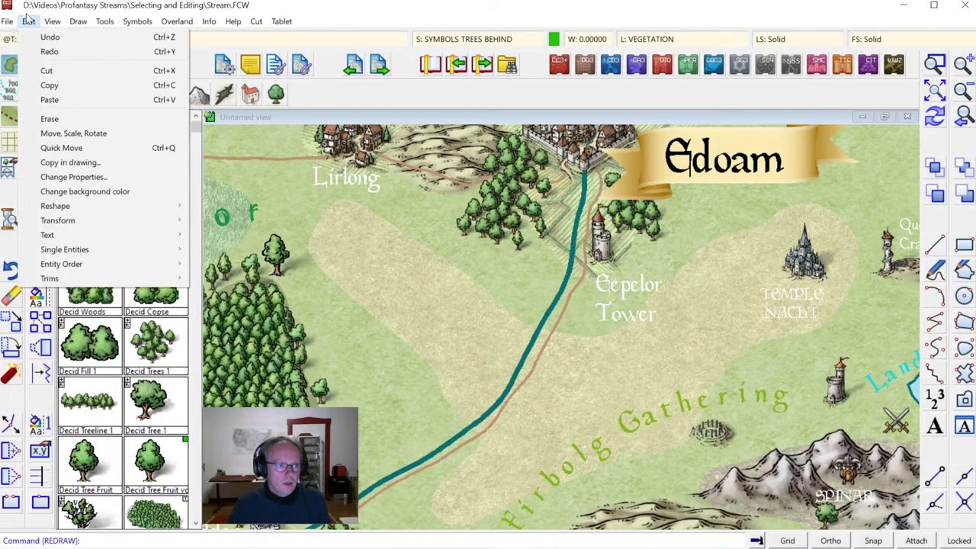
mouse_move(75, 272)
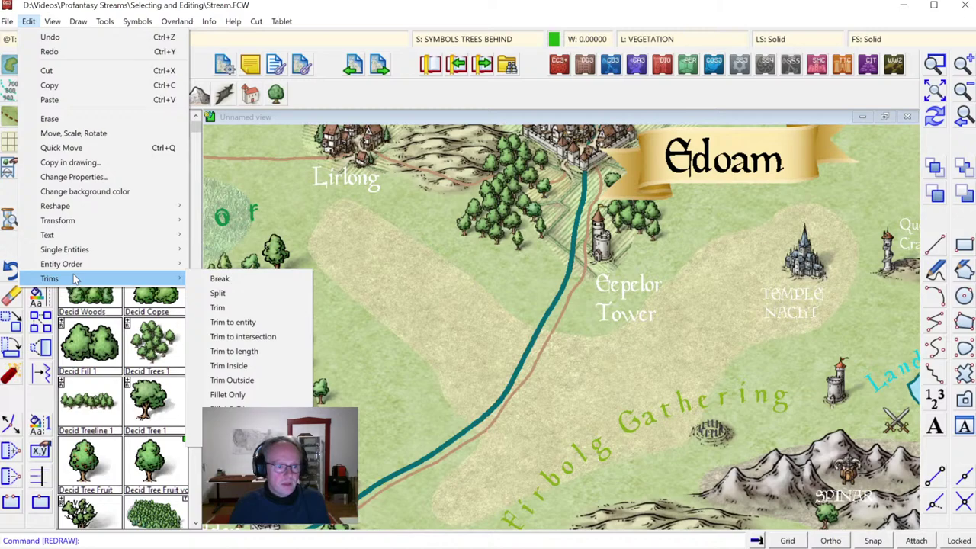
mouse_move(49, 234)
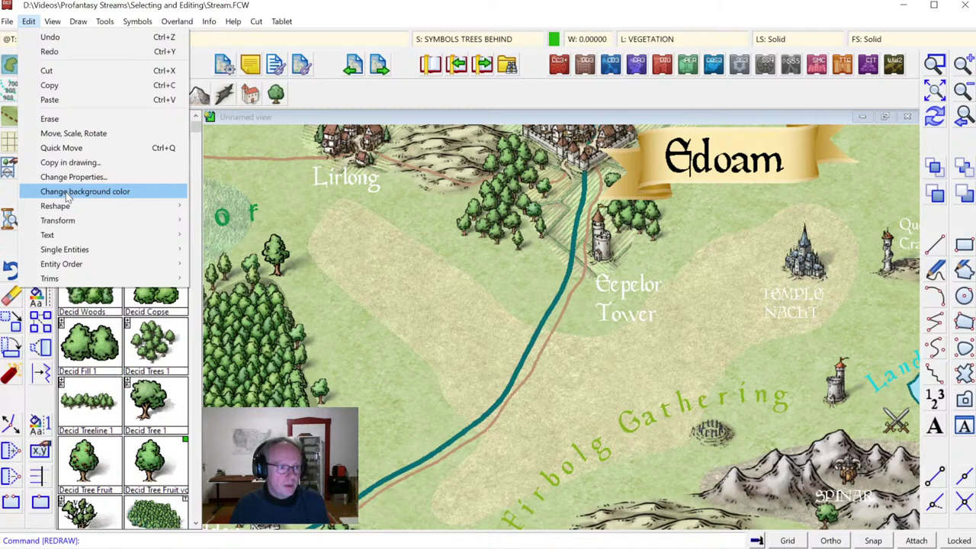
left_click(933, 91)
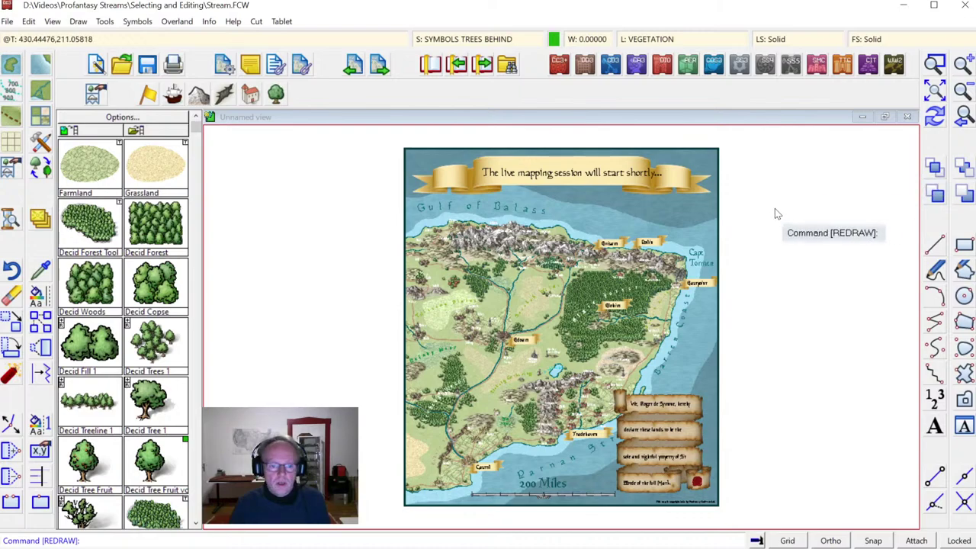
left_click(965, 120)
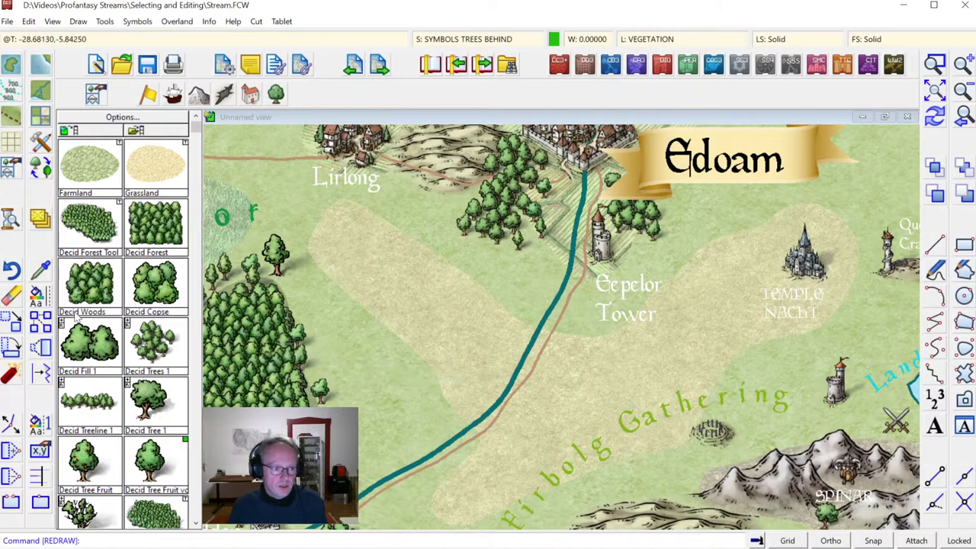
left_click(52, 304)
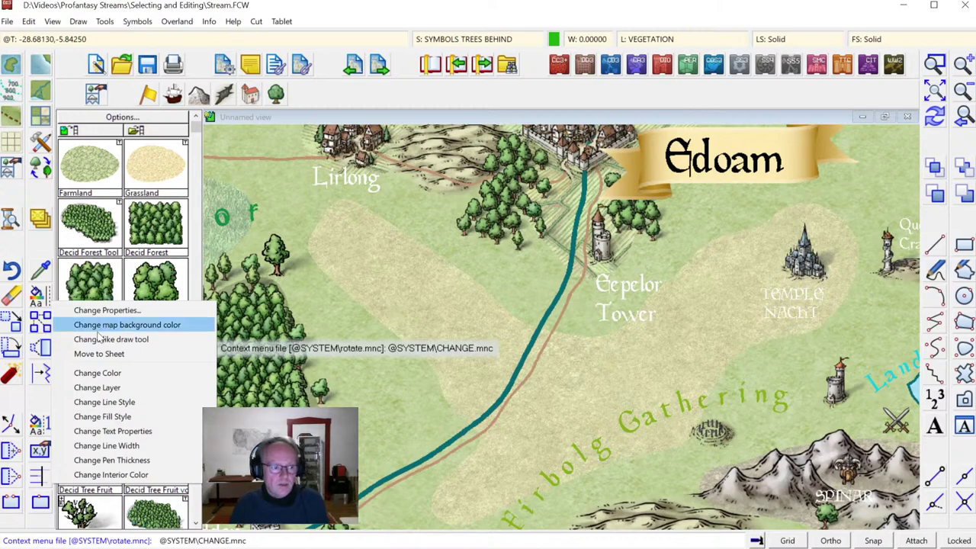
left_click(331, 329)
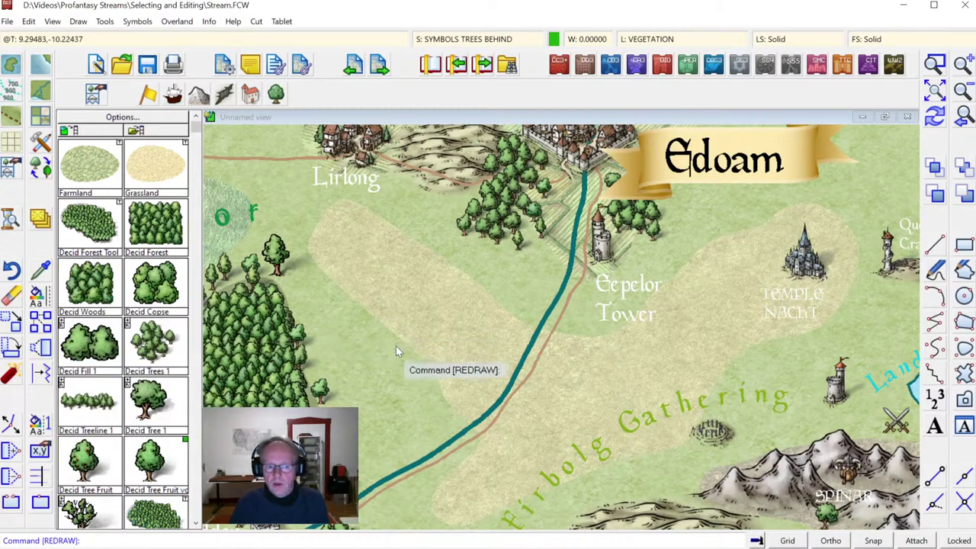